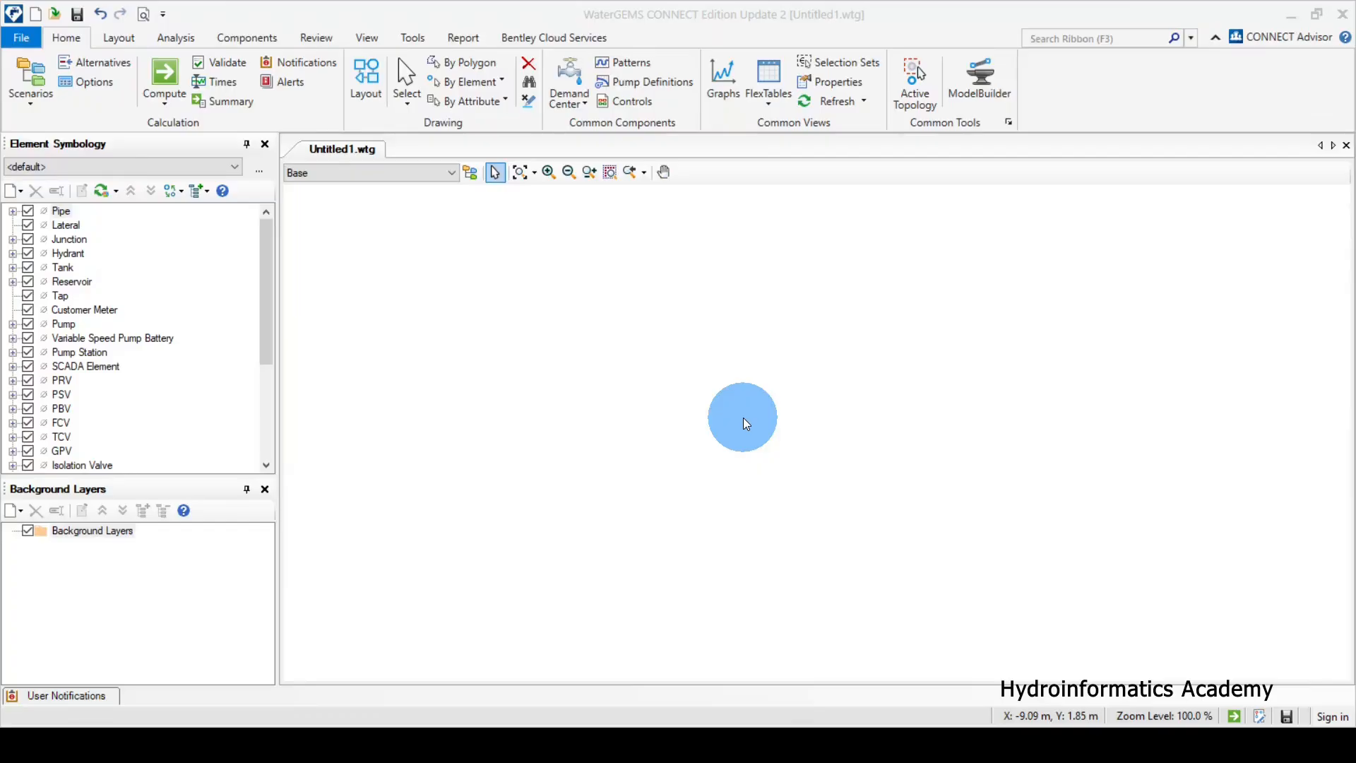
# Open the properties of the Base Calculation Options under the Steady State/EPS Solver
pyautogui.click(743, 417)
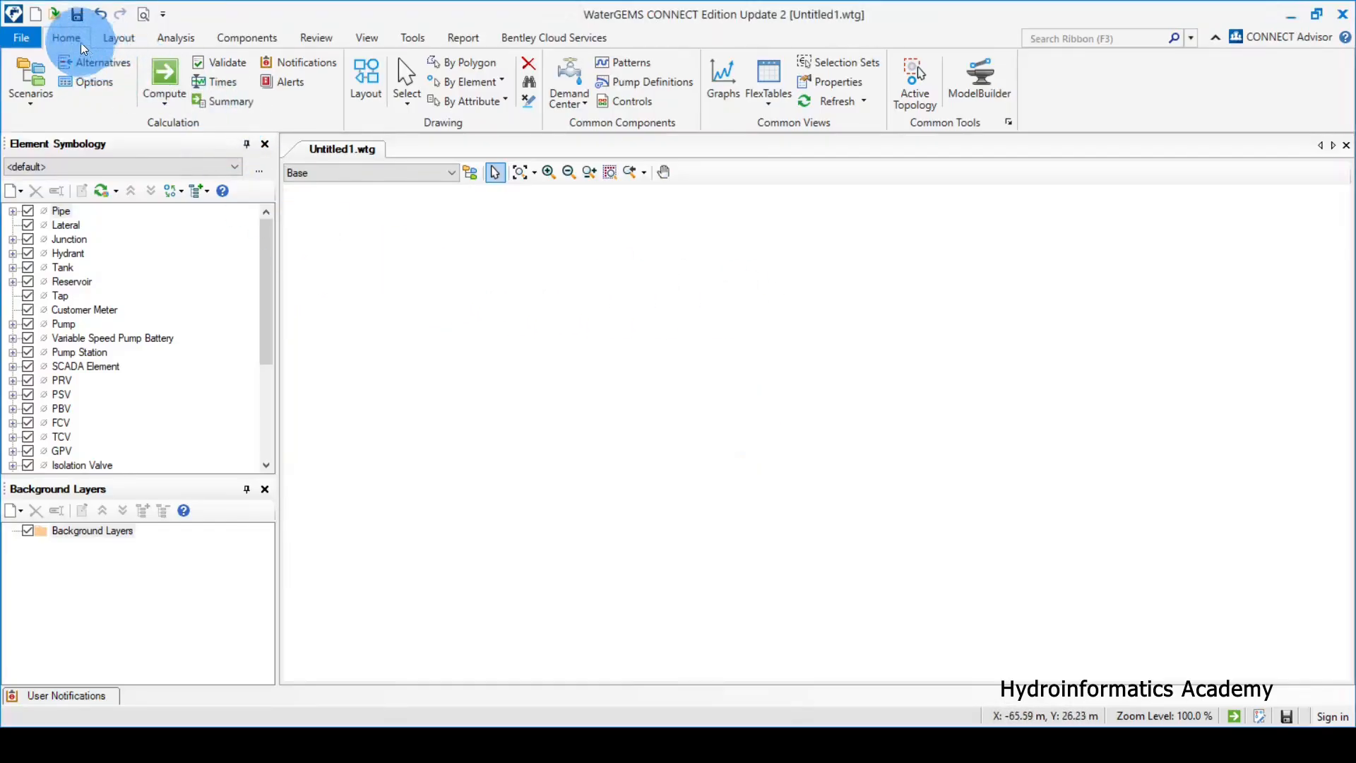
pyautogui.click(95, 83)
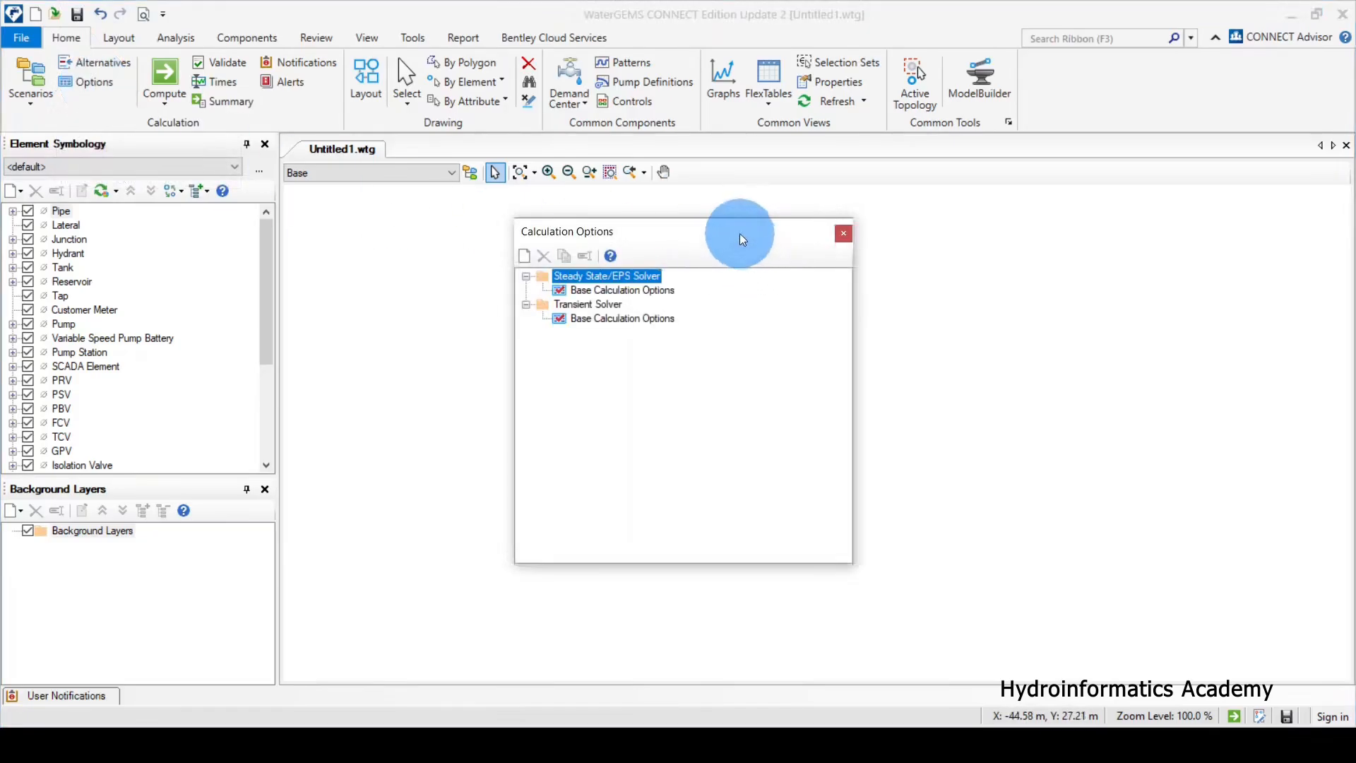
pyautogui.moveTo(741, 237); pyautogui.dragTo(816, 275)
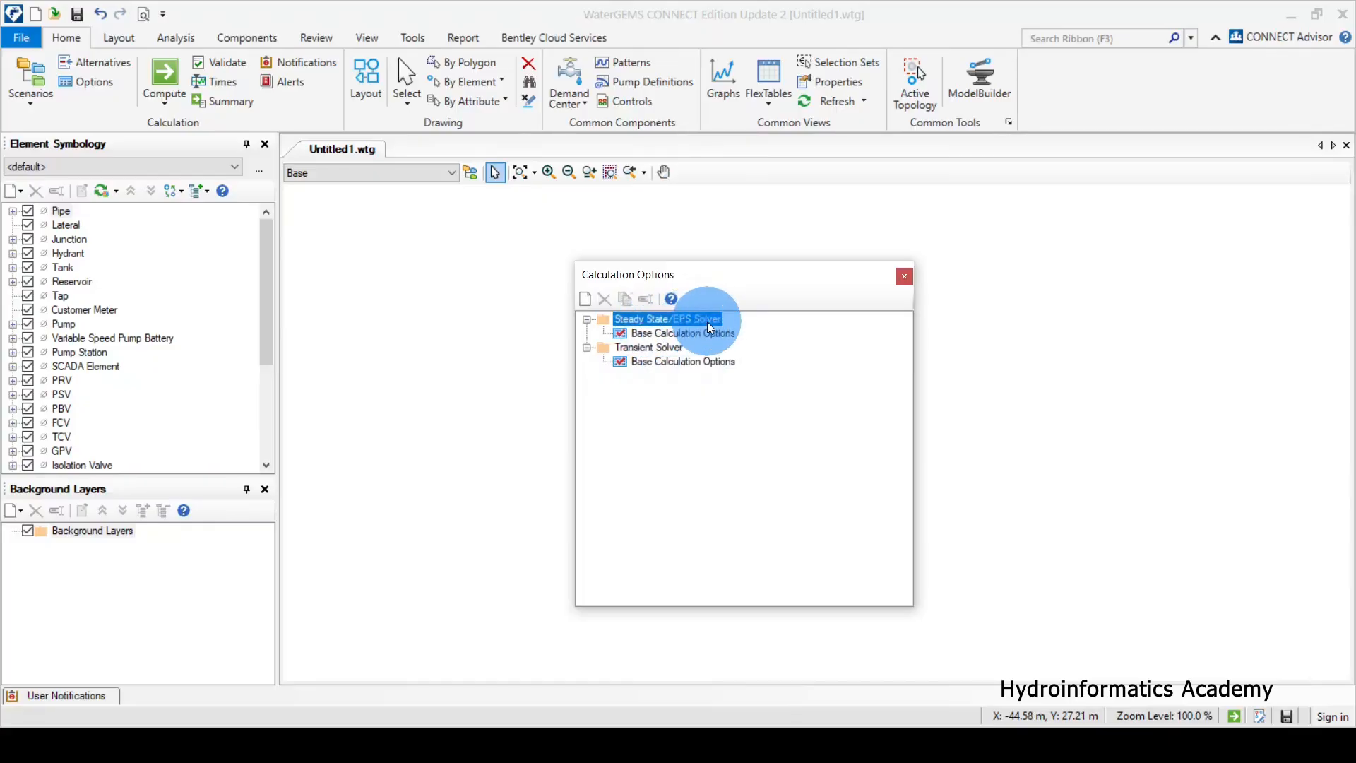
pyautogui.click(654, 348)
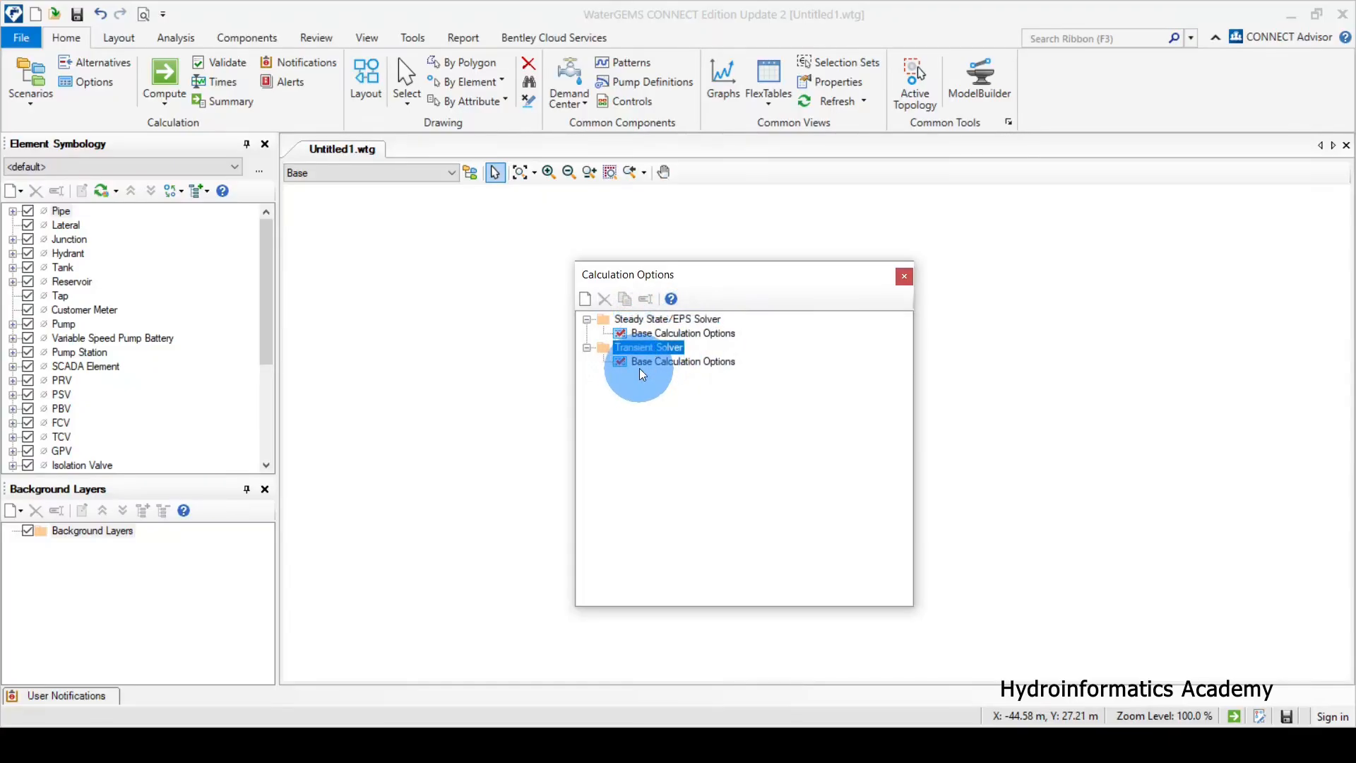
pyautogui.click(693, 320)
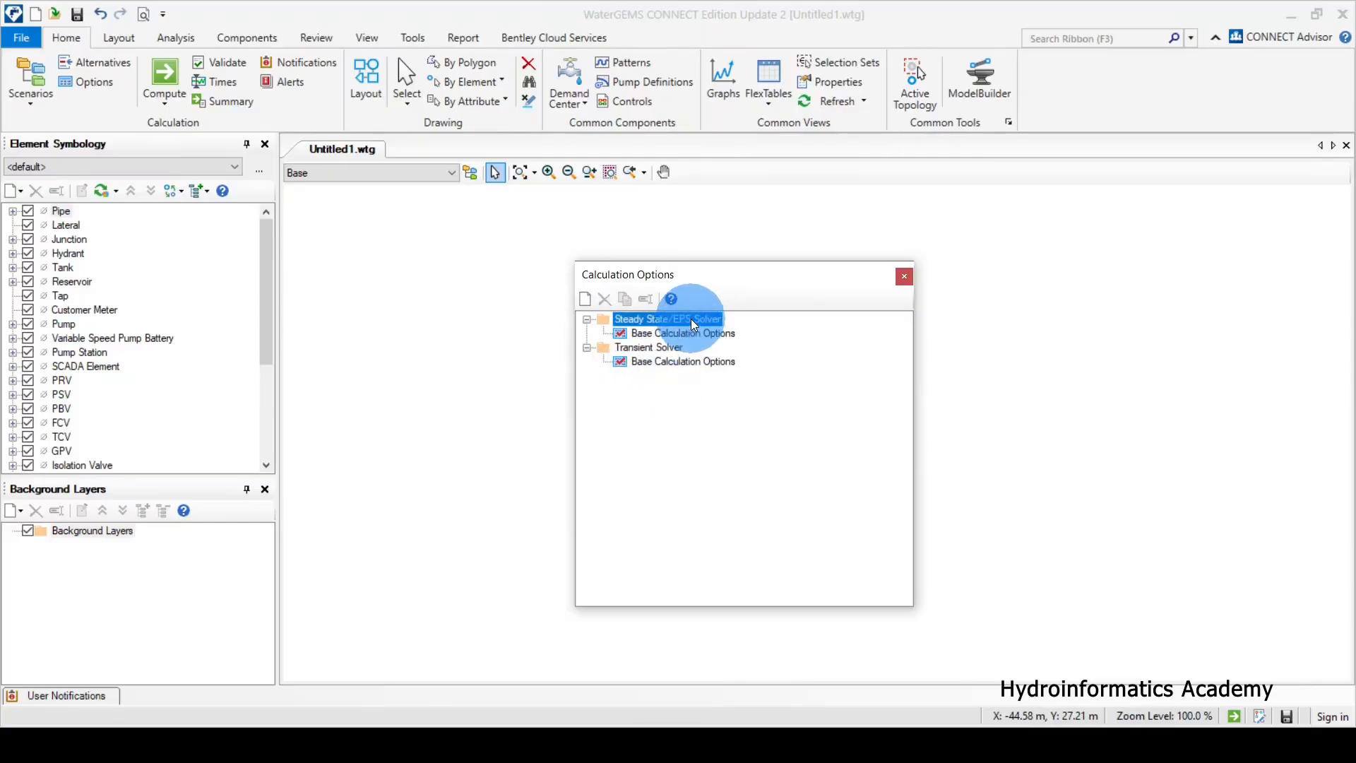
pyautogui.moveTo(753, 280); pyautogui.dragTo(722, 228)
pyautogui.click(658, 281)
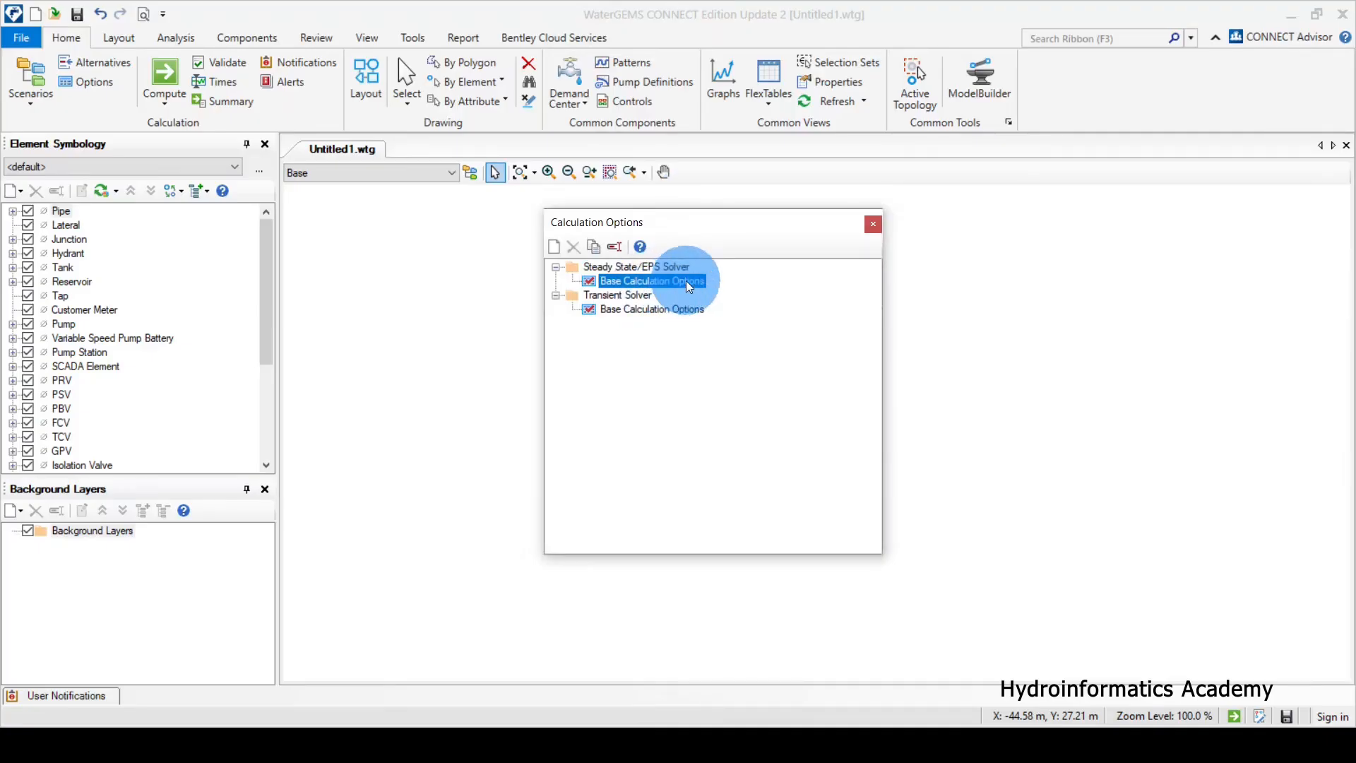
pyautogui.rightClick(688, 283)
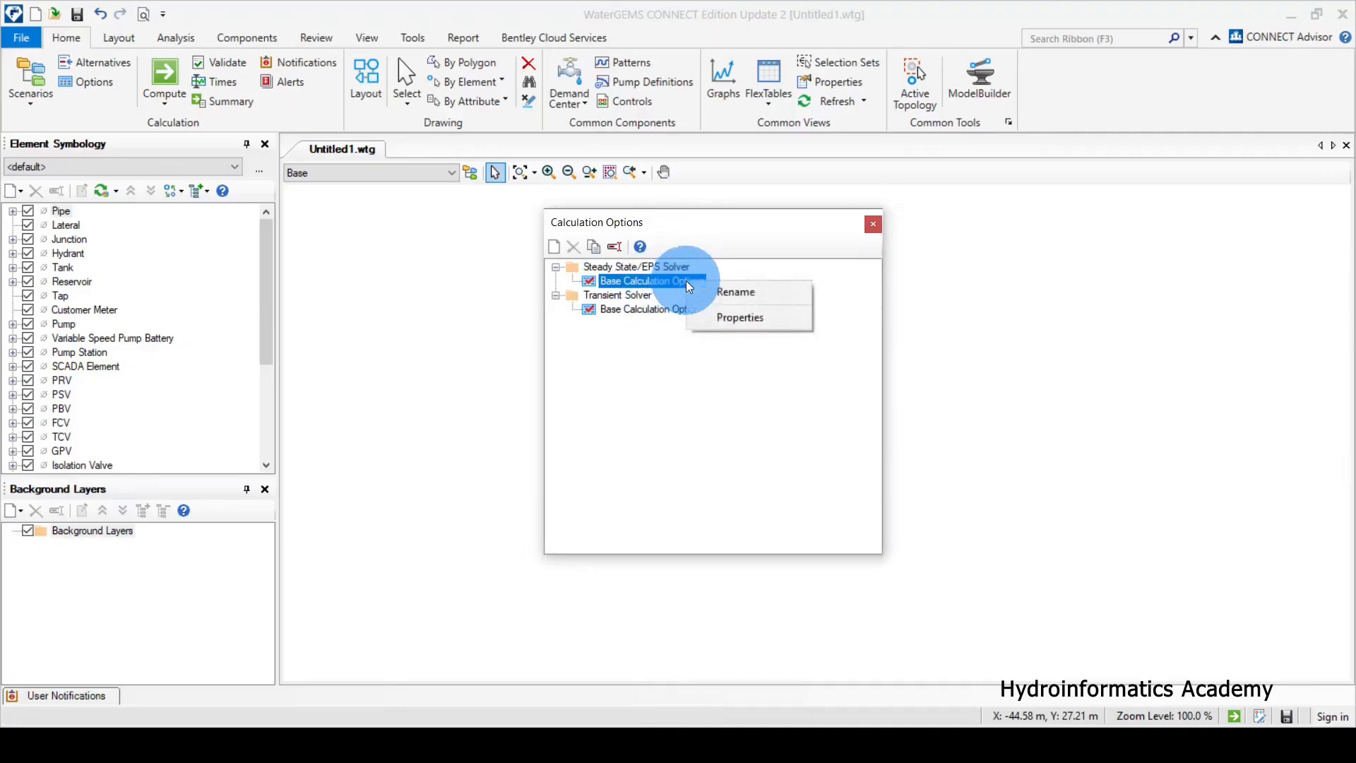
pyautogui.click(735, 317)
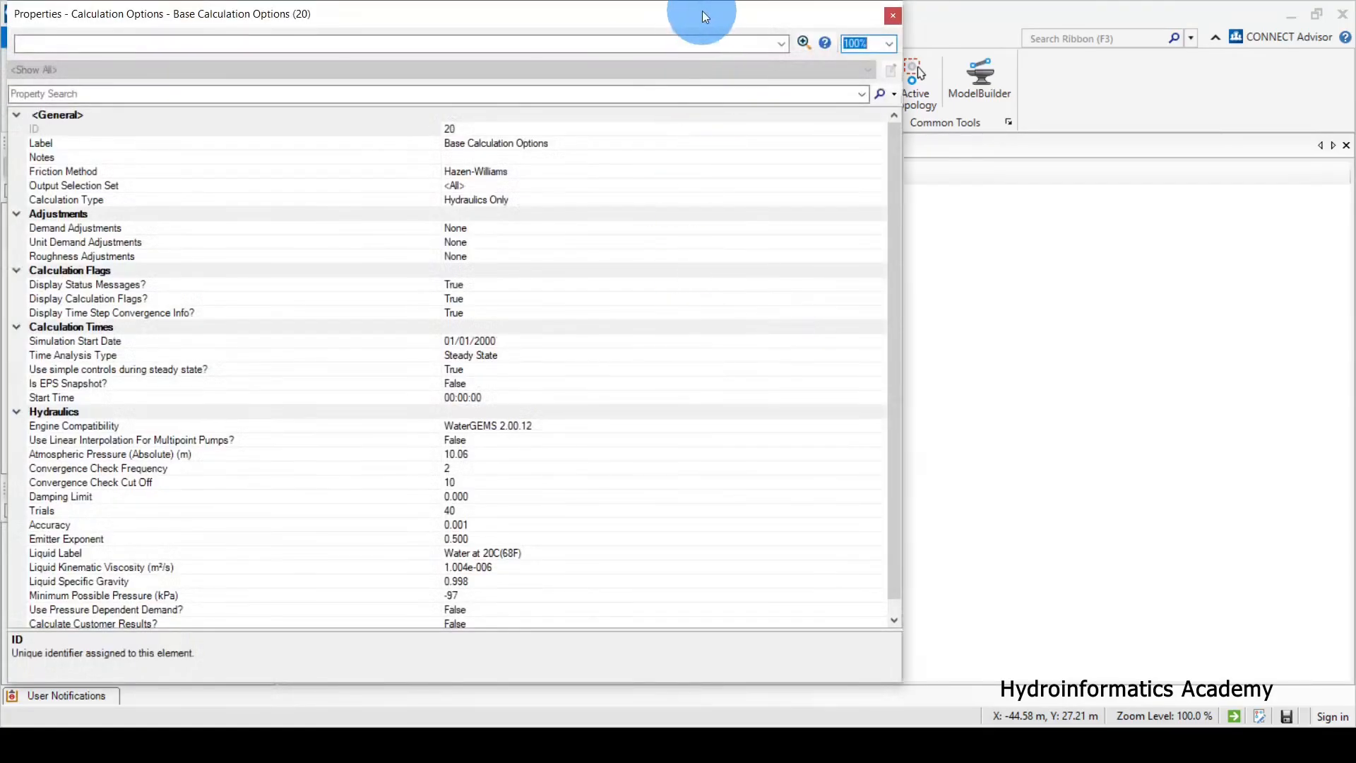
pyautogui.moveTo(705, 17); pyautogui.dragTo(863, 30)
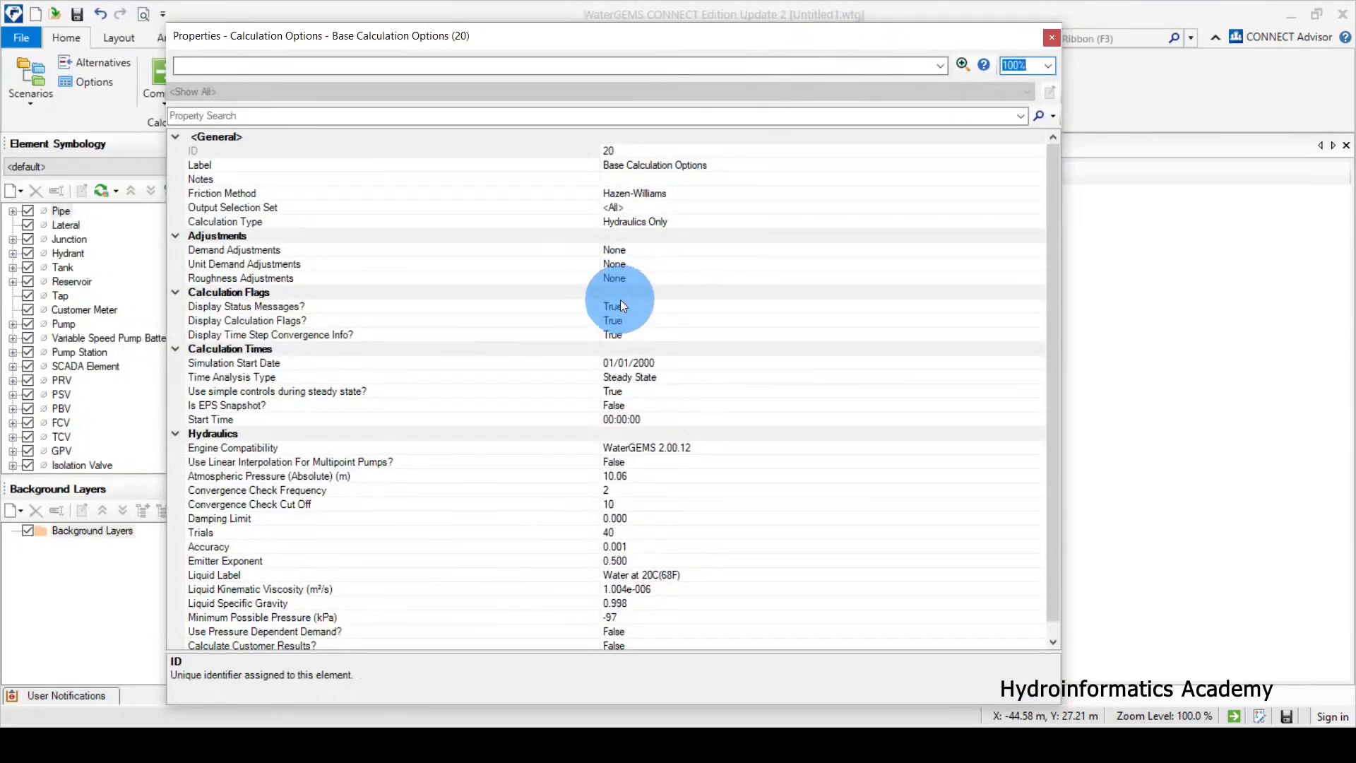
# Choose Hazen-Williams as the friction method in the Base Calculation Options
pyautogui.click(256, 193)
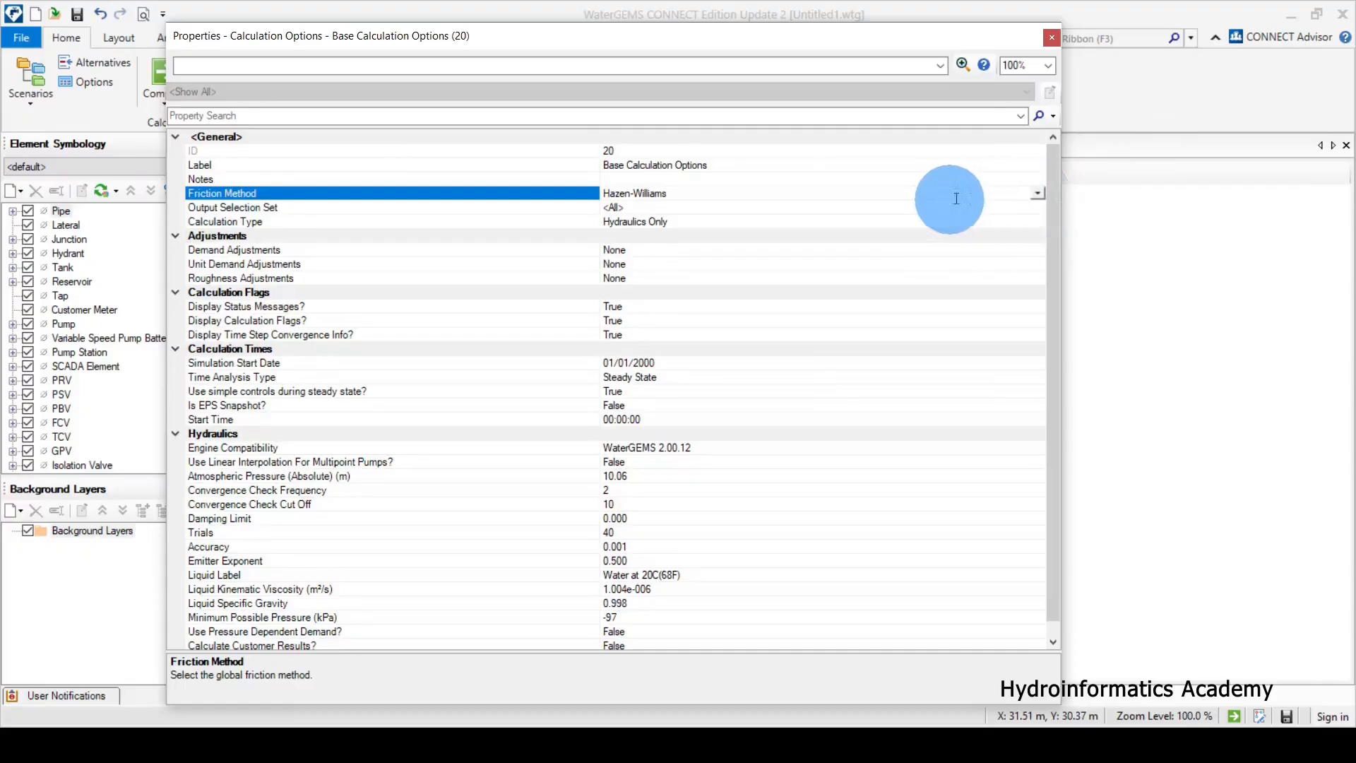
pyautogui.click(1037, 192)
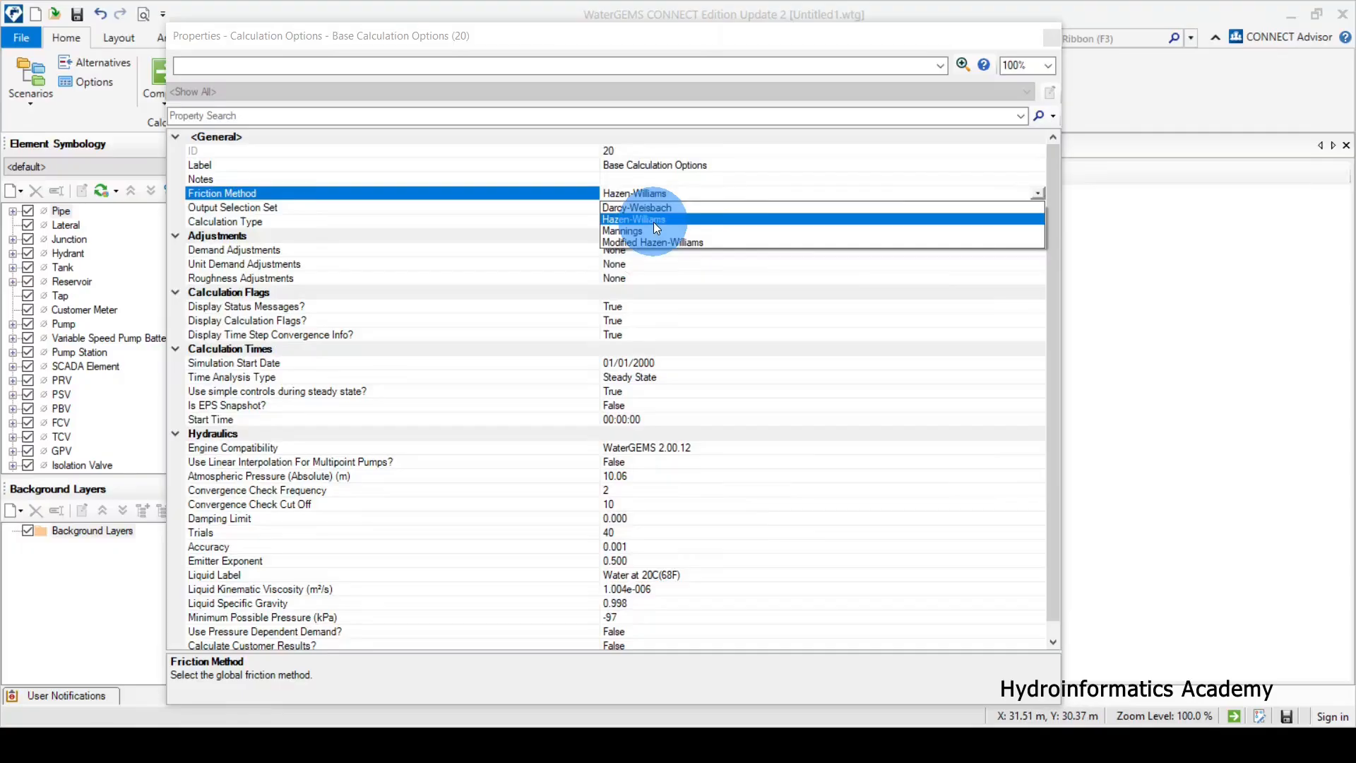
pyautogui.click(654, 221)
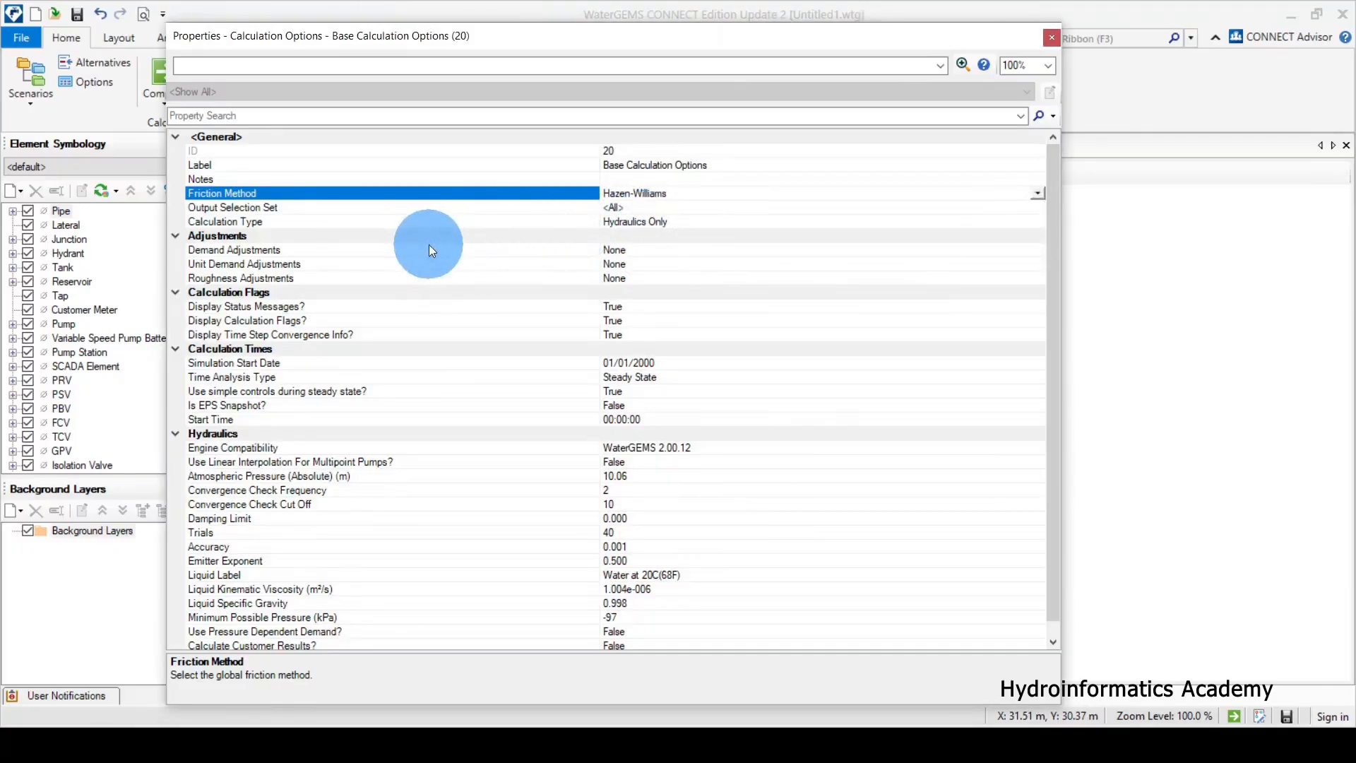
# Examine the available choices for the calculation type and the time analysis type in the Base Calculation Options
pyautogui.click(228, 221)
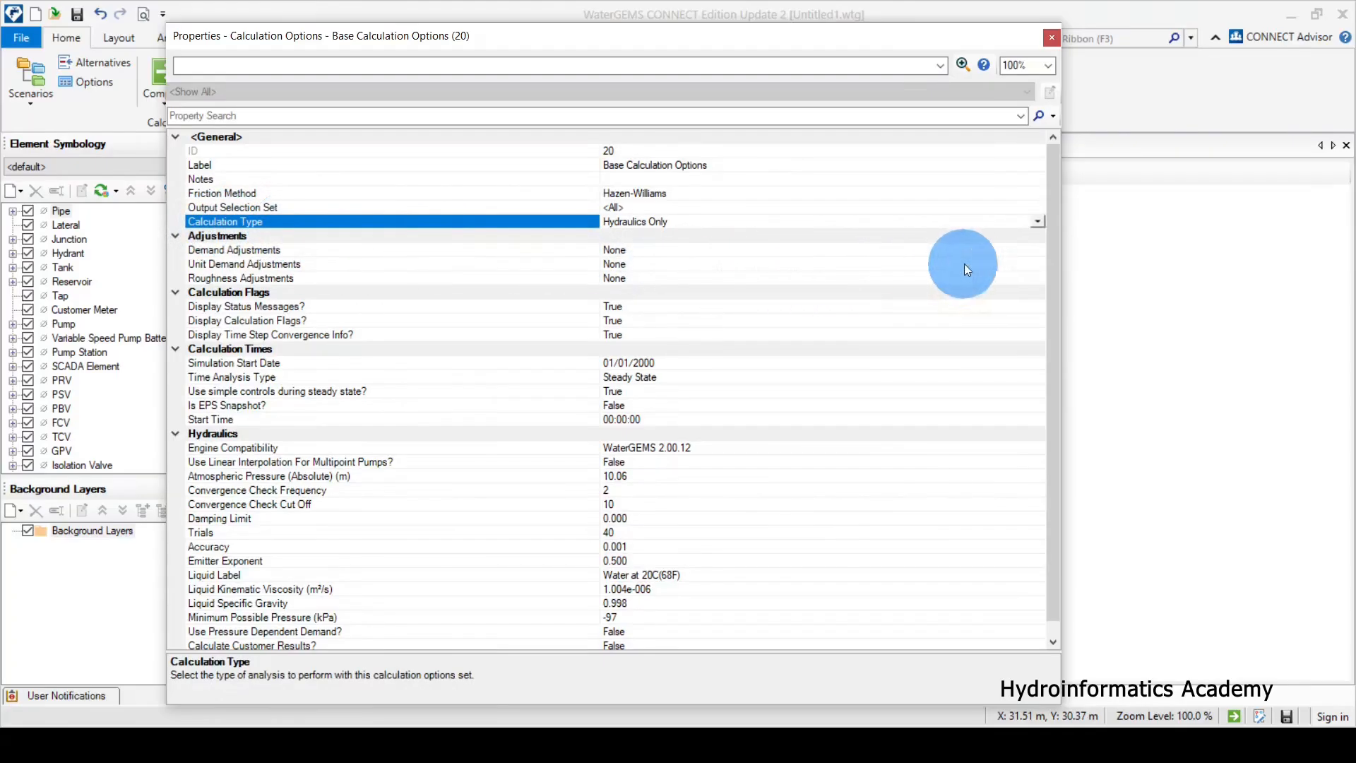
pyautogui.click(1040, 222)
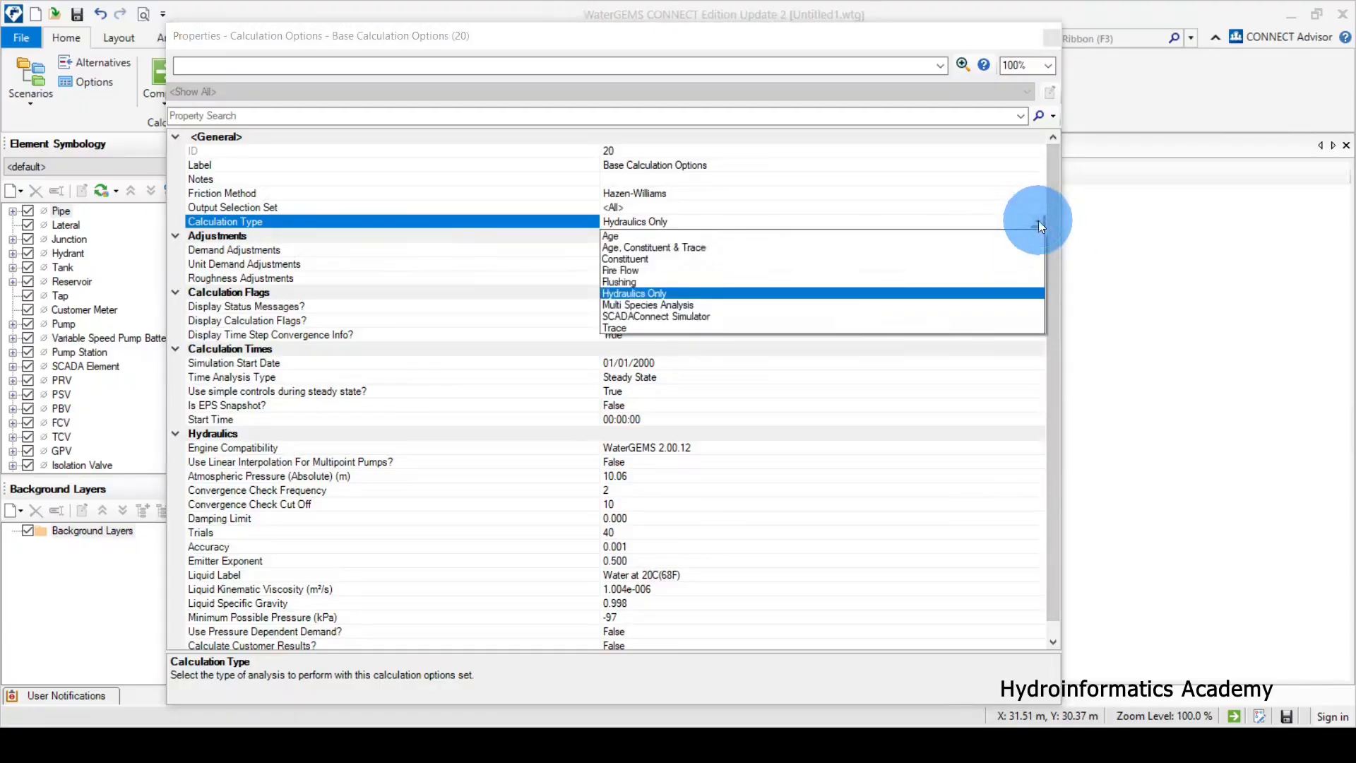
pyautogui.click(541, 226)
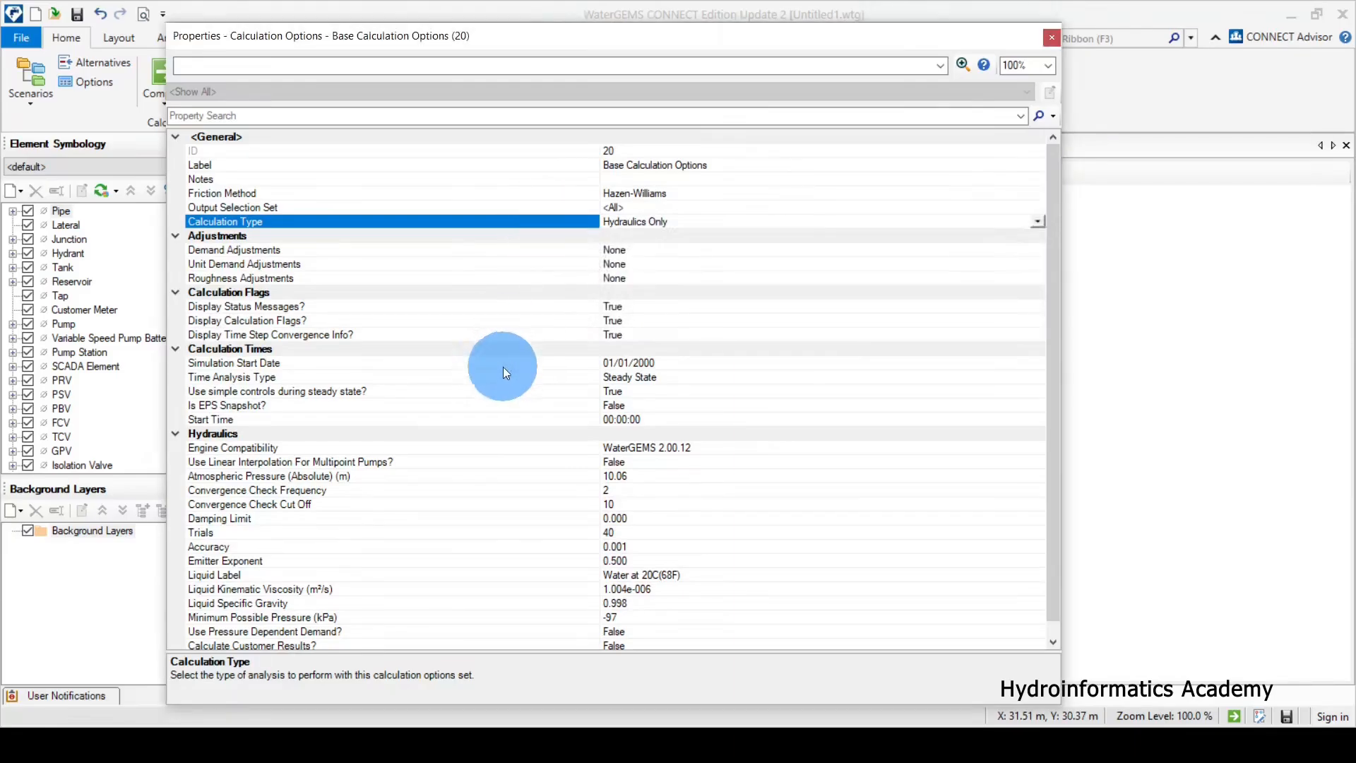
pyautogui.scroll(-1, 503, 371)
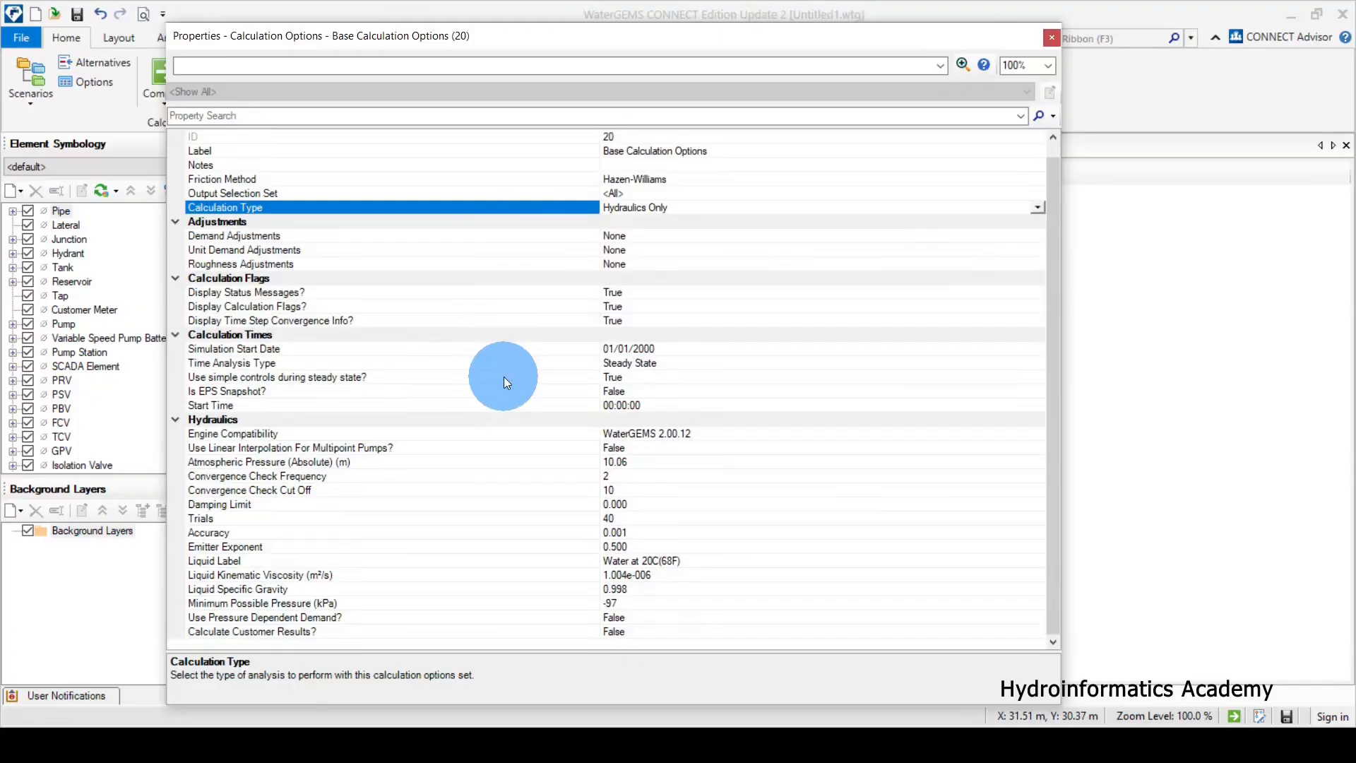
pyautogui.click(222, 362)
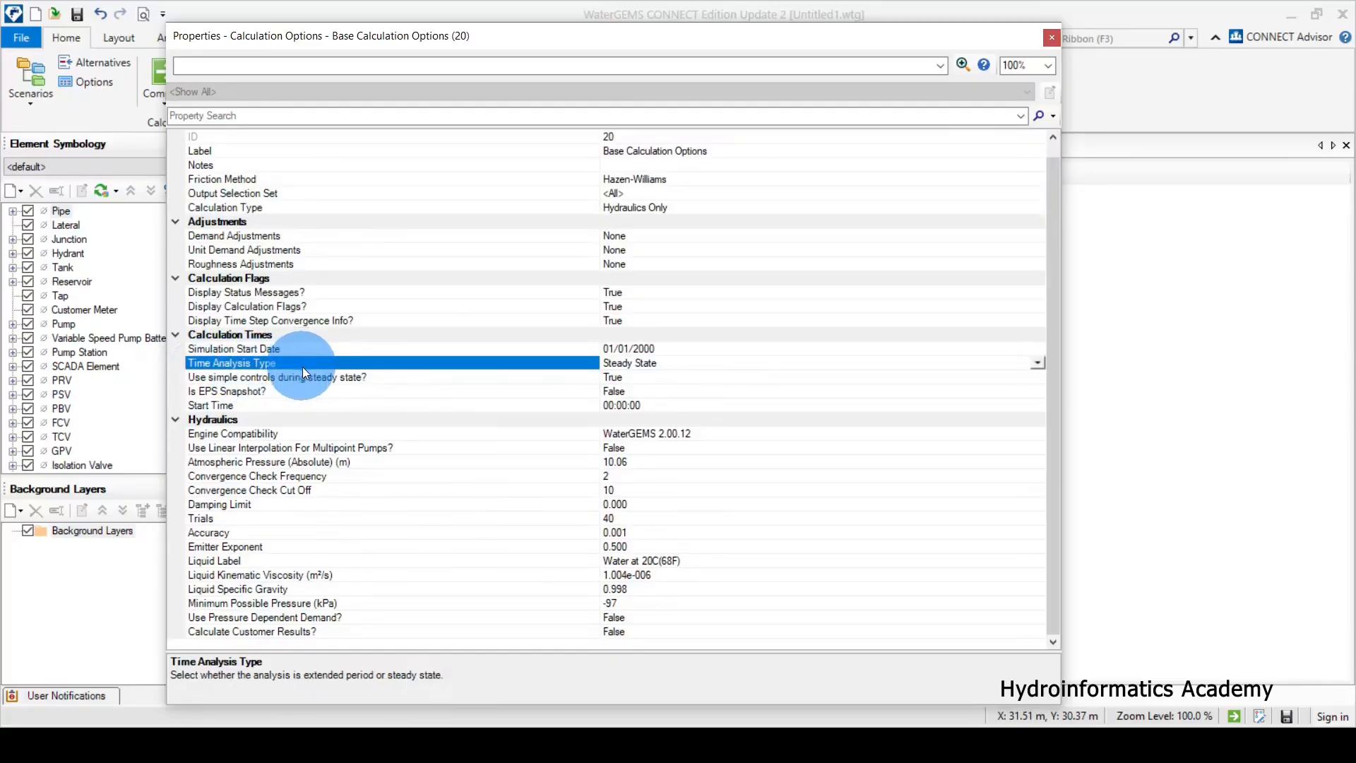
pyautogui.click(1037, 362)
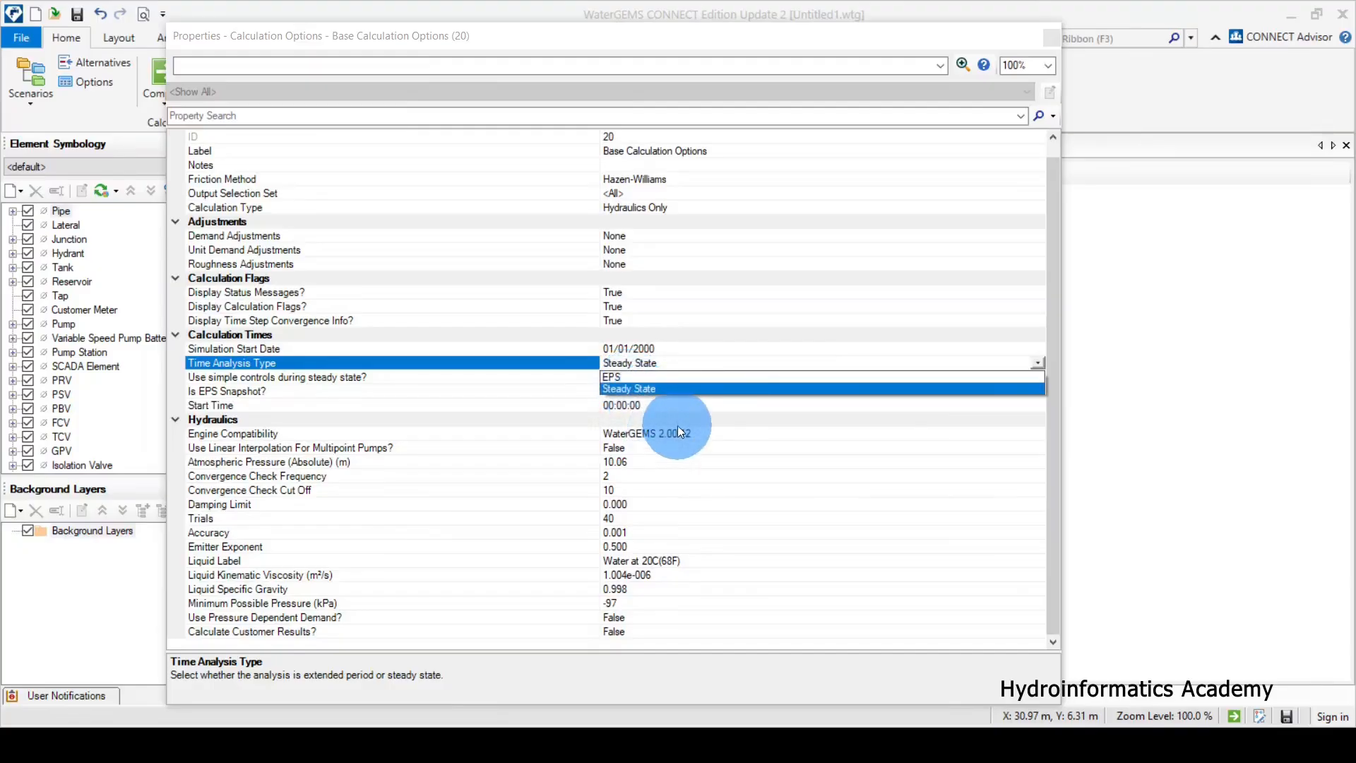
pyautogui.click(497, 361)
pyautogui.click(1037, 363)
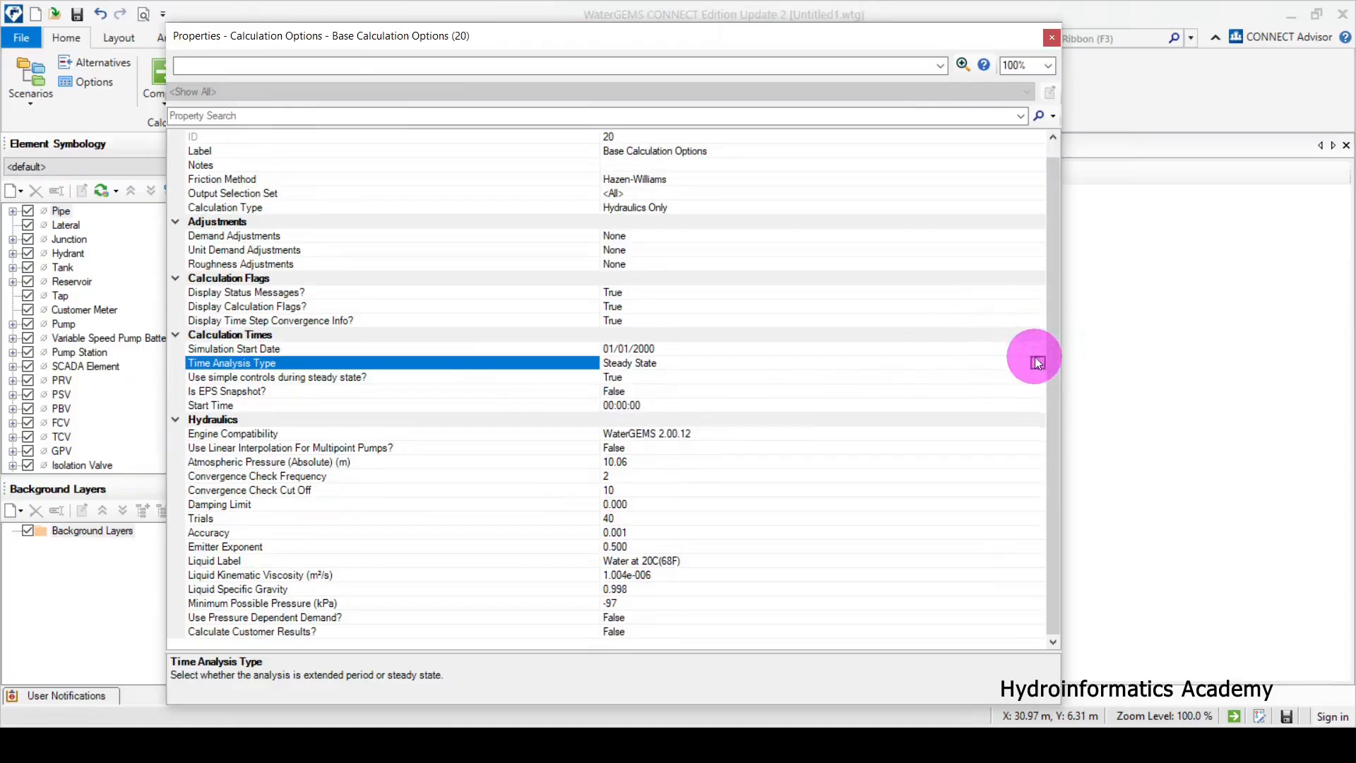
pyautogui.click(544, 368)
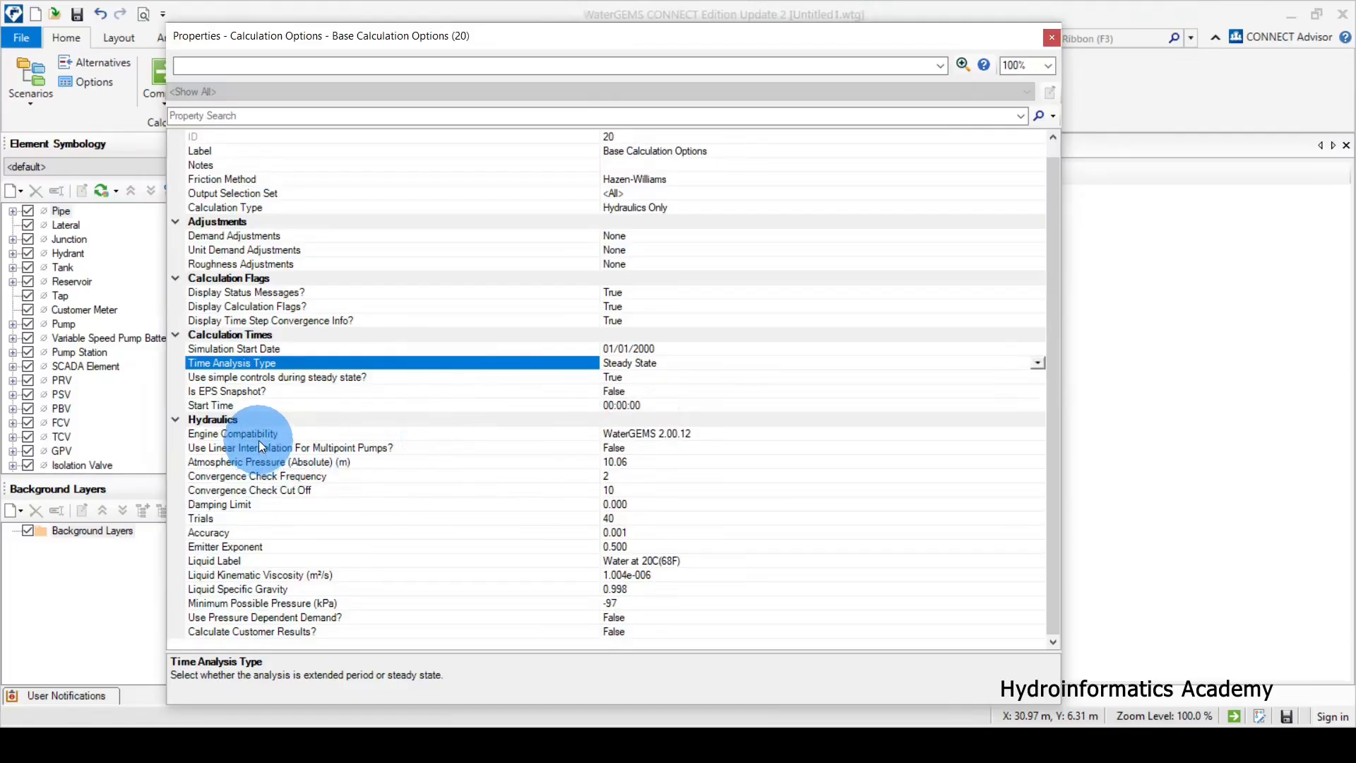
# Select WaterGEMS 2.00.12 as the engine compatibility, and close the properties and calculation options windows
pyautogui.click(311, 437)
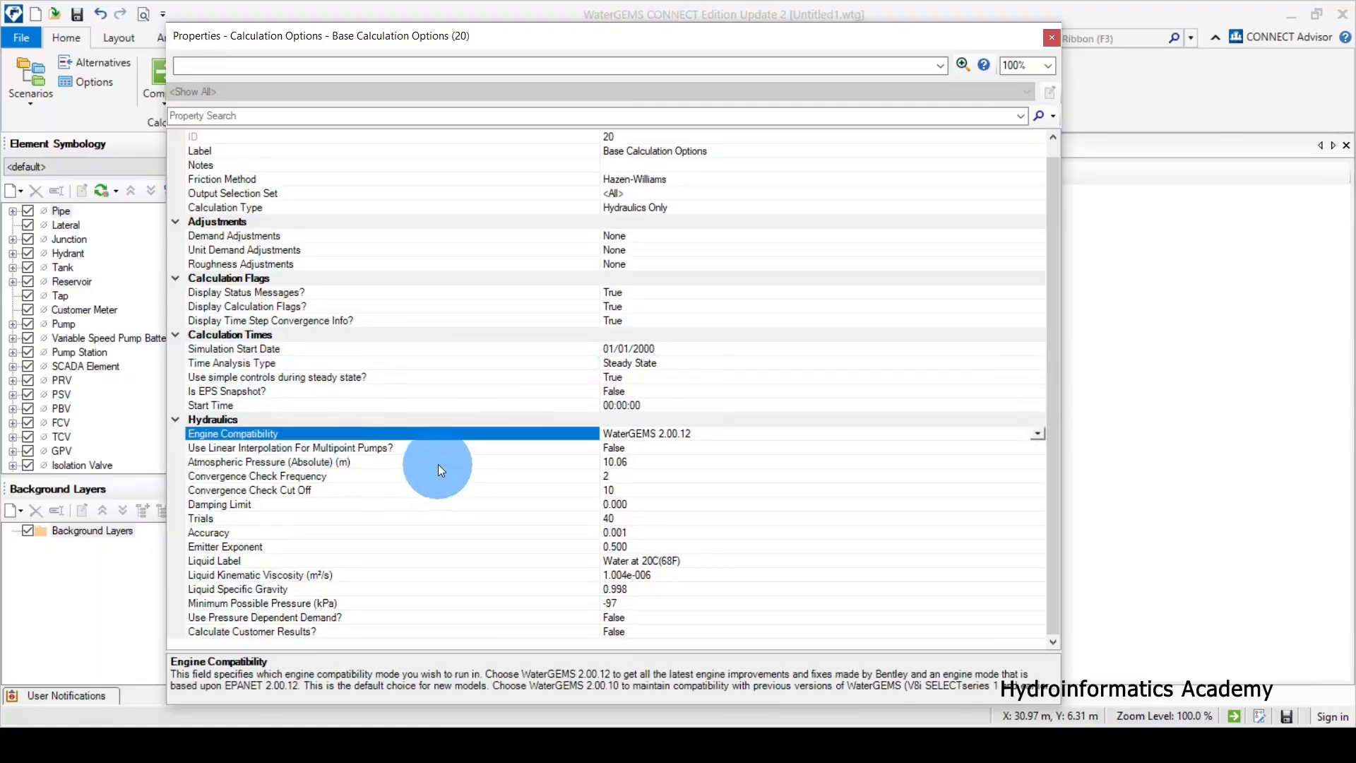
pyautogui.click(1037, 433)
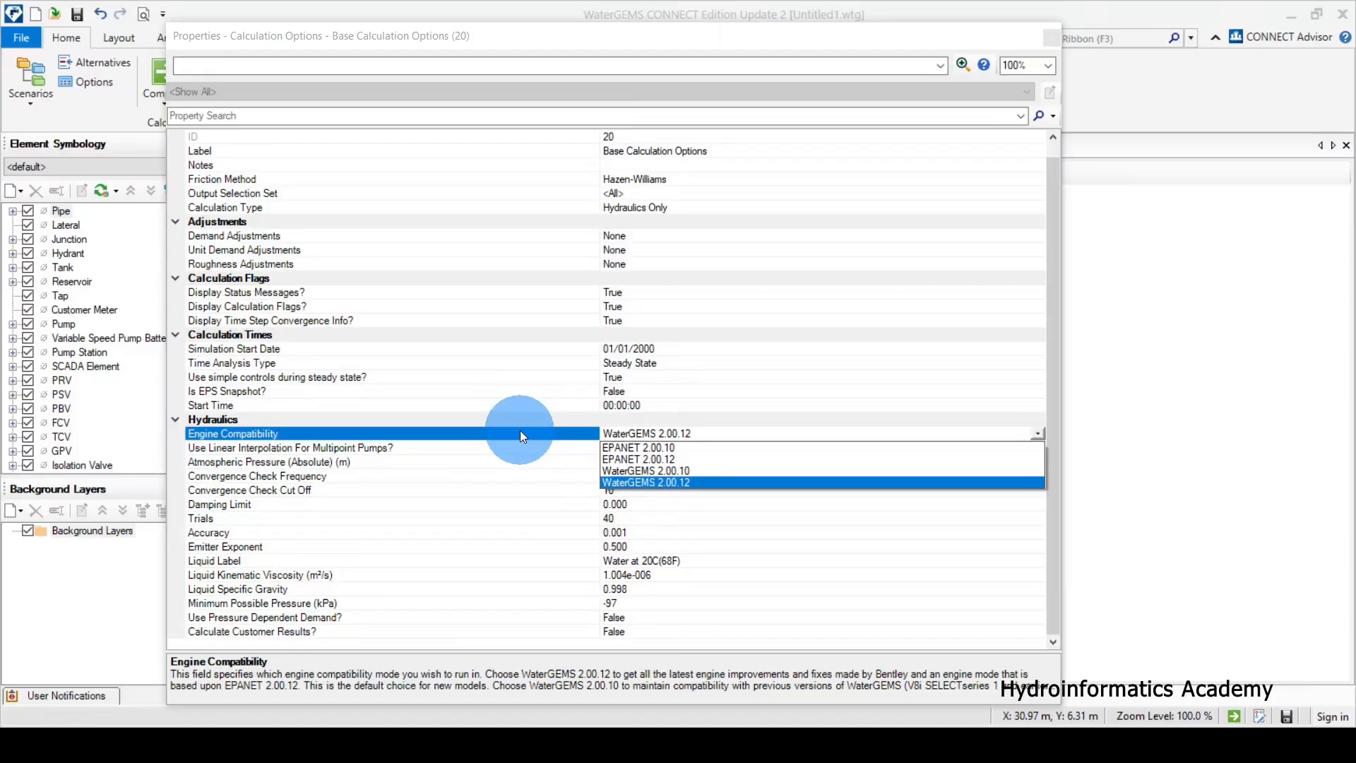
pyautogui.click(667, 483)
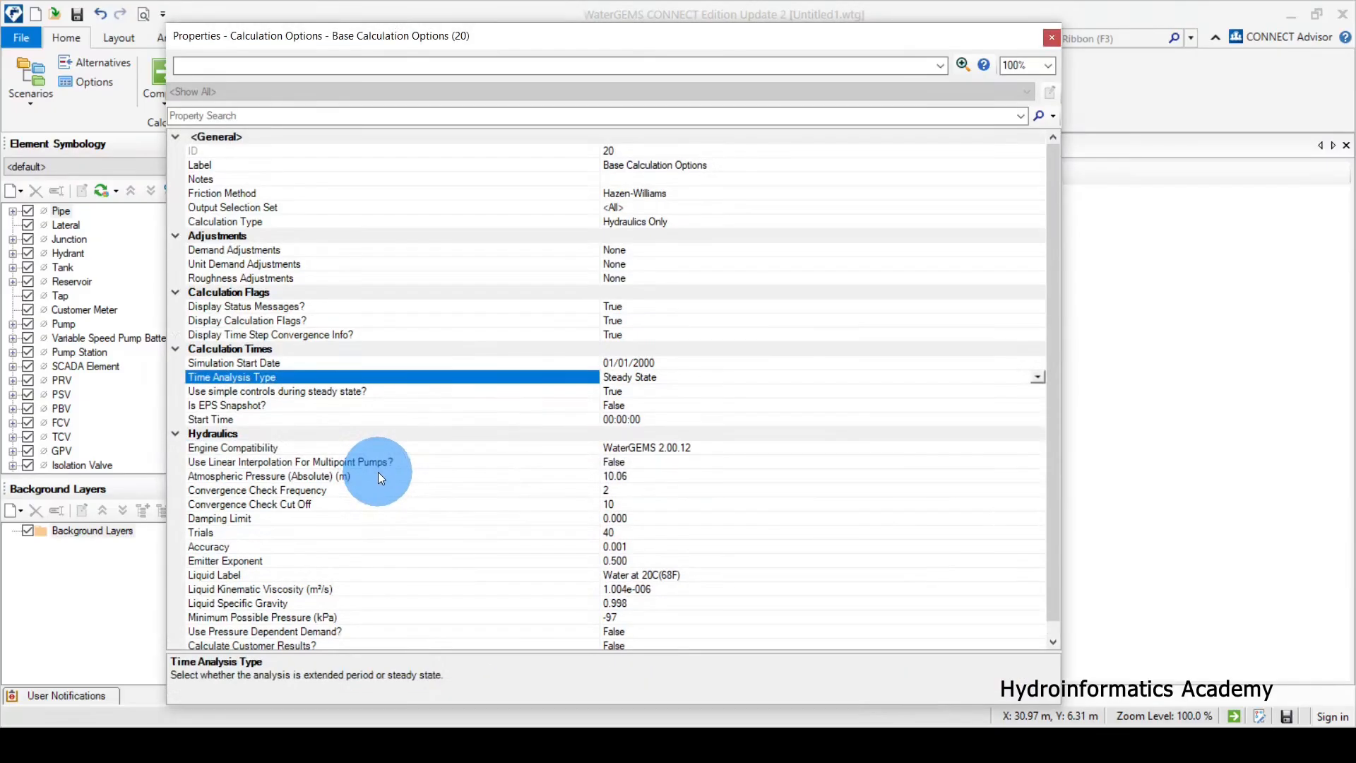
pyautogui.click(1051, 39)
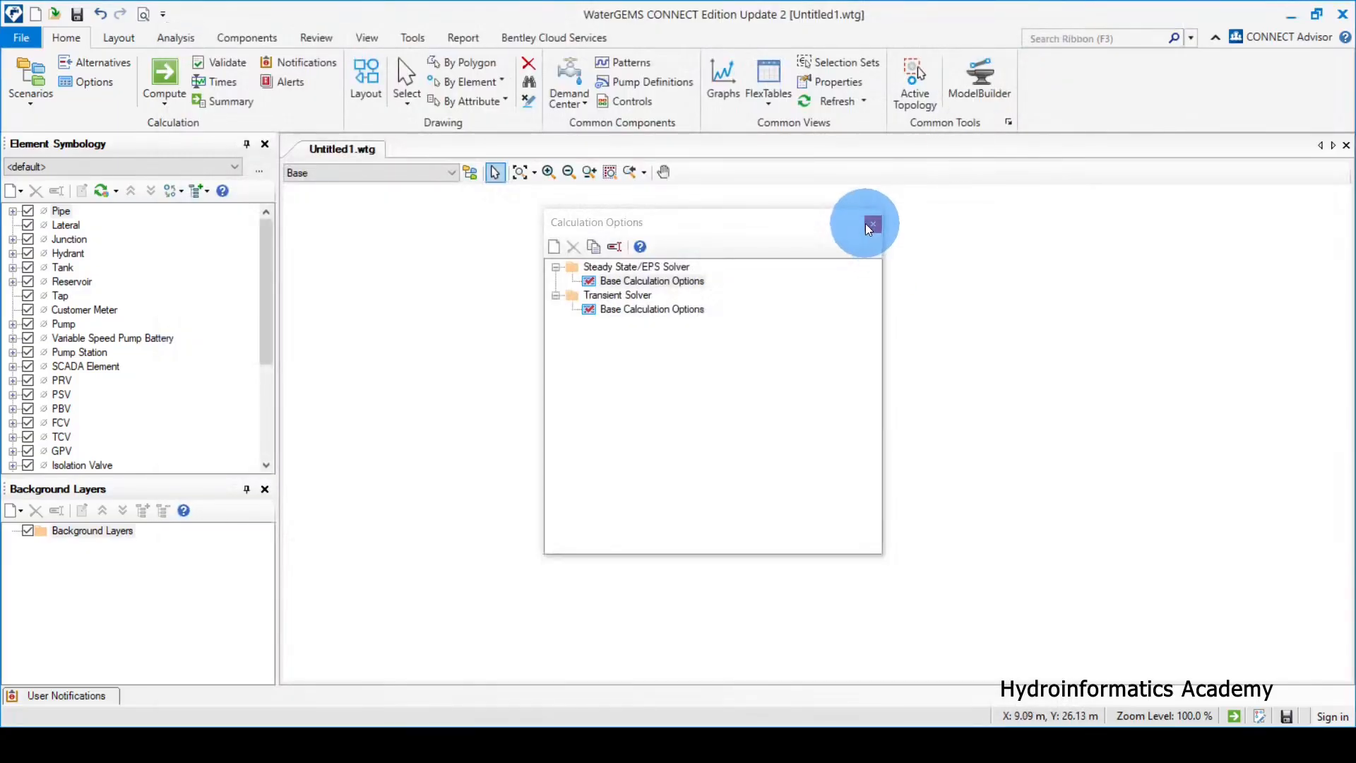
pyautogui.click(705, 224)
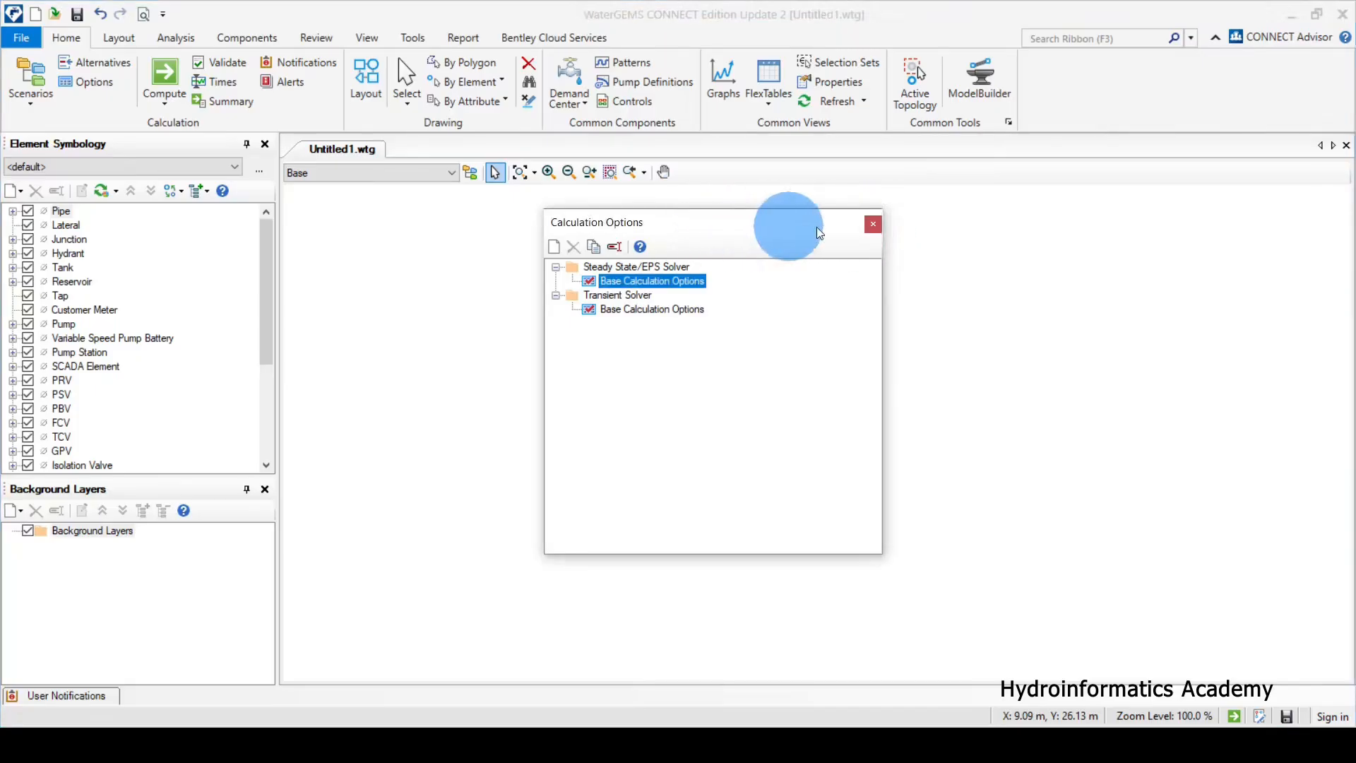
pyautogui.click(874, 224)
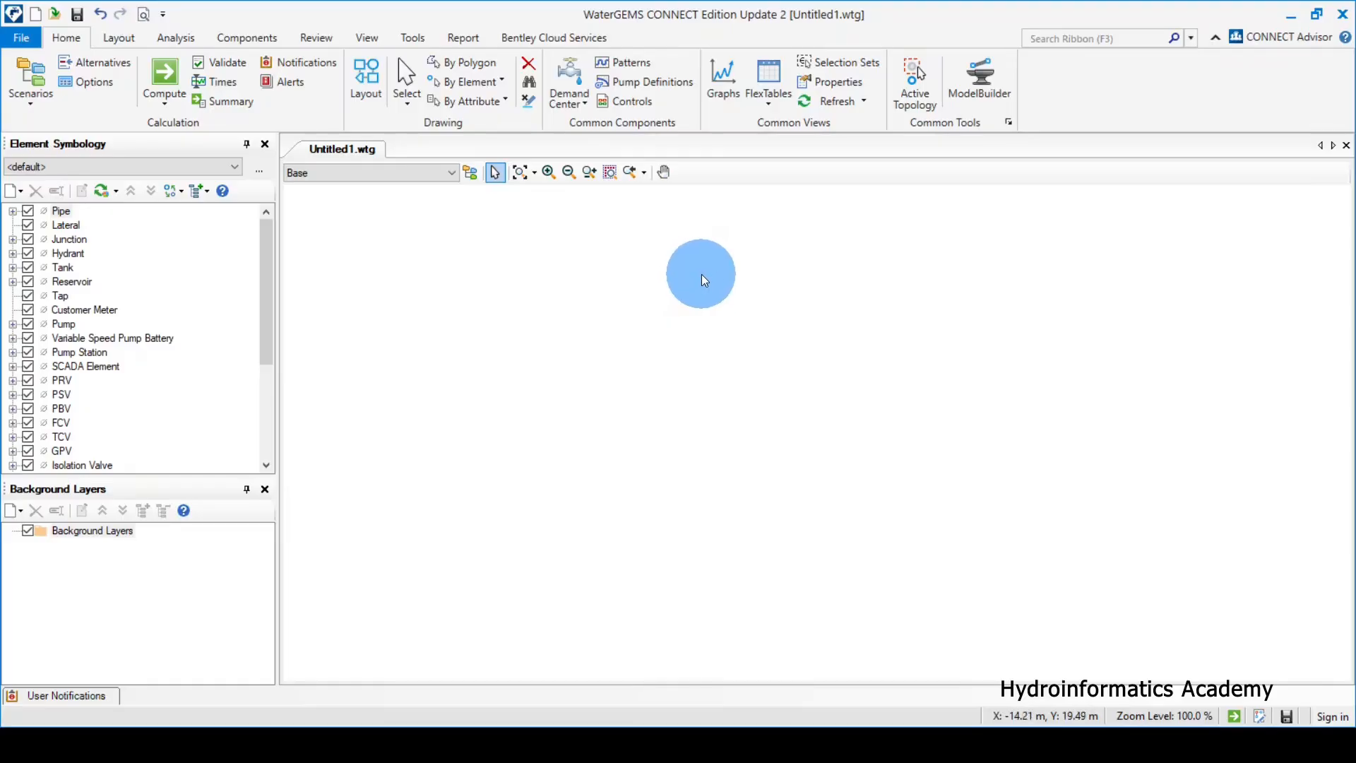
# In the program's unit options, set the default unit system for new hydraulic models to SI and reset the unit defaults to SI
pyautogui.click(413, 37)
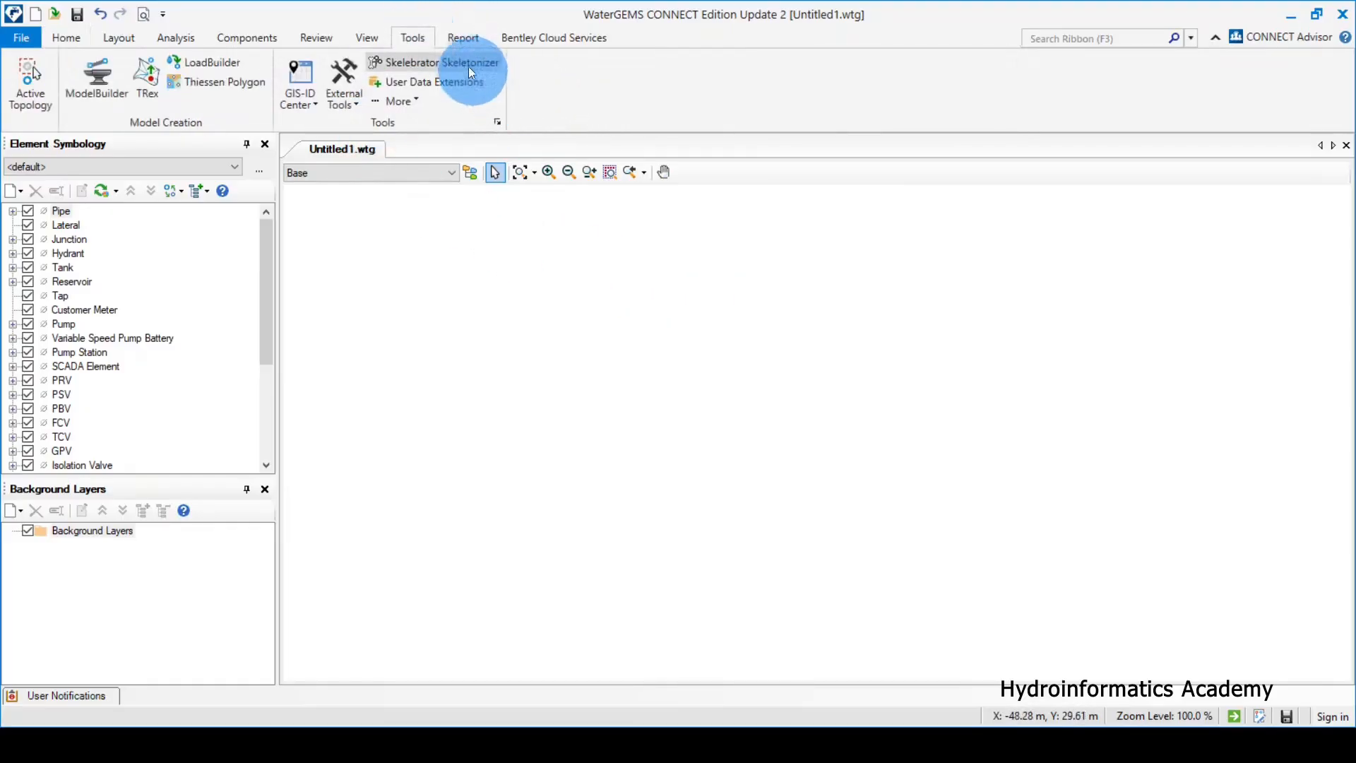
pyautogui.click(497, 122)
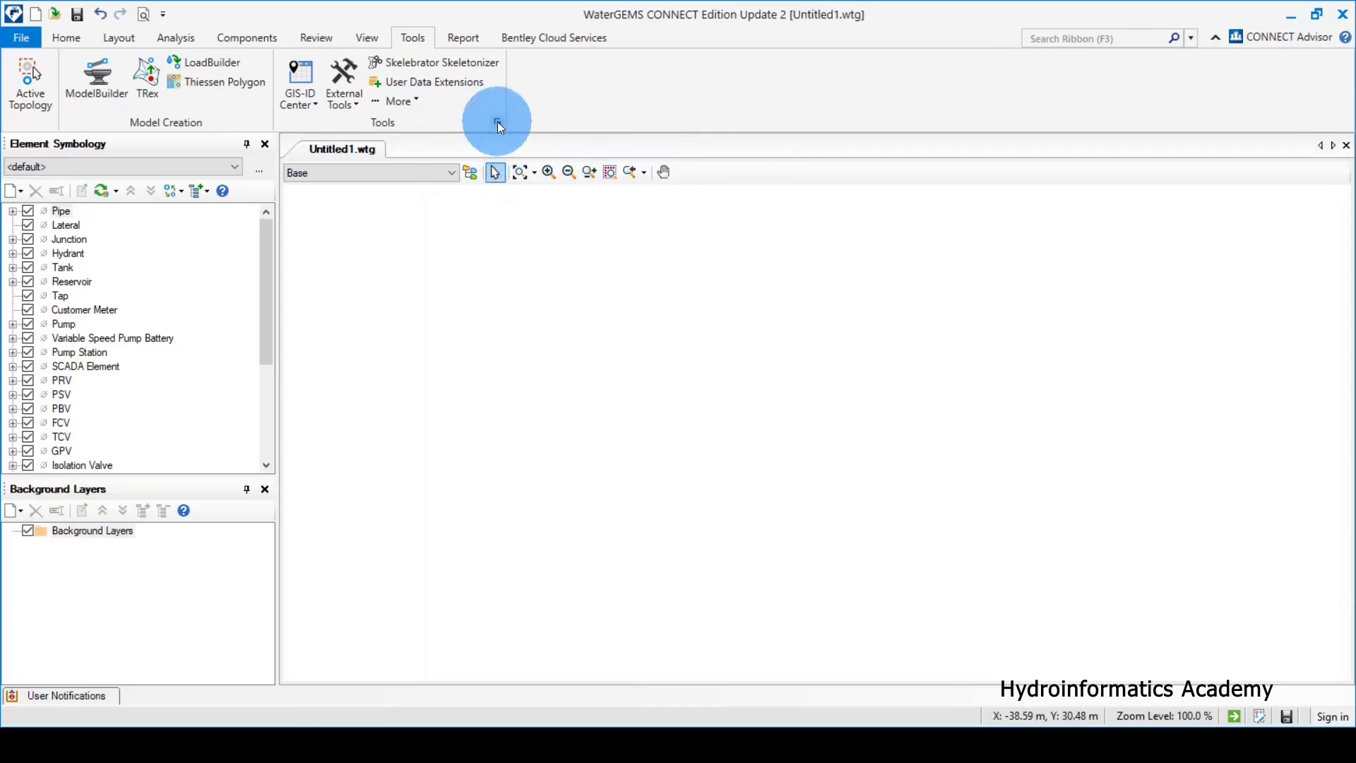
pyautogui.click(497, 122)
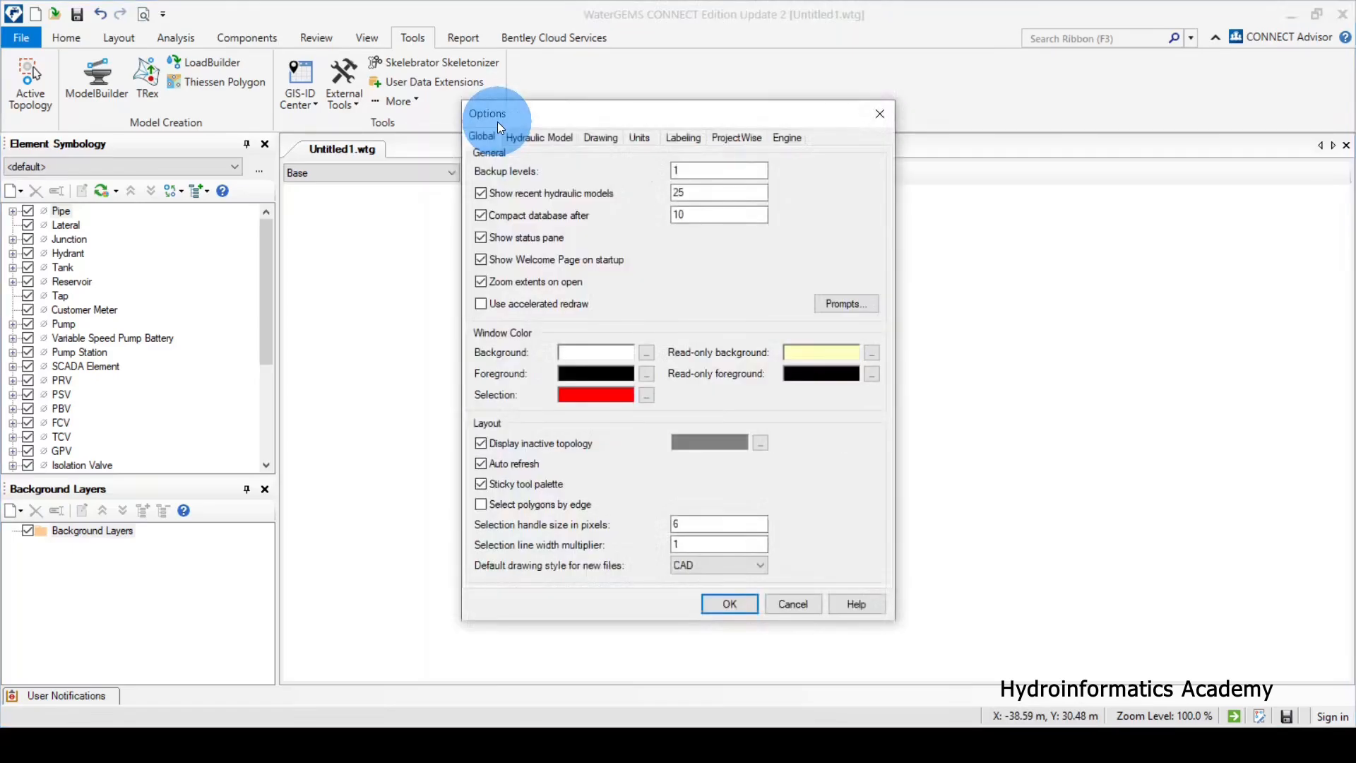
pyautogui.moveTo(660, 112); pyautogui.dragTo(795, 87)
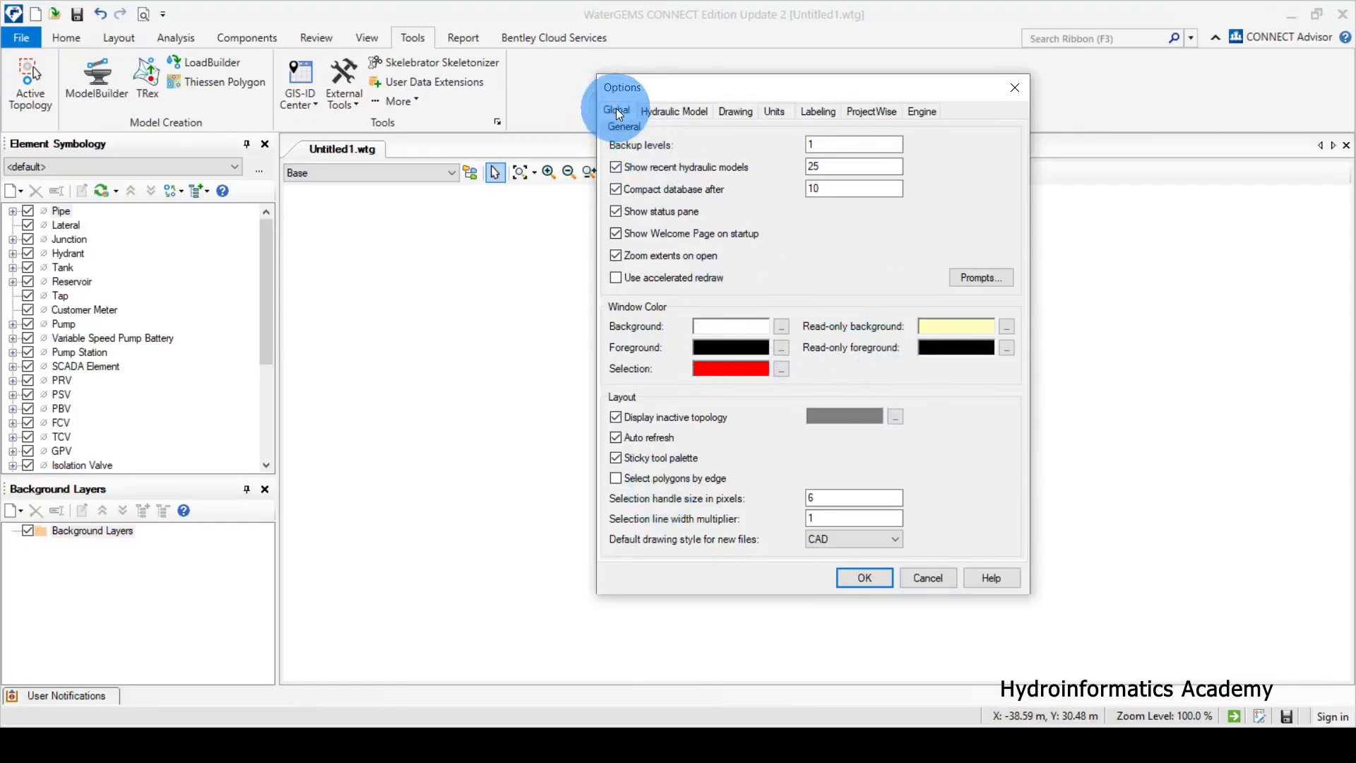
pyautogui.click(775, 113)
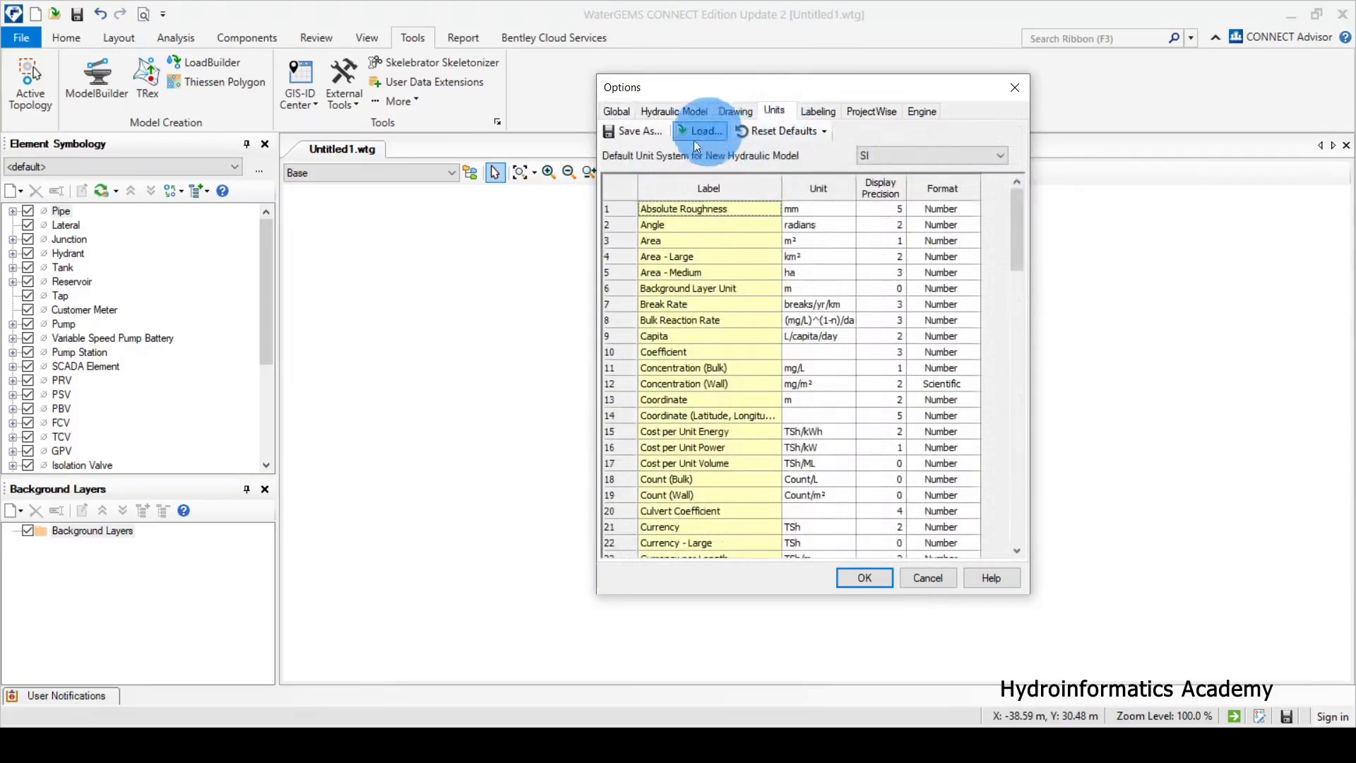
pyautogui.moveTo(808, 91); pyautogui.dragTo(745, 75)
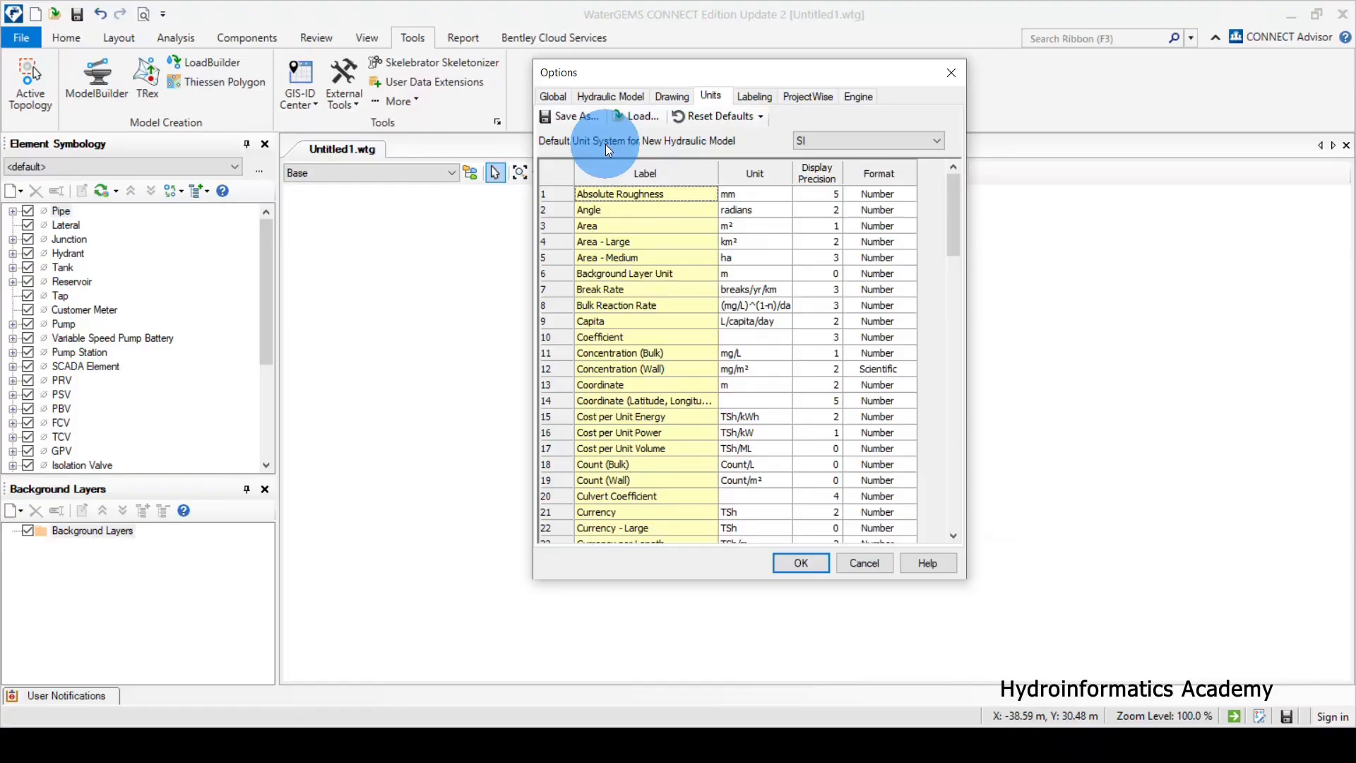
pyautogui.click(835, 142)
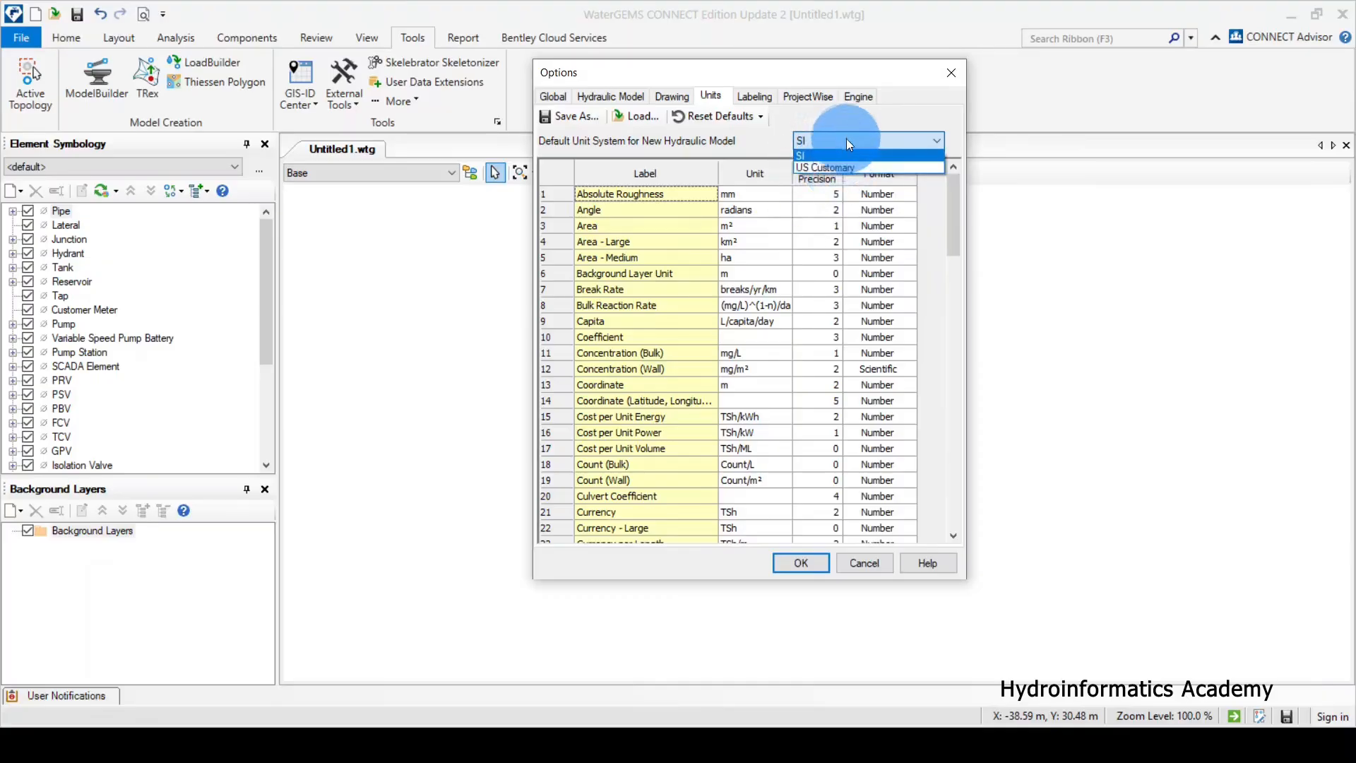
pyautogui.click(811, 156)
pyautogui.click(760, 117)
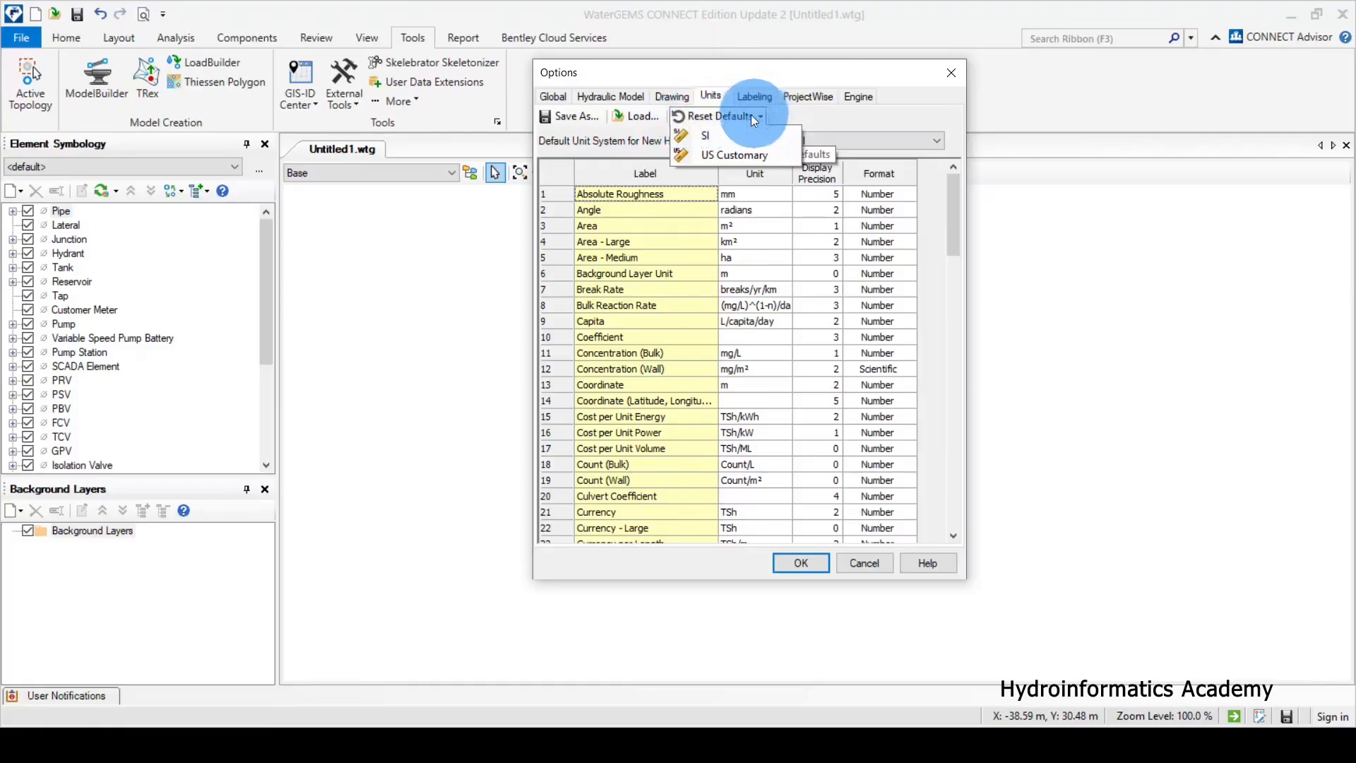
pyautogui.click(713, 137)
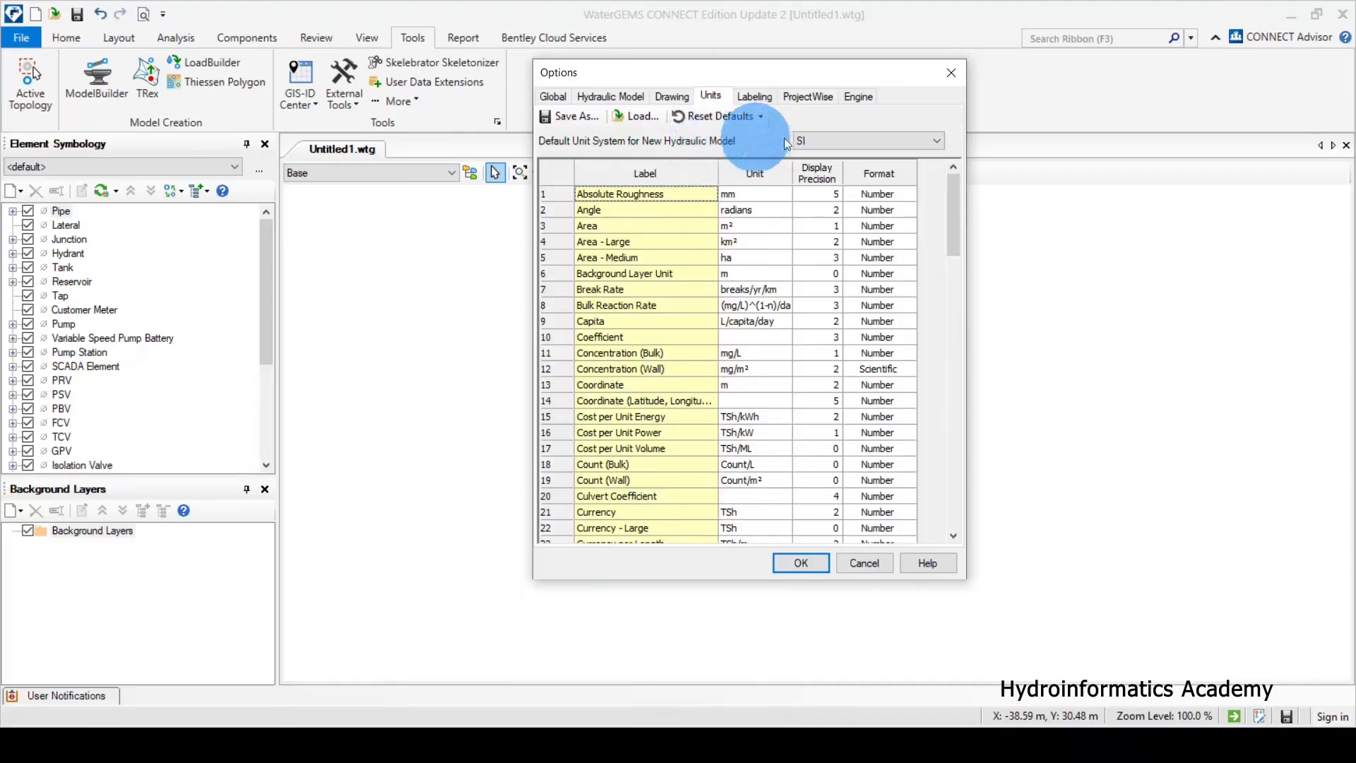
# Confirm SI as the default unit system for new hydraulic models and reapply the SI defaults to the unit table
pyautogui.click(847, 143)
pyautogui.click(825, 153)
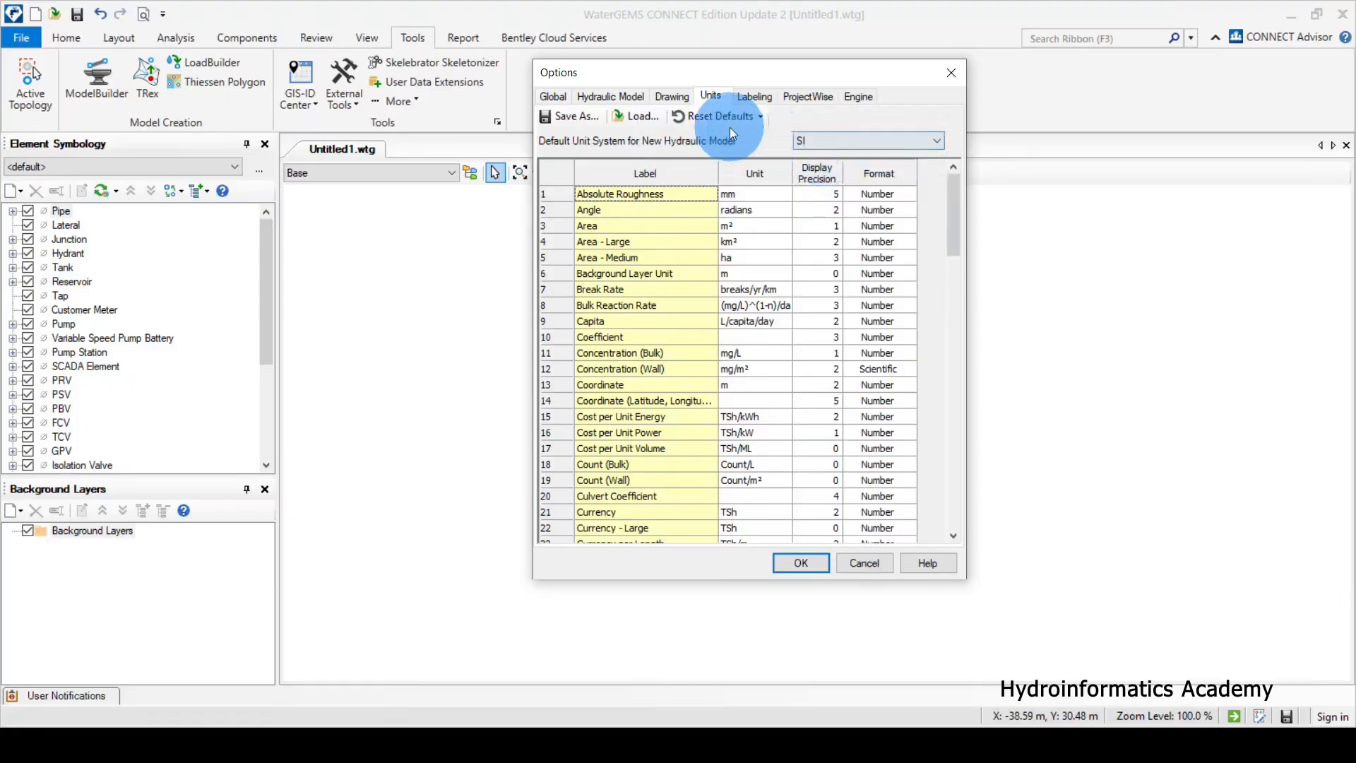
pyautogui.click(715, 115)
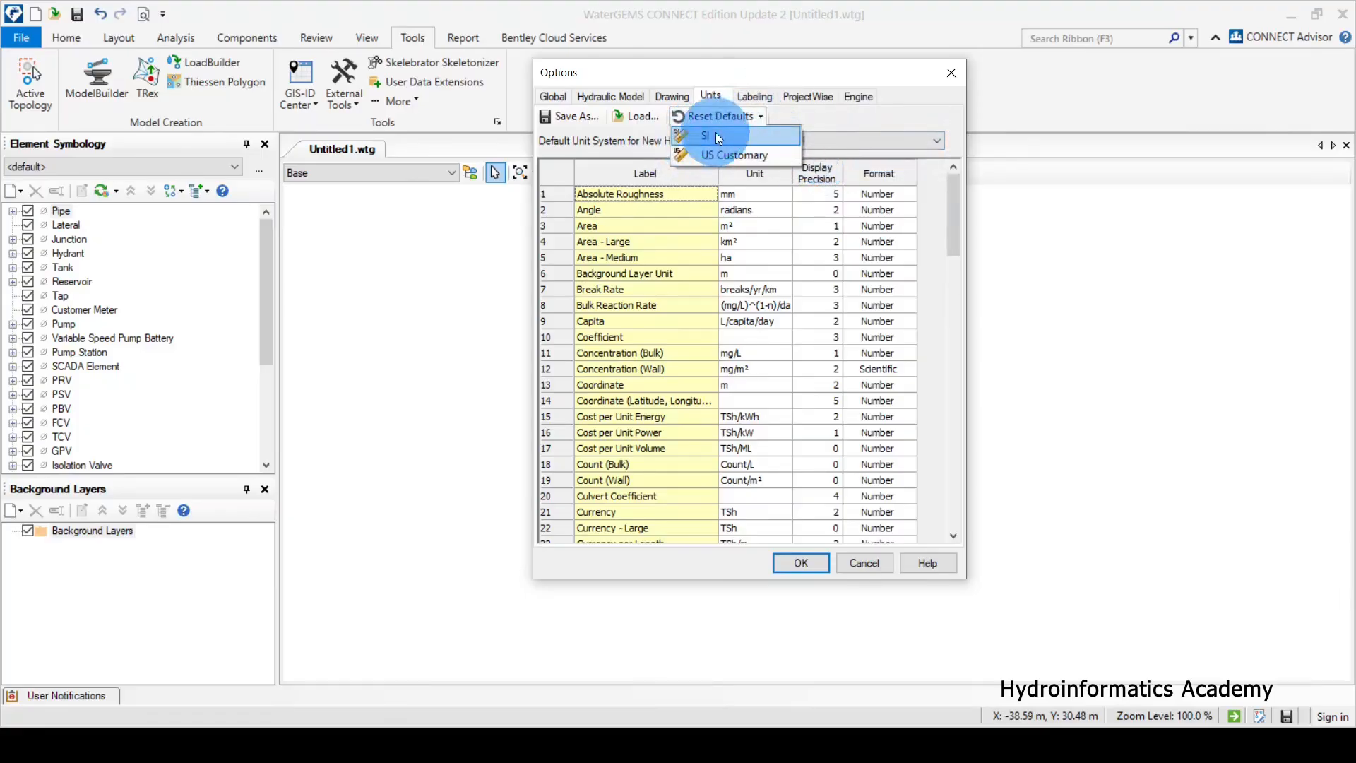
pyautogui.click(714, 132)
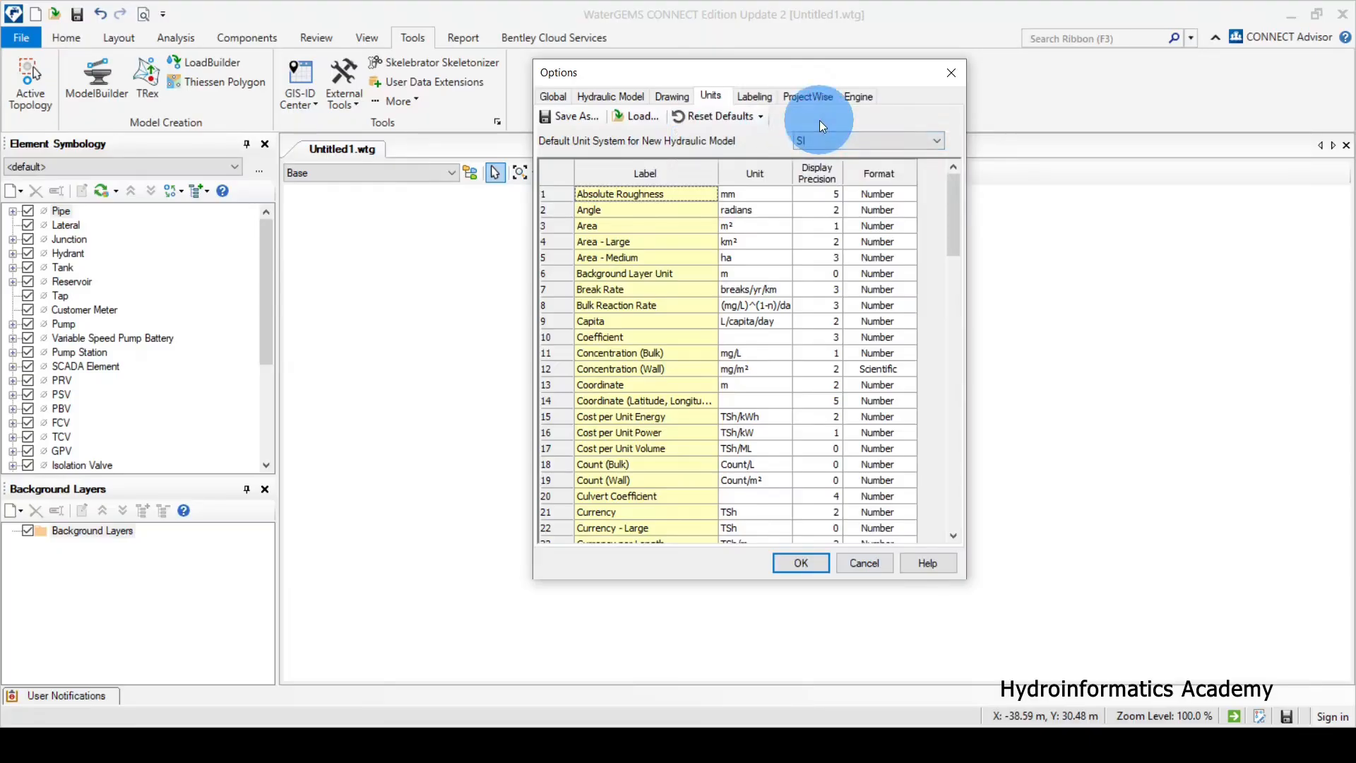
# Examine the unit table's entries from Absolute Roughness through Currency per Length, including Area, Break Rate and Bulk Reaction Rate
pyautogui.click(696, 226)
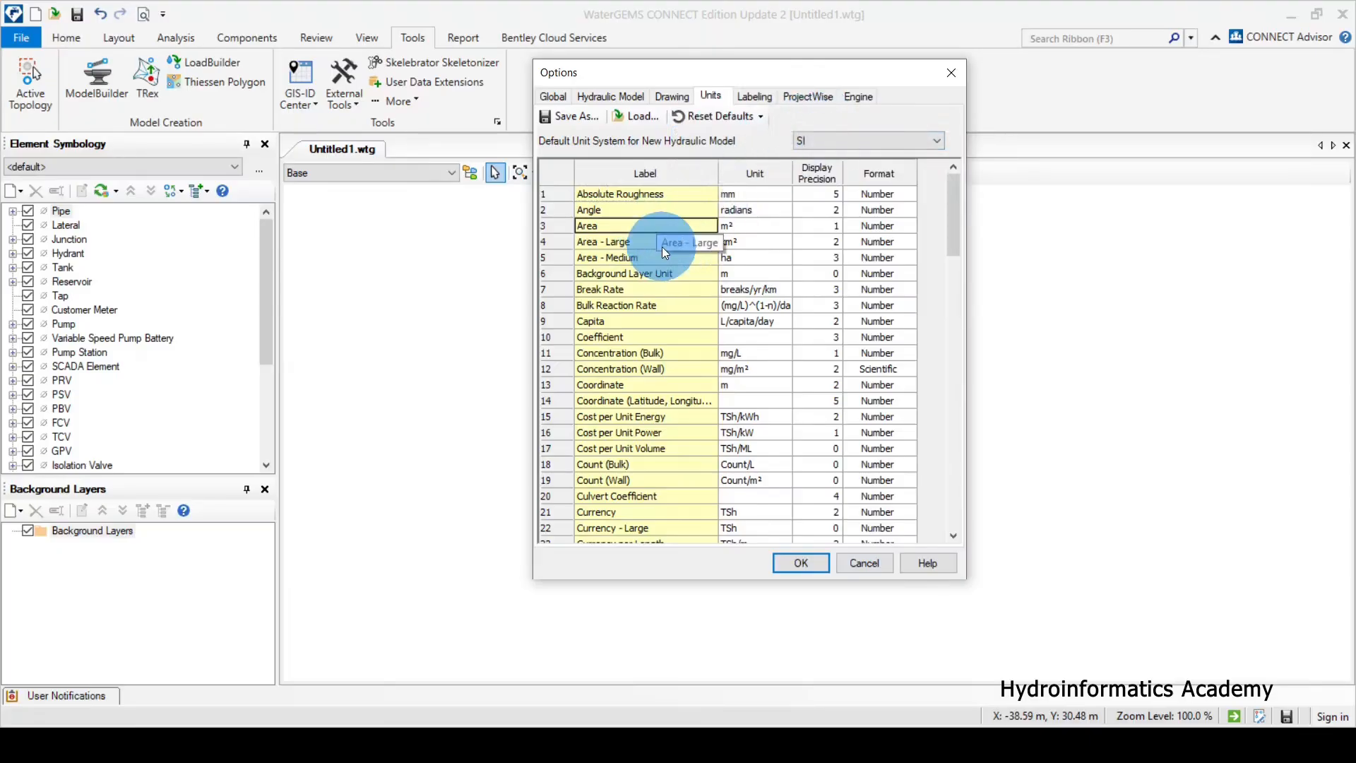
pyautogui.click(664, 189)
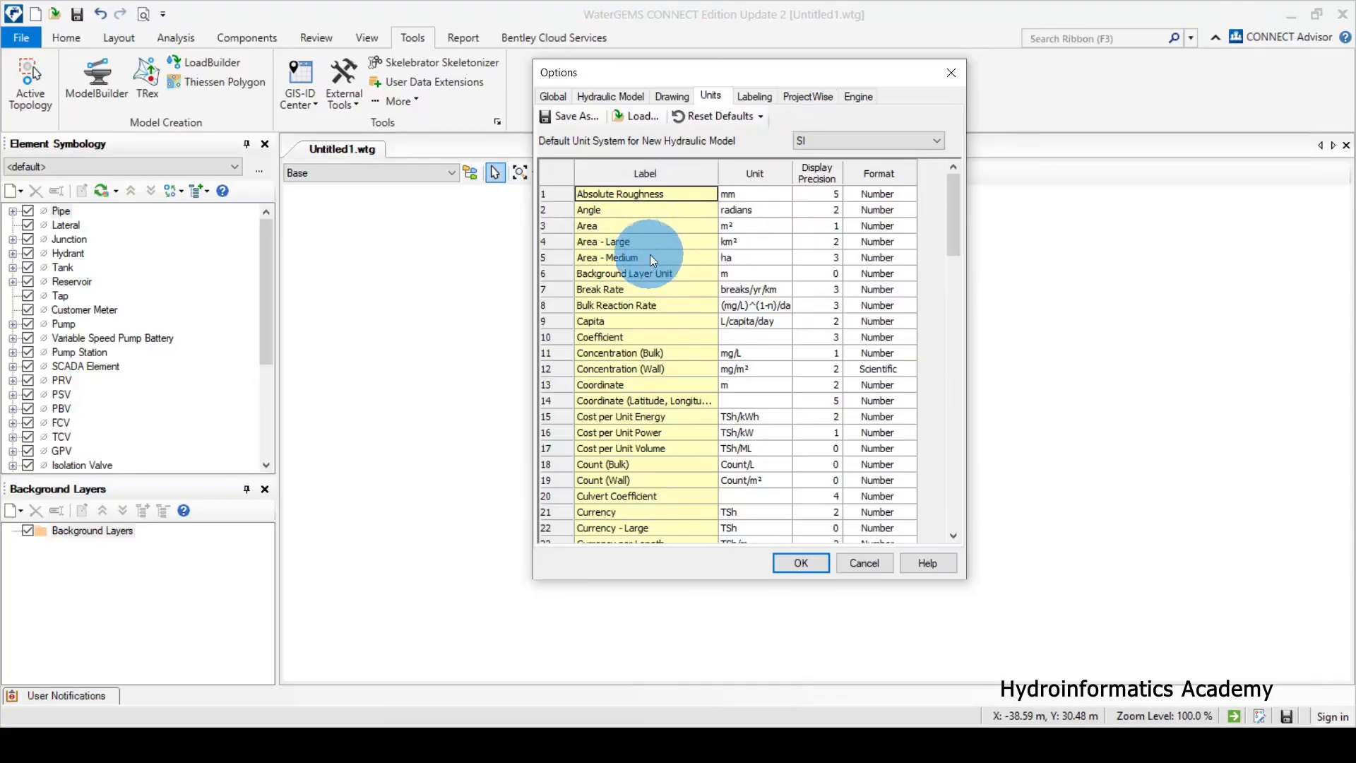
pyautogui.scroll(-4, 647, 261)
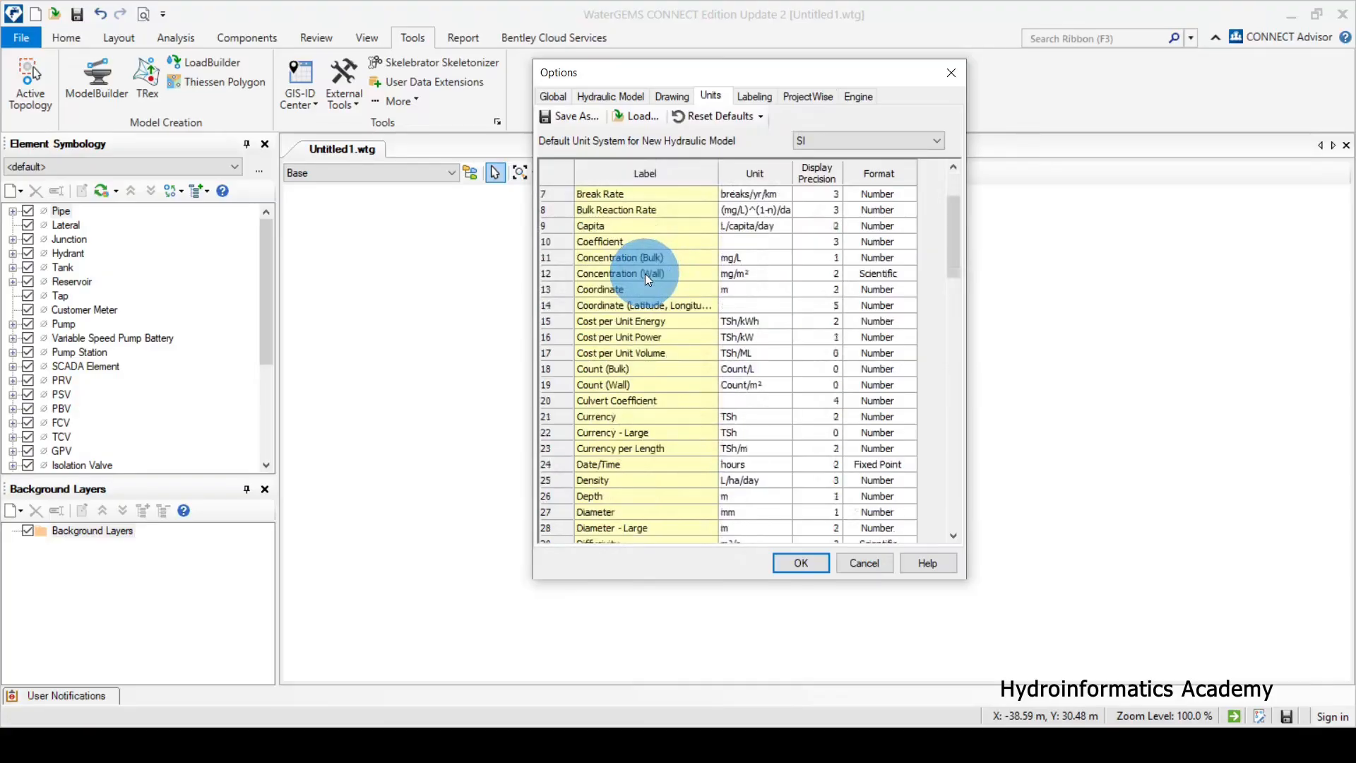
pyautogui.scroll(4, 646, 273)
pyautogui.click(617, 289)
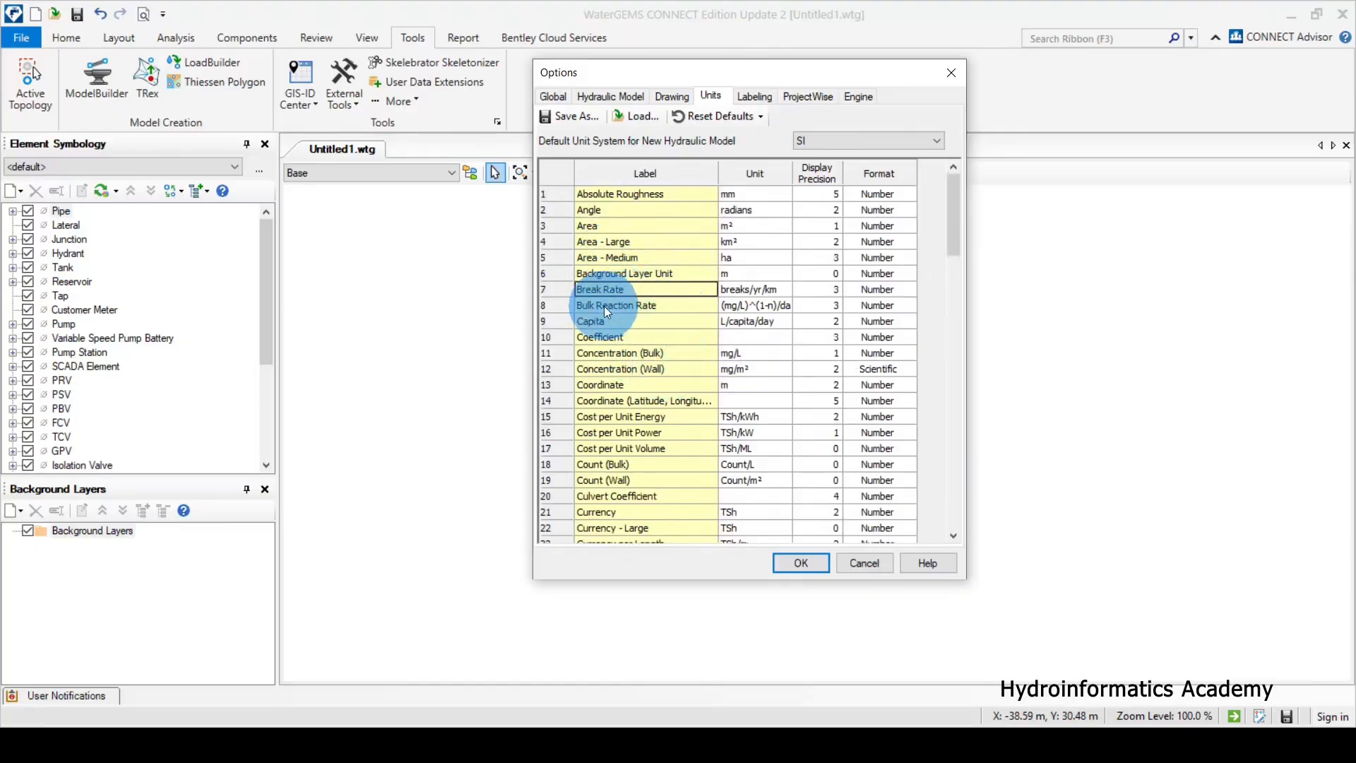
pyautogui.click(607, 308)
pyautogui.scroll(-2, 632, 359)
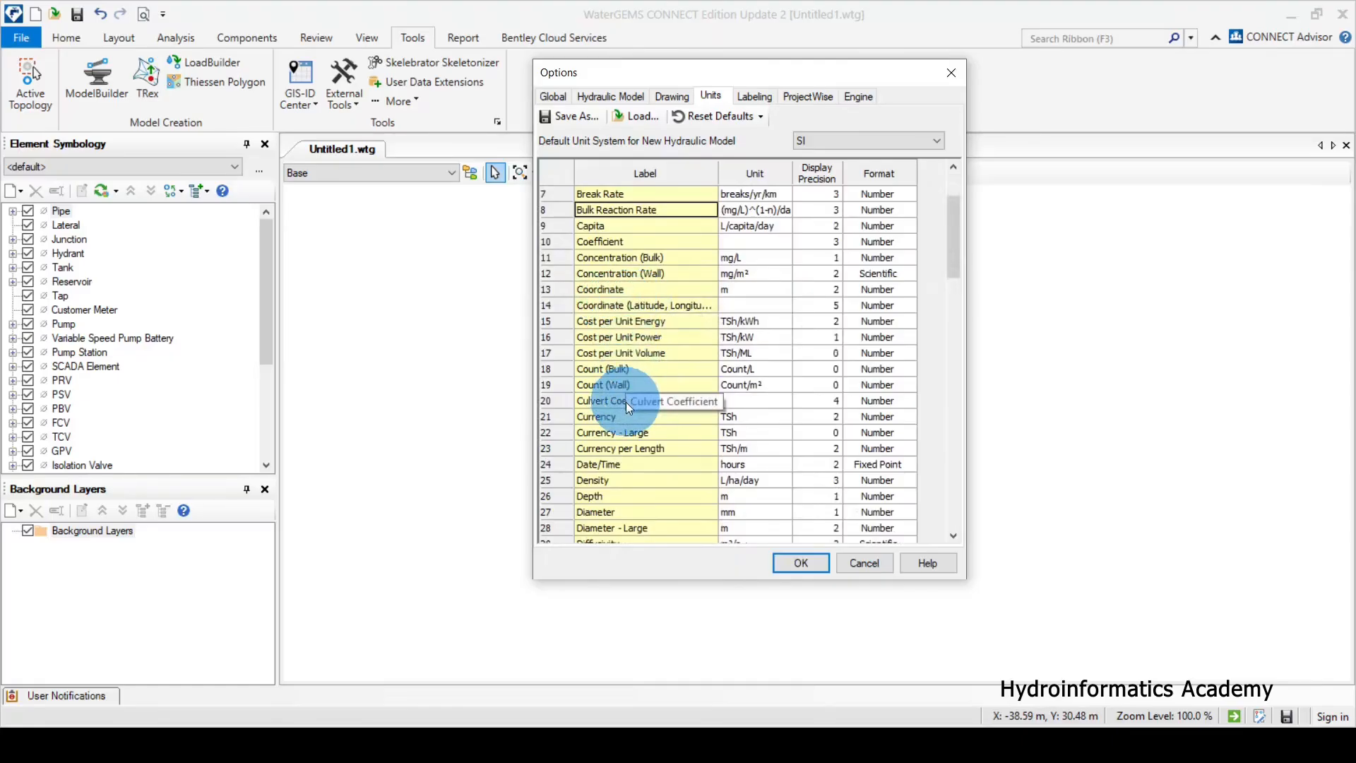
pyautogui.click(644, 449)
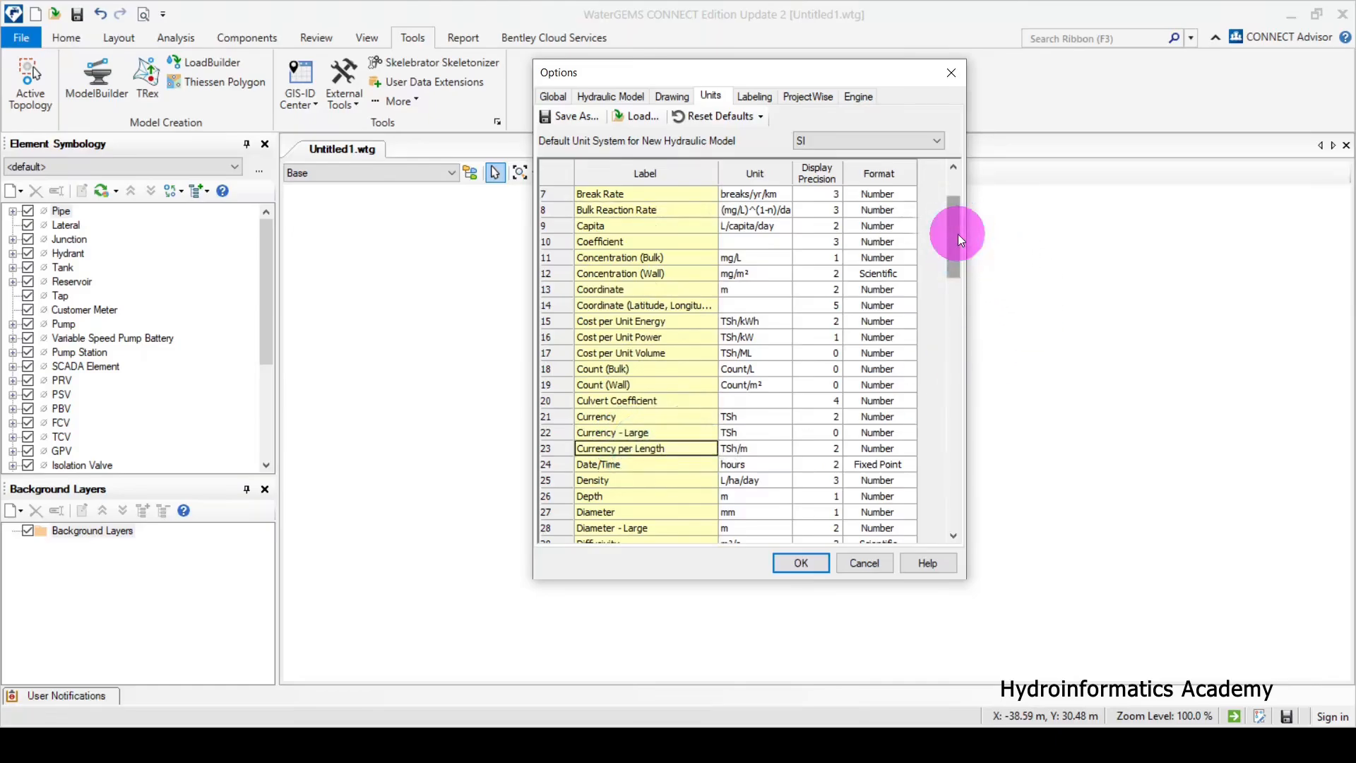
# Examine the units assigned to Diameter and Diameter - Large, including the alternative units available for Diameter
pyautogui.moveTo(958, 234); pyautogui.dragTo(952, 283)
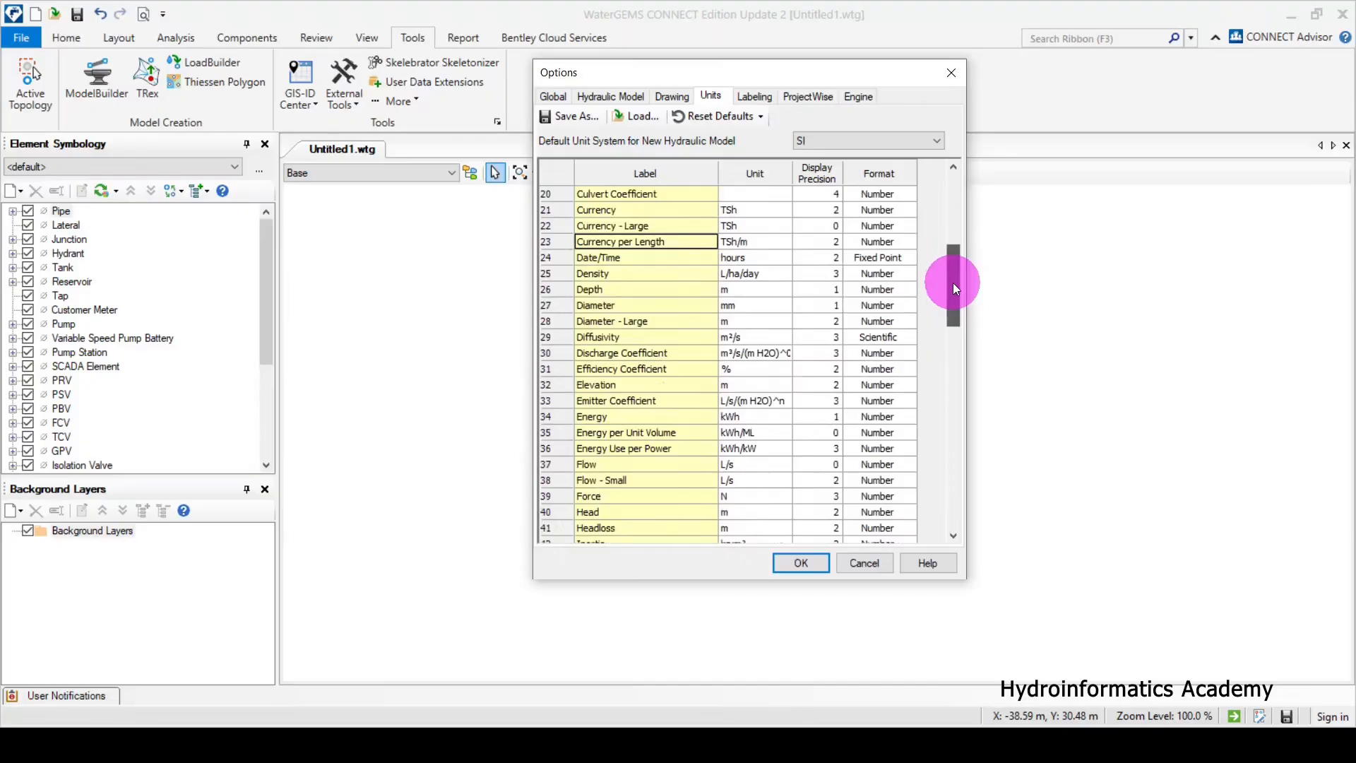
pyautogui.click(603, 305)
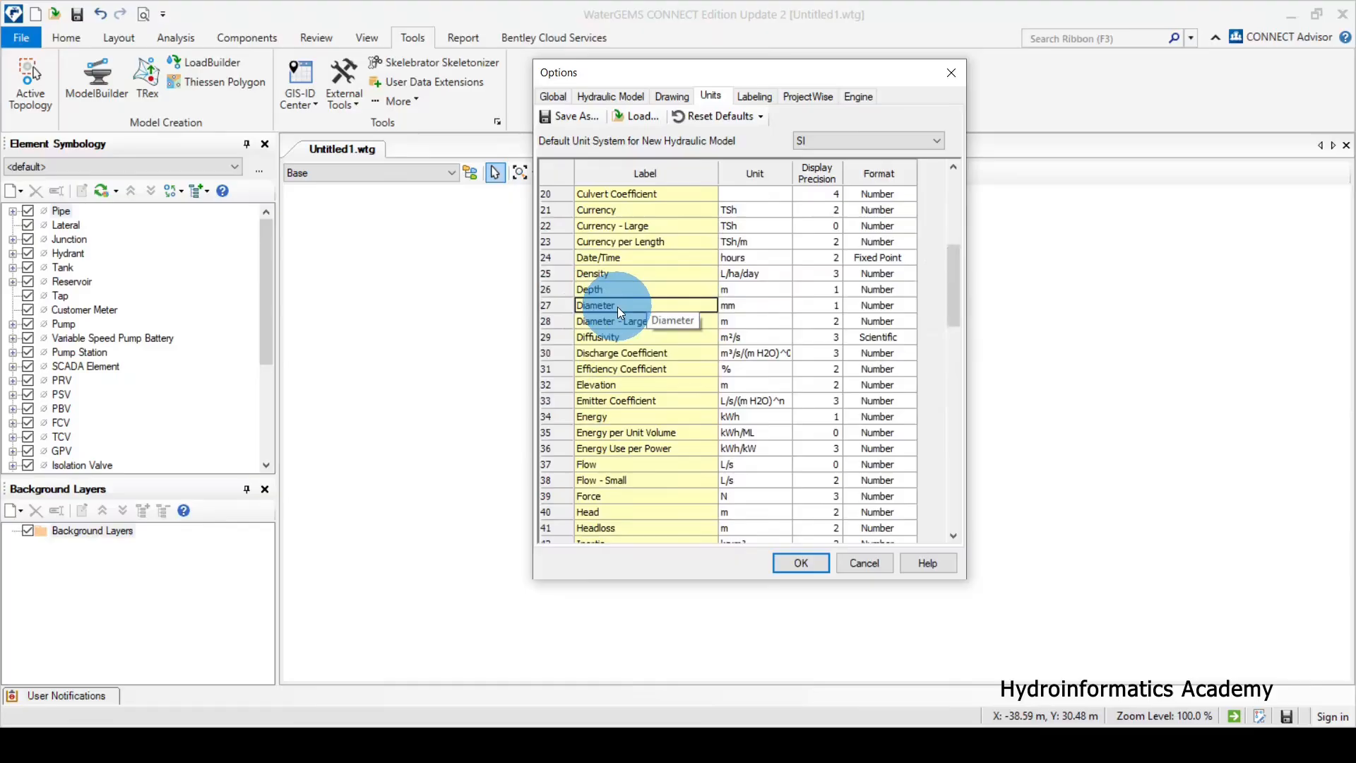
pyautogui.click(753, 306)
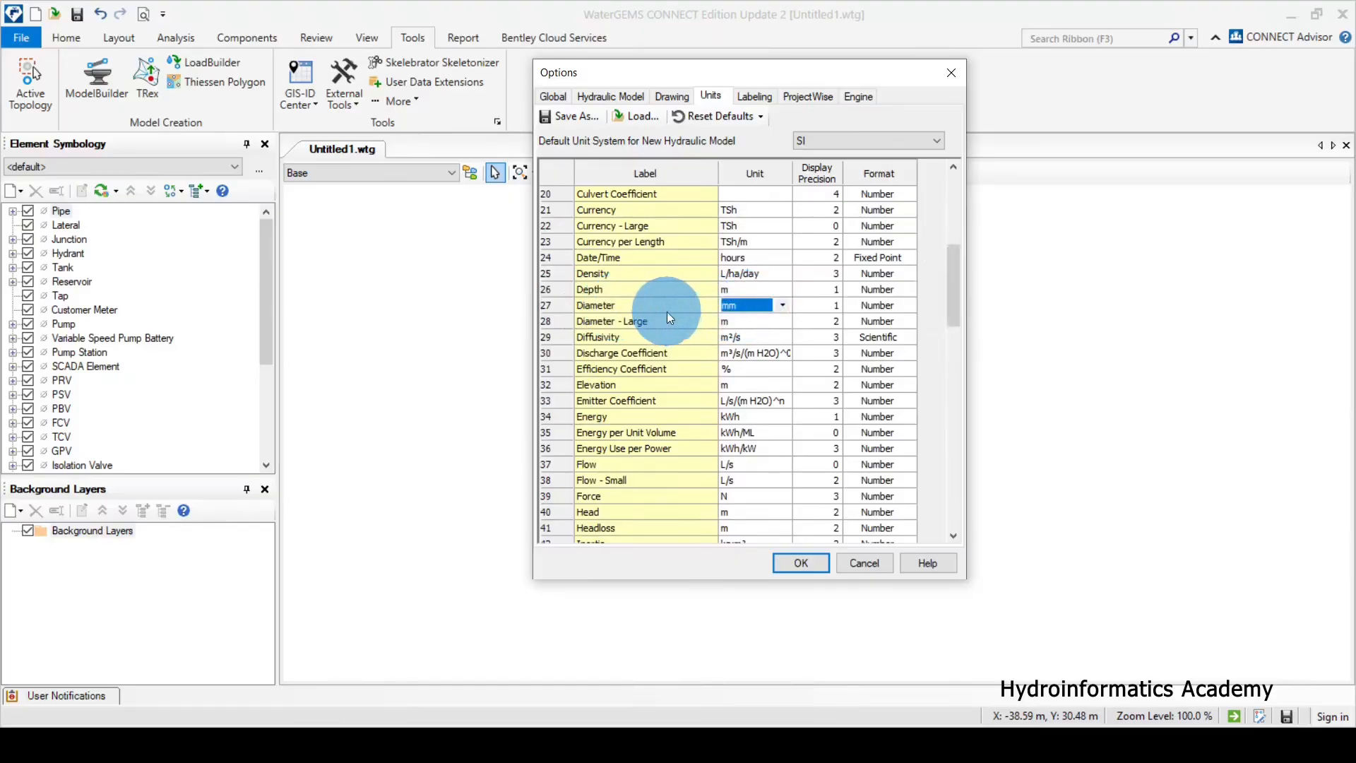
pyautogui.click(782, 305)
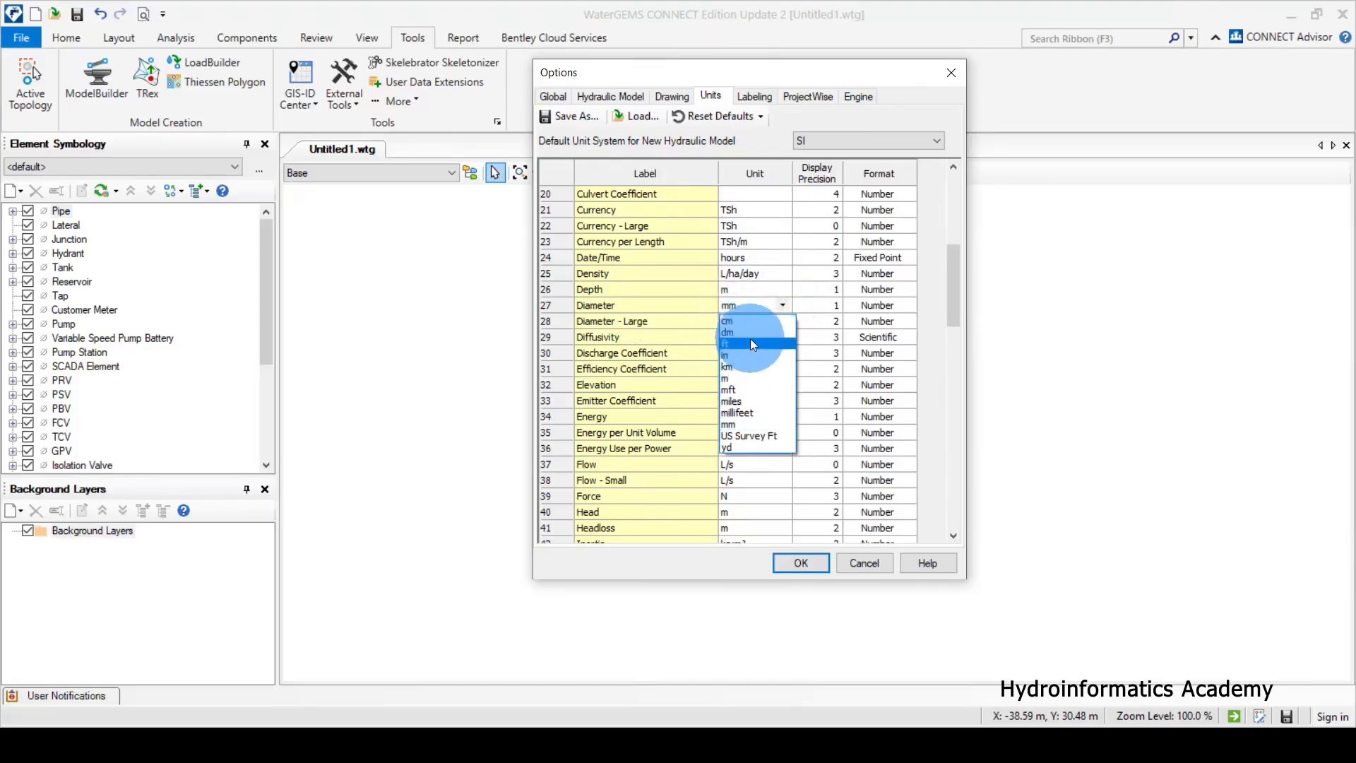
pyautogui.click(631, 322)
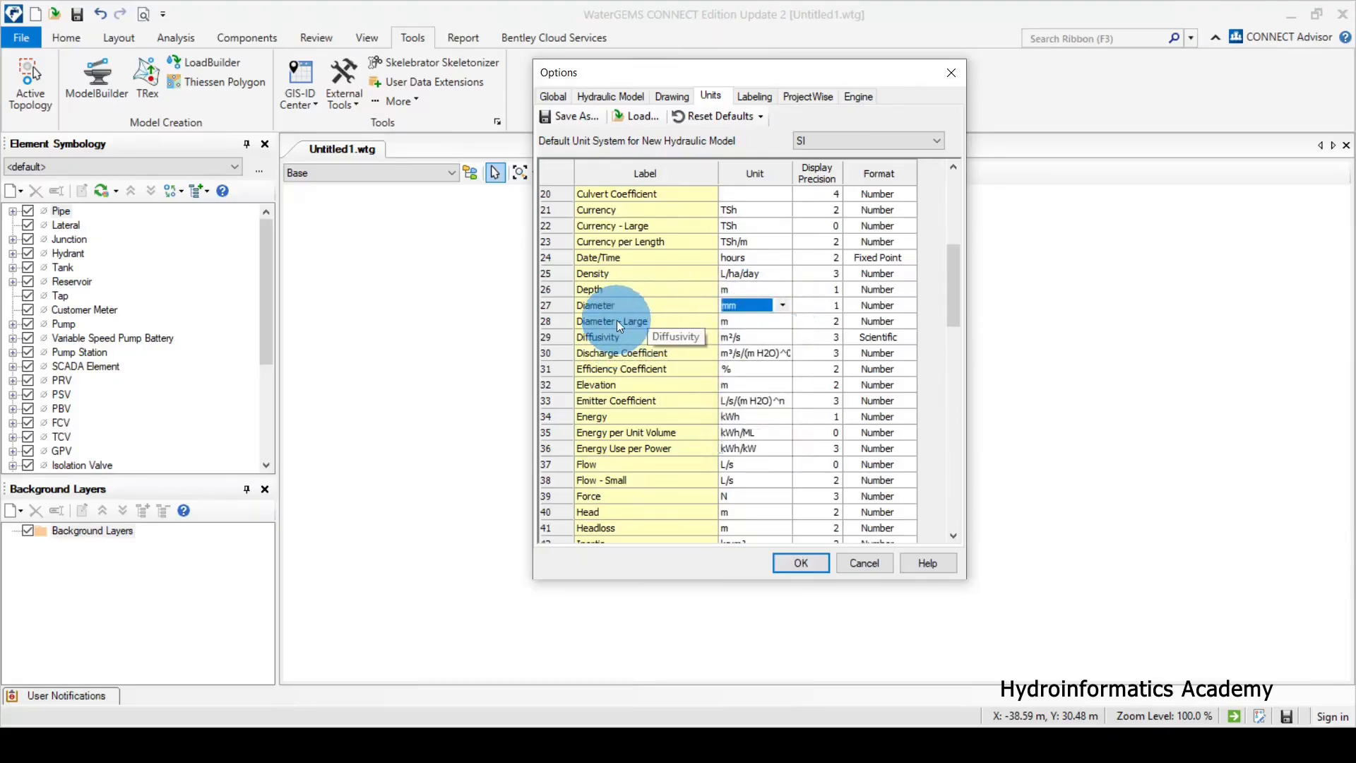
pyautogui.click(617, 322)
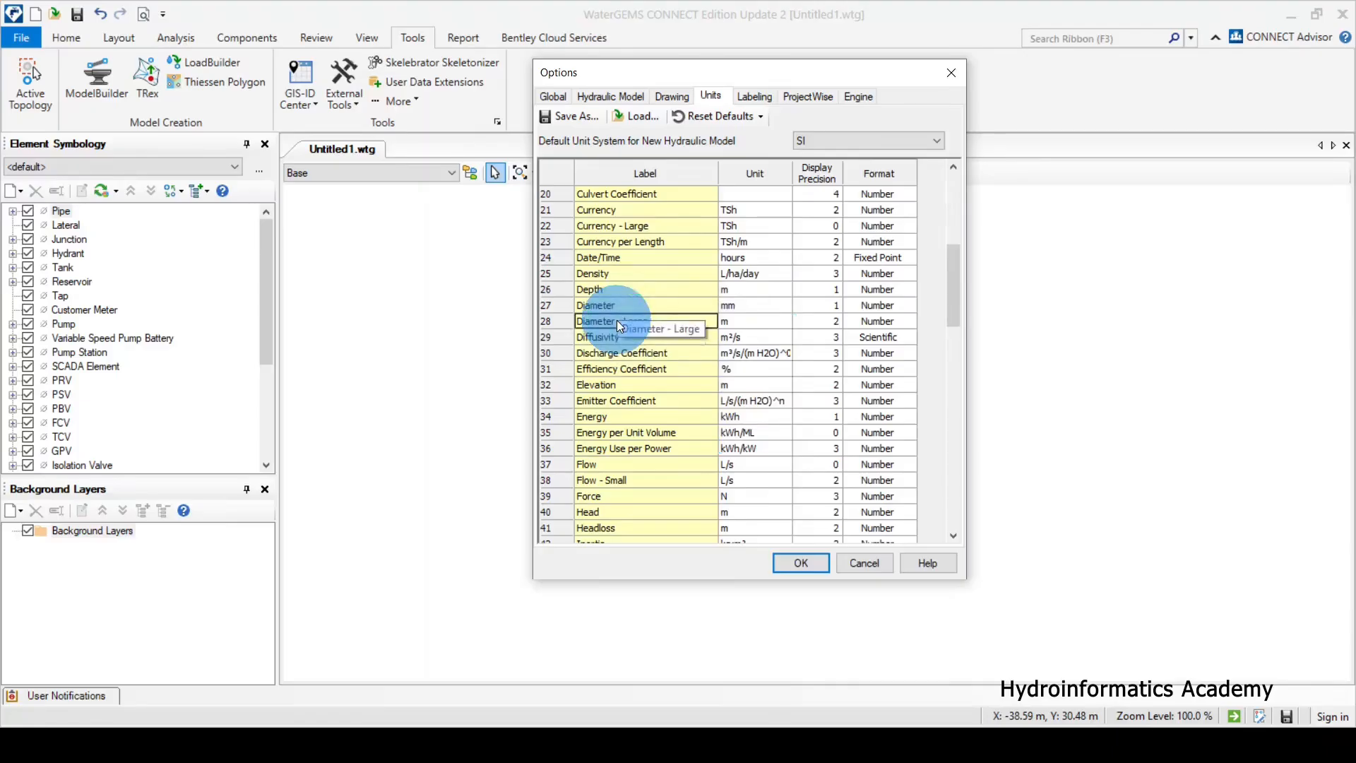
pyautogui.click(761, 321)
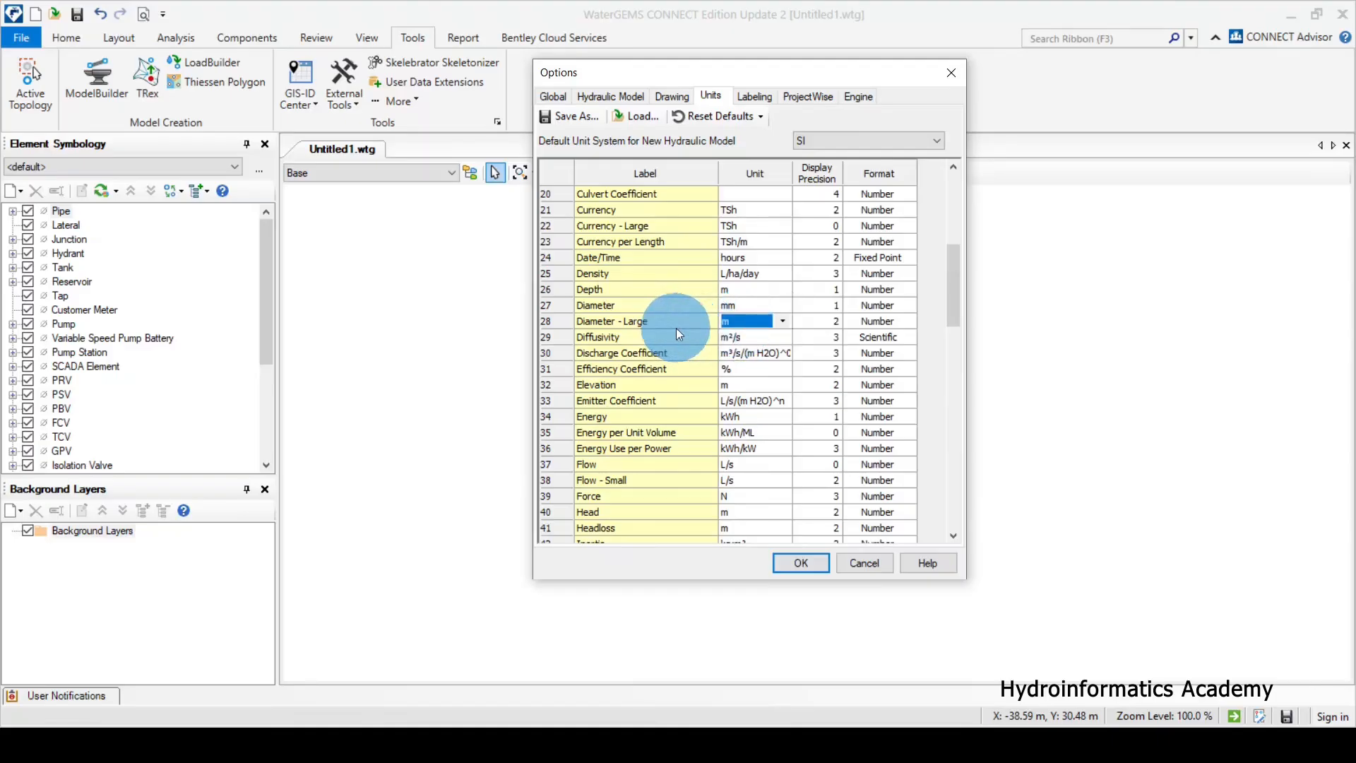
pyautogui.click(651, 327)
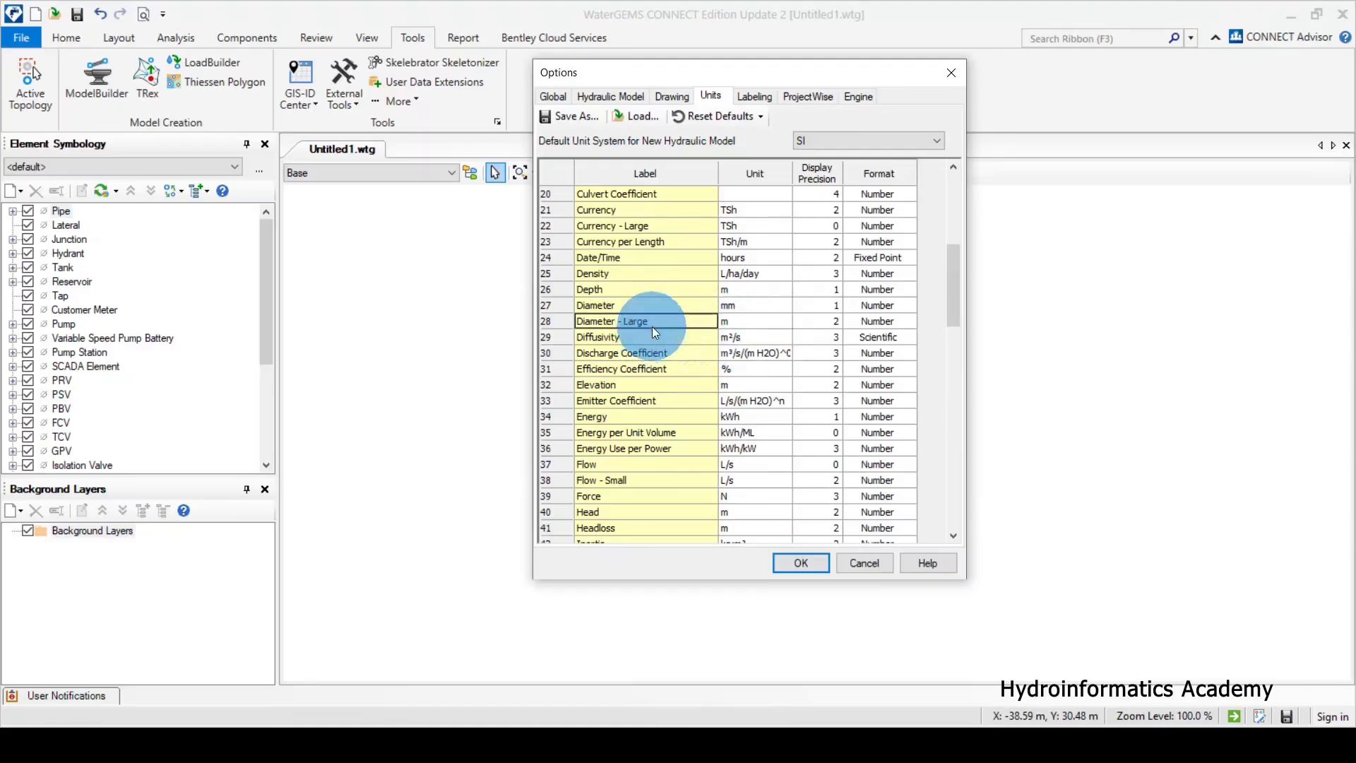
# Examine the Flow and Flow - Small entries and the alternative units available for Flow
pyautogui.scroll(-1, 646, 380)
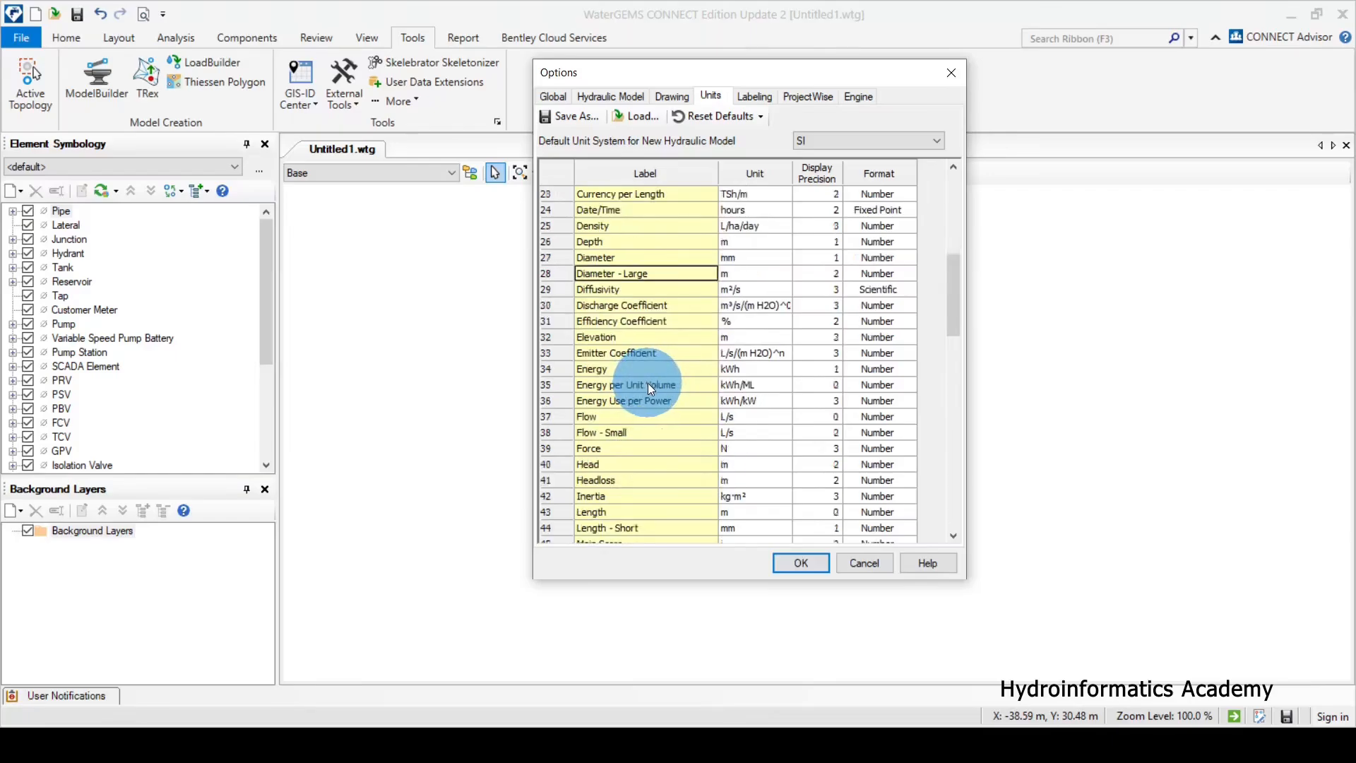
pyautogui.click(613, 415)
pyautogui.scroll(-4, 625, 440)
pyautogui.scroll(1, 625, 441)
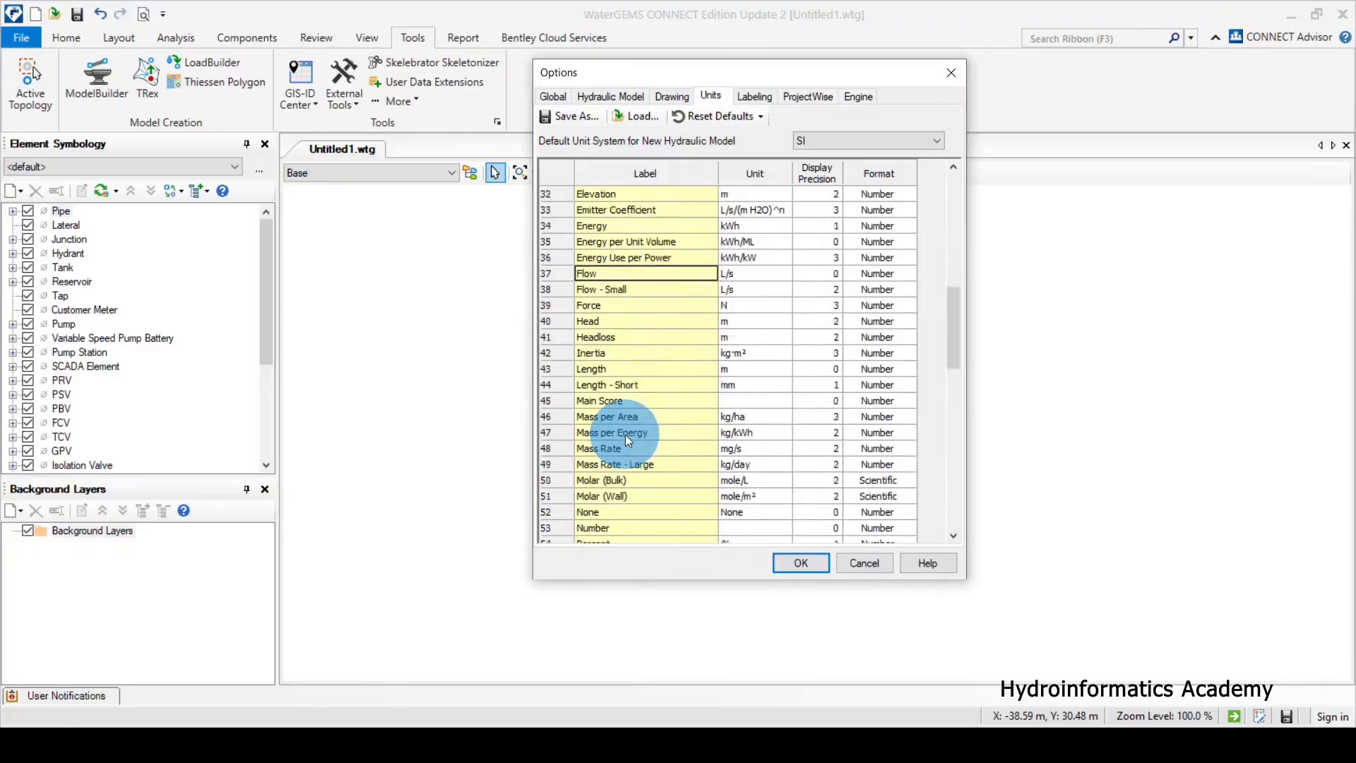
pyautogui.click(623, 291)
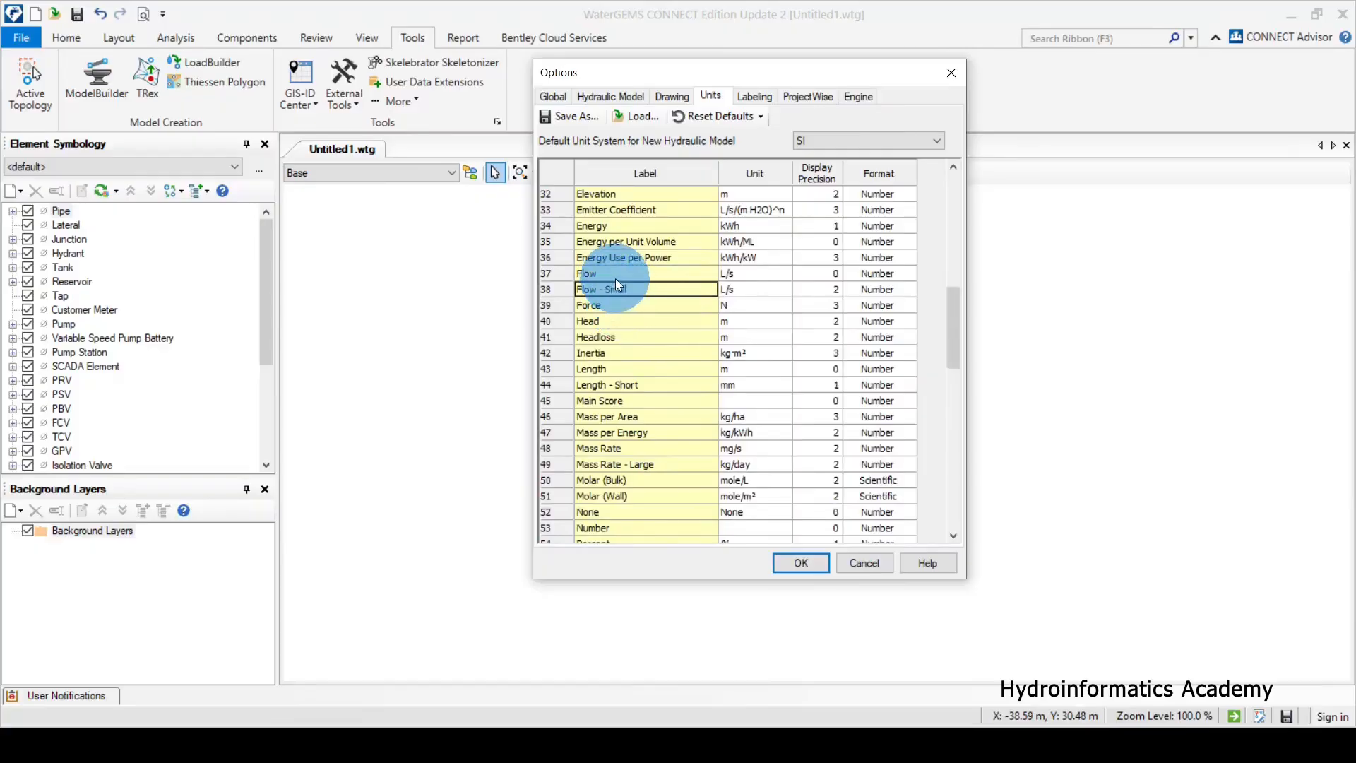
pyautogui.click(619, 278)
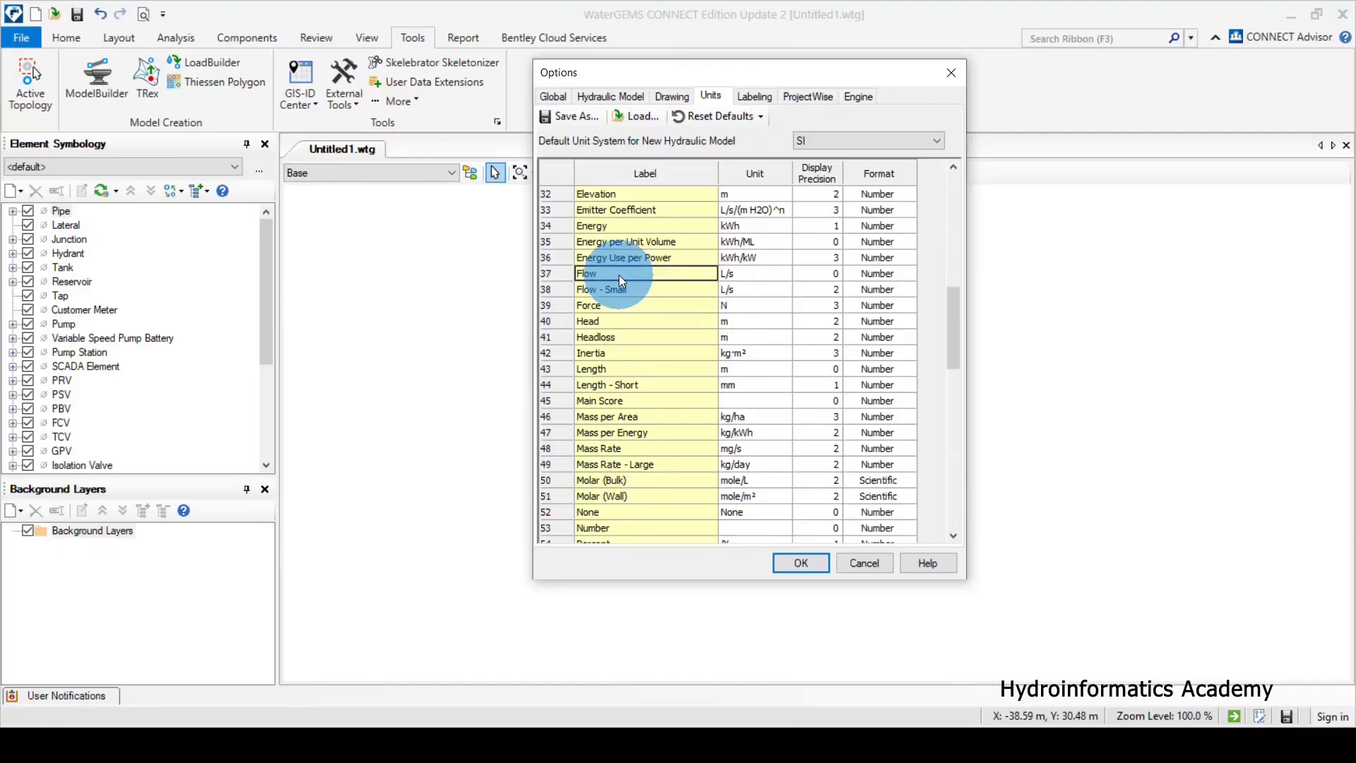
pyautogui.click(740, 273)
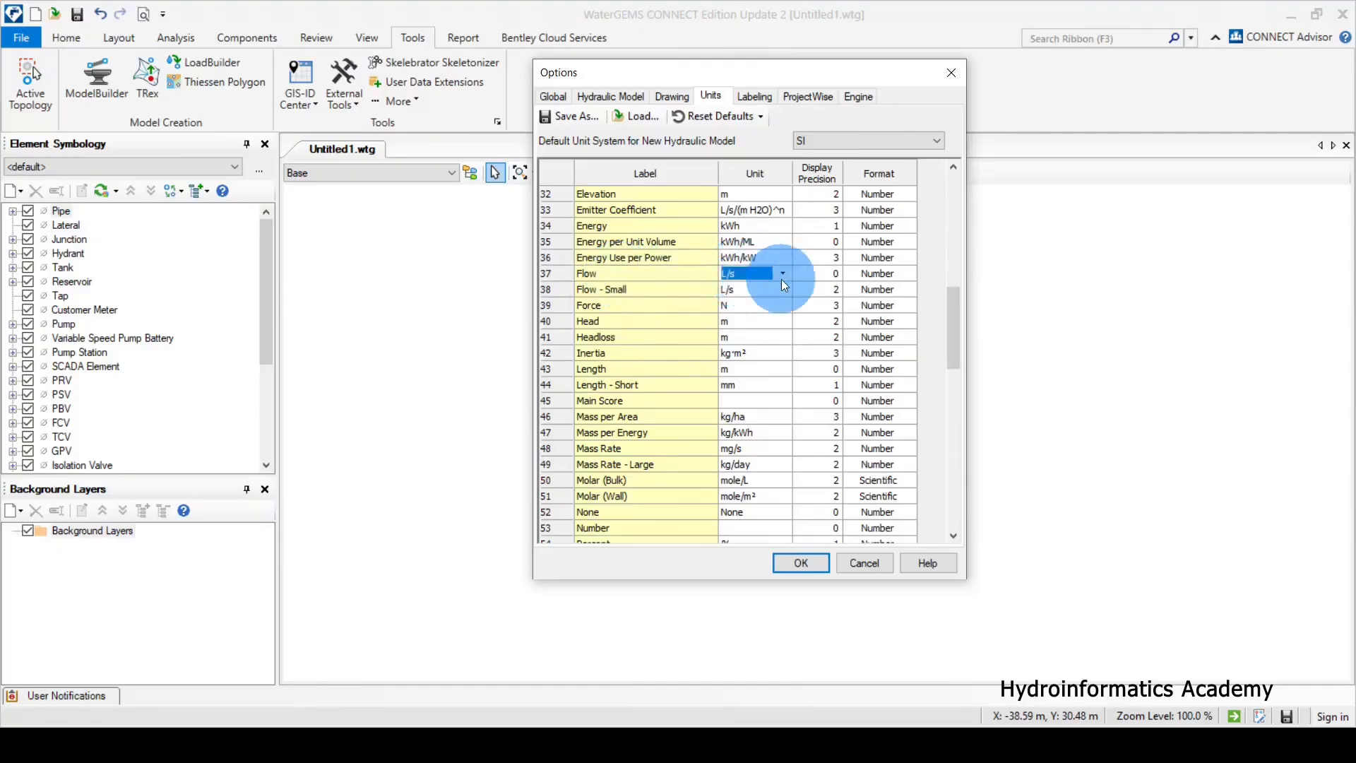
pyautogui.click(782, 273)
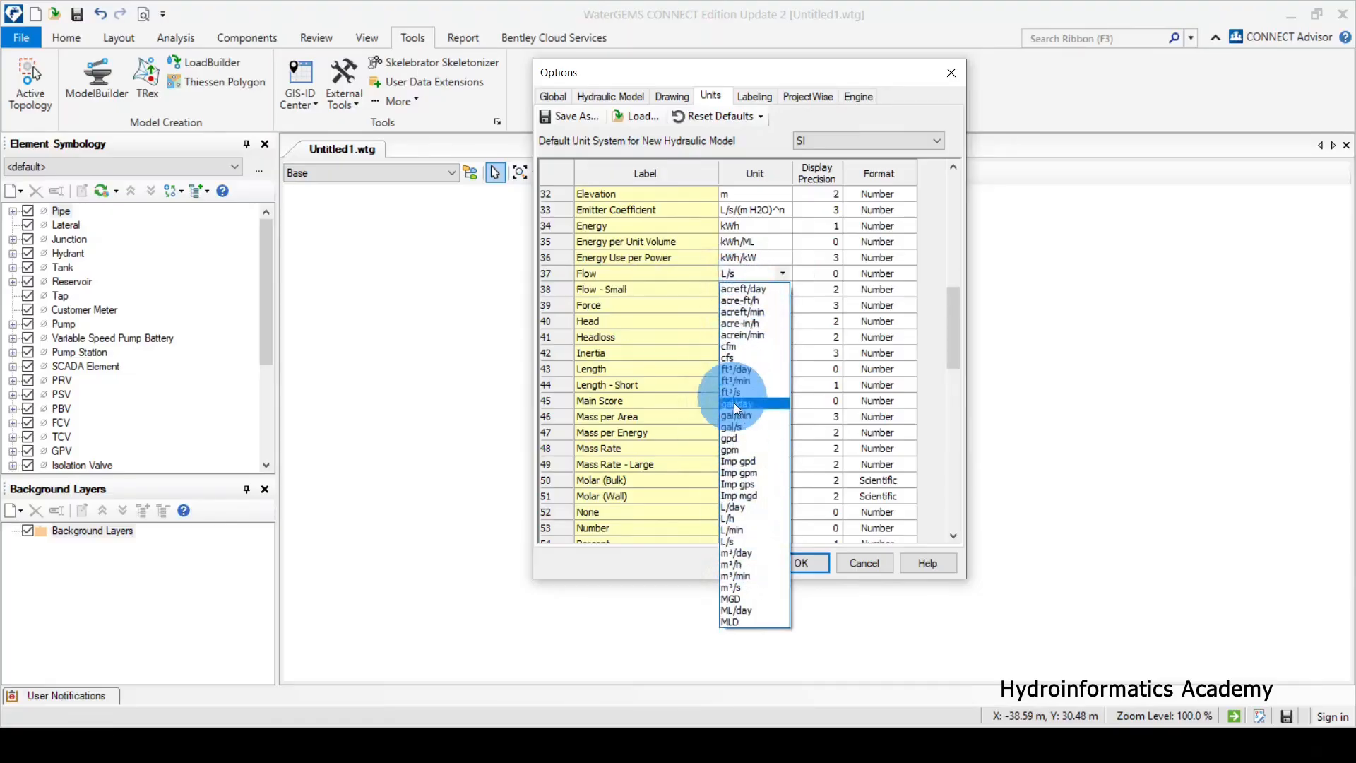
pyautogui.click(646, 287)
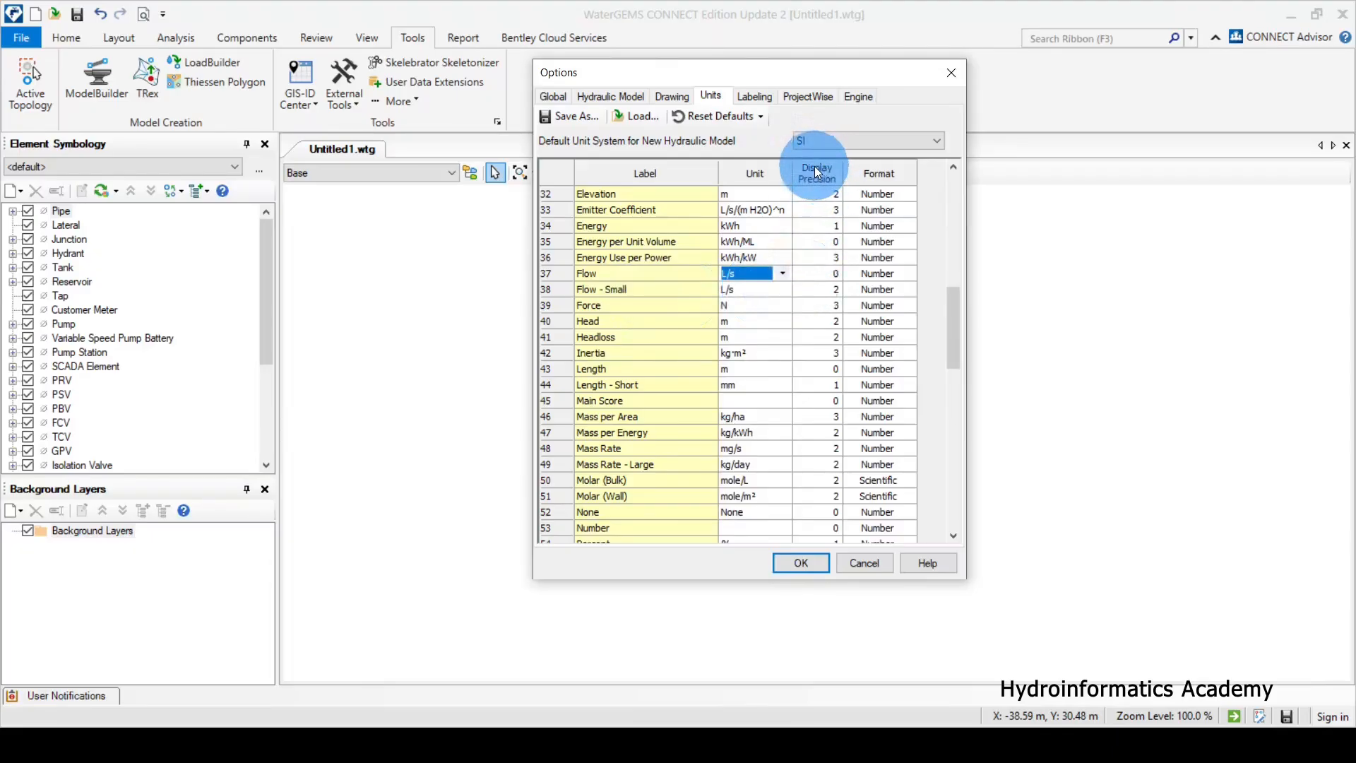
# Set the display precision of Flow to 2
pyautogui.click(817, 274)
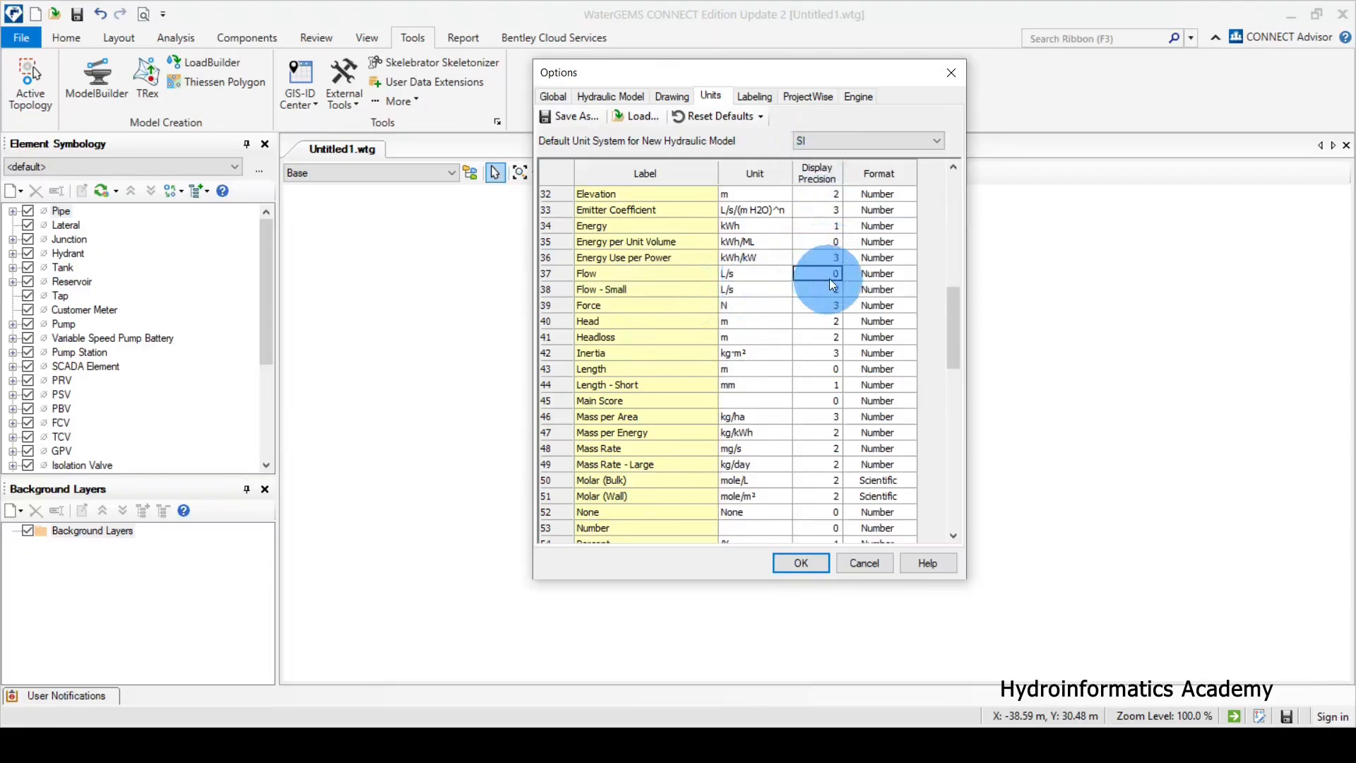
pyautogui.moveTo(817, 272); pyautogui.dragTo(865, 274)
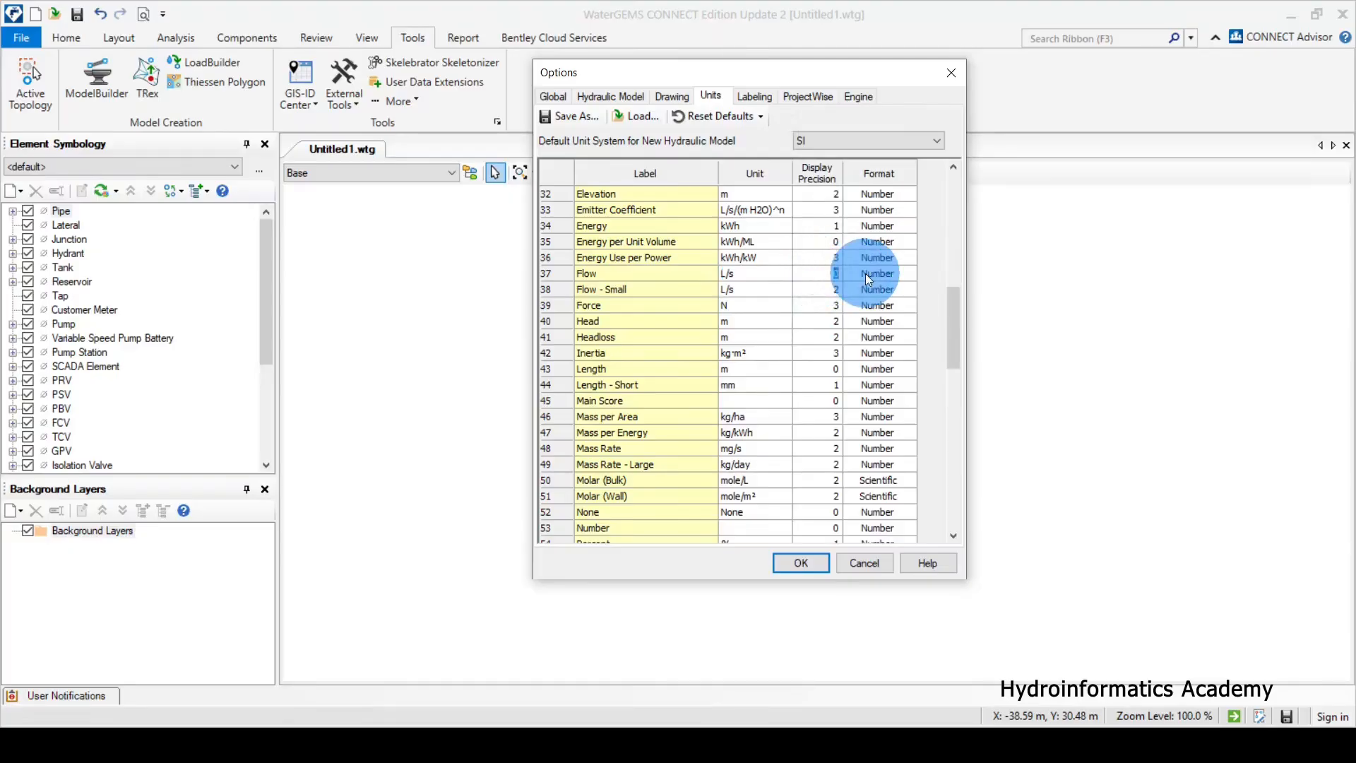
pyautogui.write('2')
pyautogui.click(607, 291)
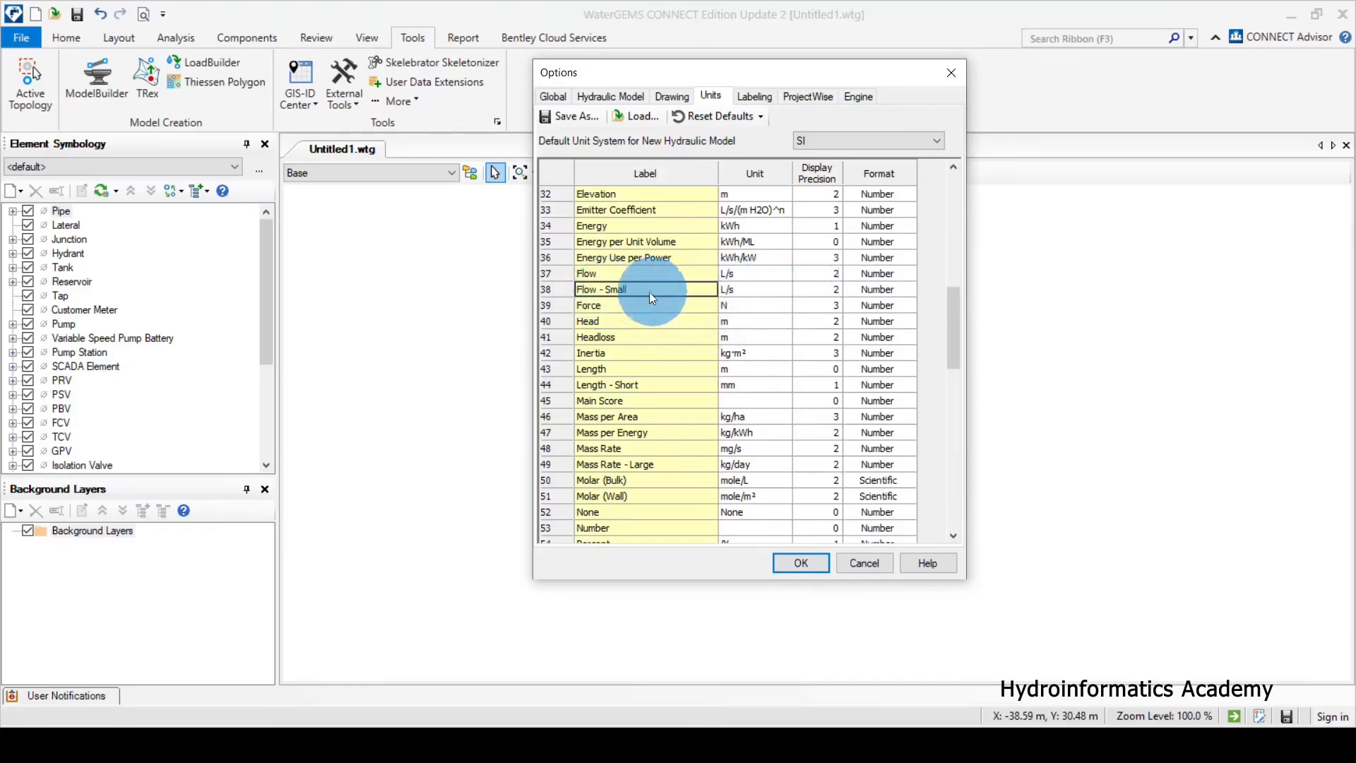
# Examine the unit and display precision of Flow - Small, the Head and Headloss entries, and the pressure and roughness entries further down
pyautogui.click(757, 291)
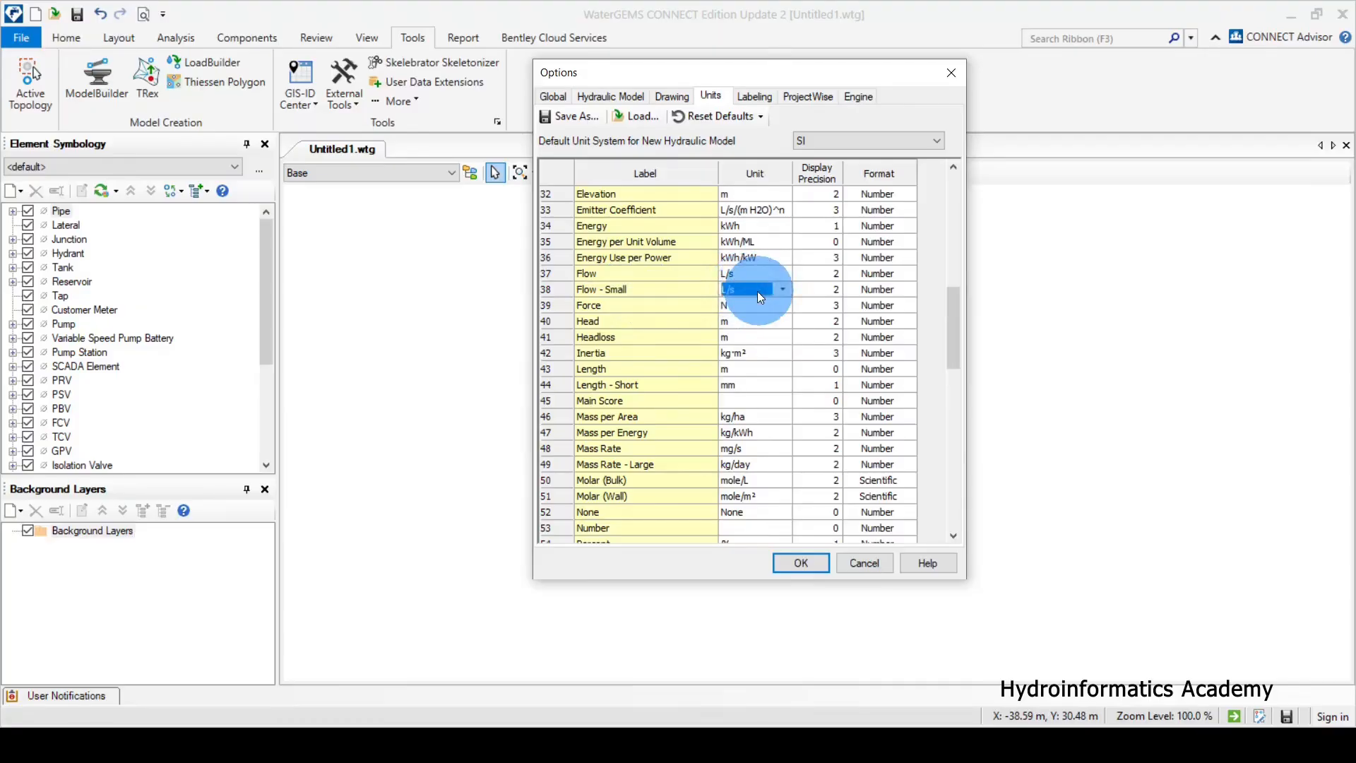
pyautogui.click(629, 294)
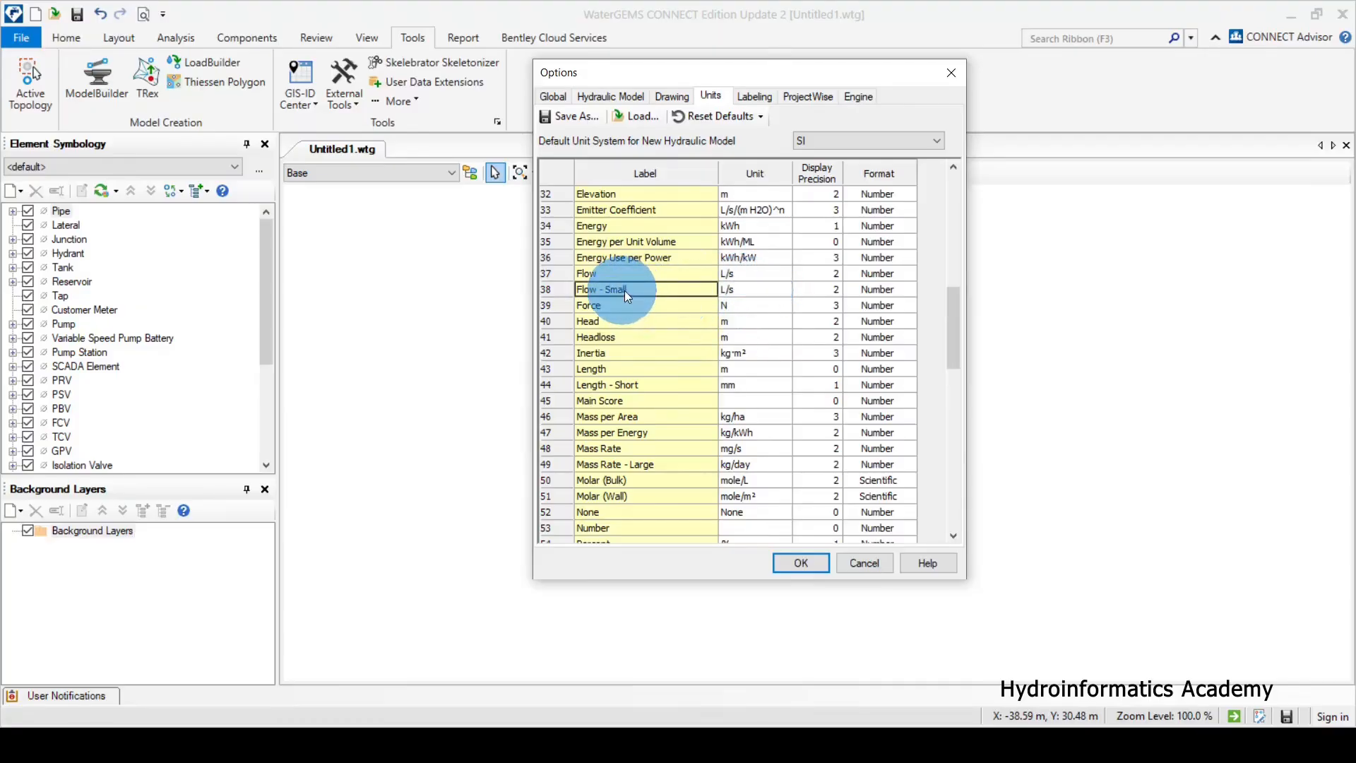
pyautogui.click(823, 292)
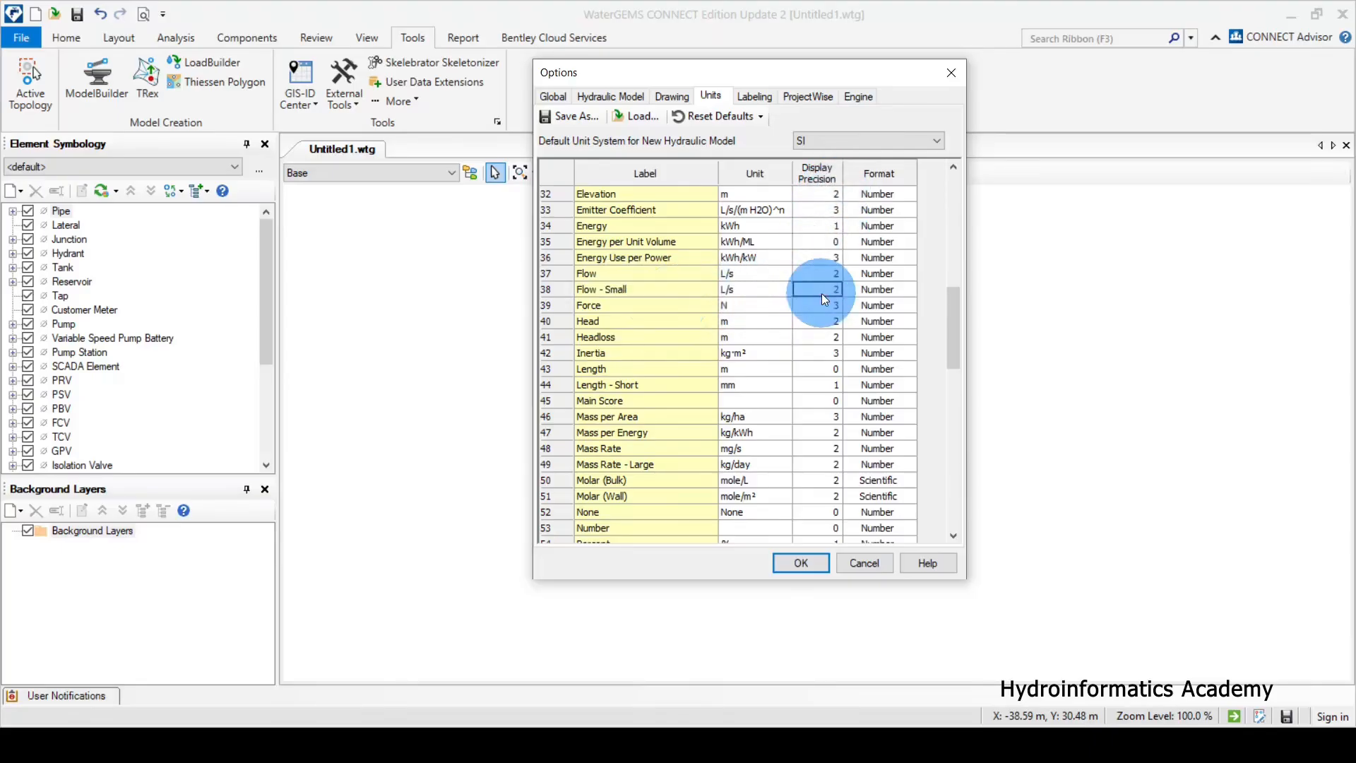
pyautogui.click(611, 324)
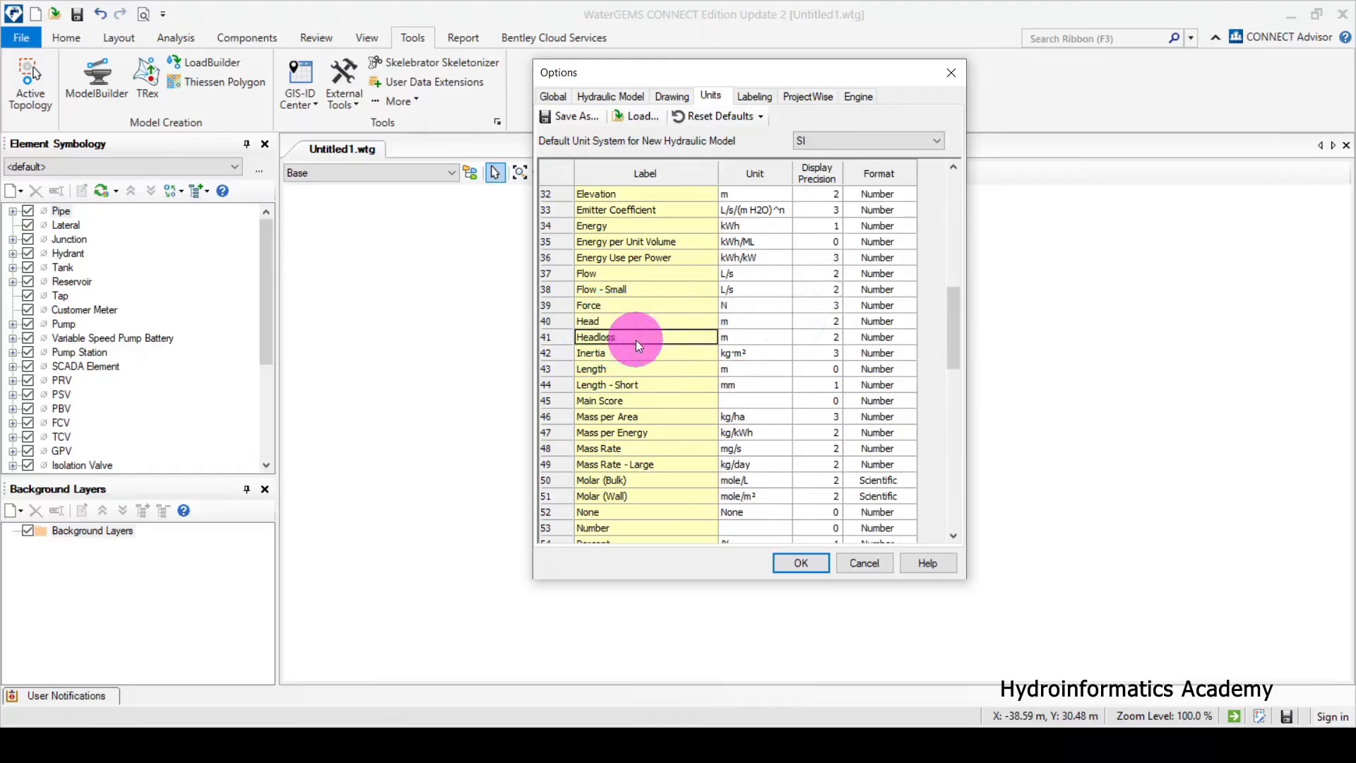
pyautogui.click(636, 339)
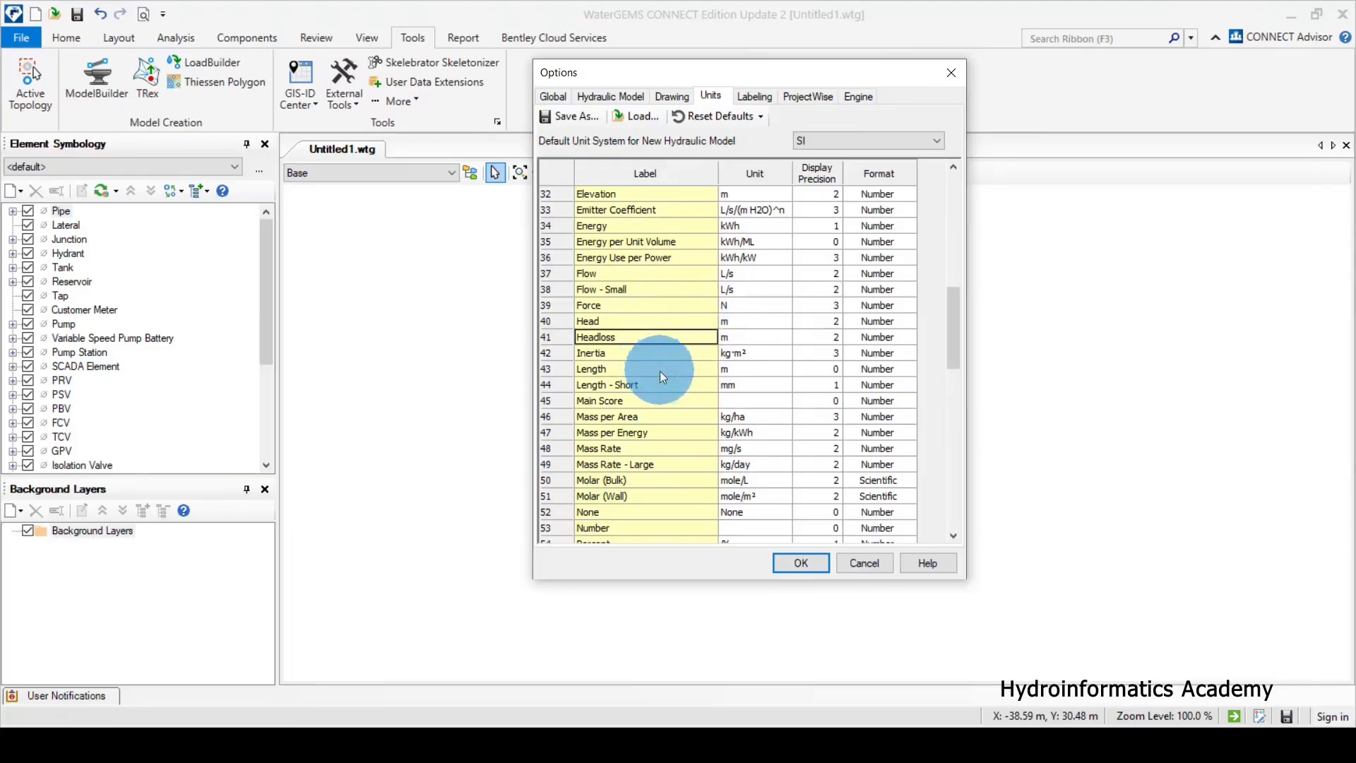
pyautogui.scroll(-3, 660, 373)
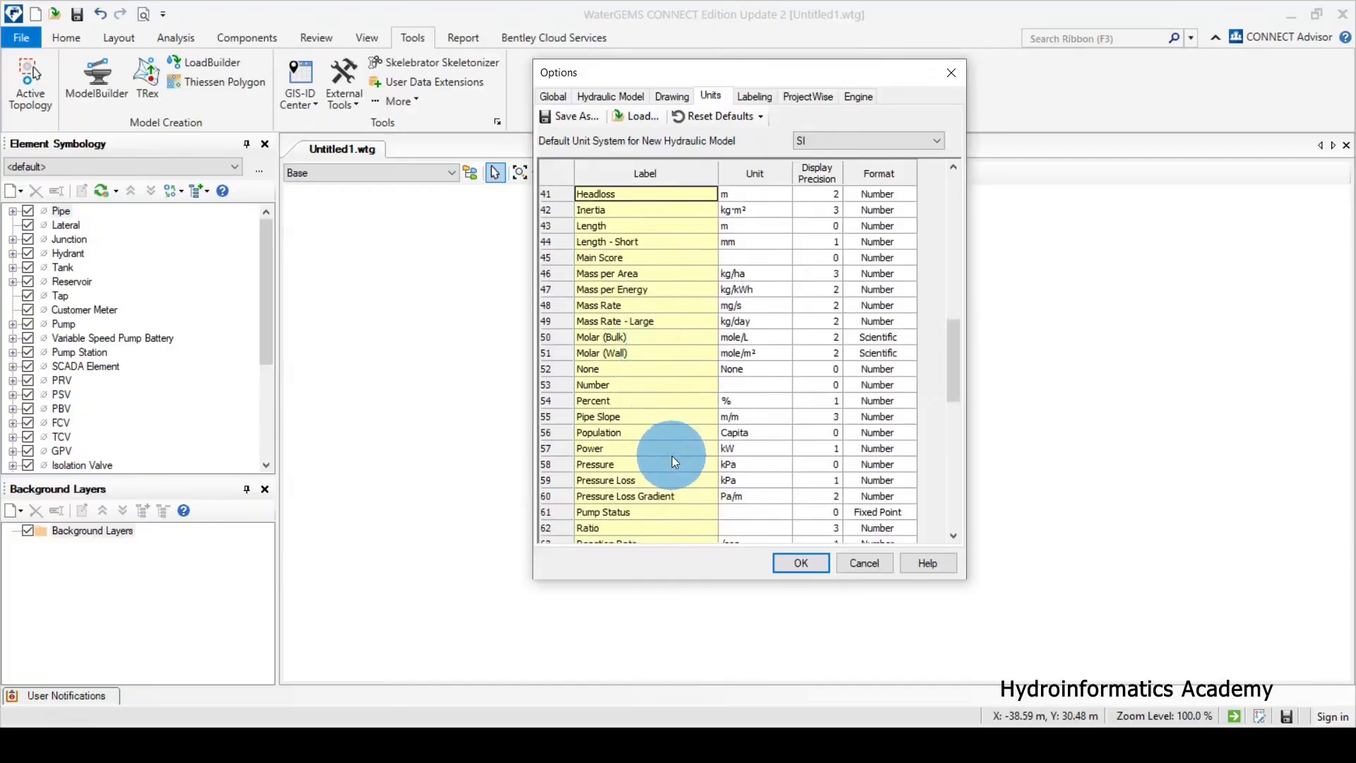
pyautogui.scroll(-1, 668, 456)
pyautogui.scroll(-2, 668, 456)
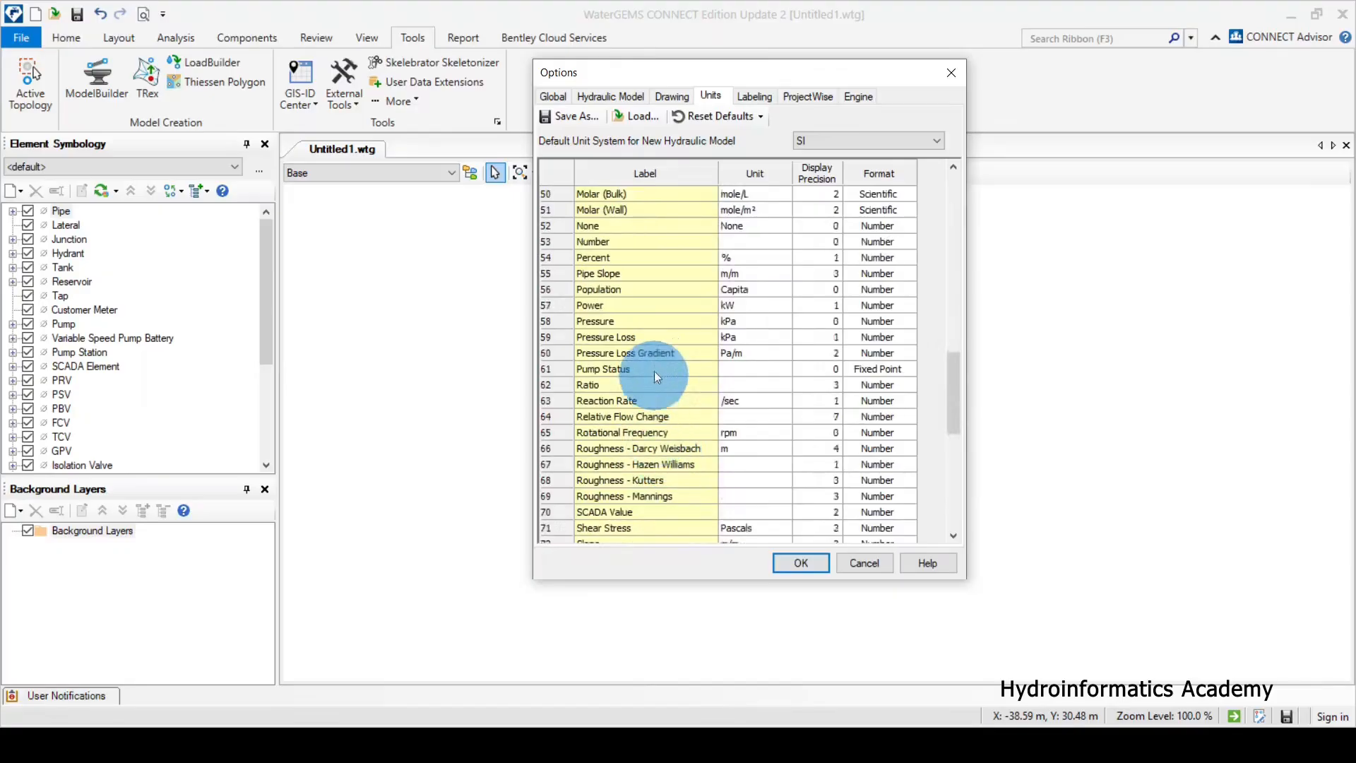
pyautogui.scroll(-2, 642, 470)
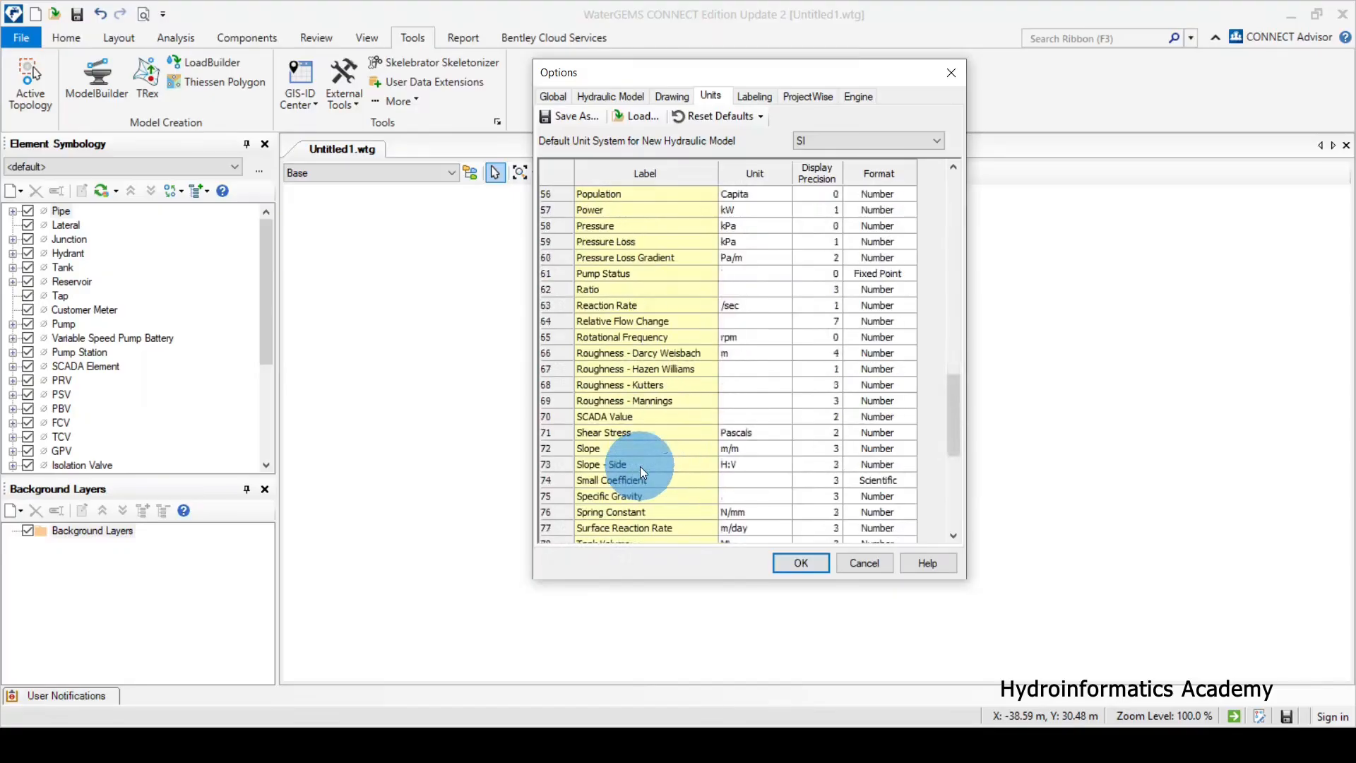
# Examine the units and display precisions of the roughness entries and the remaining entries down to the end of the units table
pyautogui.click(651, 368)
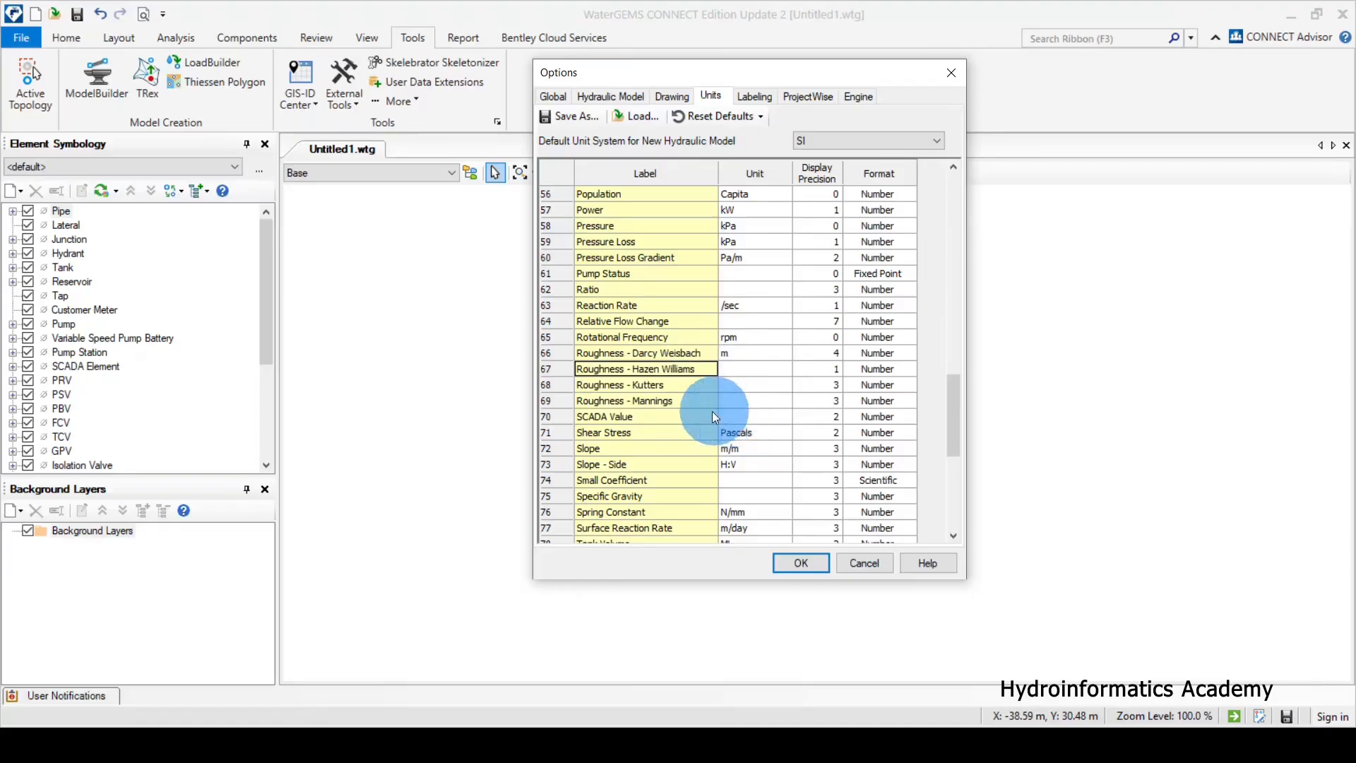
pyautogui.scroll(-7, 668, 438)
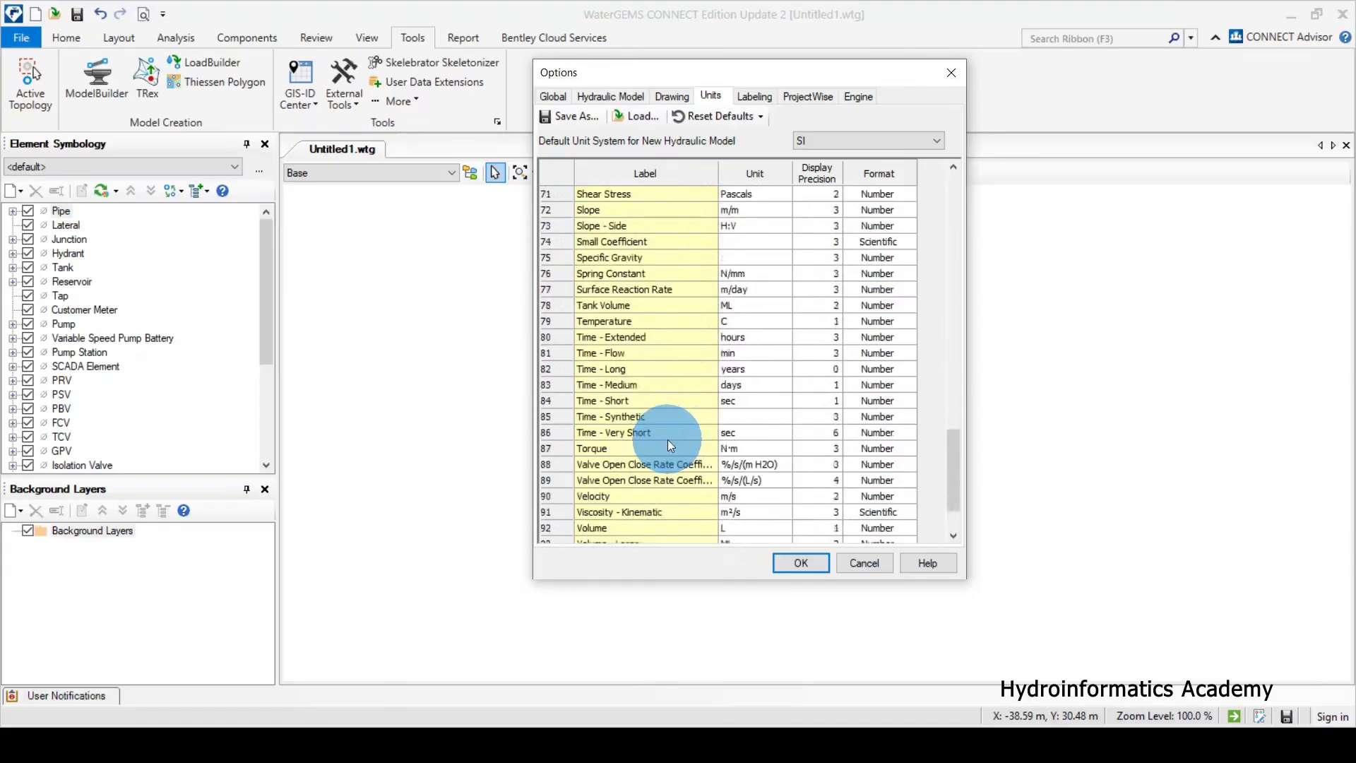
pyautogui.scroll(20, 668, 439)
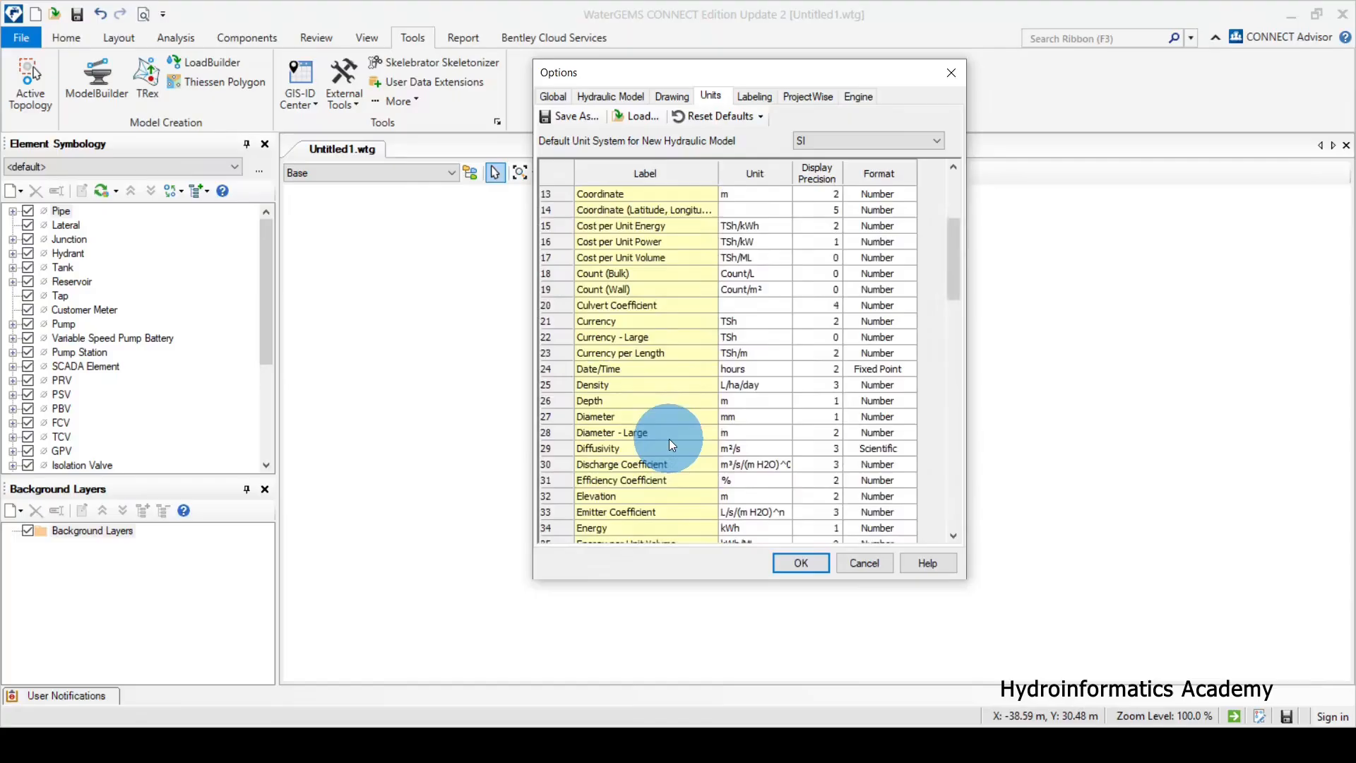
pyautogui.scroll(-20, 655, 401)
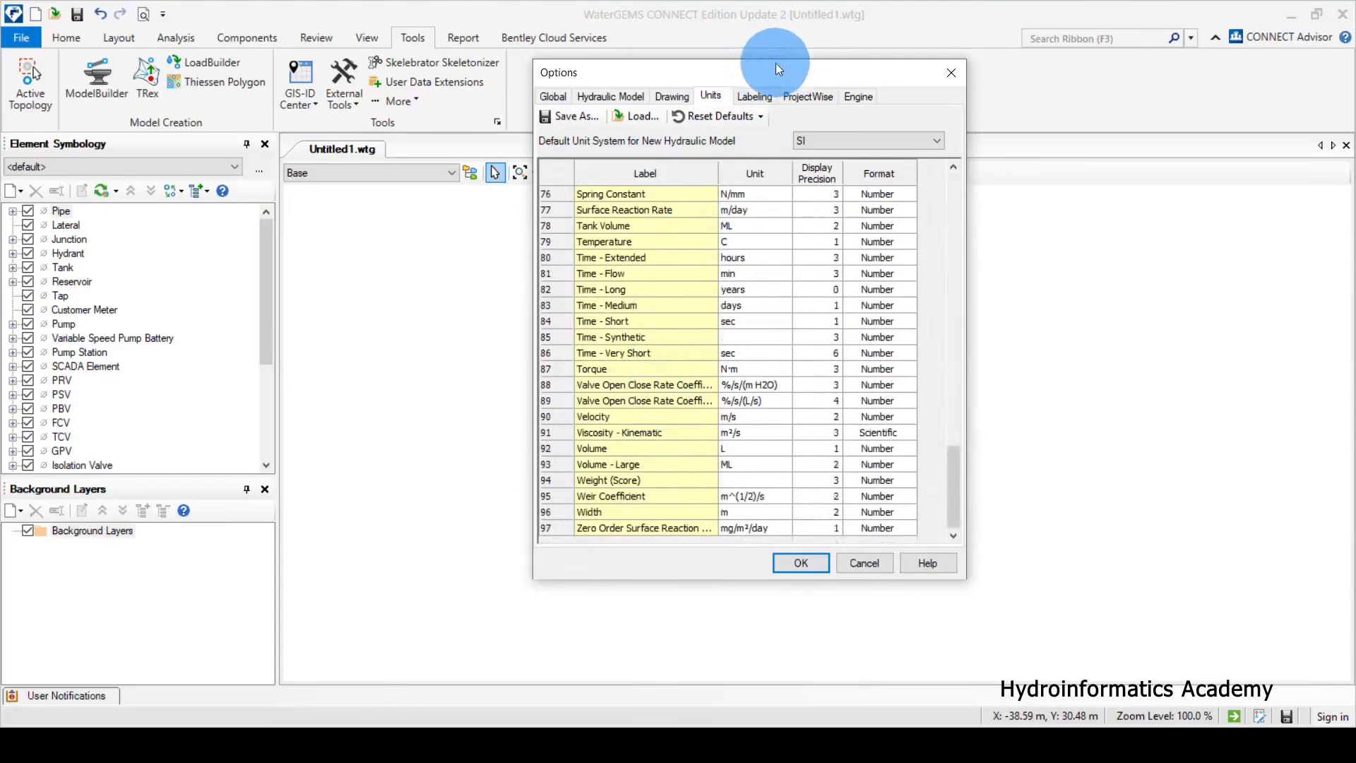
# Review the labeling prefixes and numbering for all element types, and accept the options
pyautogui.moveTo(776, 65); pyautogui.dragTo(833, 73)
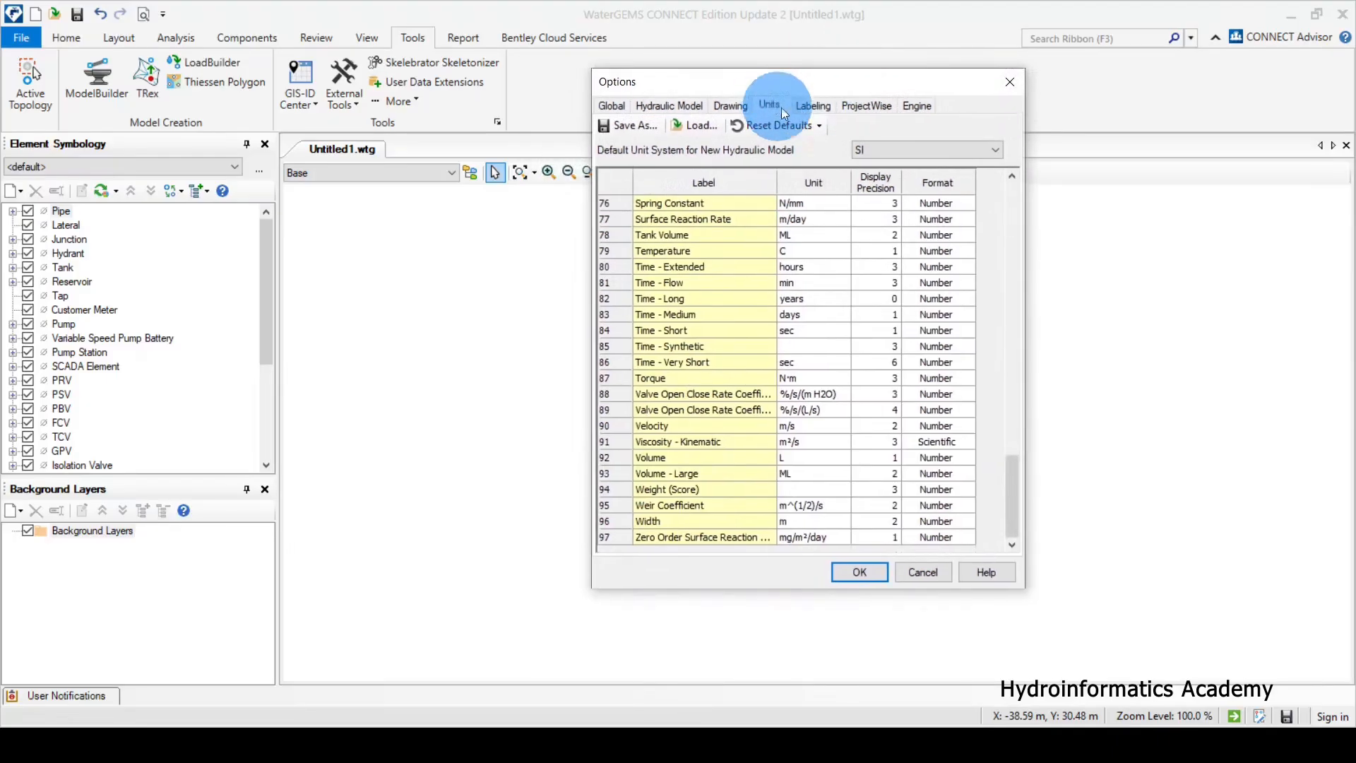
pyautogui.click(826, 108)
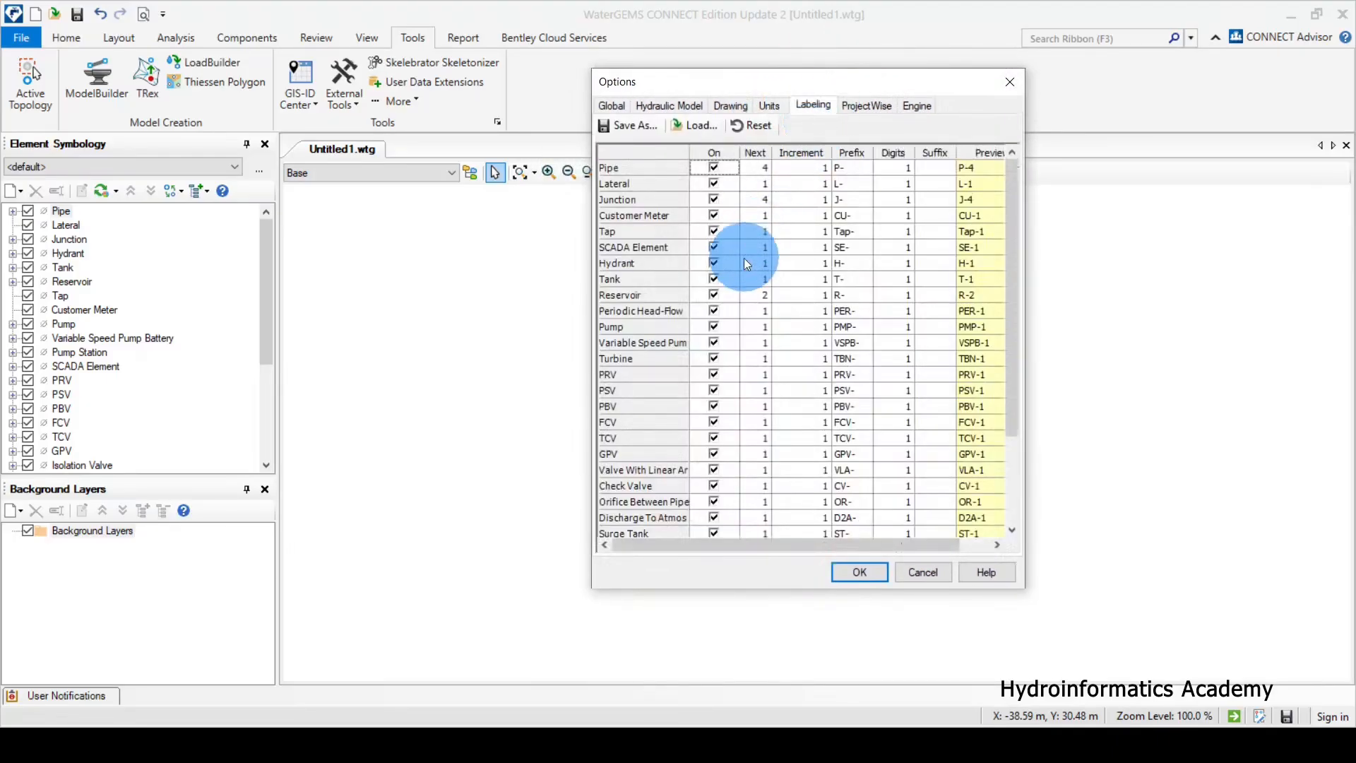
pyautogui.scroll(-3, 798, 271)
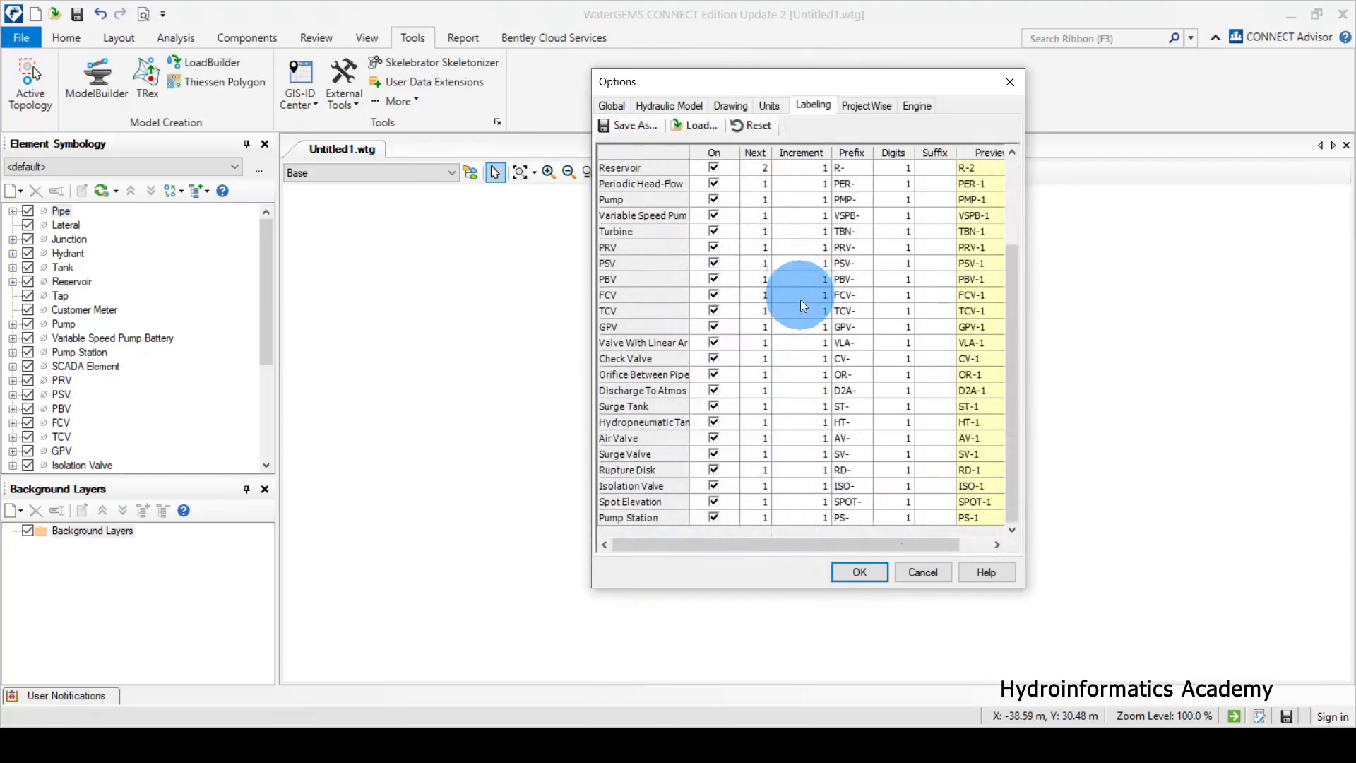
pyautogui.scroll(3, 800, 300)
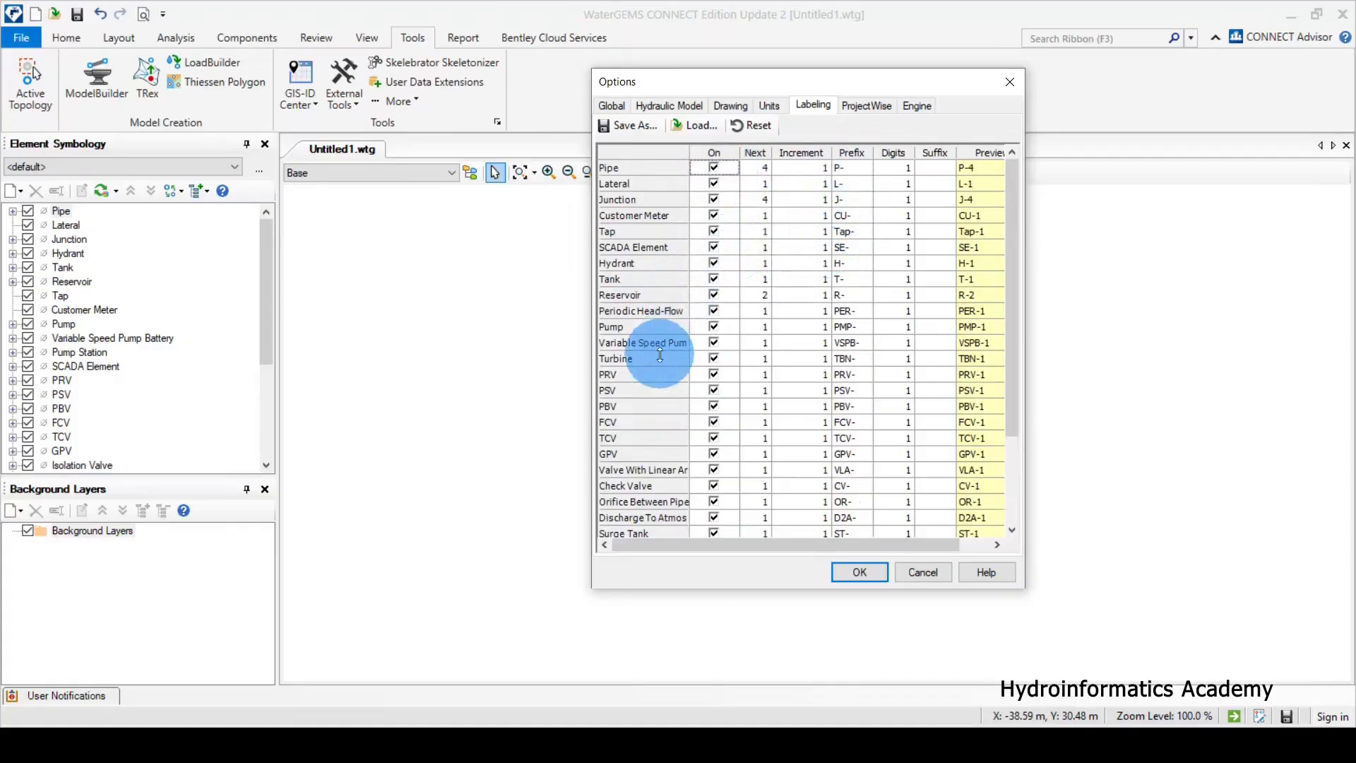
pyautogui.scroll(-3, 657, 346)
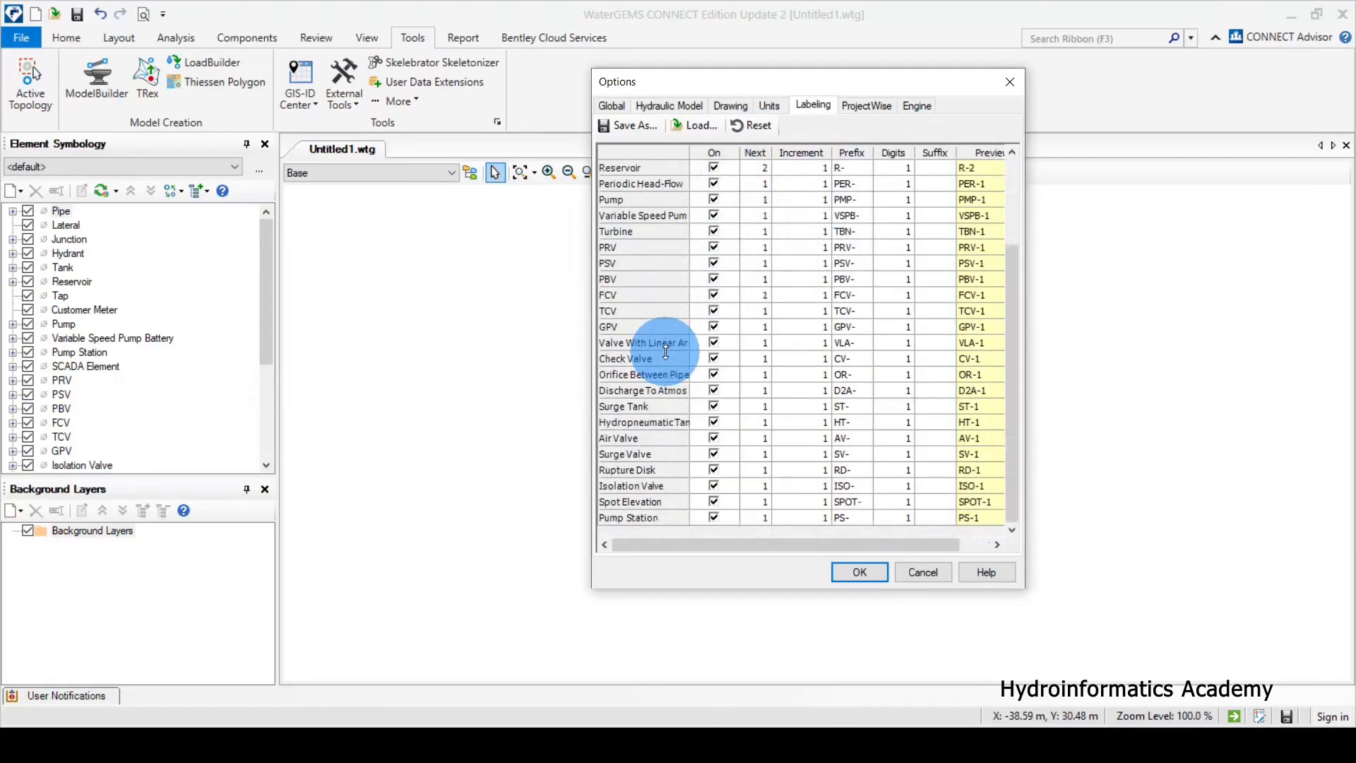
pyautogui.click(860, 578)
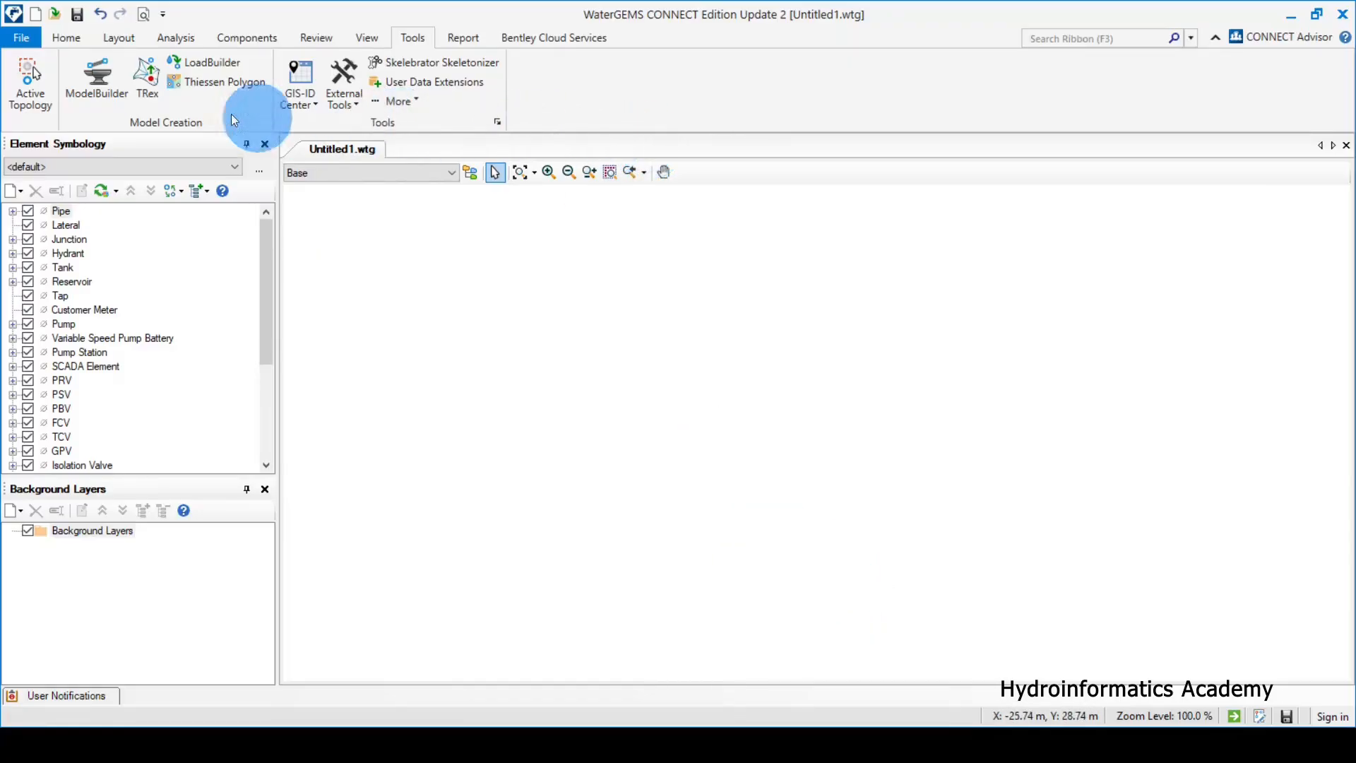
# Place a reservoir in the upper-left area of the drawing, at about X -47 m, Y 19 m
pyautogui.click(71, 38)
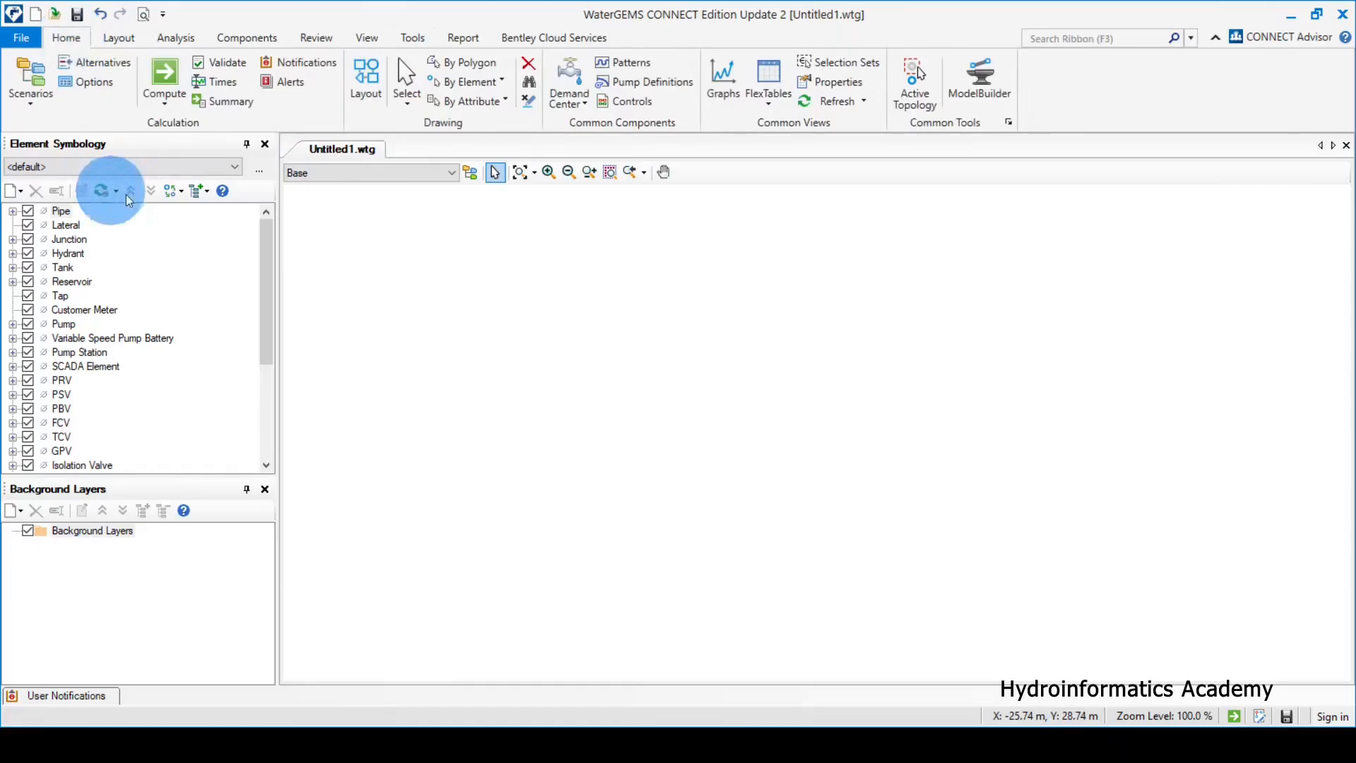
pyautogui.click(117, 40)
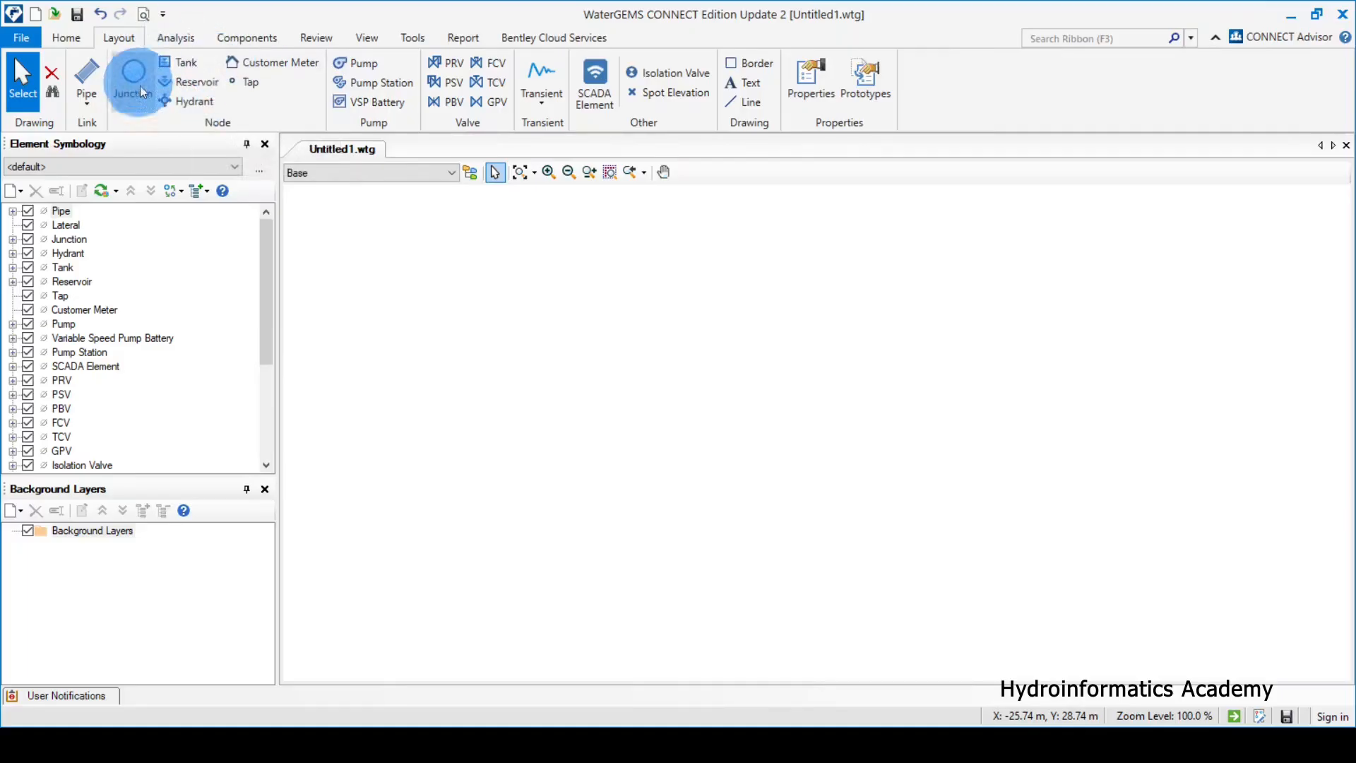
pyautogui.click(202, 84)
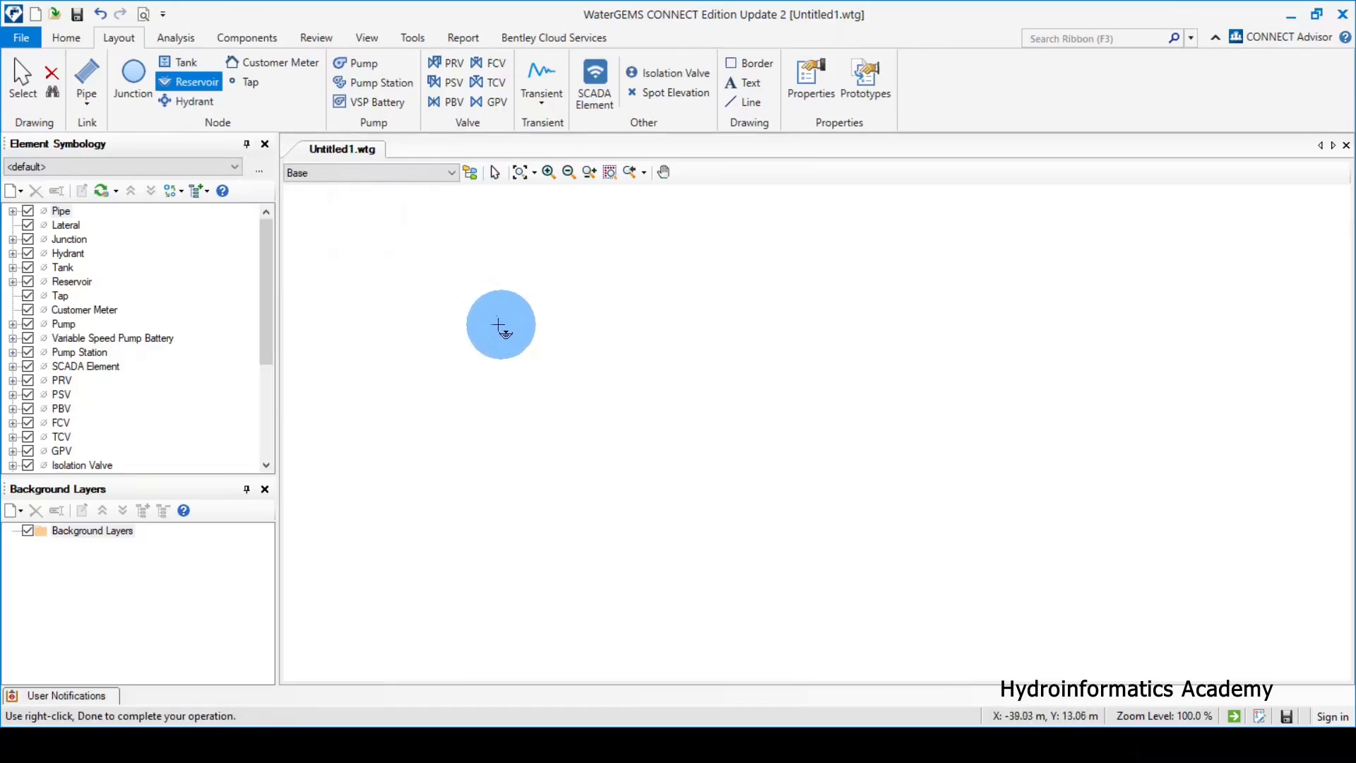
pyautogui.click(438, 280)
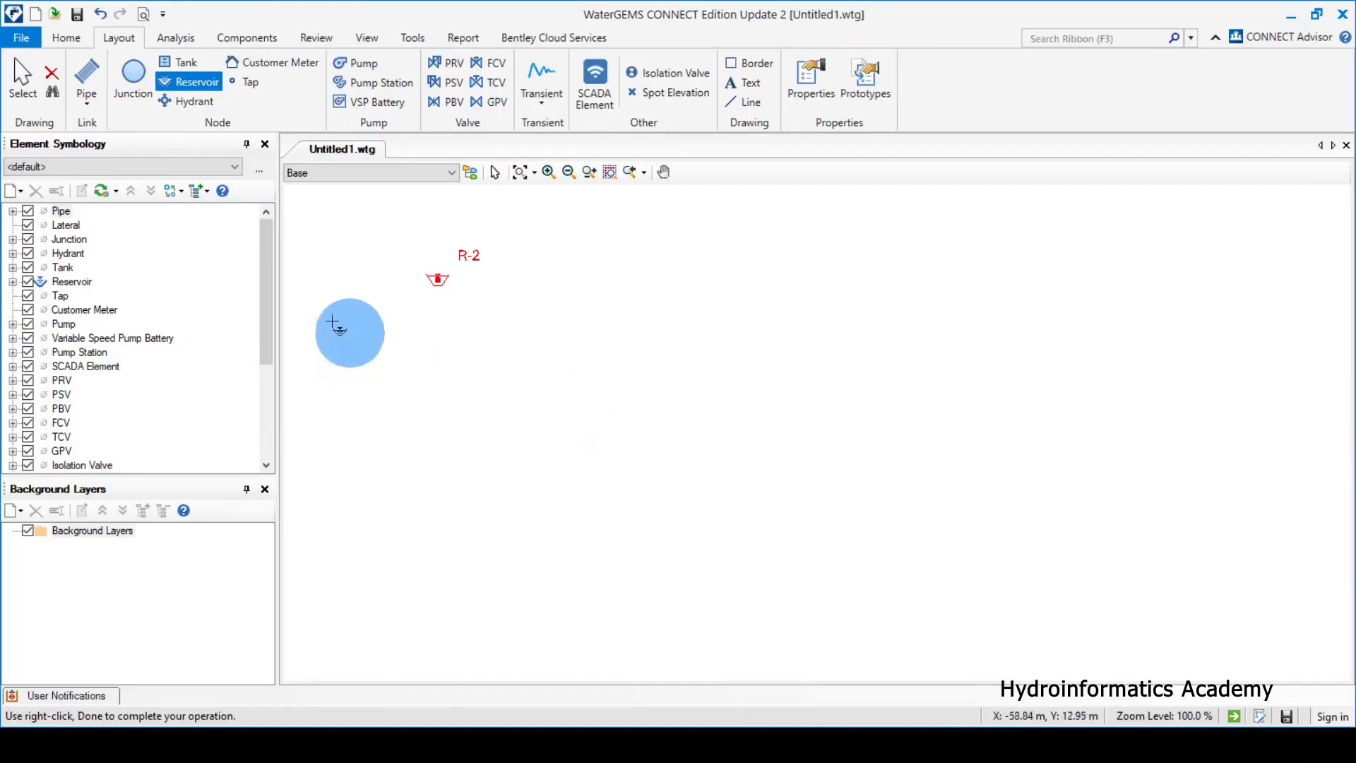
# Place nine junctions: three in a gently descending row beyond the reservoir, two at the upper right and four spread across the lower right
pyautogui.click(137, 79)
pyautogui.click(583, 343)
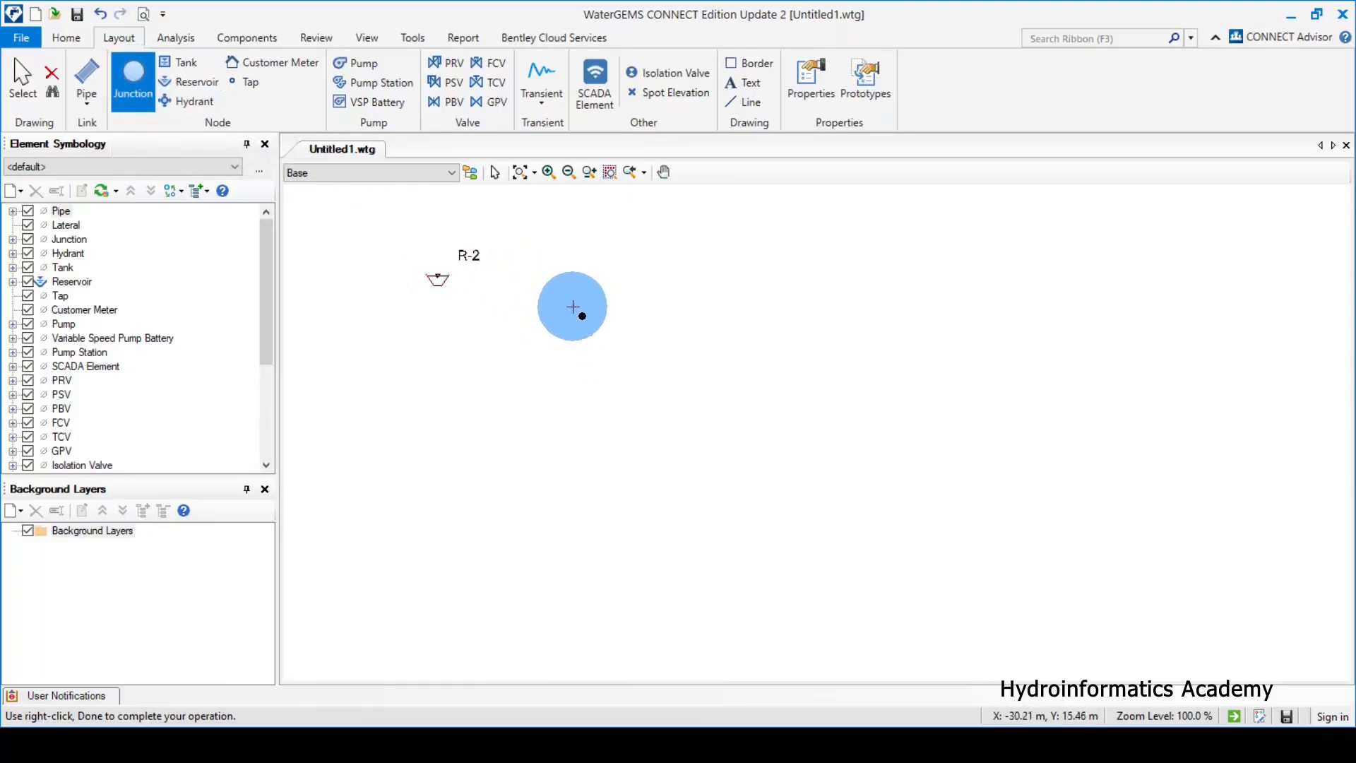
pyautogui.click(572, 307)
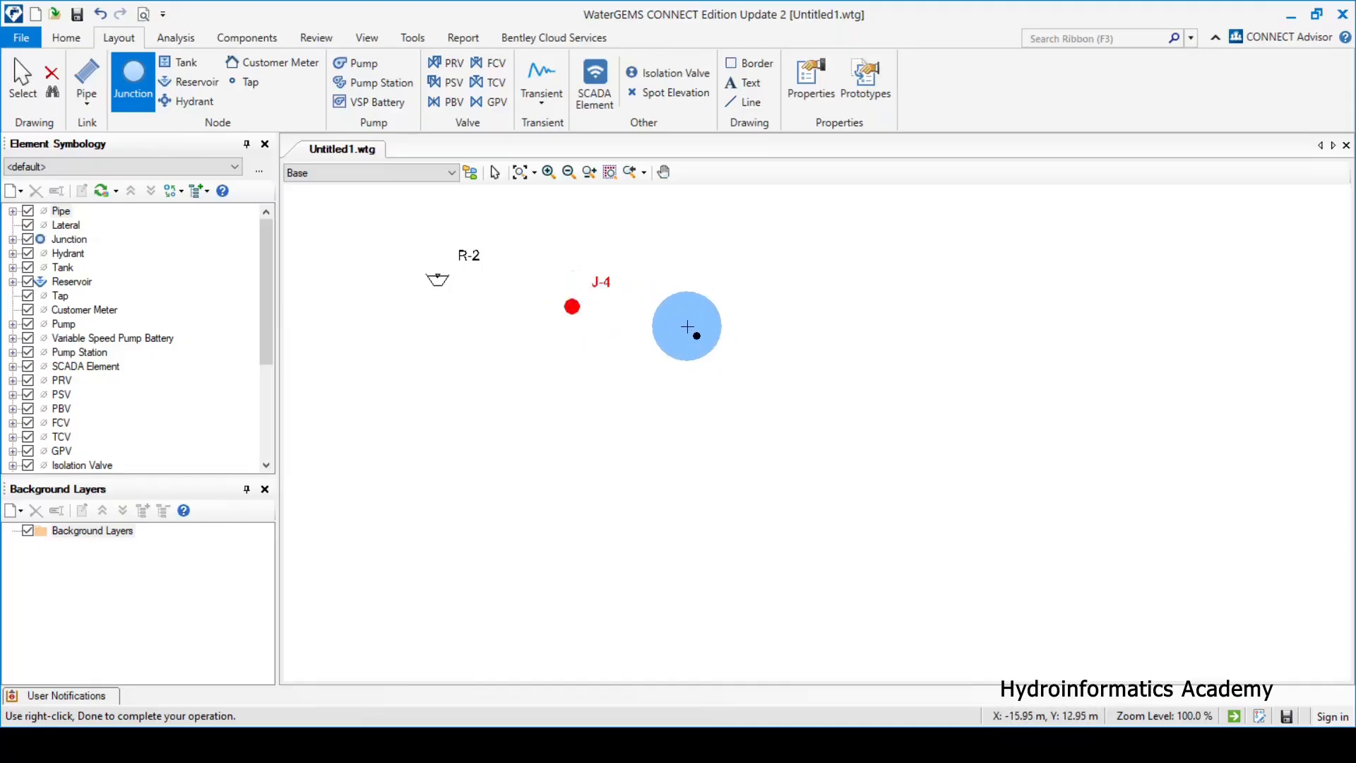
pyautogui.click(698, 327)
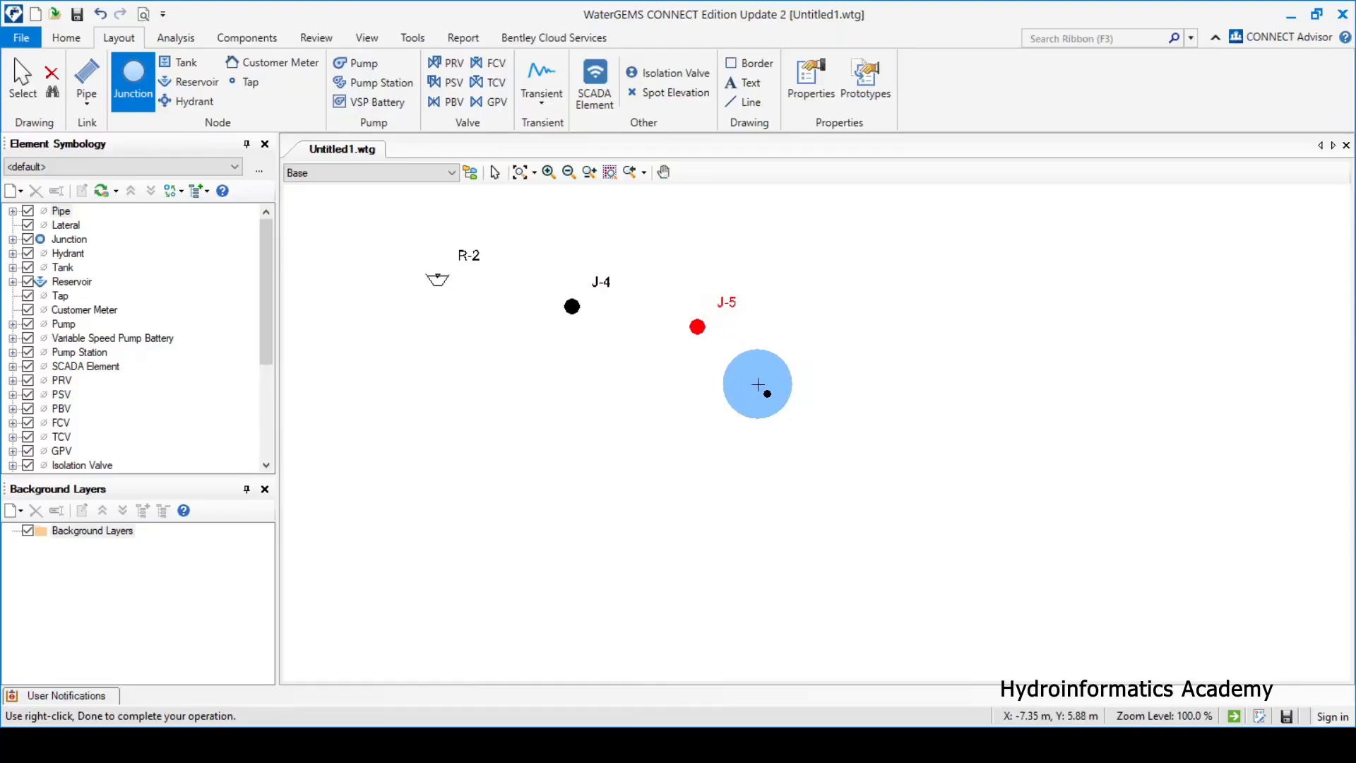
pyautogui.click(827, 353)
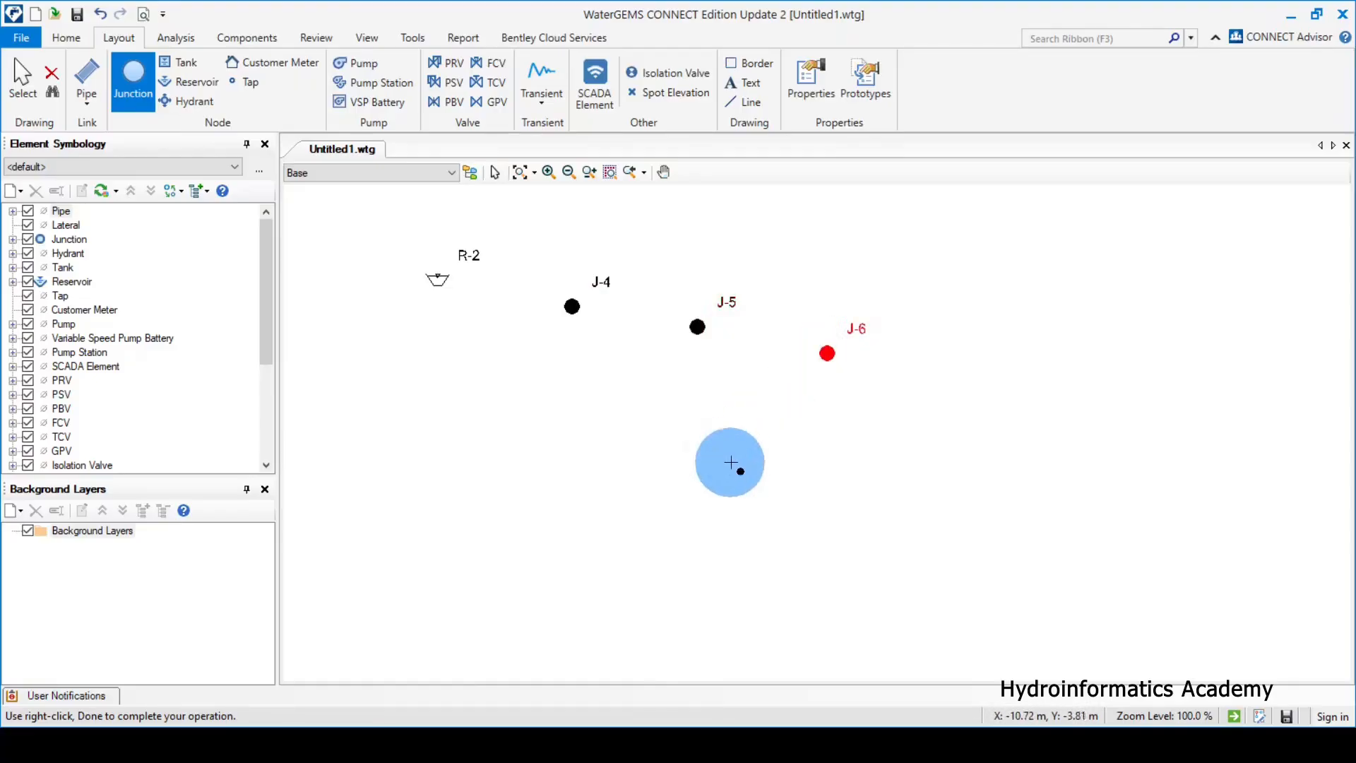
pyautogui.click(940, 263)
pyautogui.click(1100, 265)
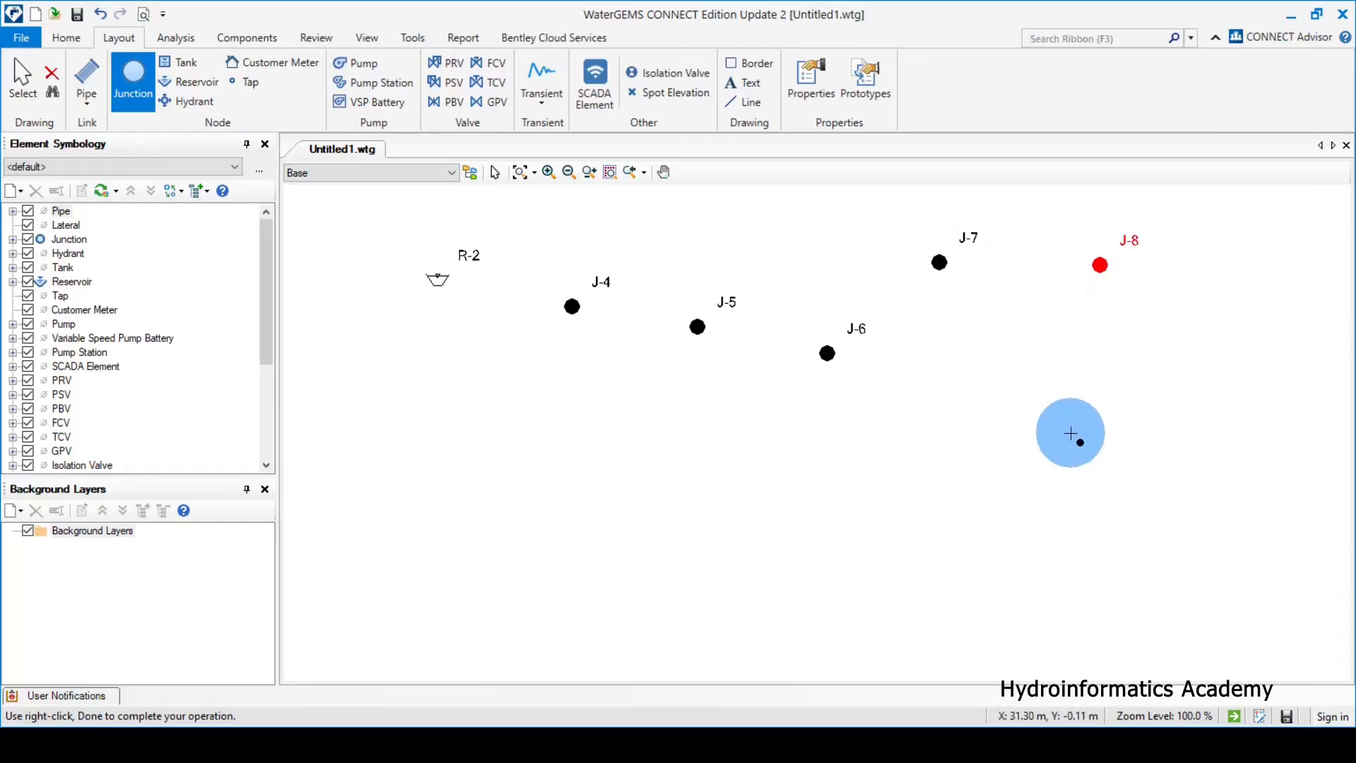
pyautogui.click(1063, 416)
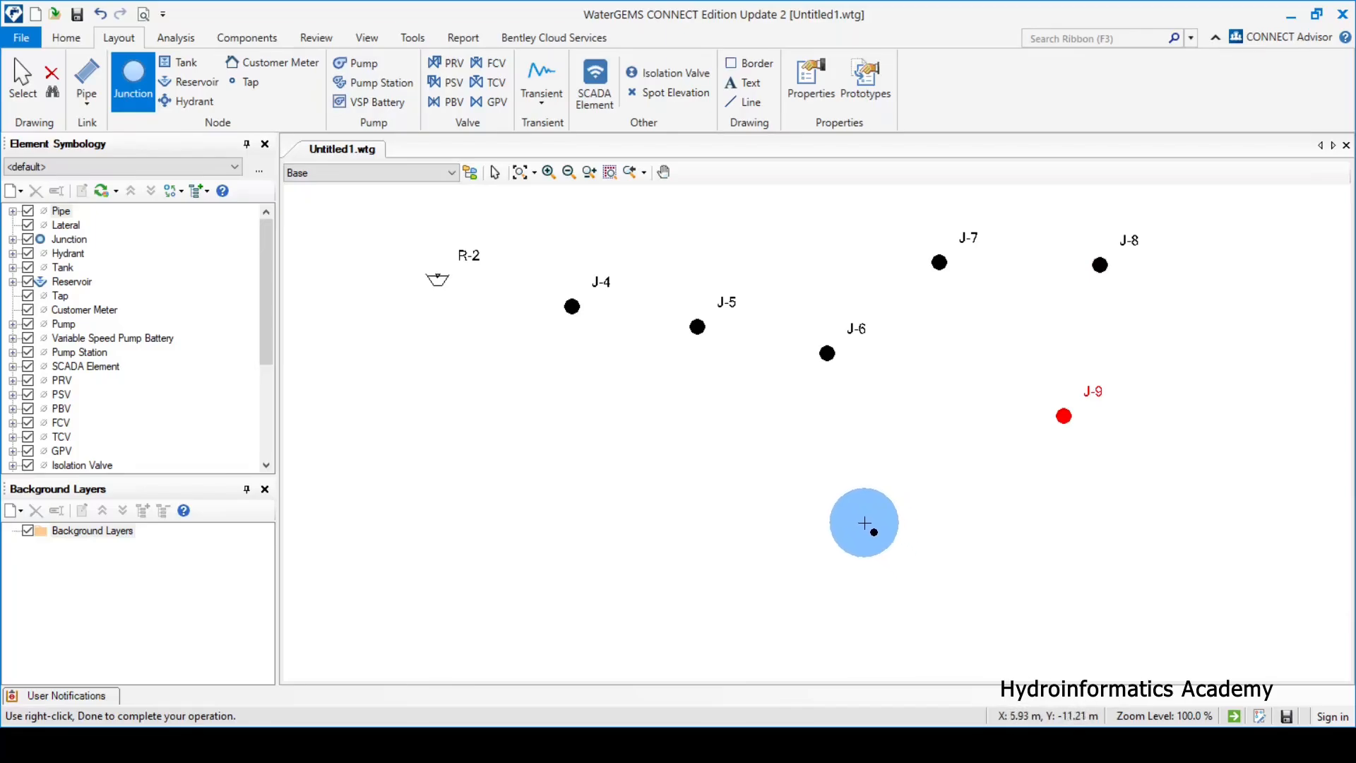
pyautogui.click(864, 523)
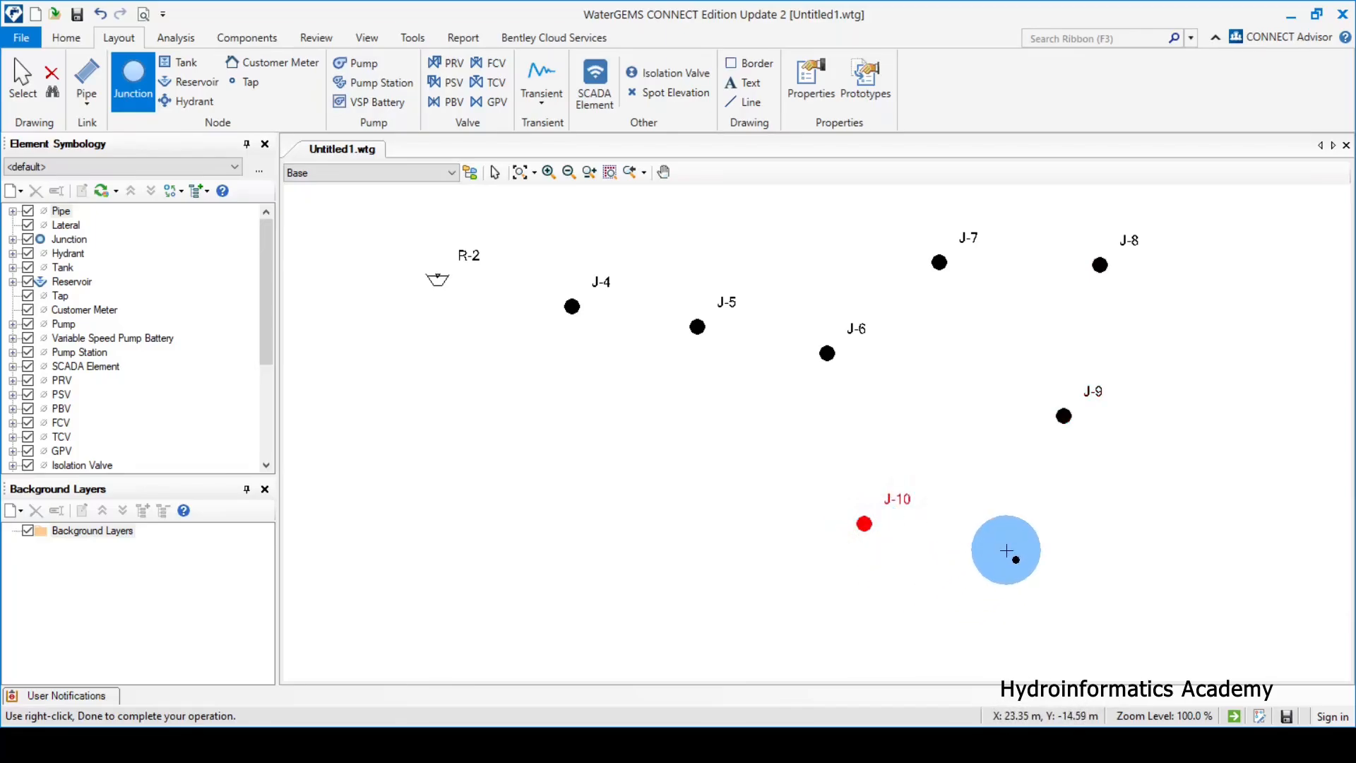
pyautogui.click(1052, 541)
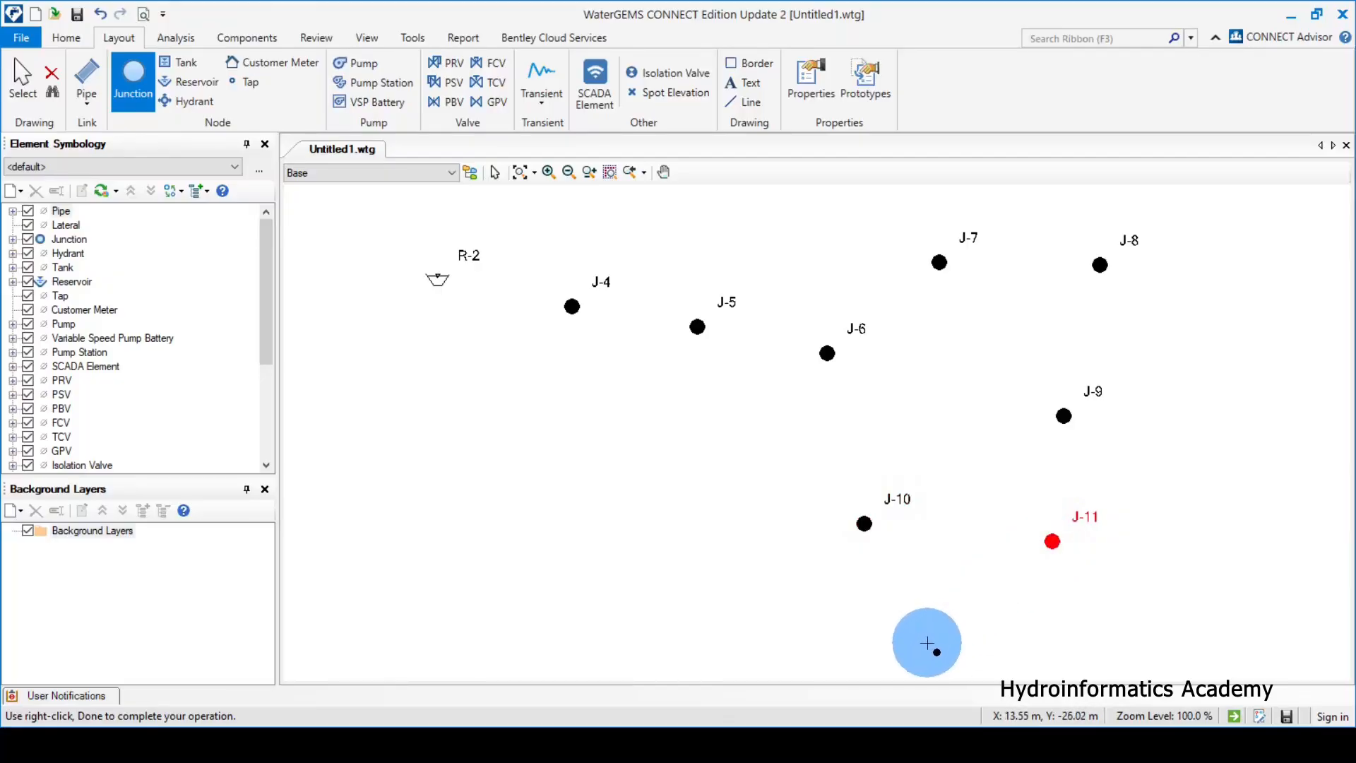
pyautogui.click(927, 643)
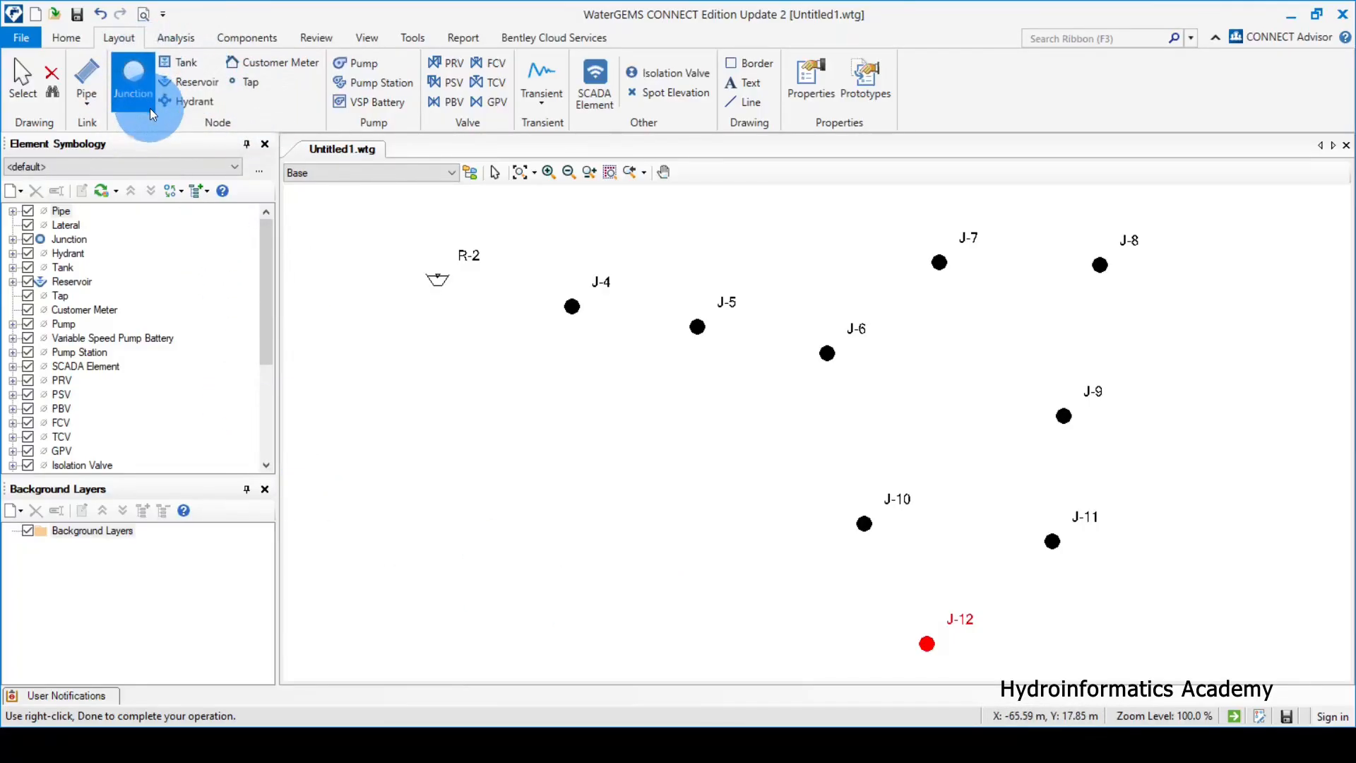
# Draw a continuous run of pipes from reservoir R-2 through junctions J-4, J-5, J-6 and J-7, ending at J-8
pyautogui.click(88, 106)
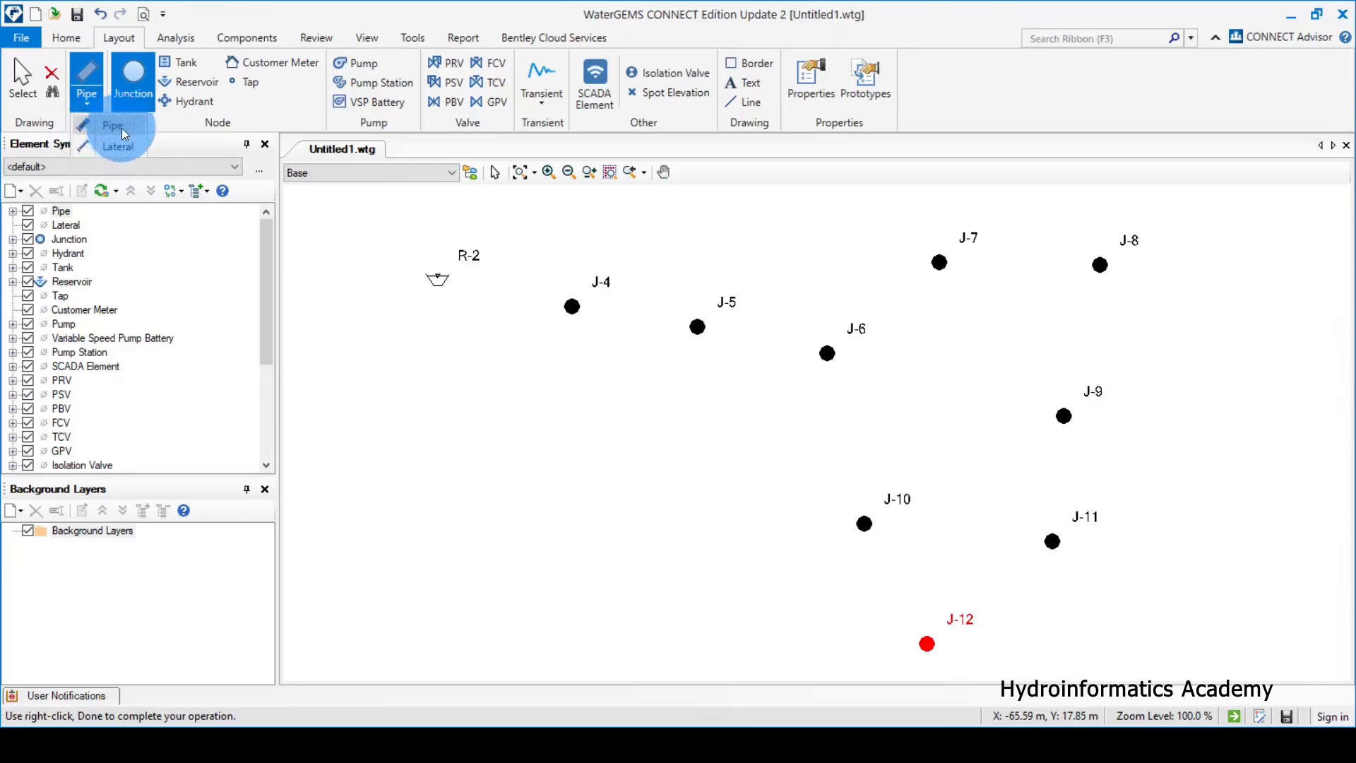
pyautogui.click(108, 126)
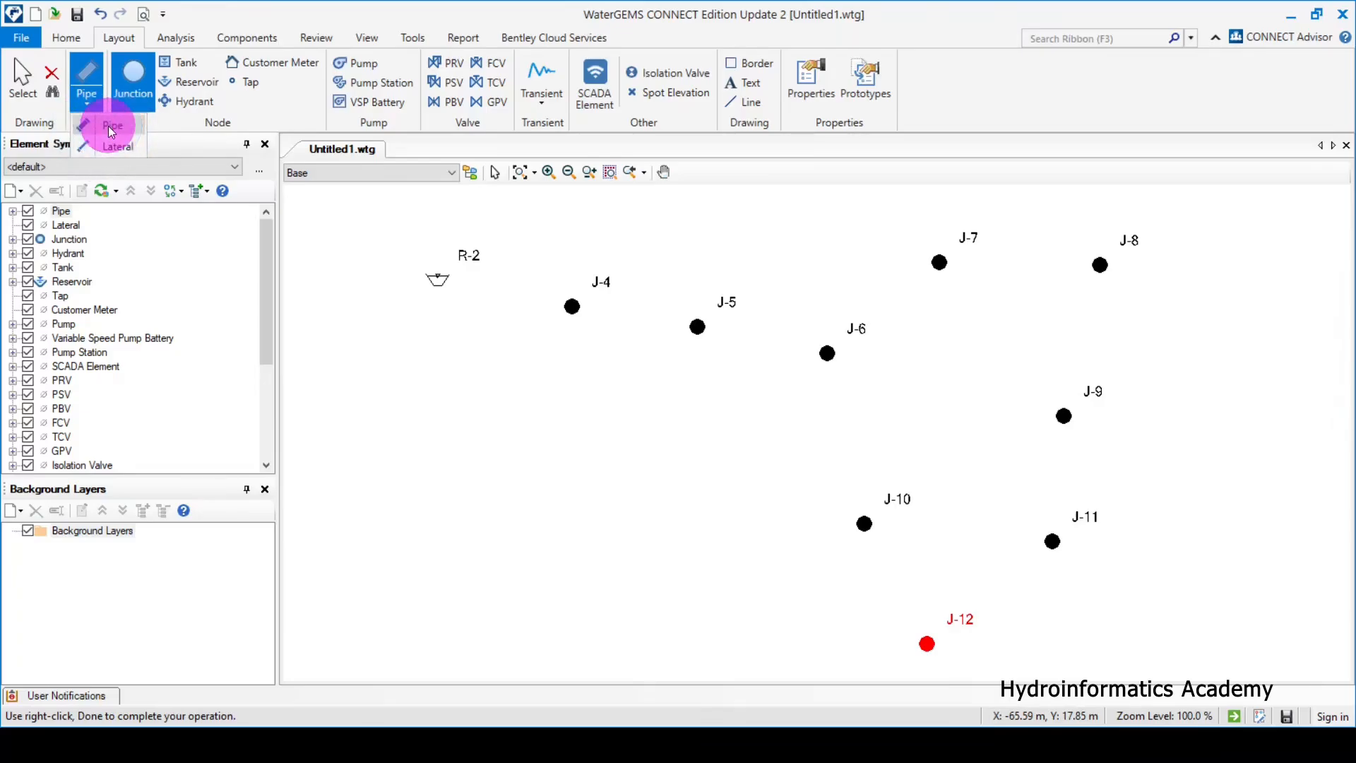
pyautogui.click(494, 277)
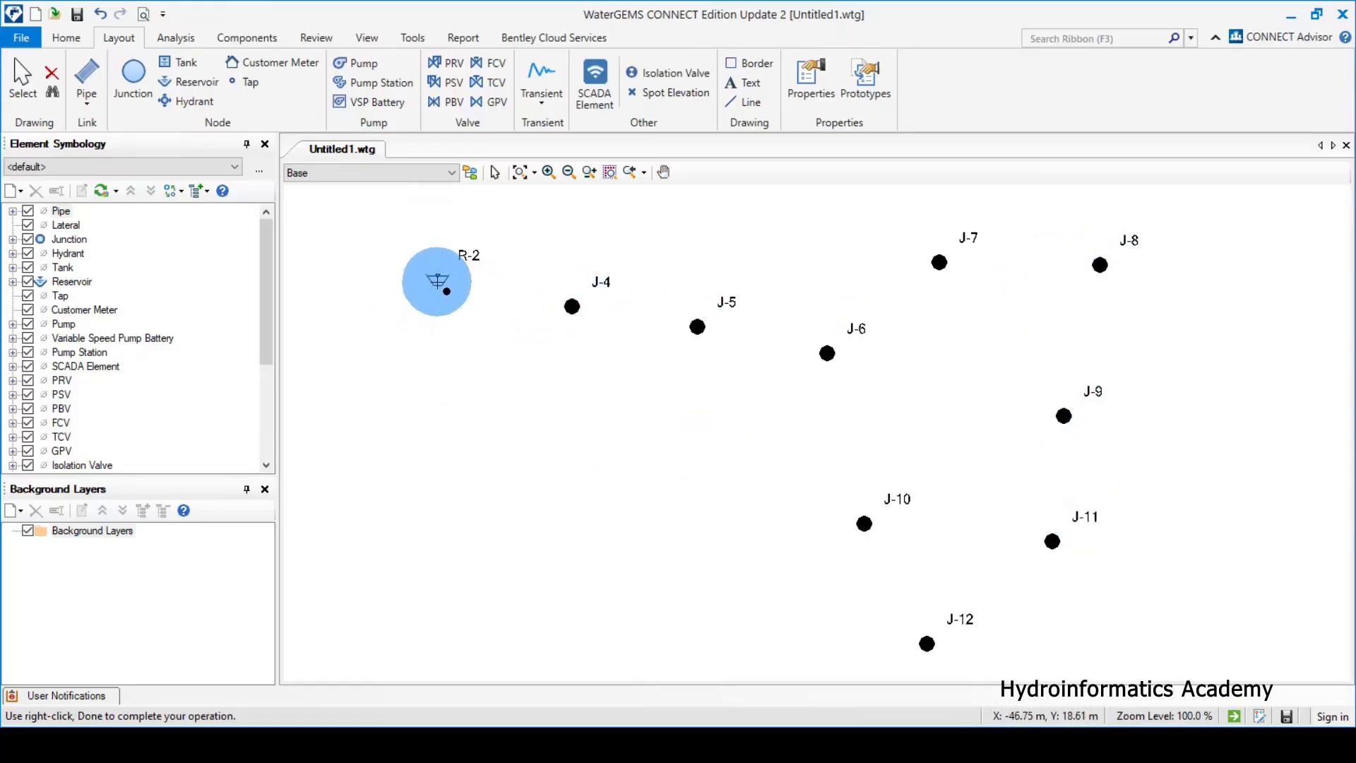
pyautogui.click(446, 289)
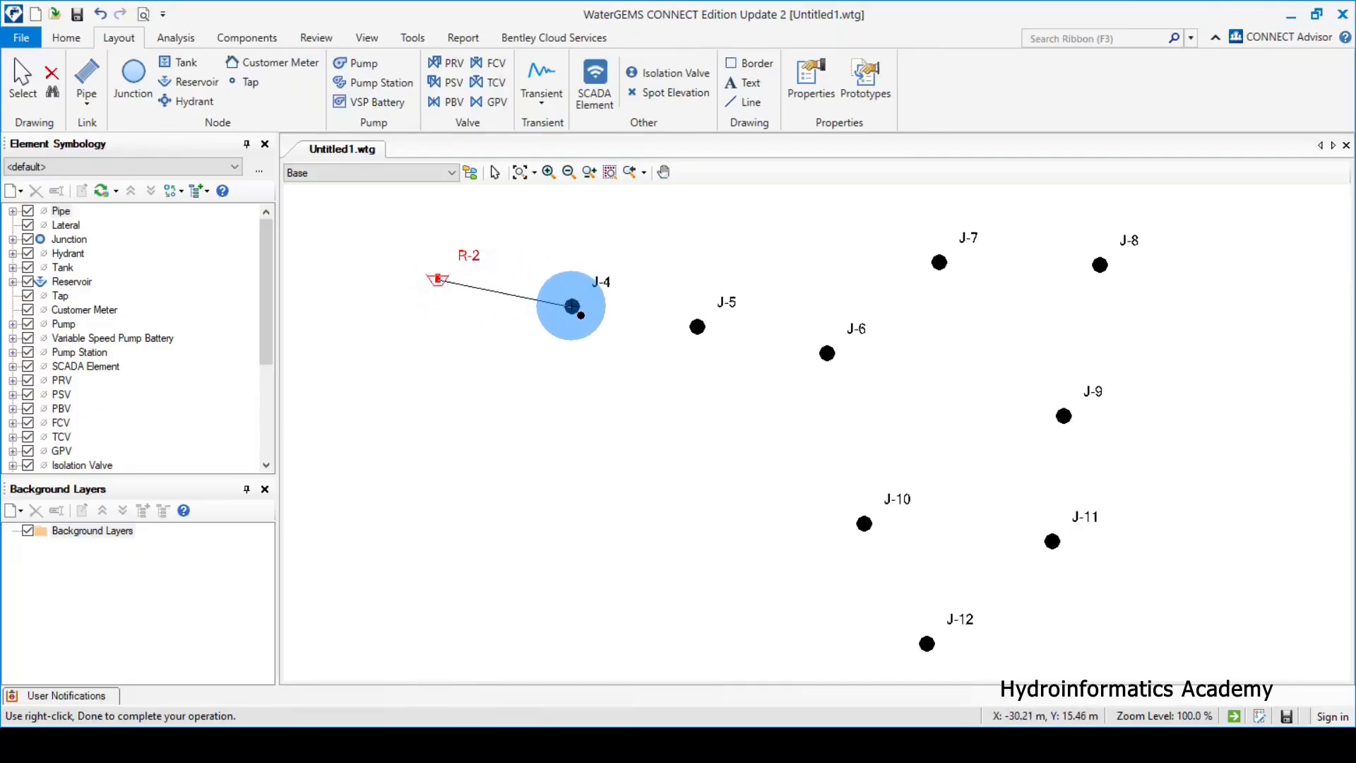
pyautogui.click(573, 306)
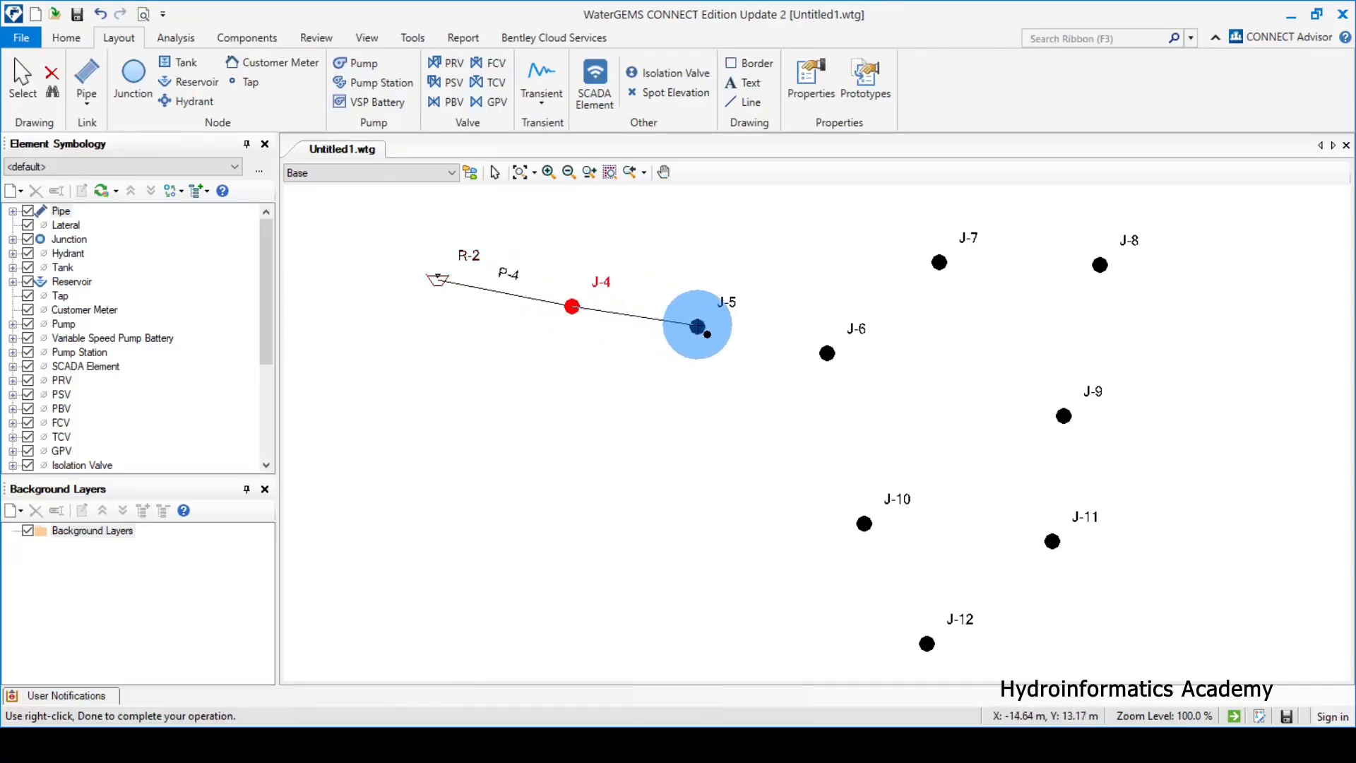
pyautogui.click(697, 327)
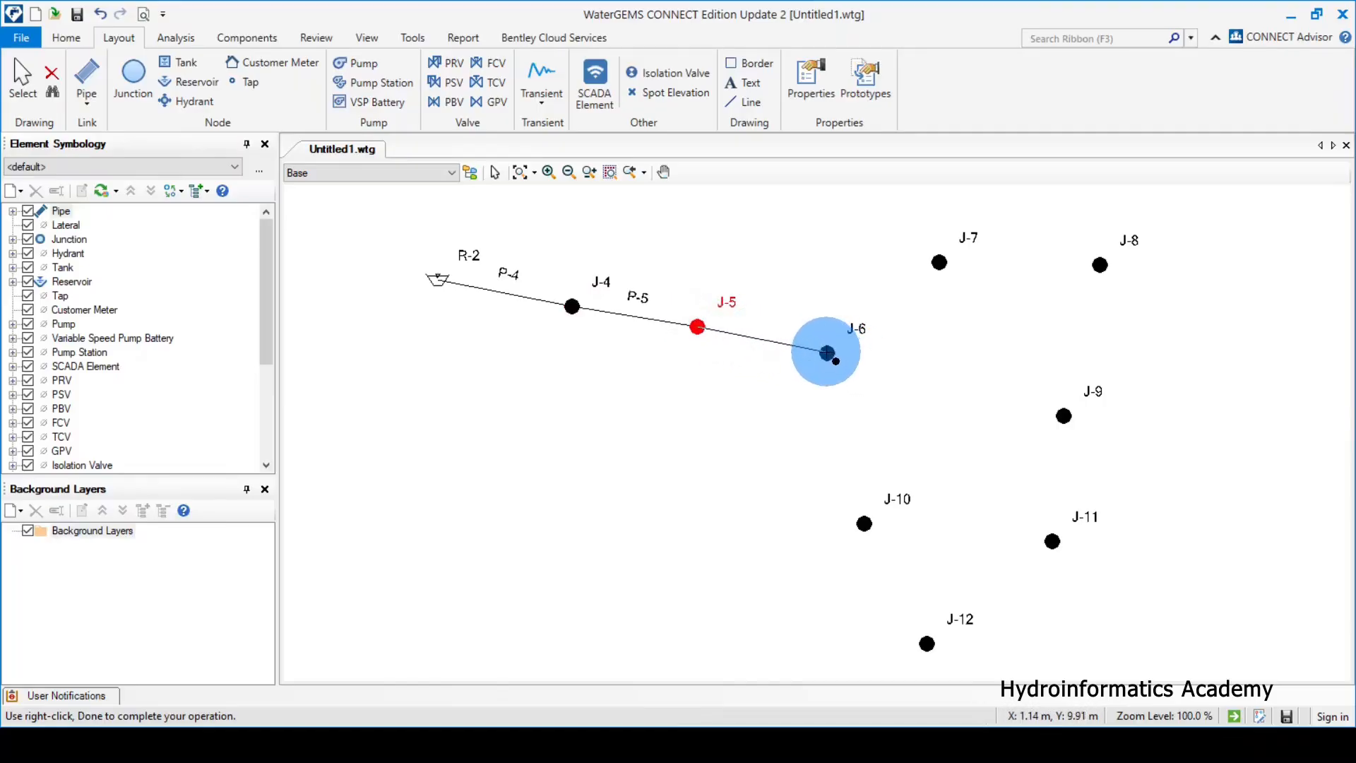
pyautogui.click(827, 353)
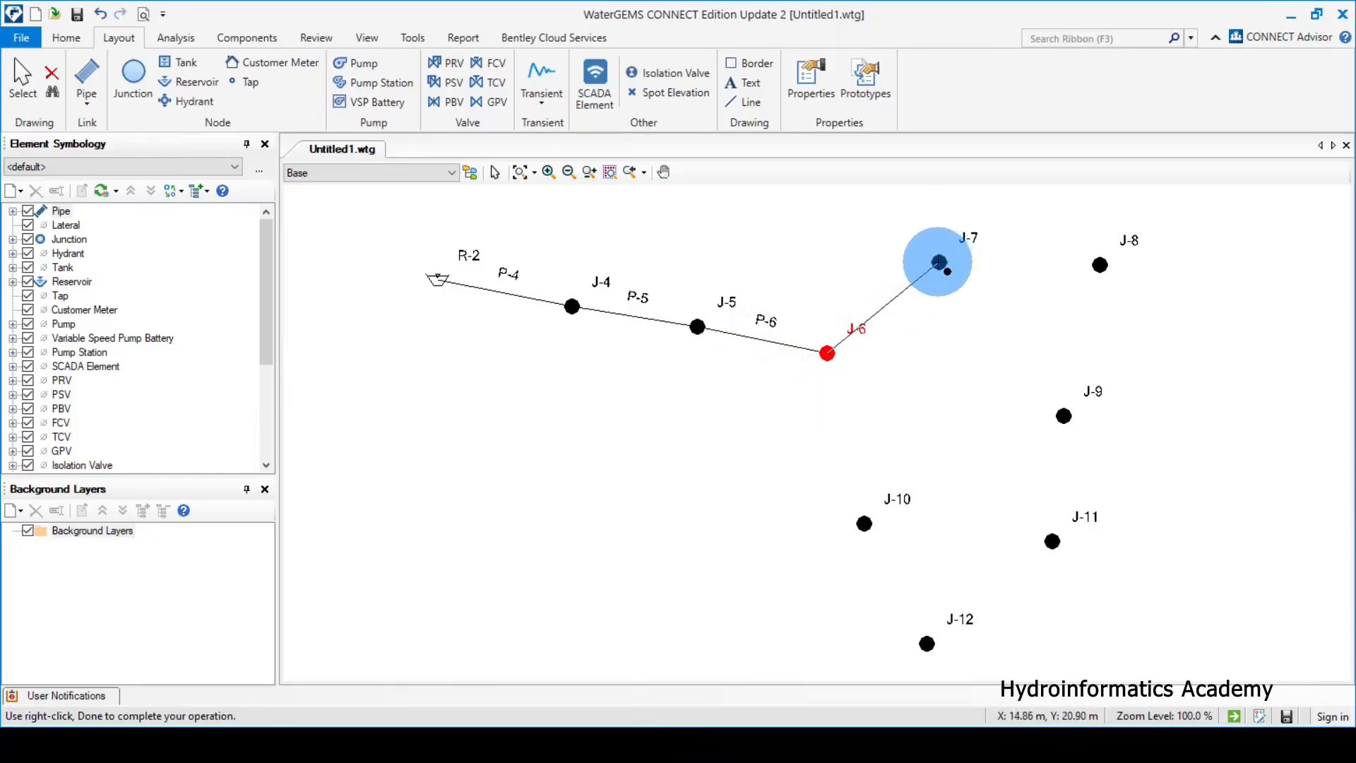
pyautogui.click(939, 261)
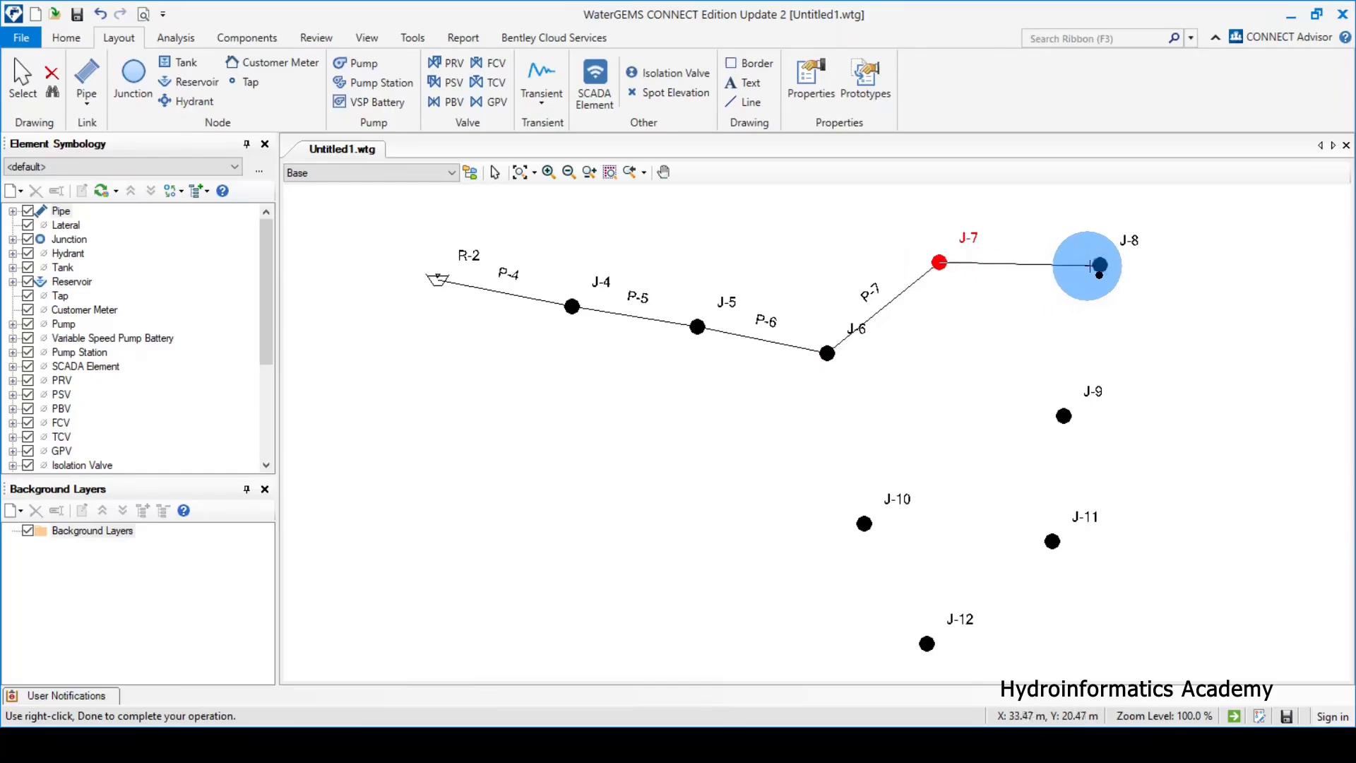
pyautogui.click(1100, 265)
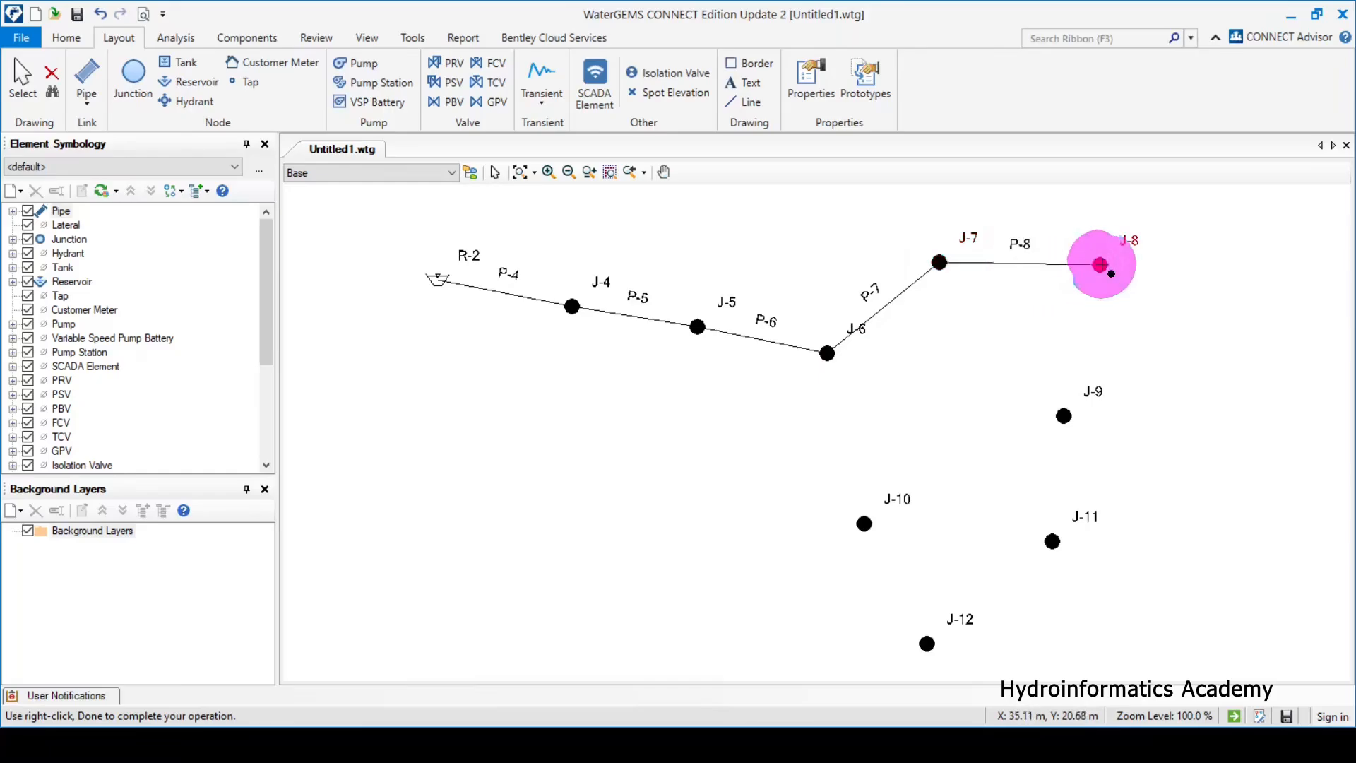
pyautogui.rightClick(1137, 334)
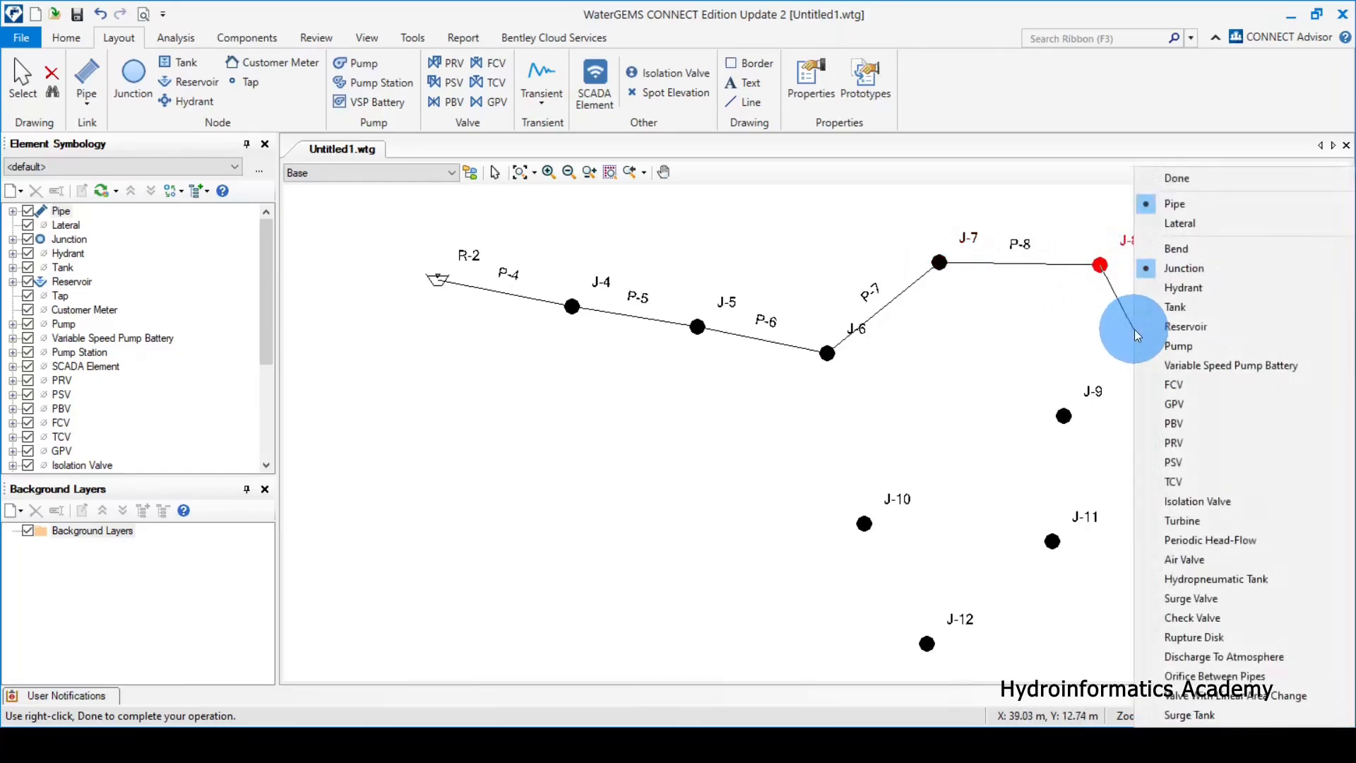
pyautogui.click(1199, 181)
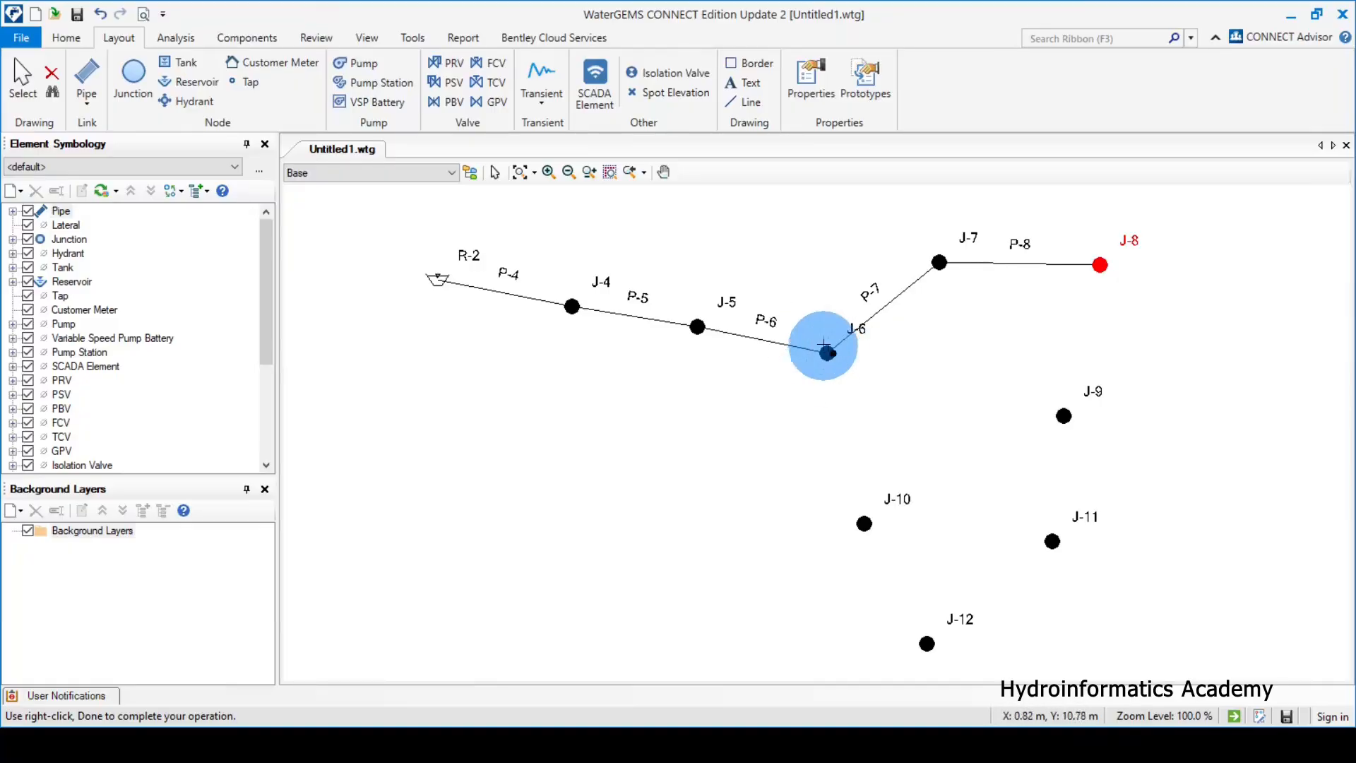
# Draw a continuous run of pipes from junction J-6 through J-10, ending at J-11
pyautogui.click(827, 353)
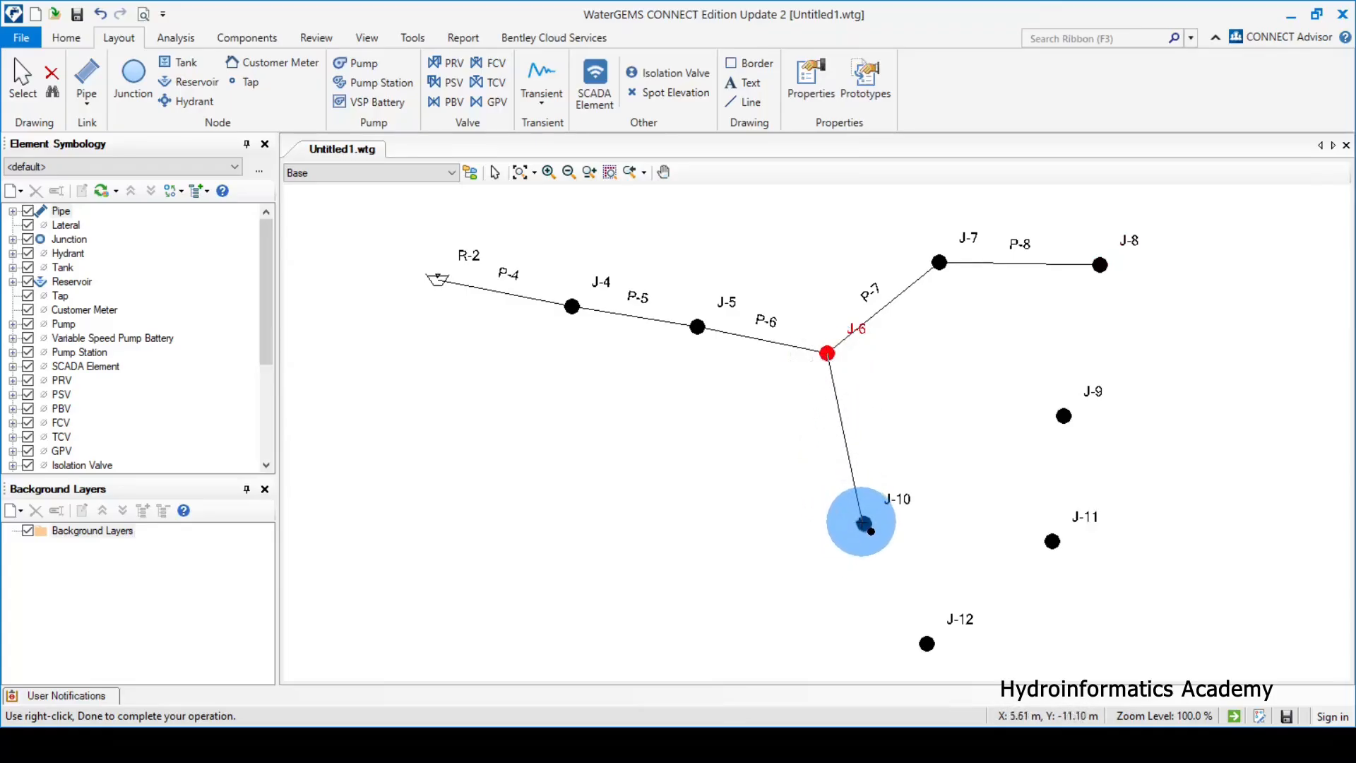
pyautogui.click(864, 523)
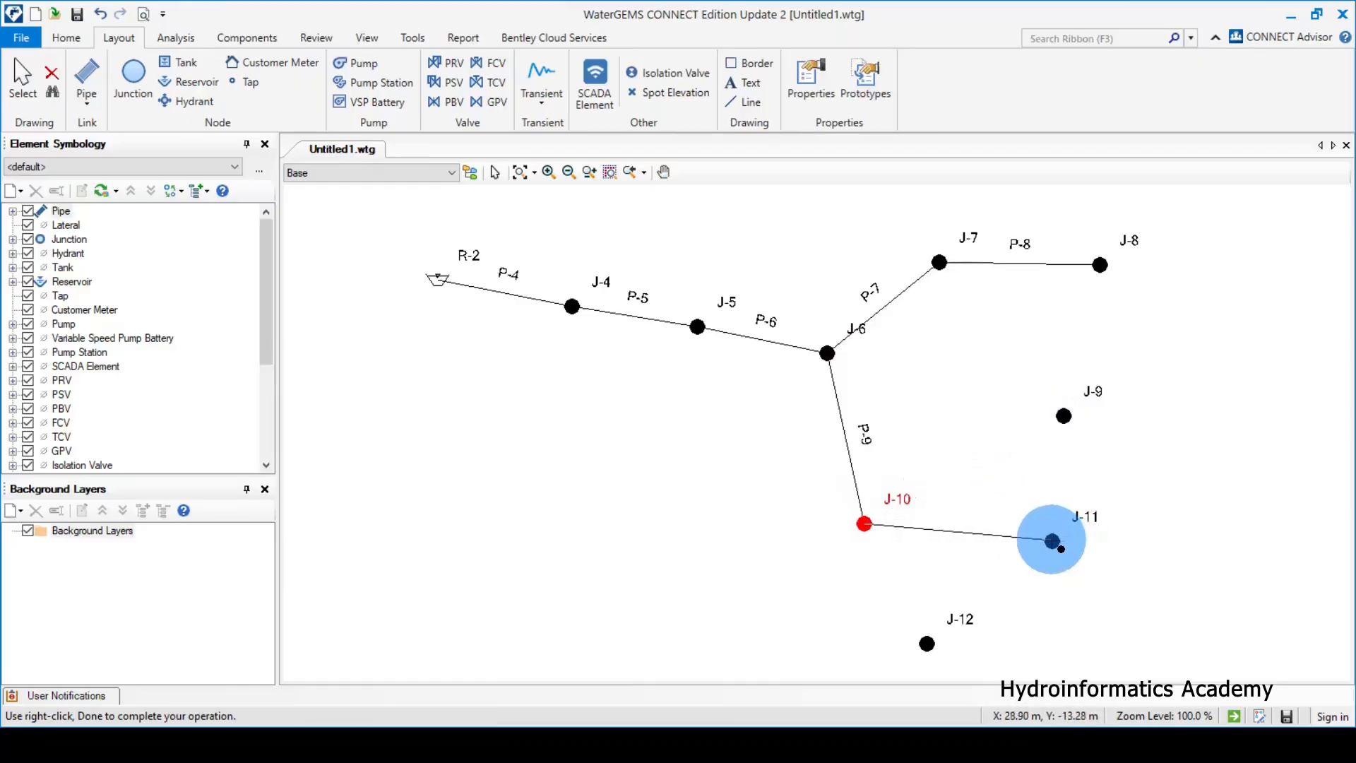
pyautogui.click(1053, 541)
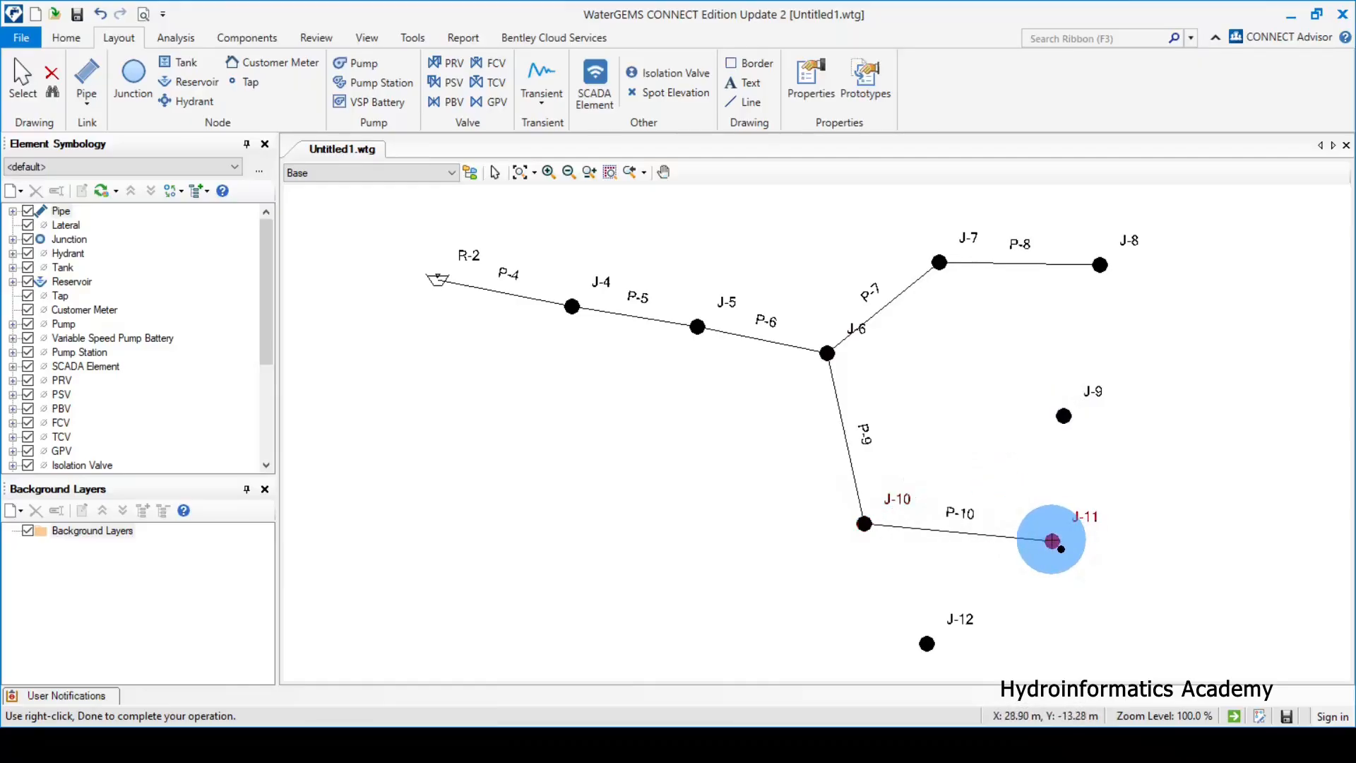
pyautogui.rightClick(1190, 493)
pyautogui.click(1203, 178)
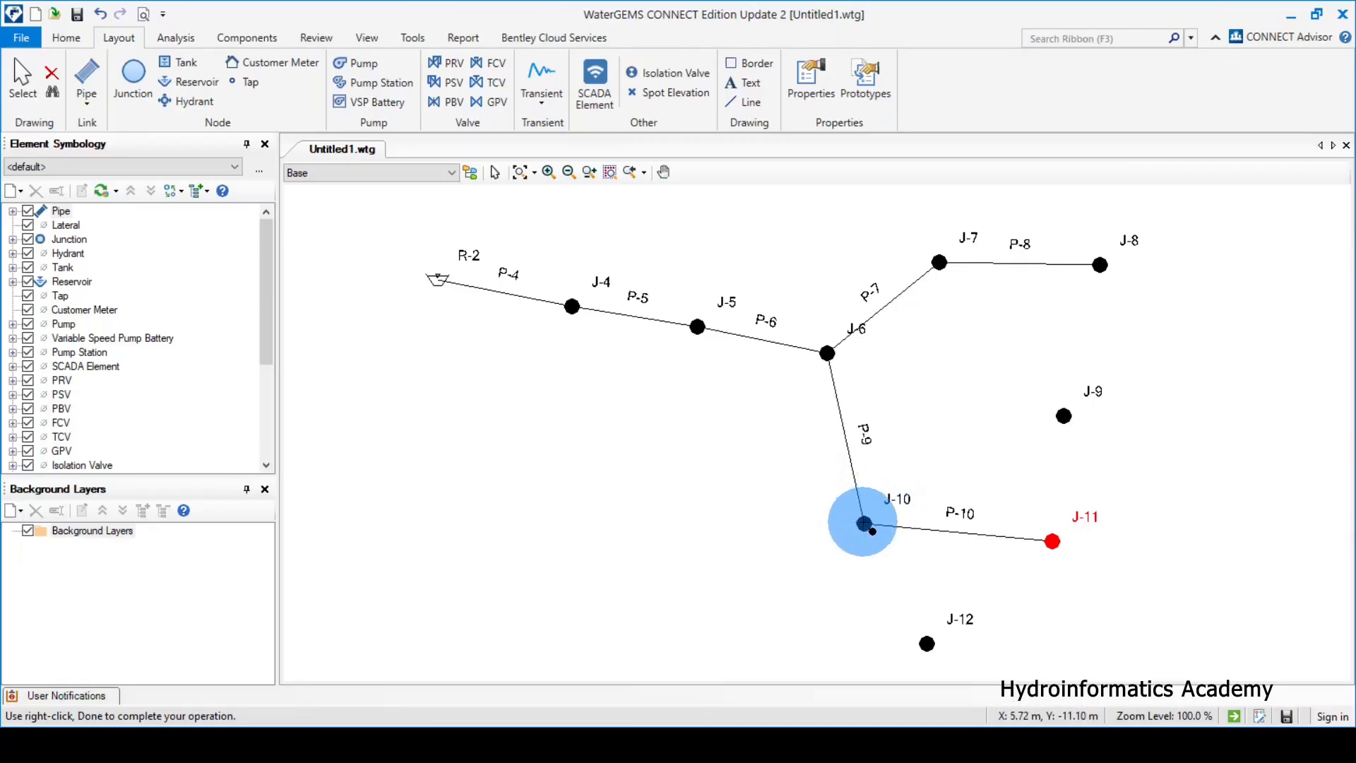
# Draw a branch pipe from junction J-10 to J-12 and finish the pipe layout
pyautogui.click(863, 524)
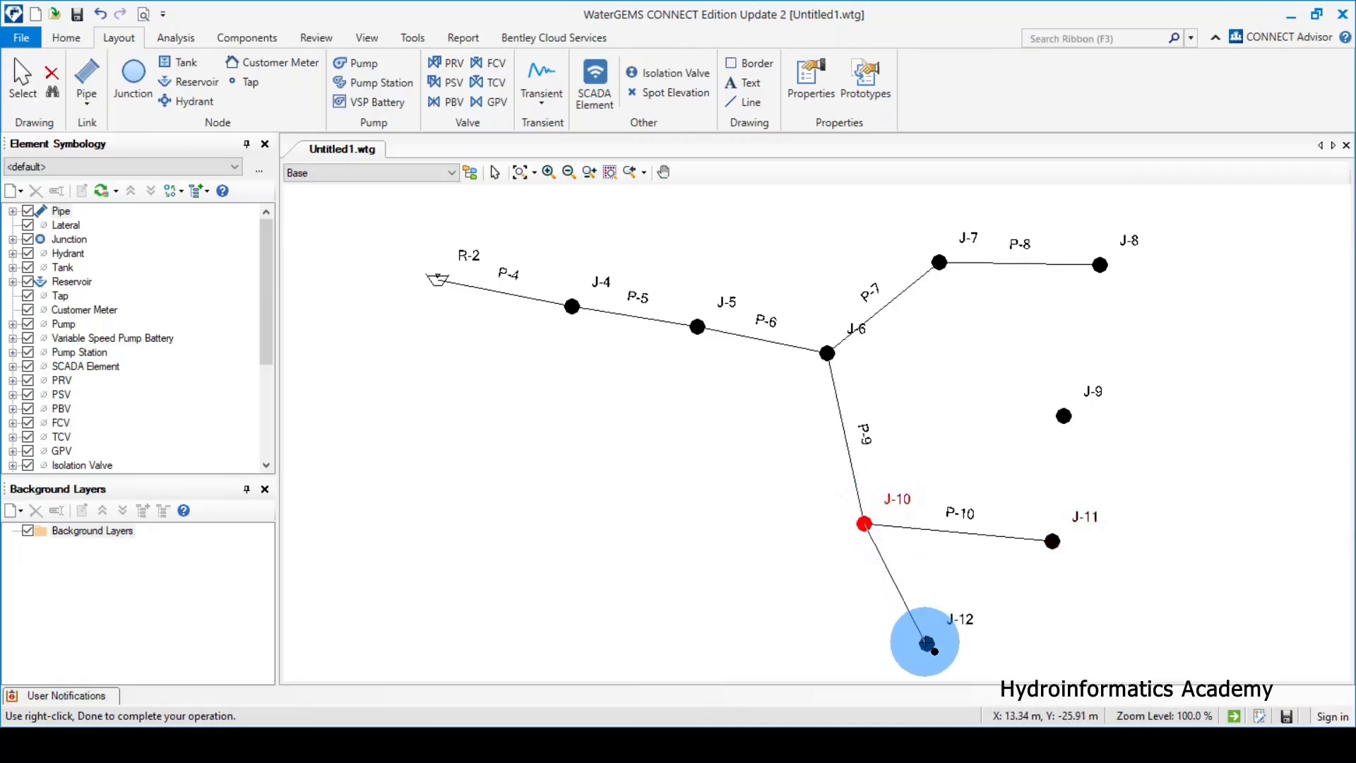
pyautogui.click(927, 644)
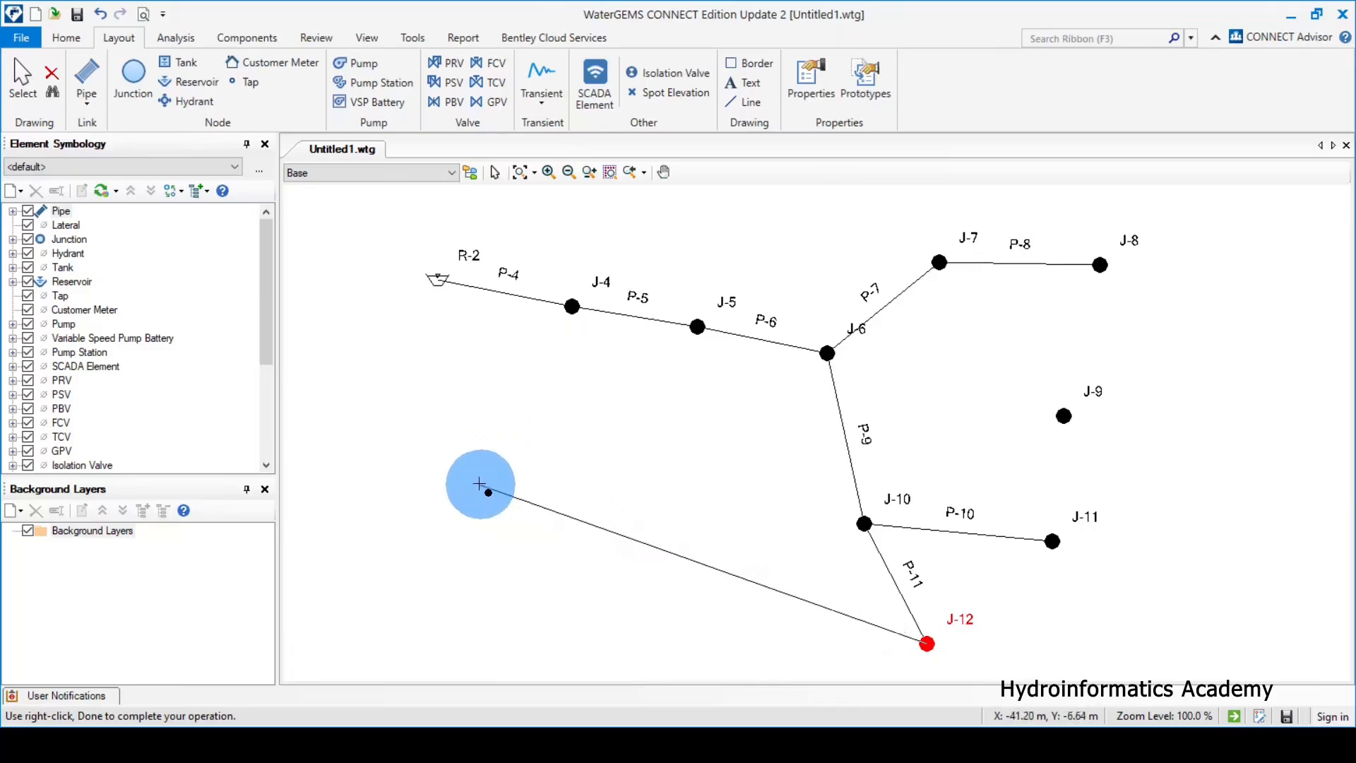
pyautogui.rightClick(419, 424)
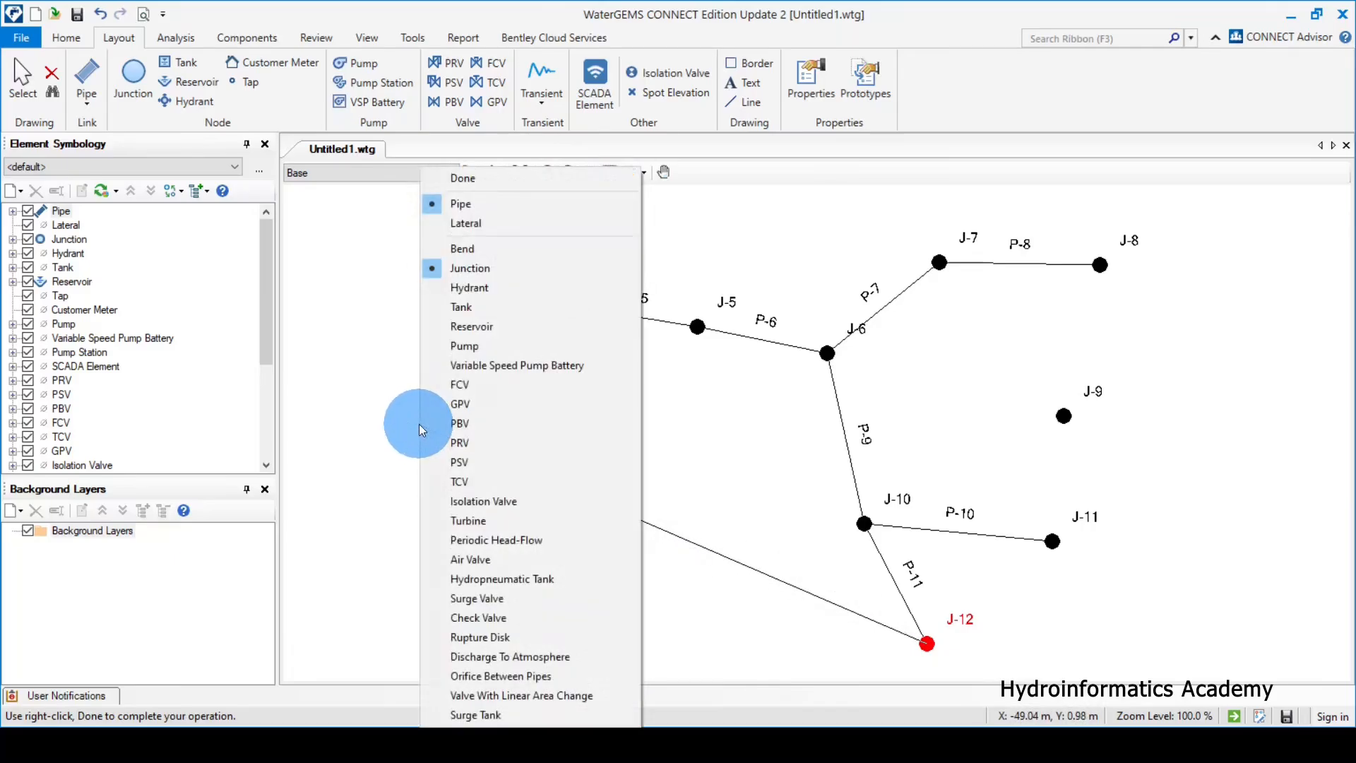
pyautogui.click(486, 181)
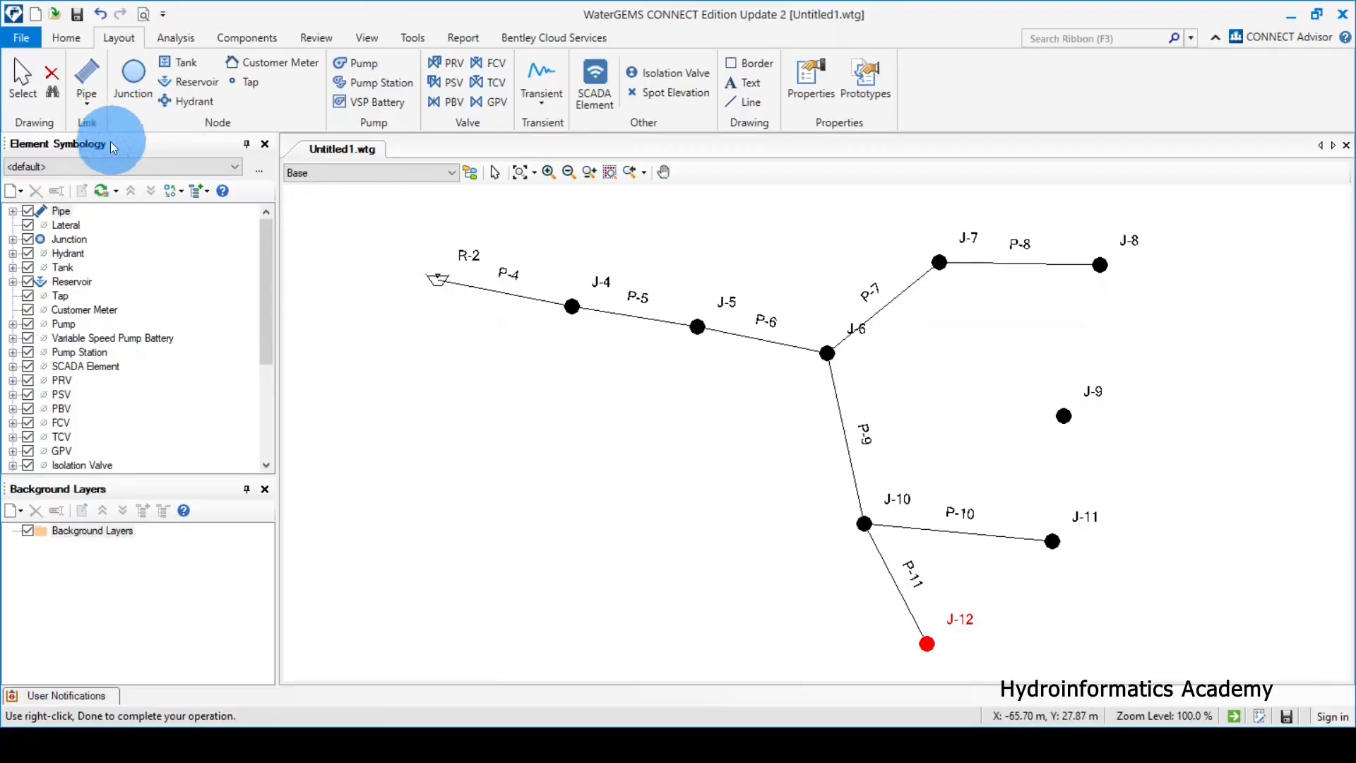
# Delete the unconnected junction J-9 from the drawing
pyautogui.click(25, 88)
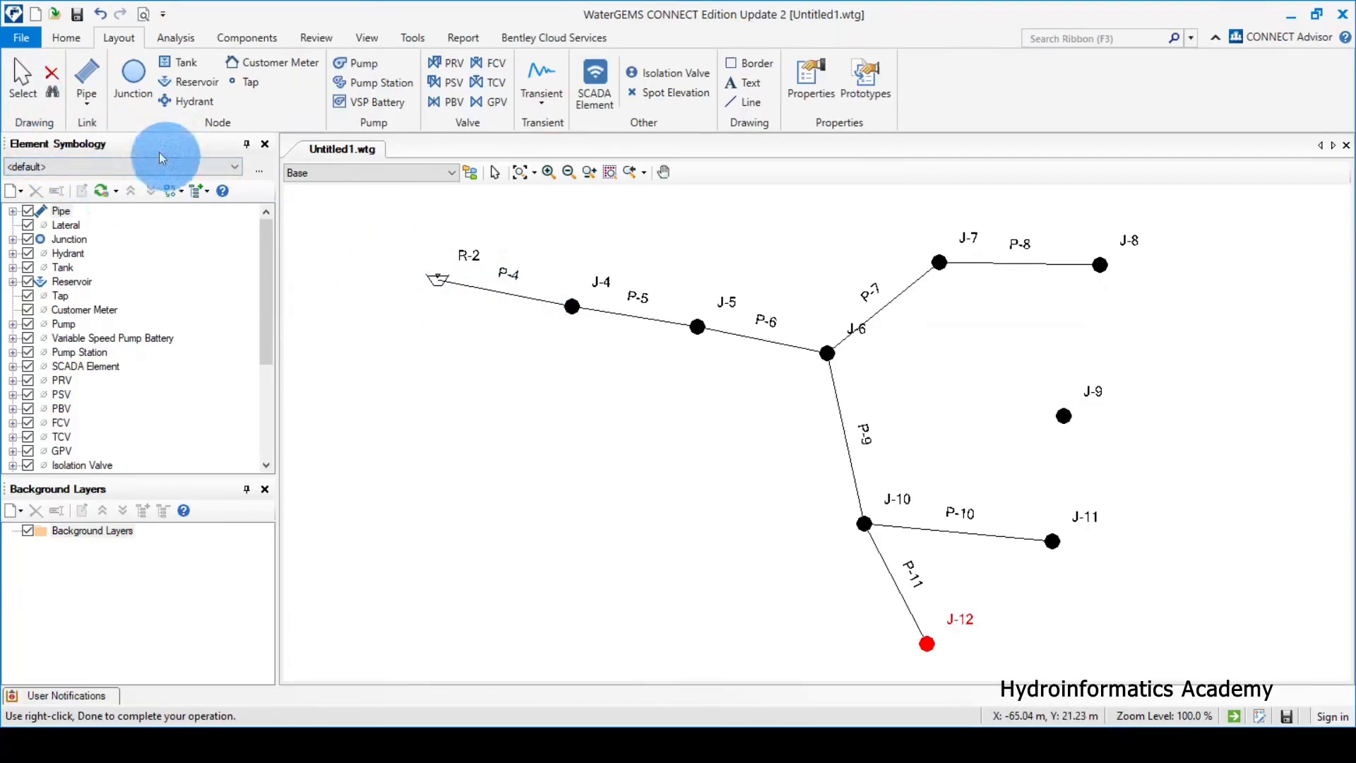
pyautogui.click(24, 79)
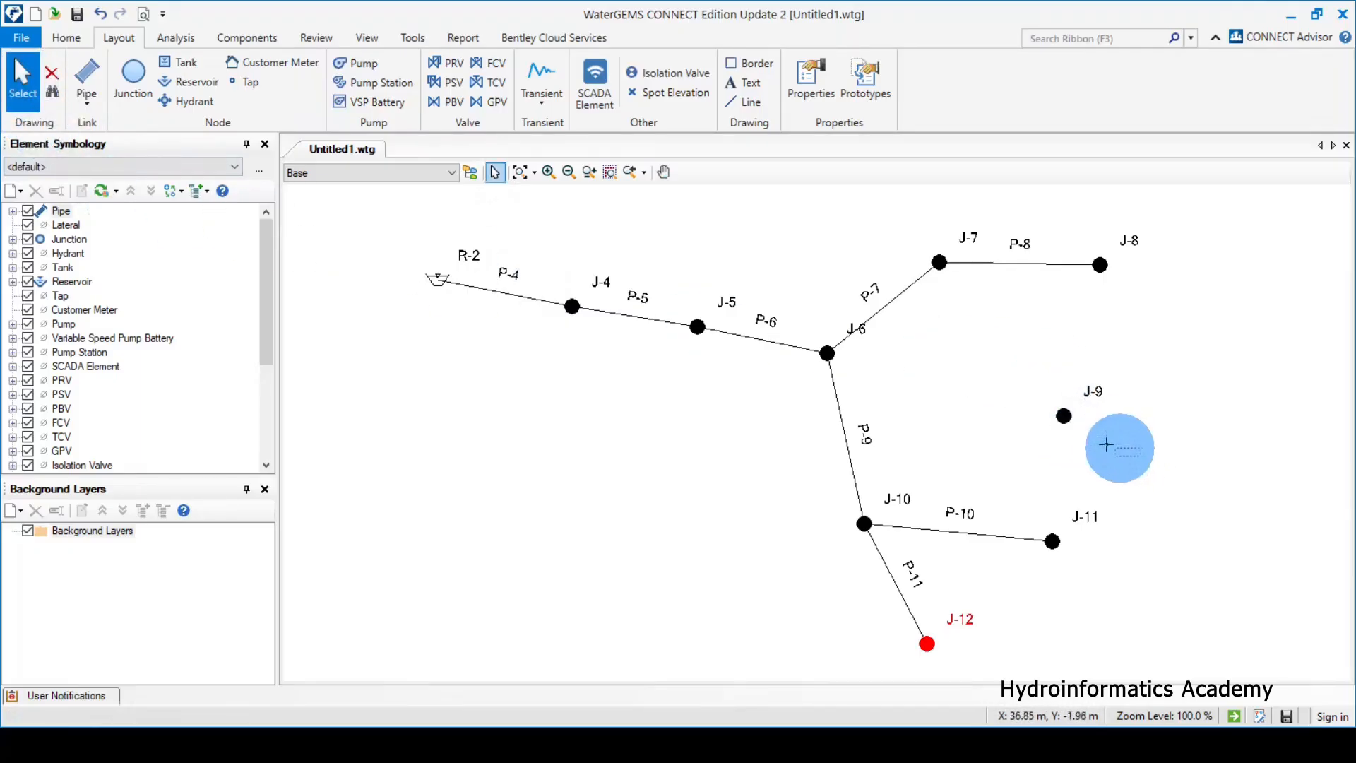
pyautogui.moveTo(1140, 456); pyautogui.dragTo(994, 343)
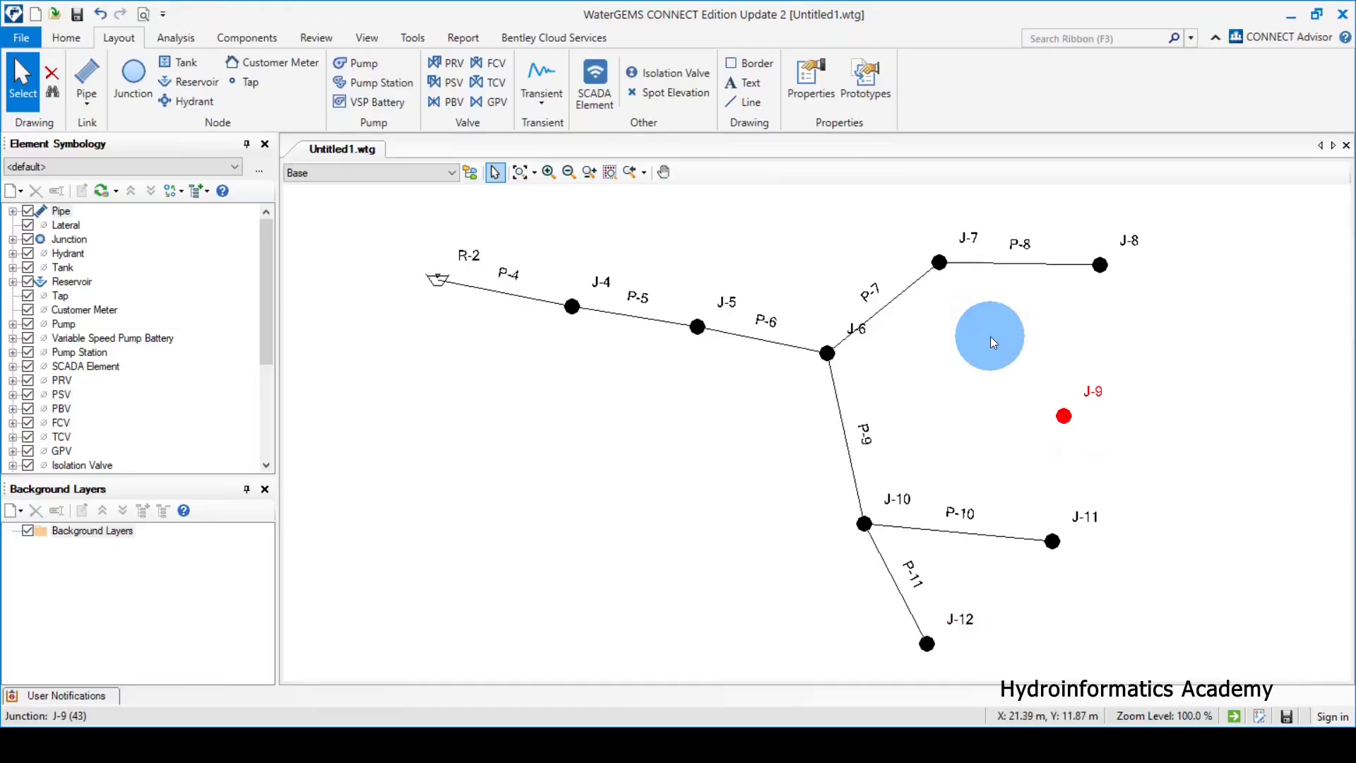
pyautogui.press('Delete')
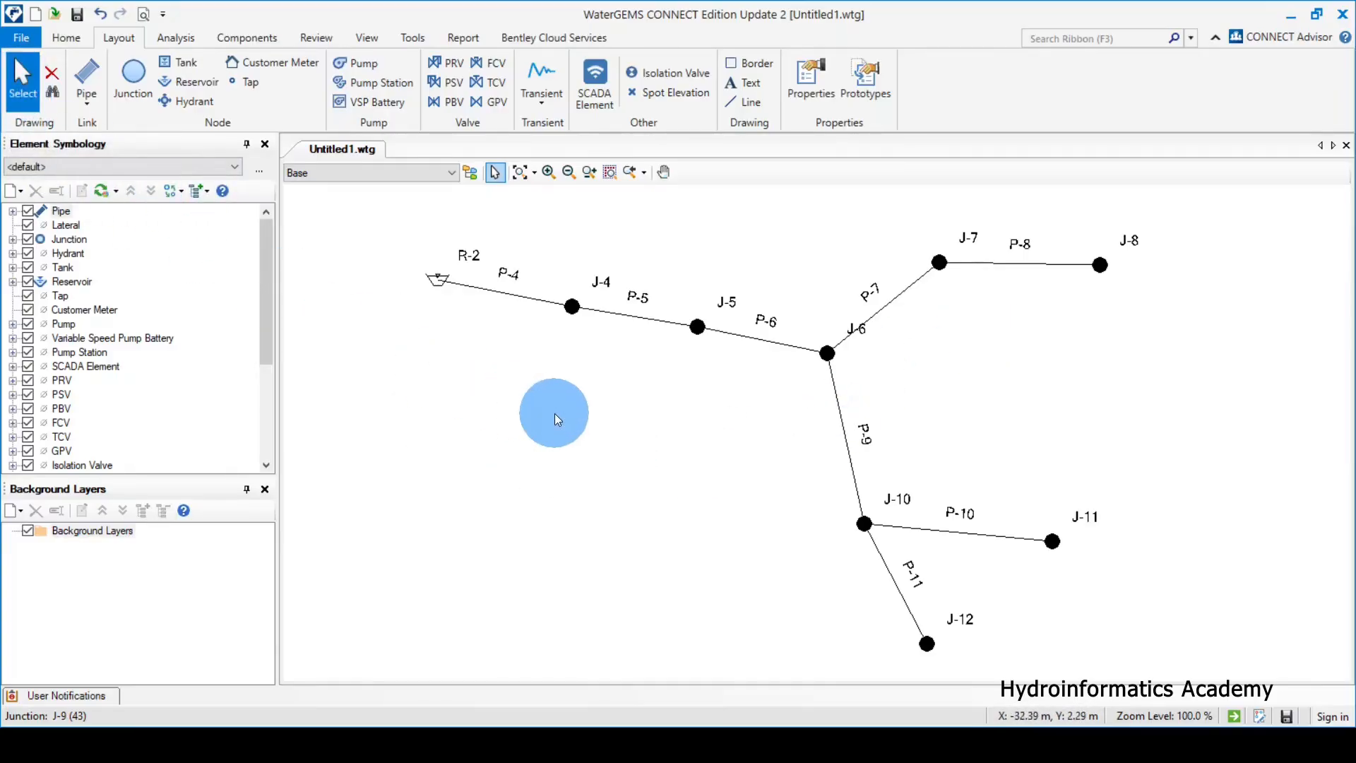
# Review the properties of reservoir R-2, including its geometry, physical and water quality attributes, and close them
pyautogui.doubleClick(439, 284)
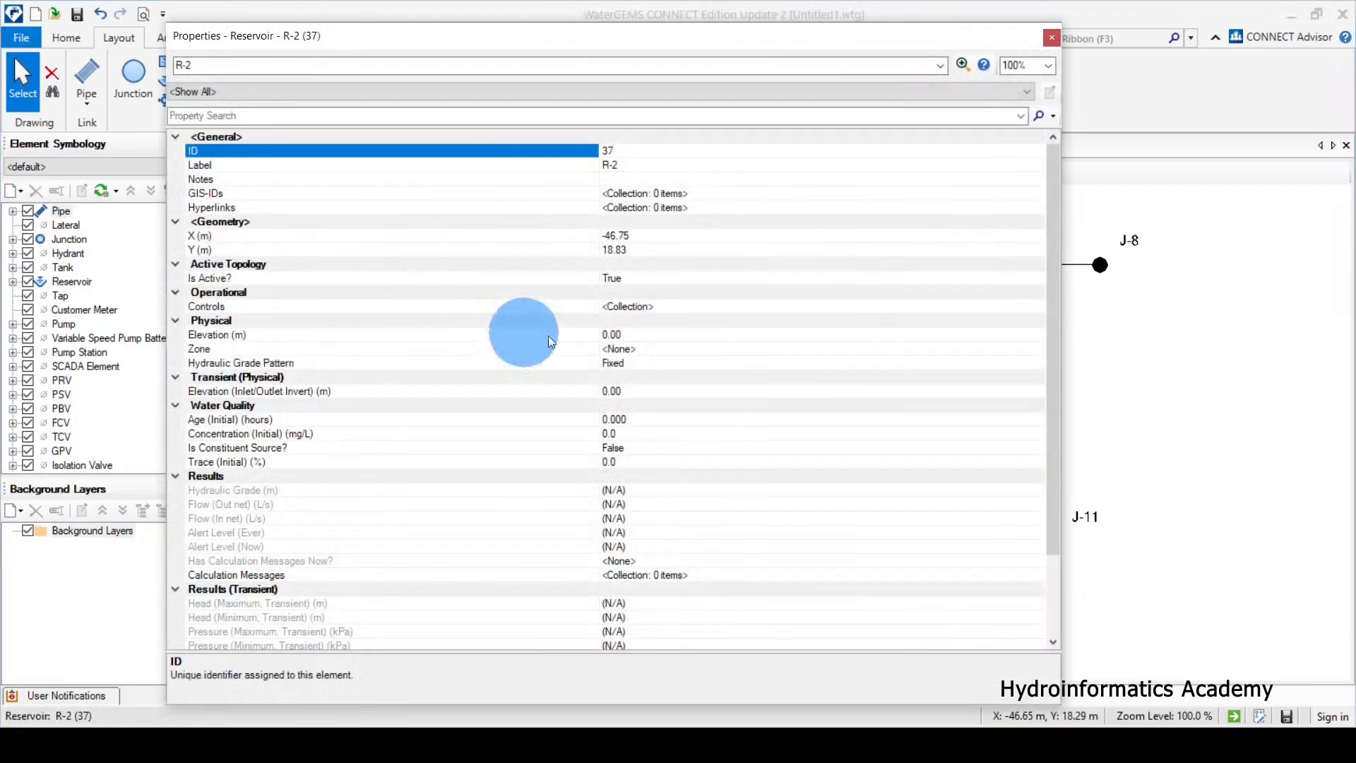
pyautogui.moveTo(862, 38); pyautogui.dragTo(933, 32)
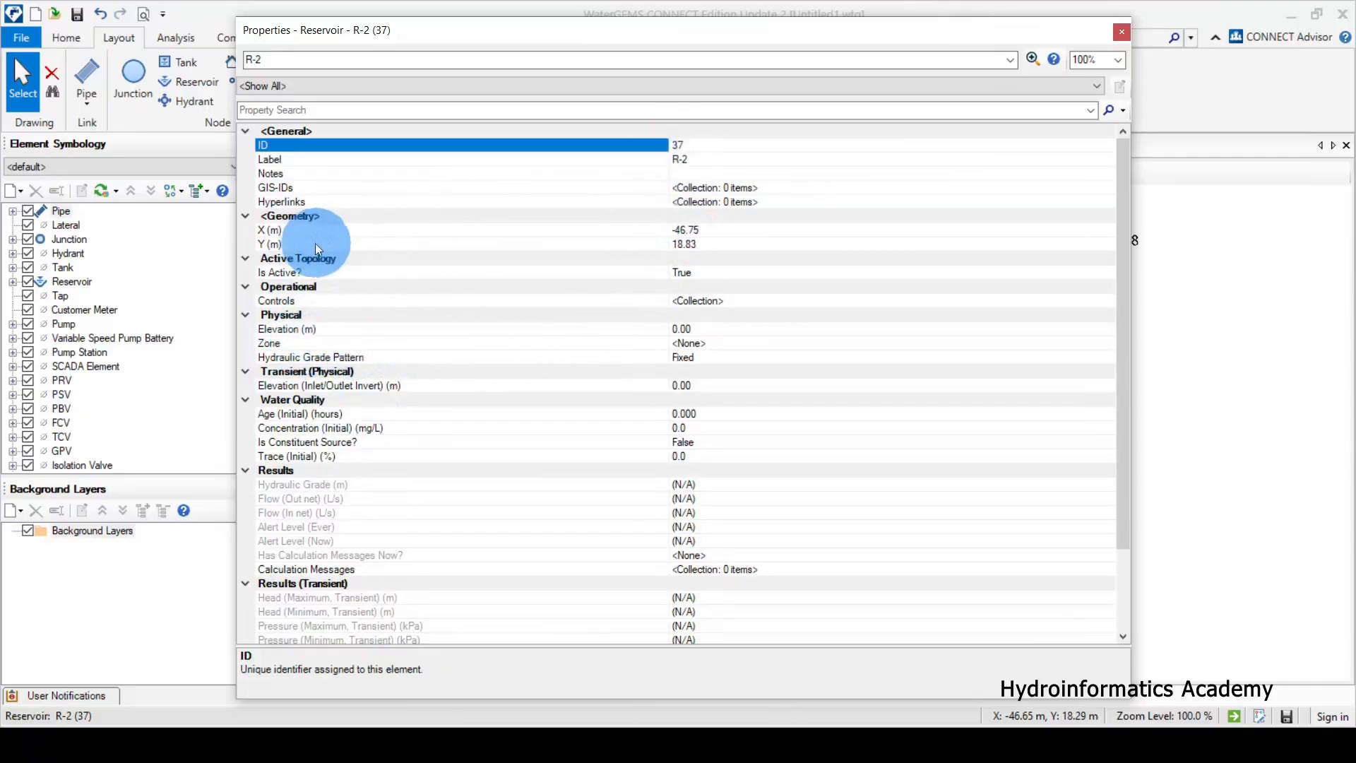
pyautogui.scroll(-2, 553, 340)
pyautogui.scroll(2, 553, 342)
pyautogui.scroll(-2, 552, 346)
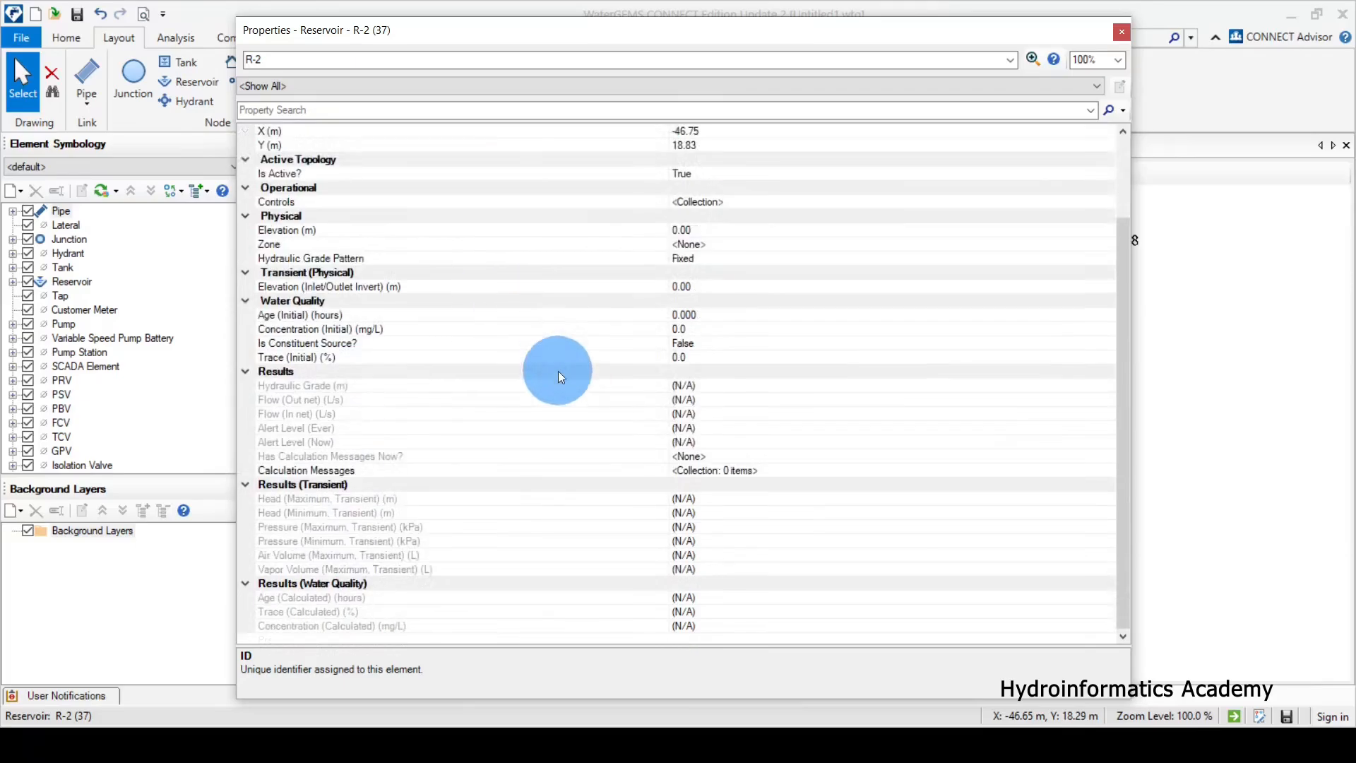
pyautogui.scroll(2, 555, 367)
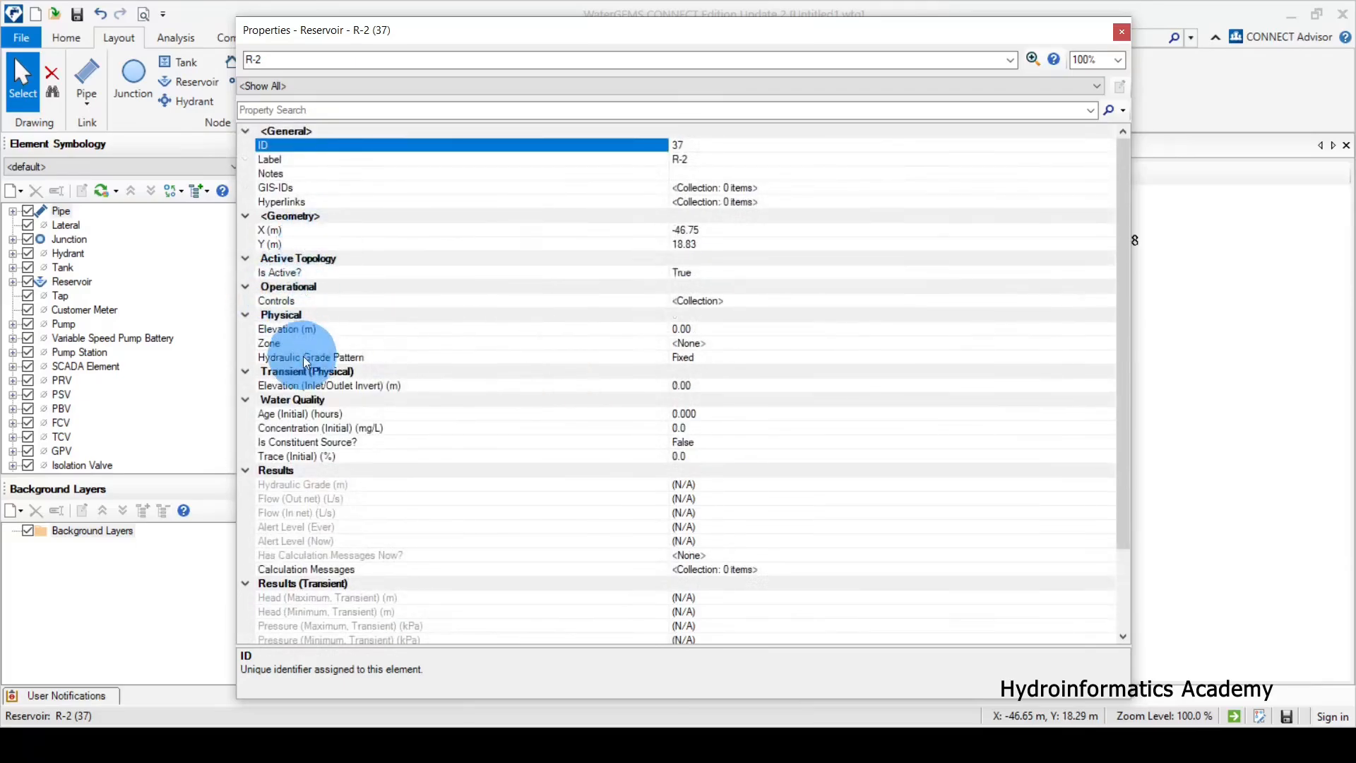
pyautogui.click(283, 315)
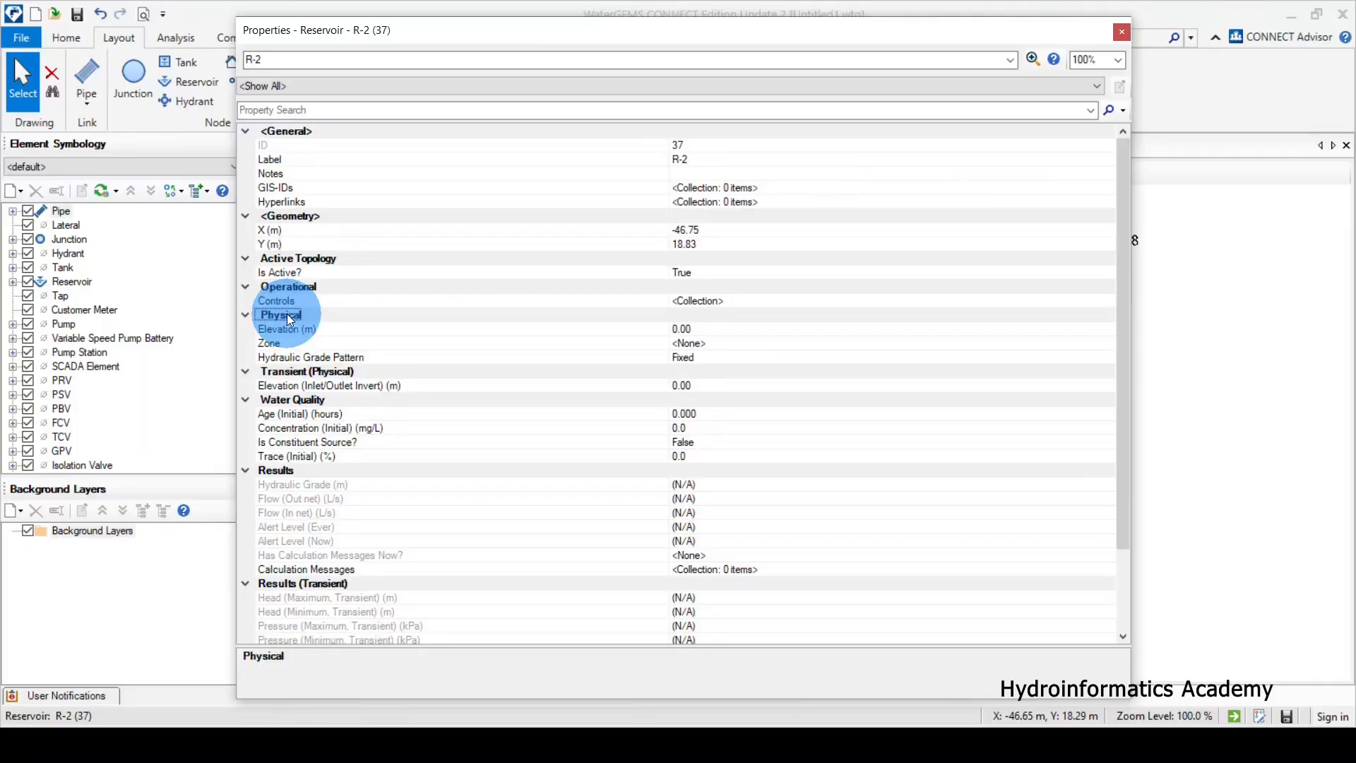
pyautogui.click(1122, 32)
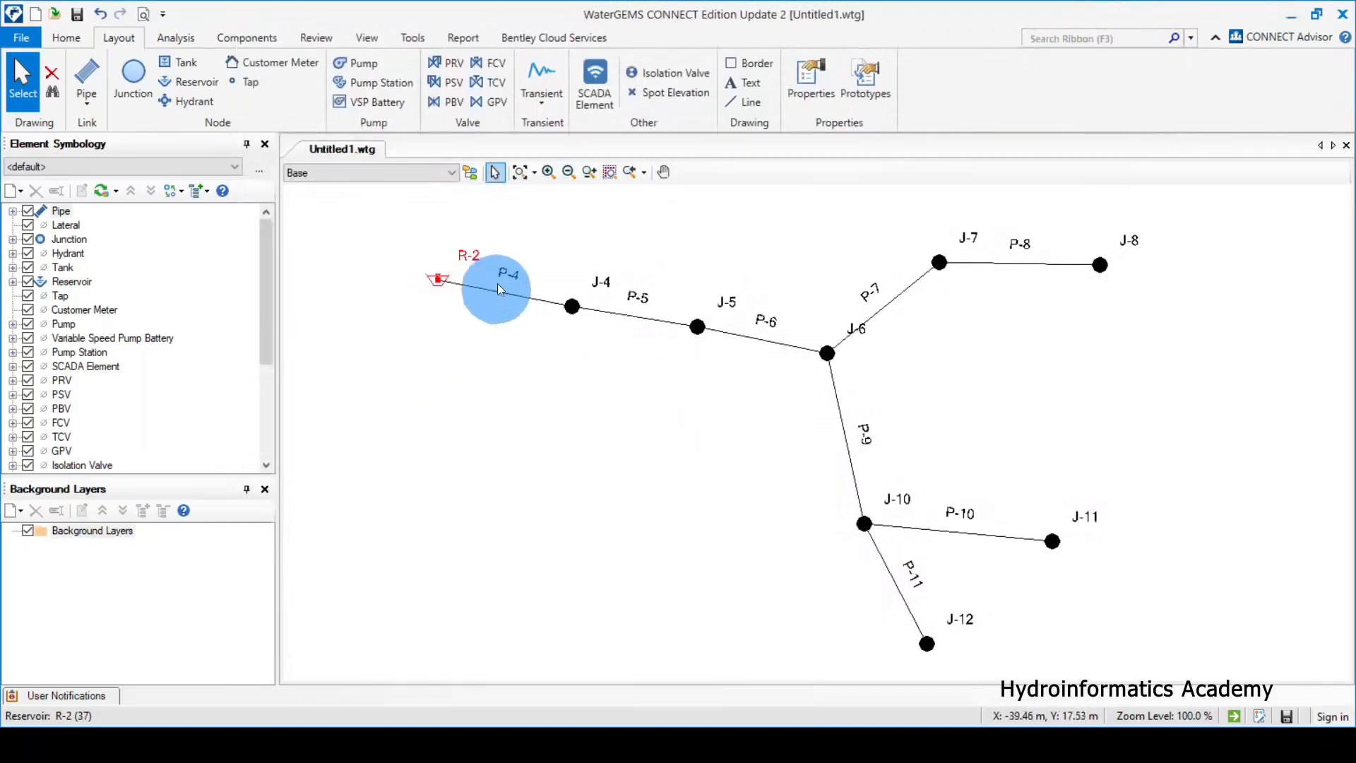
# Set the elevation of reservoir R-2 to 90 m in its physical properties
pyautogui.doubleClick(438, 280)
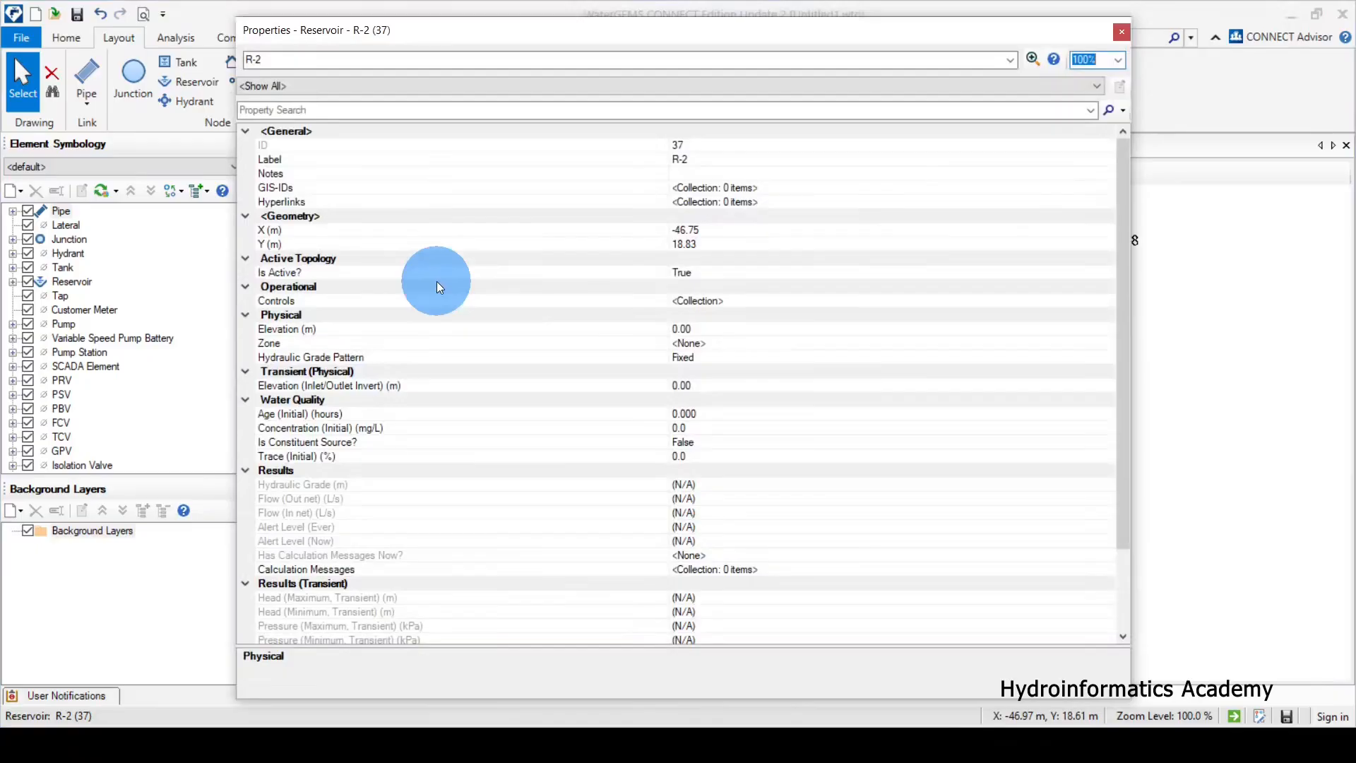
pyautogui.click(295, 317)
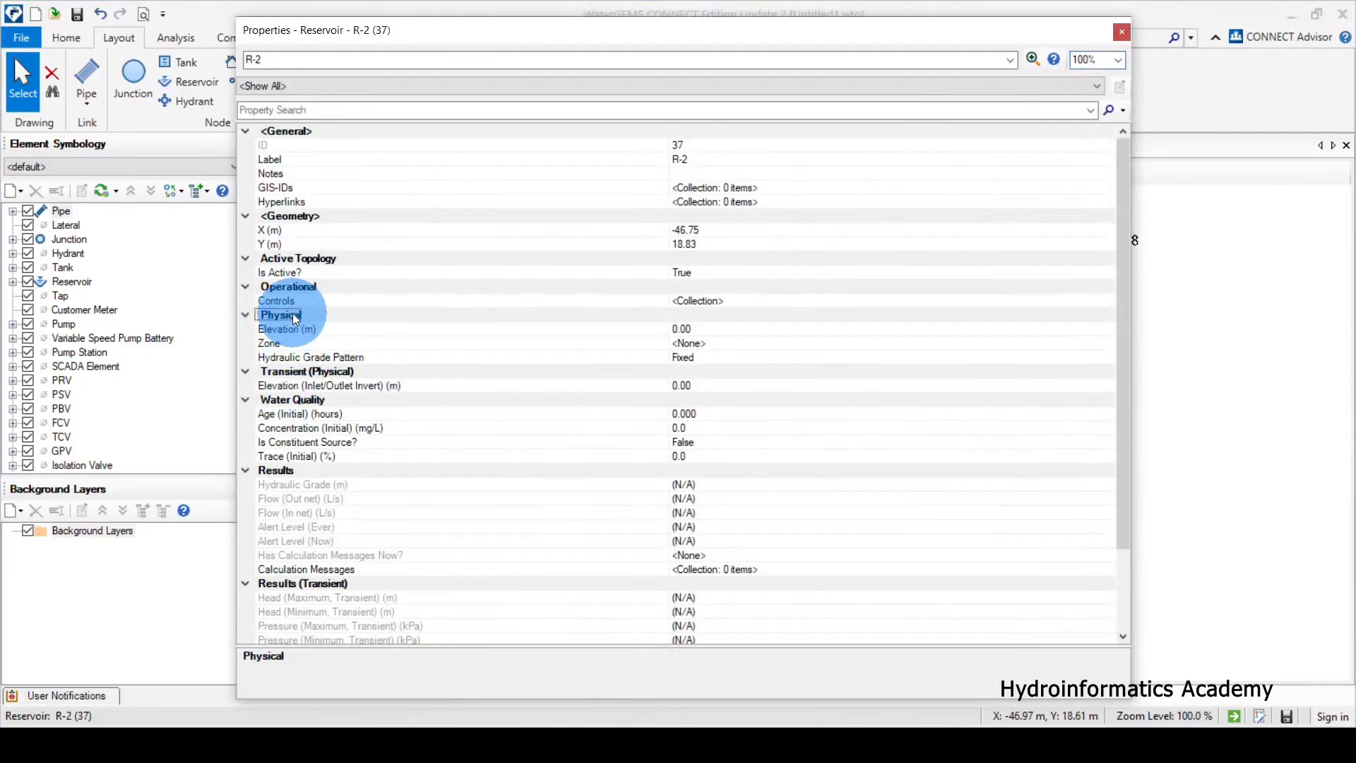
pyautogui.click(284, 329)
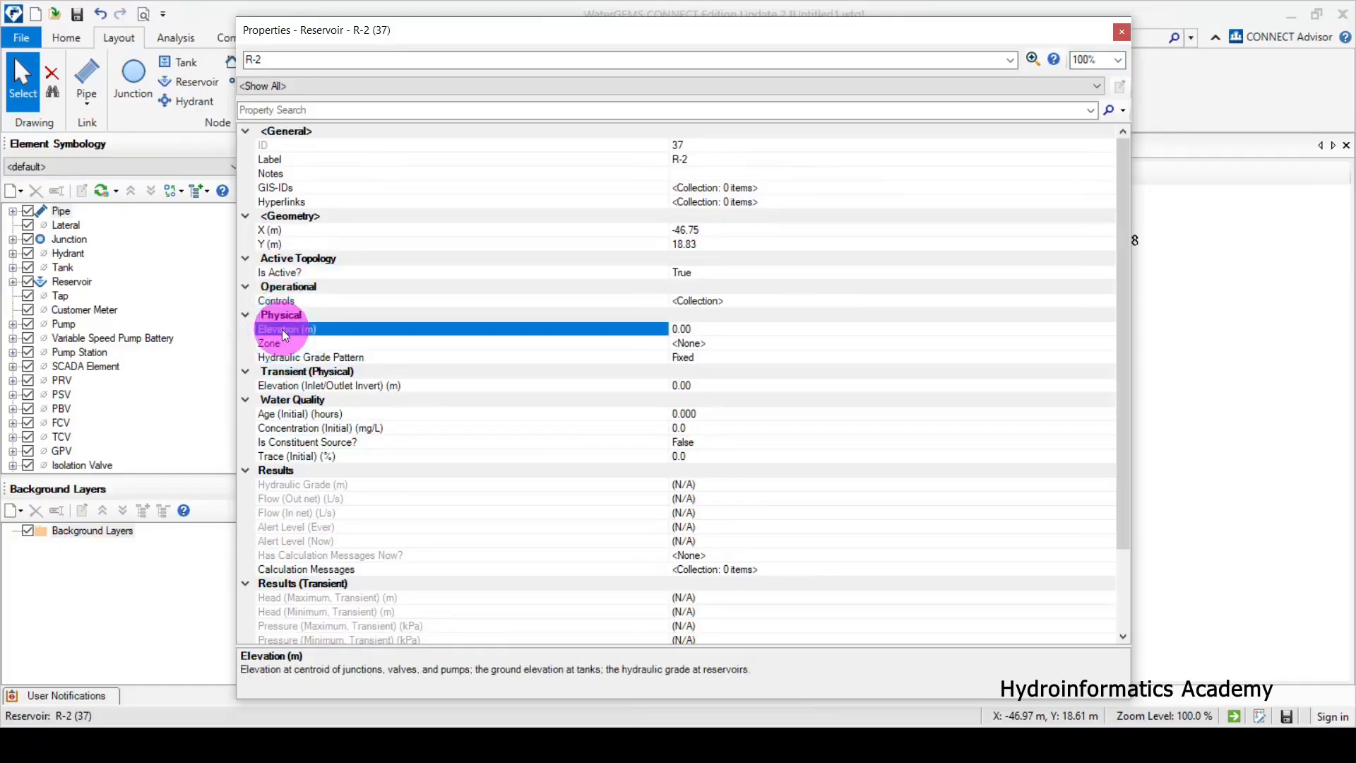
pyautogui.click(279, 345)
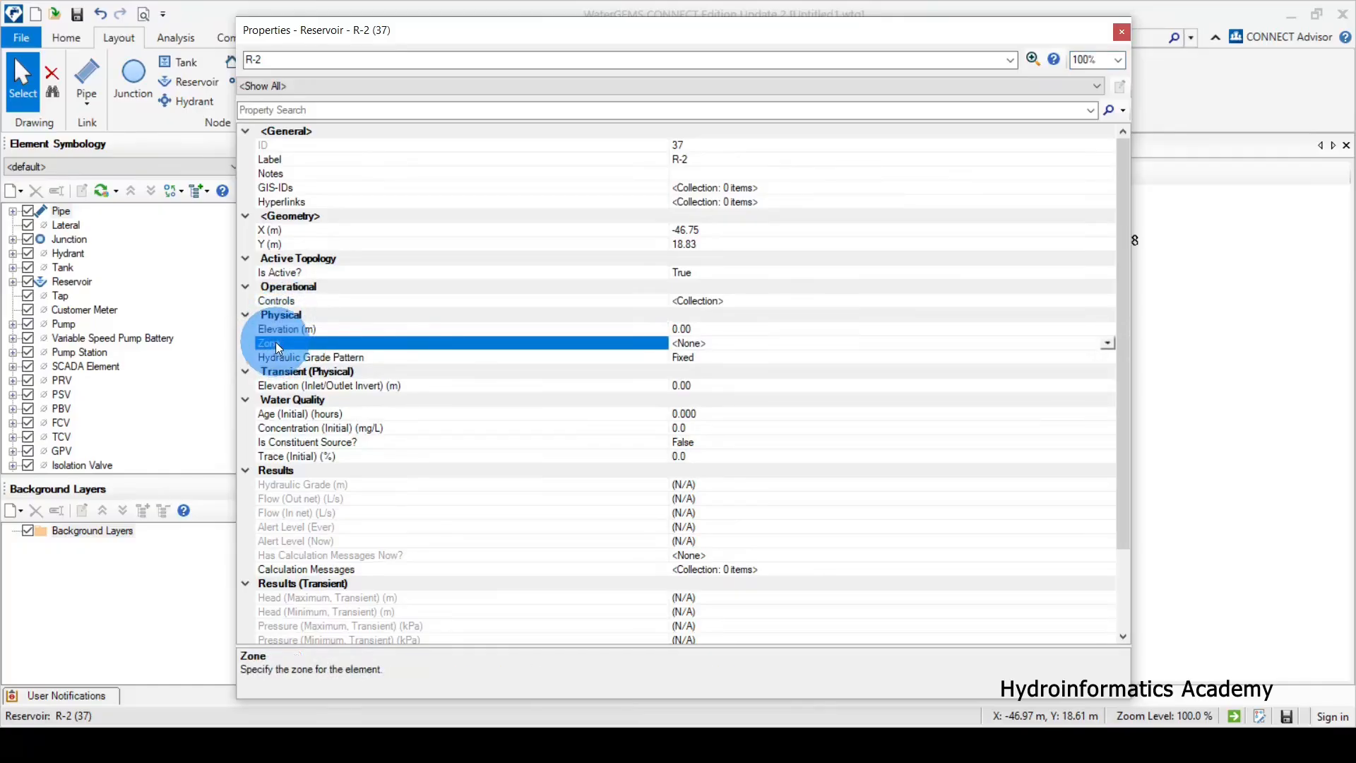
pyautogui.click(304, 330)
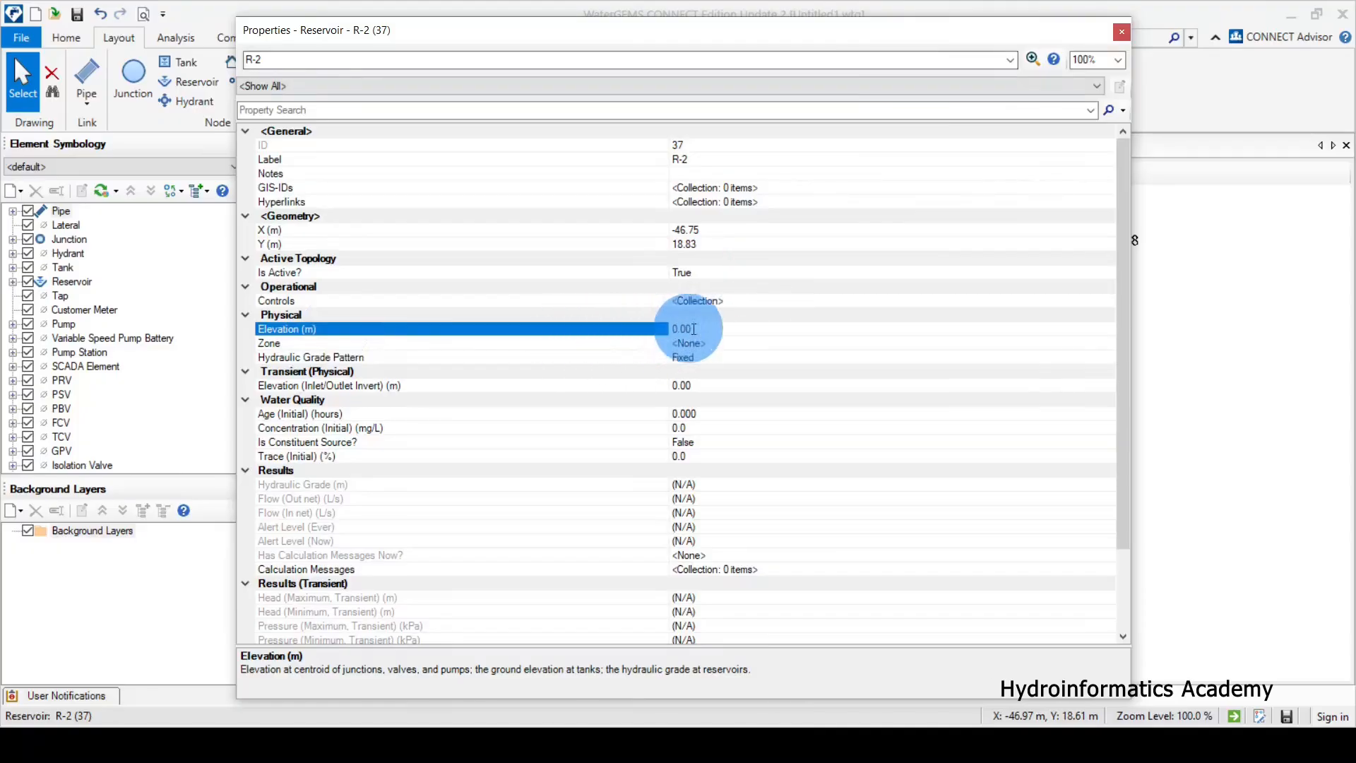
pyautogui.moveTo(689, 328); pyautogui.dragTo(642, 328)
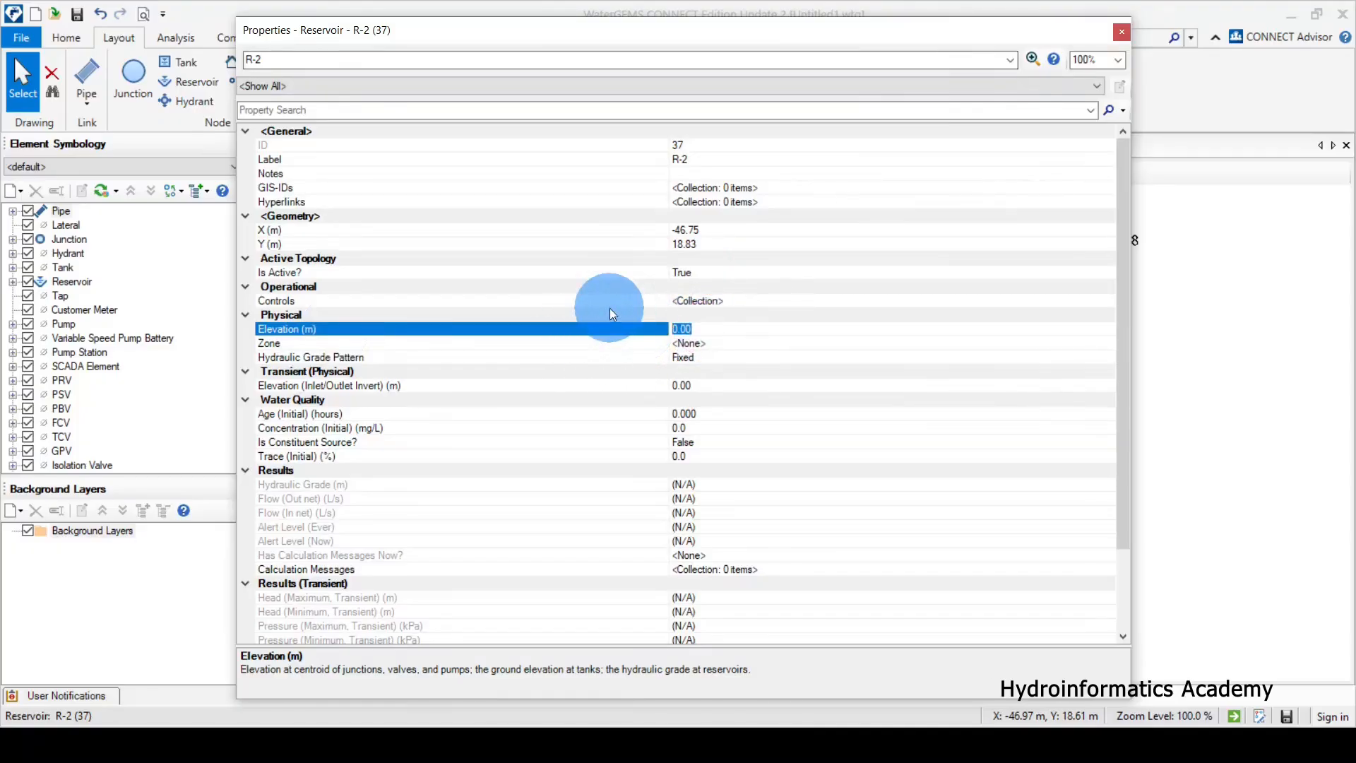
pyautogui.write('90')
pyautogui.click(1122, 32)
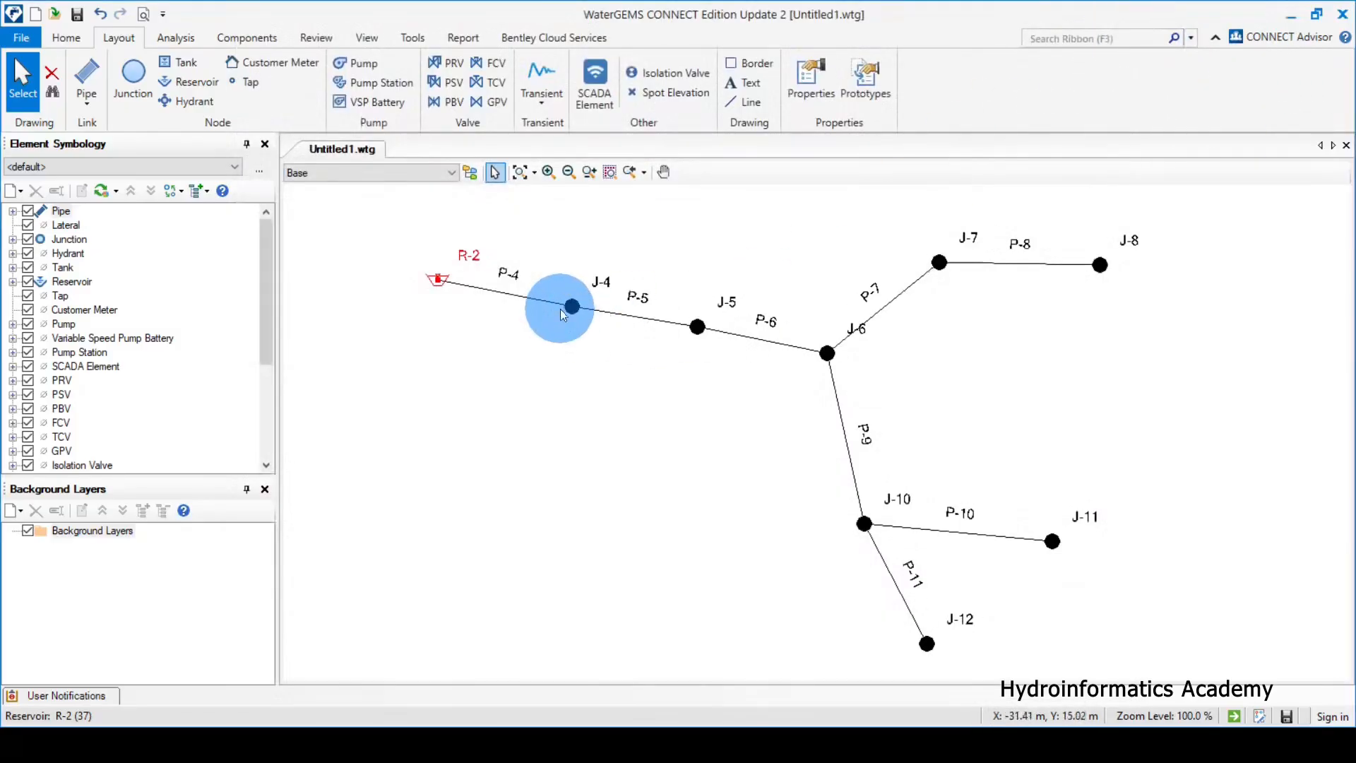
# Set the elevation of junction J-4 to 80 m
pyautogui.doubleClick(574, 308)
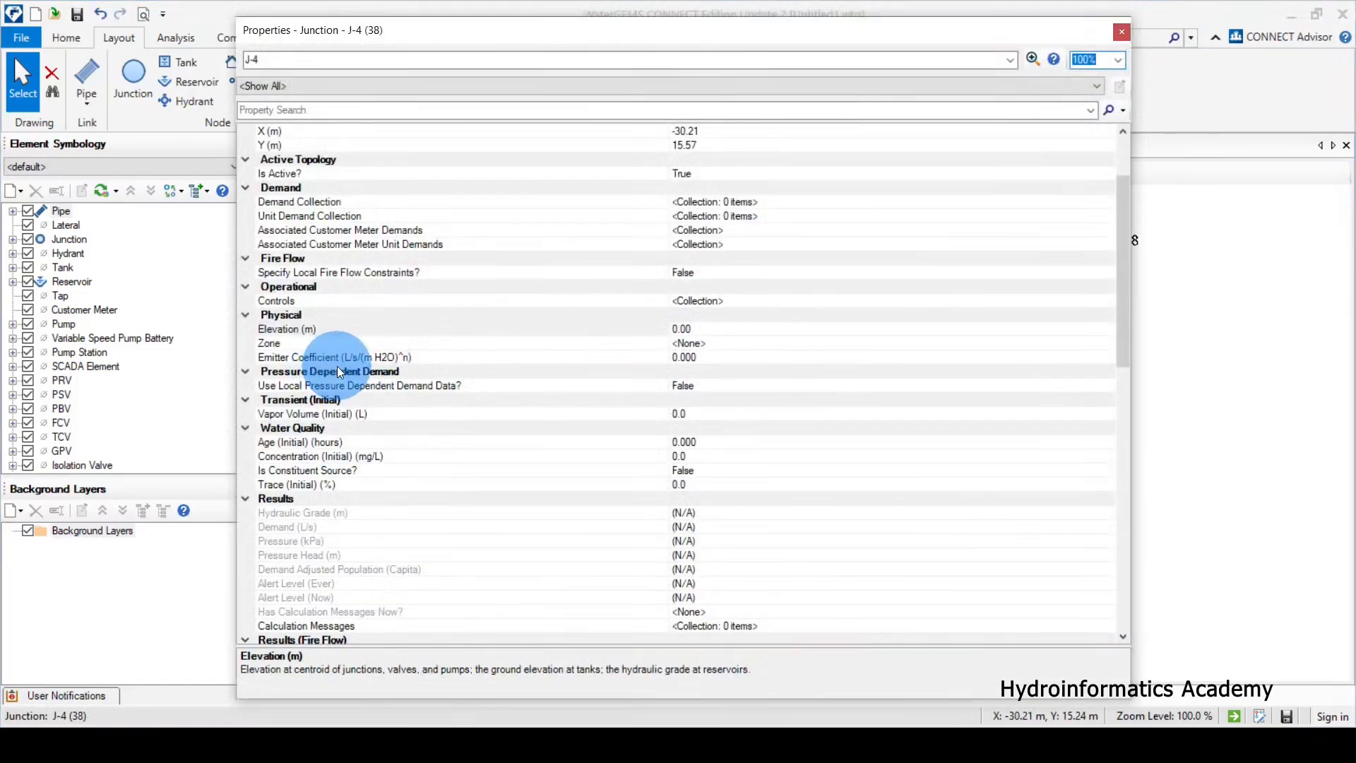
pyautogui.click(295, 327)
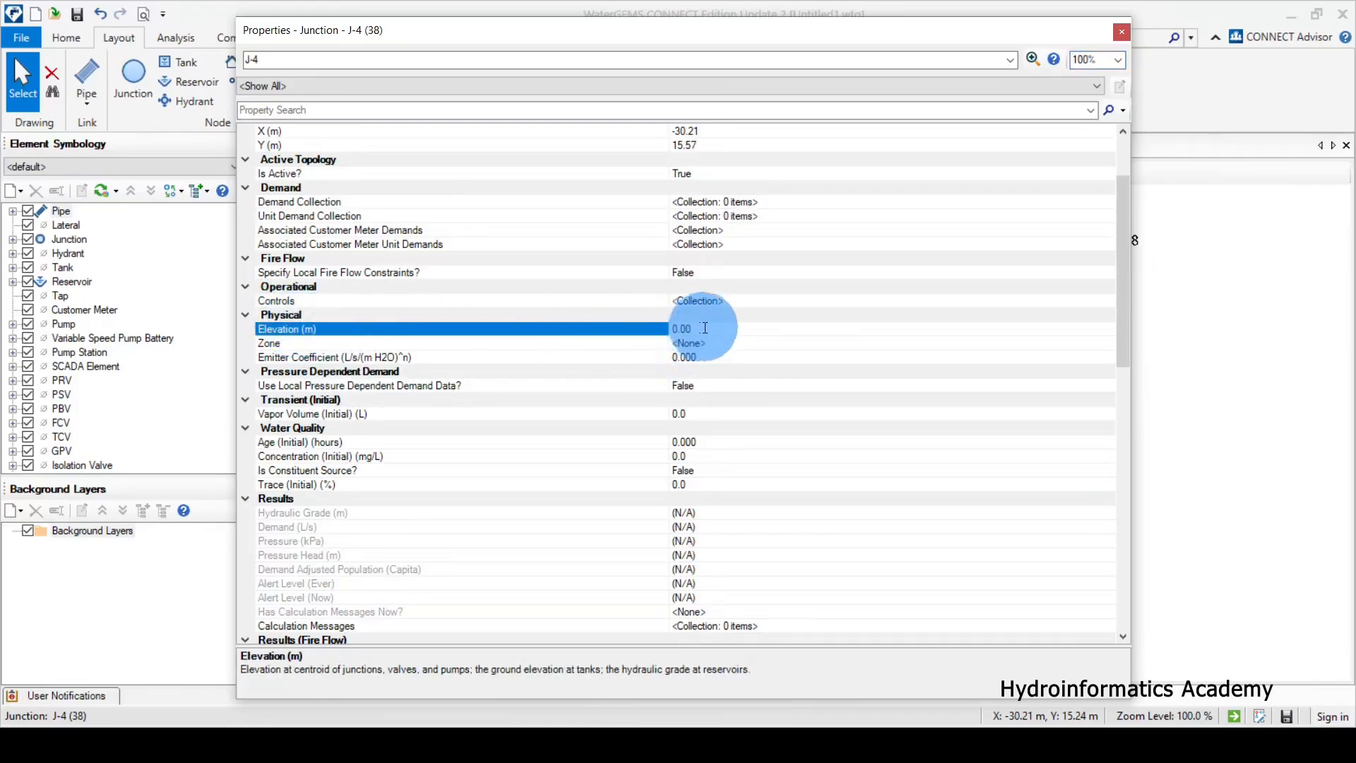
pyautogui.click(682, 329)
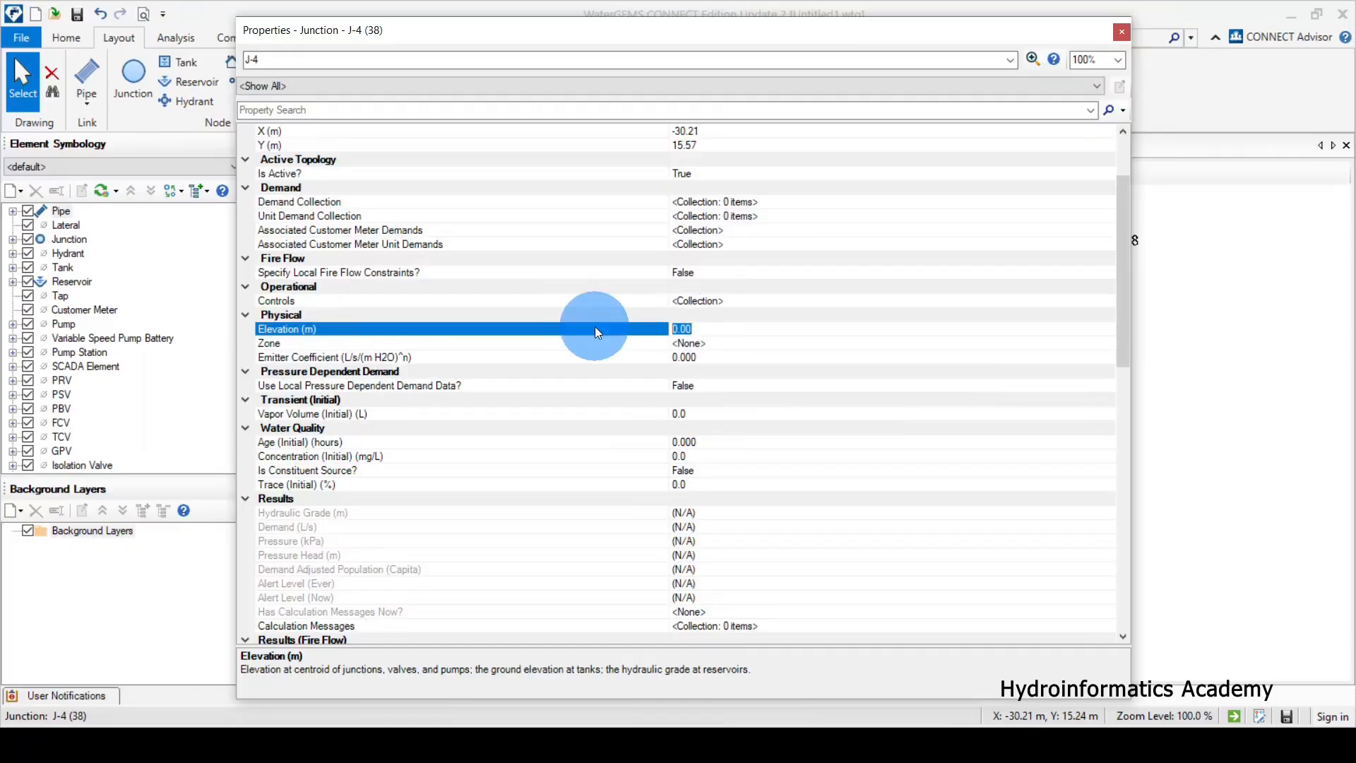
pyautogui.write('80')
pyautogui.click(1123, 30)
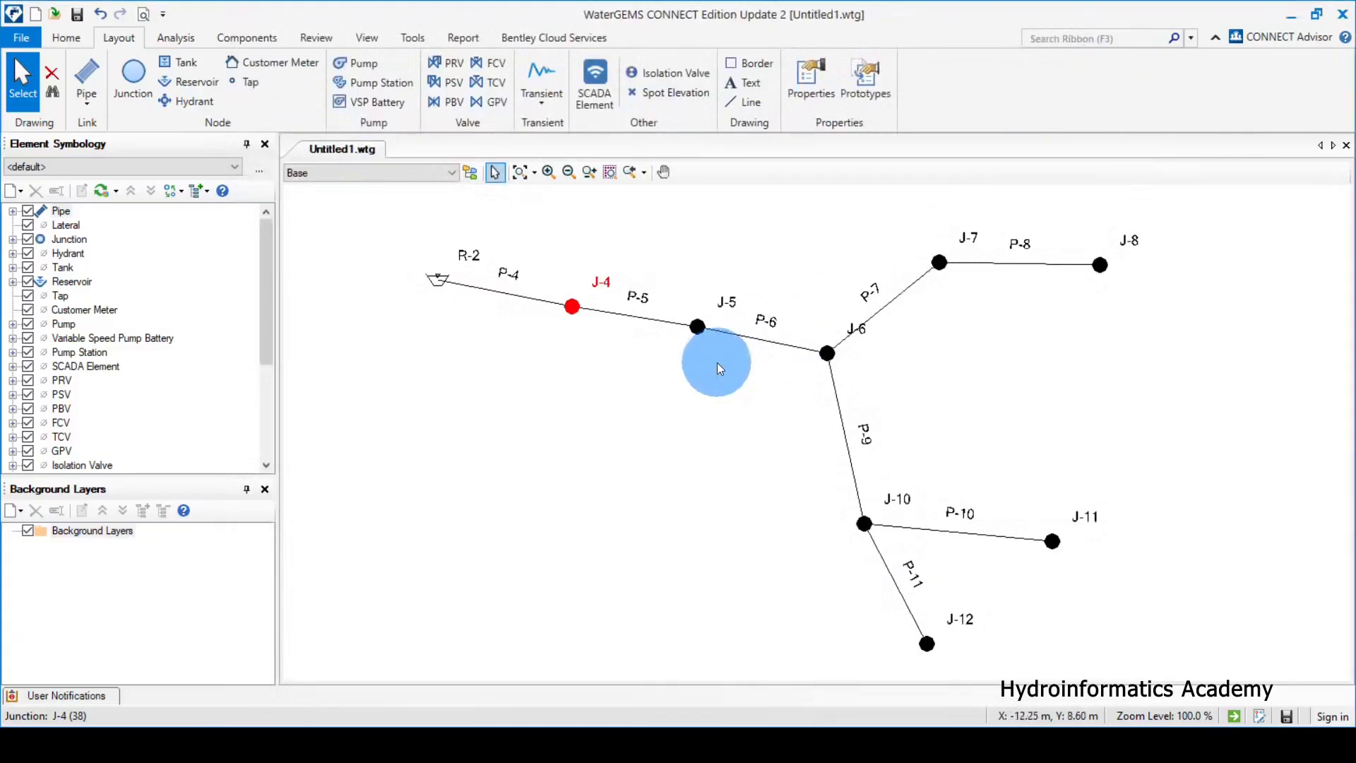
# Set the elevation of junction J-5 to 75 m
pyautogui.click(698, 326)
pyautogui.doubleClick(698, 327)
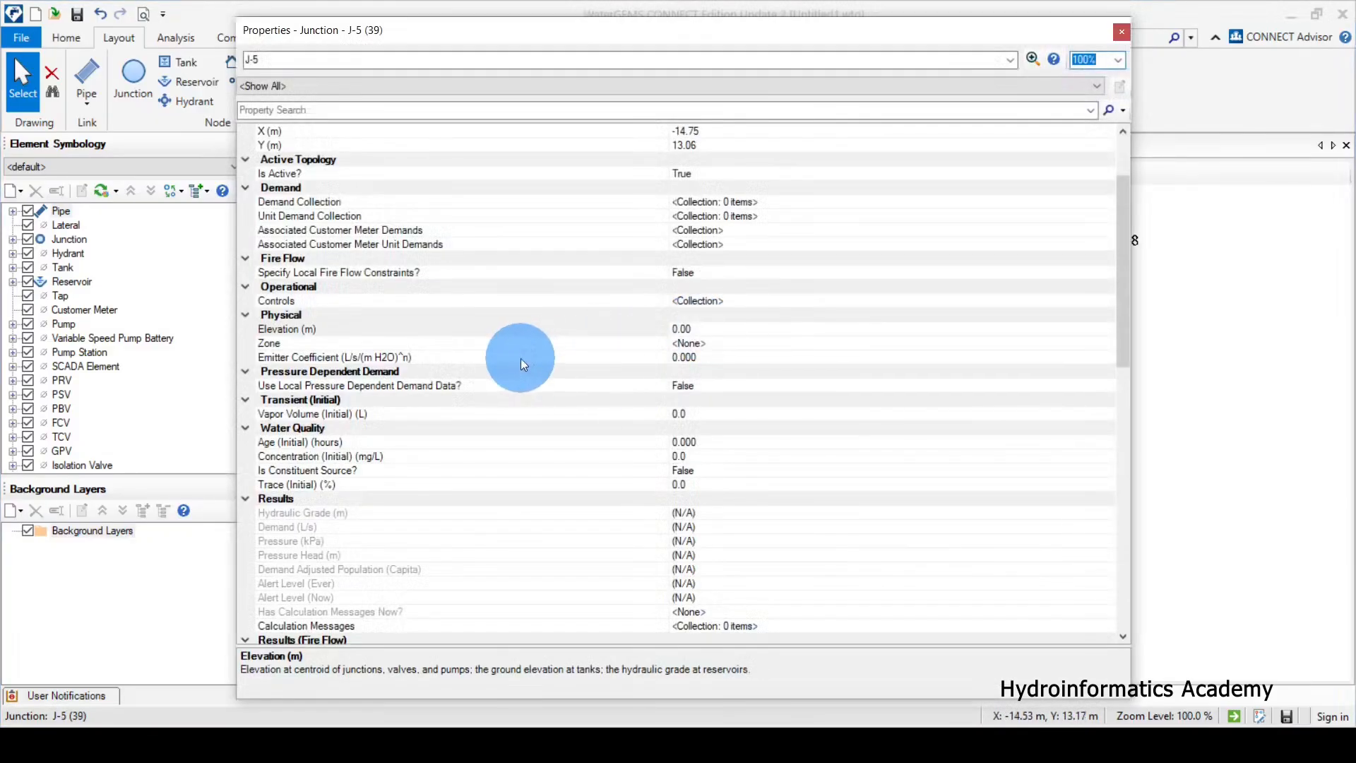
pyautogui.click(281, 329)
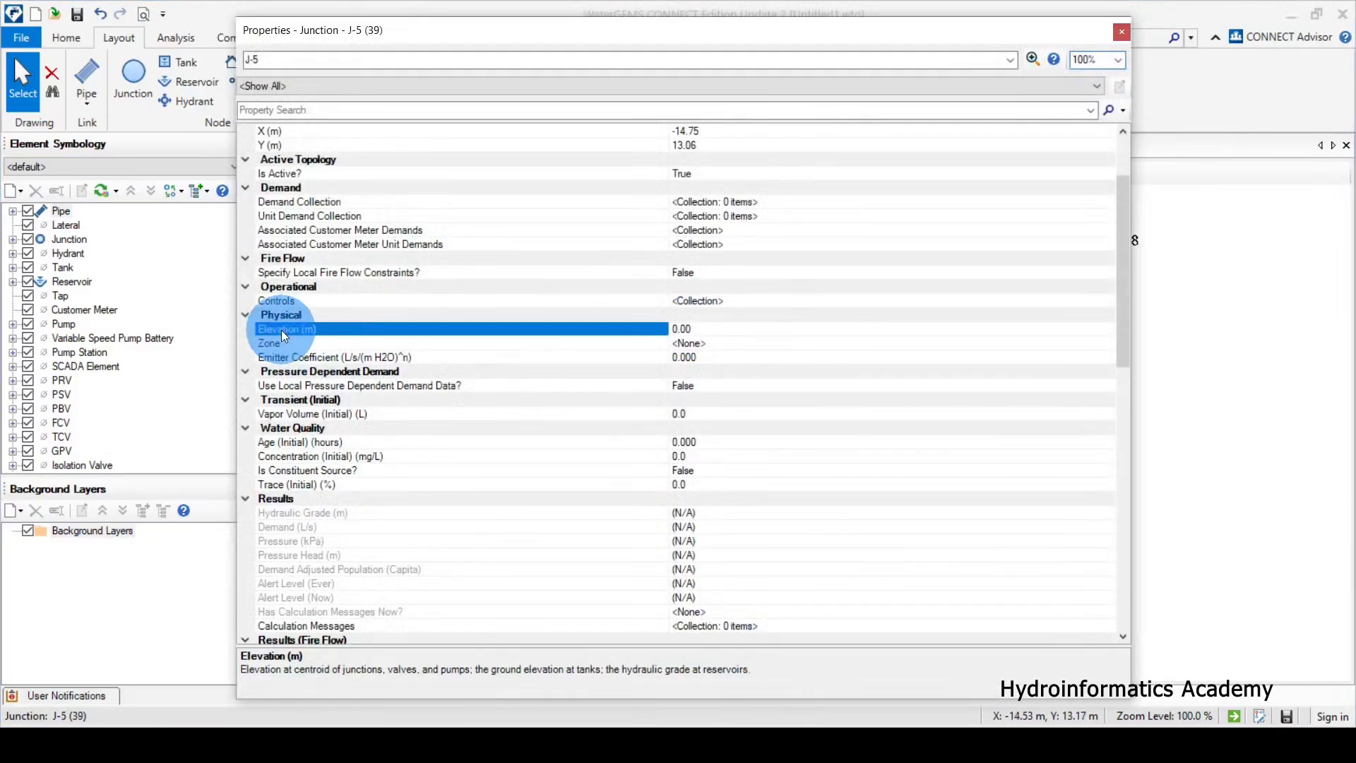
pyautogui.click(697, 325)
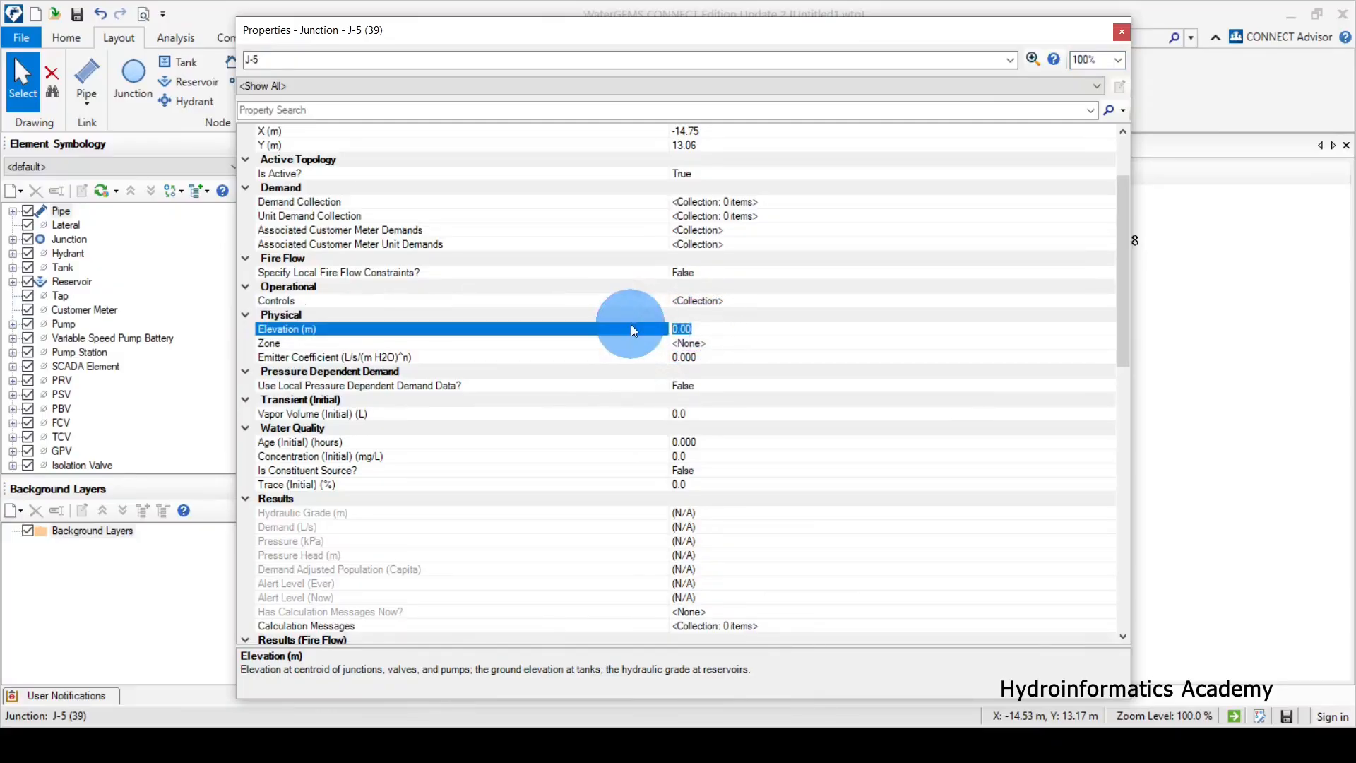
pyautogui.write('75')
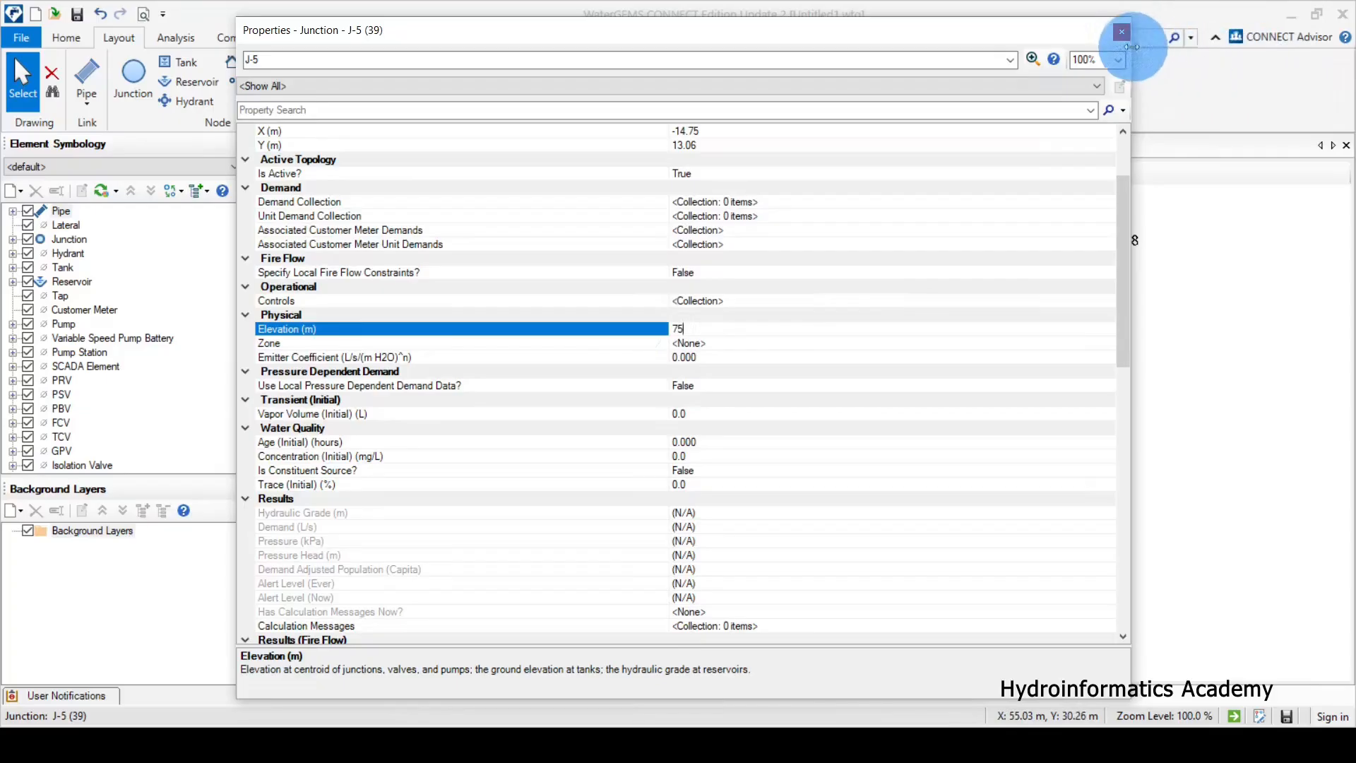
pyautogui.click(1122, 32)
# Set the elevation of junction J-6 to 75 m in its physical properties
pyautogui.click(827, 354)
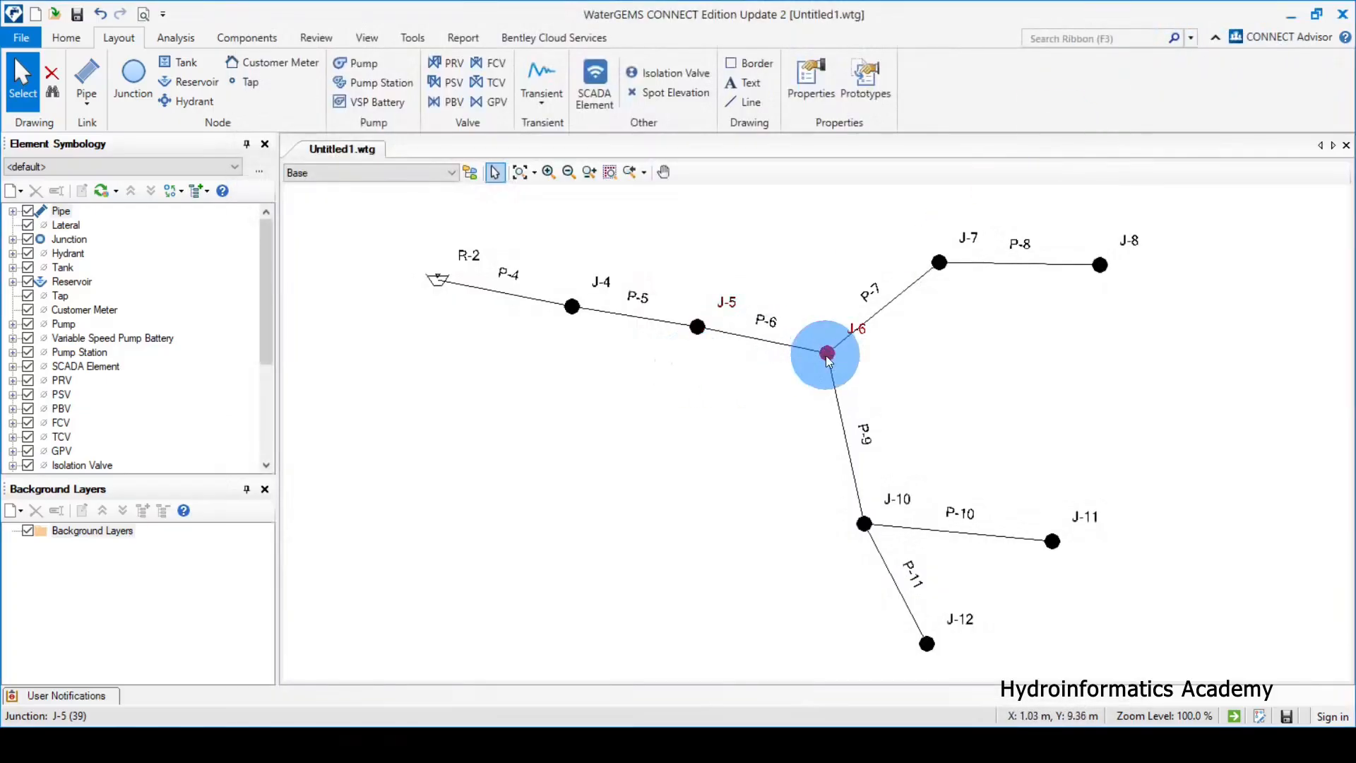
pyautogui.doubleClick(827, 354)
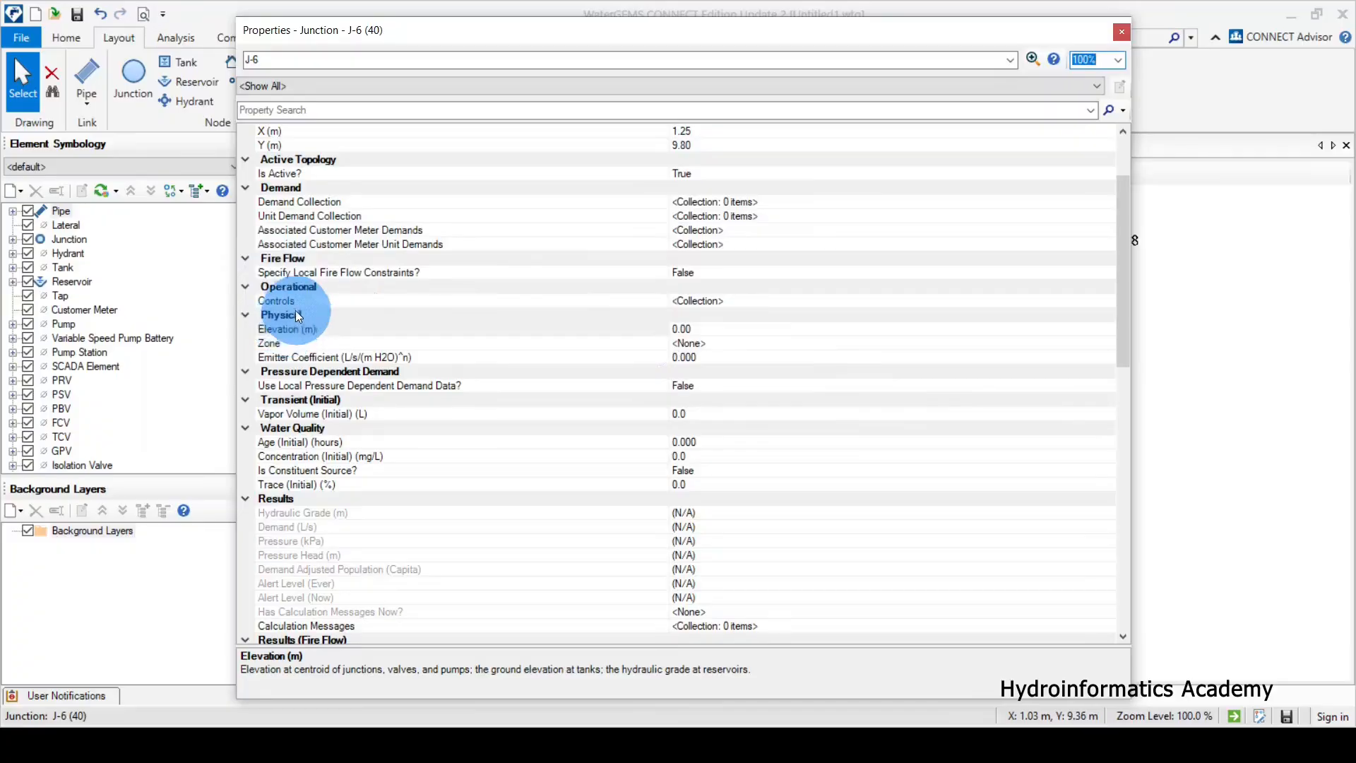
pyautogui.click(287, 327)
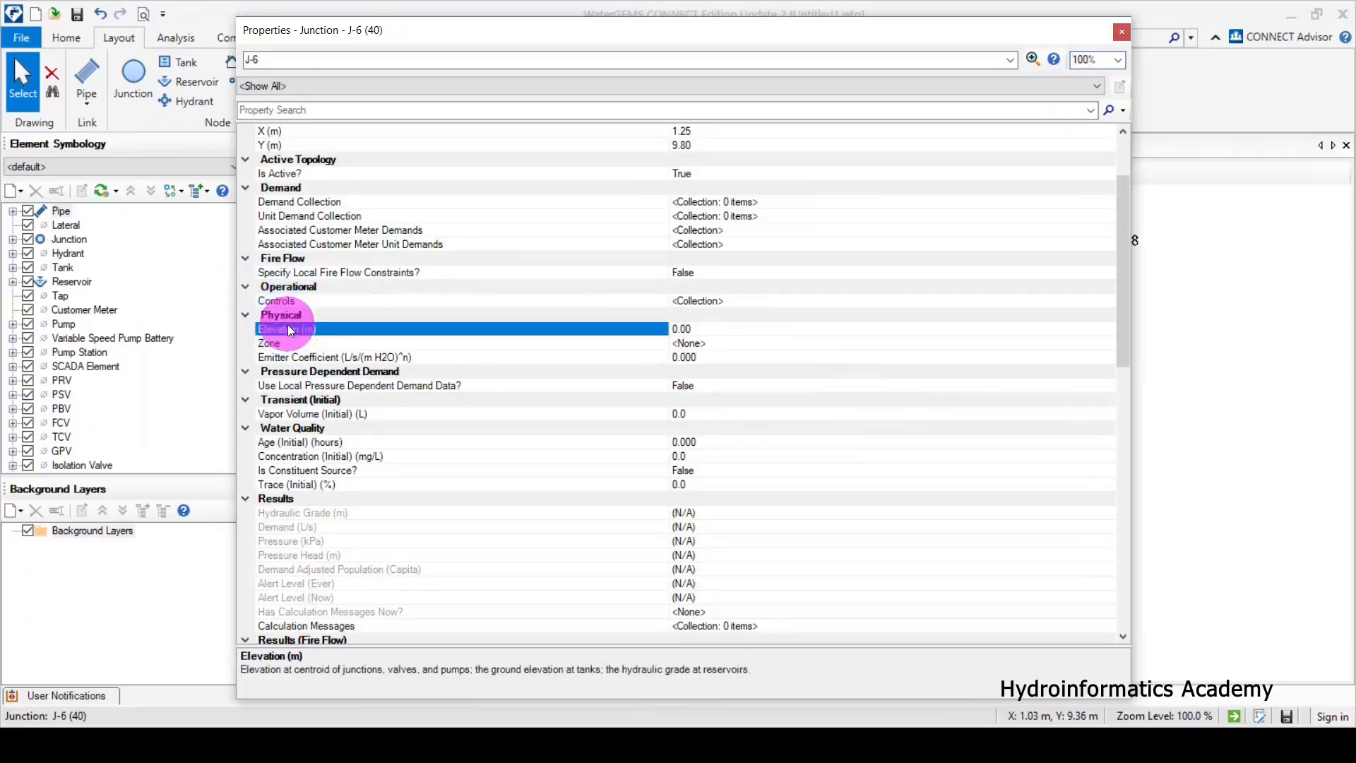
pyautogui.click(648, 329)
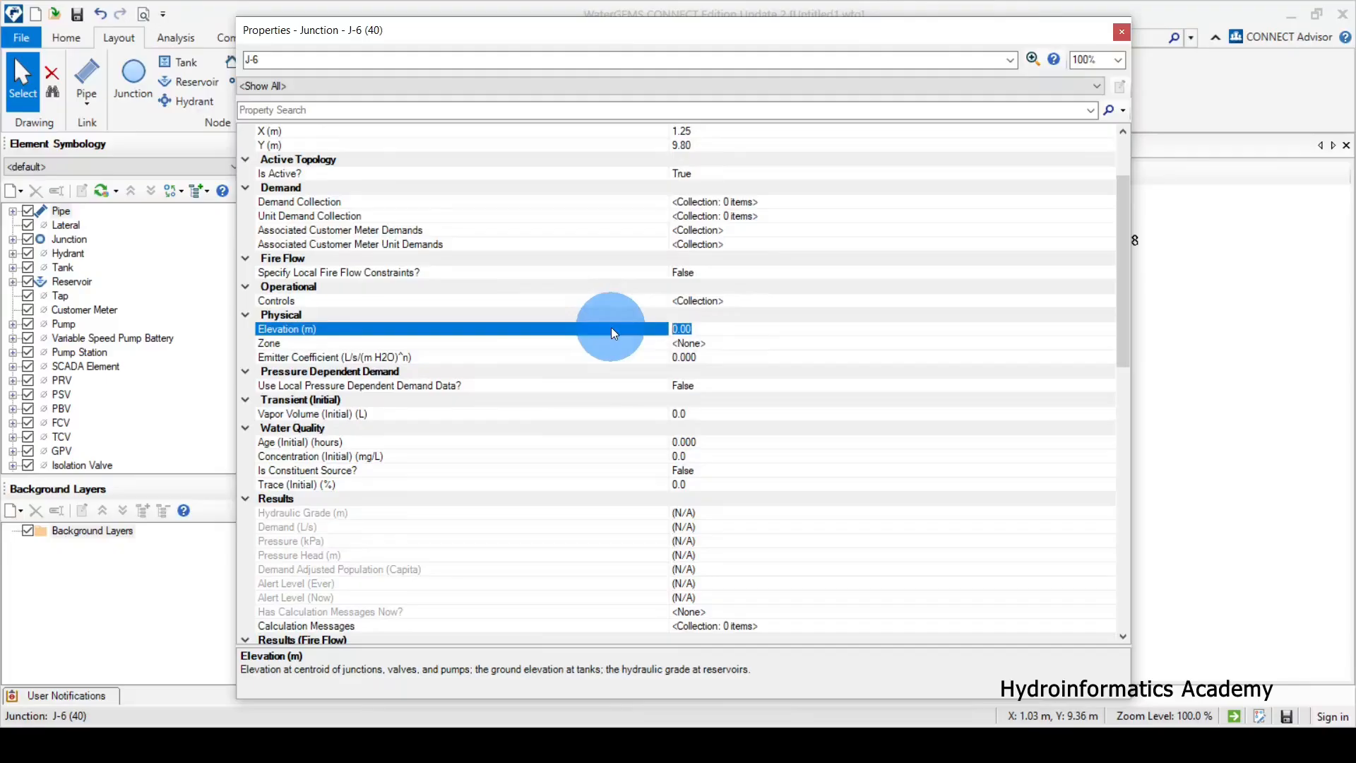
pyautogui.write('75')
pyautogui.click(1124, 32)
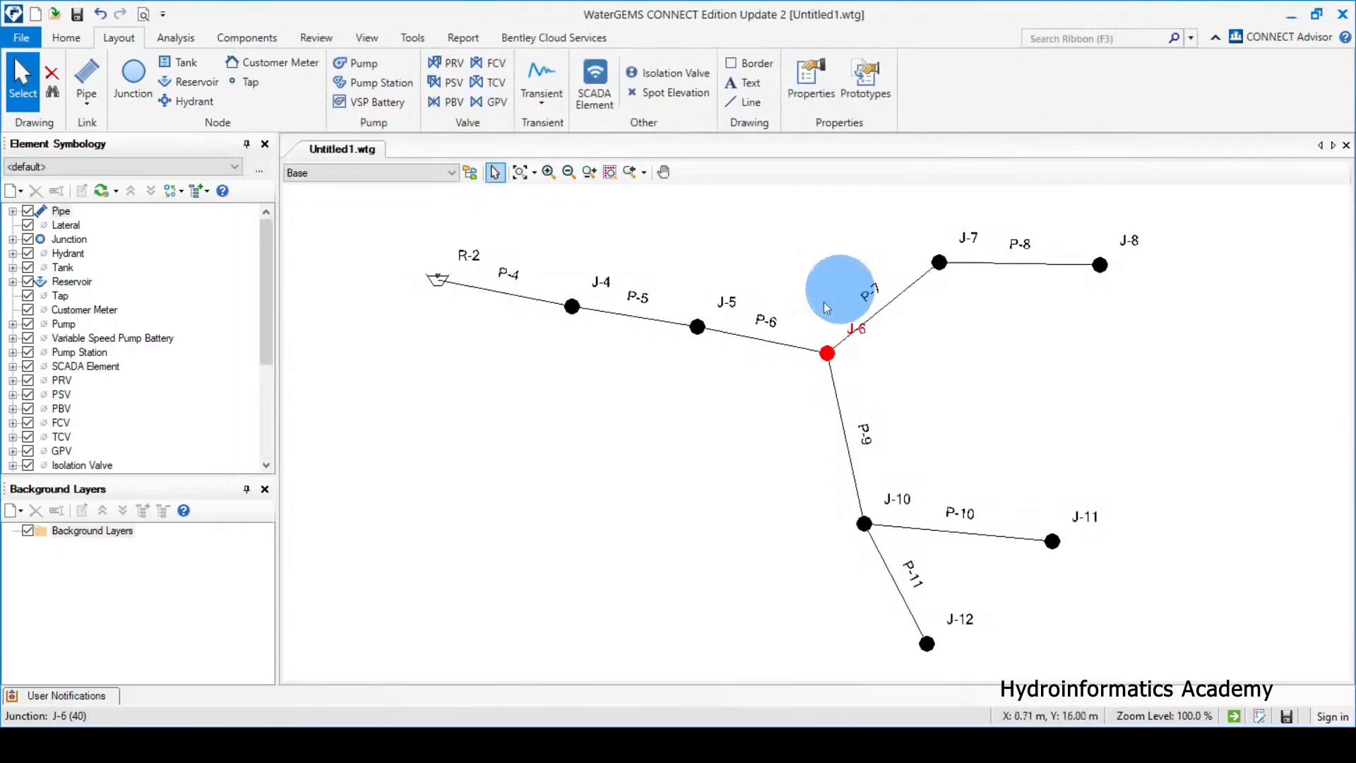
# Check the elevations entered for junctions J-5 and J-6 in their properties, closing each without changes
pyautogui.click(698, 325)
pyautogui.doubleClick(698, 324)
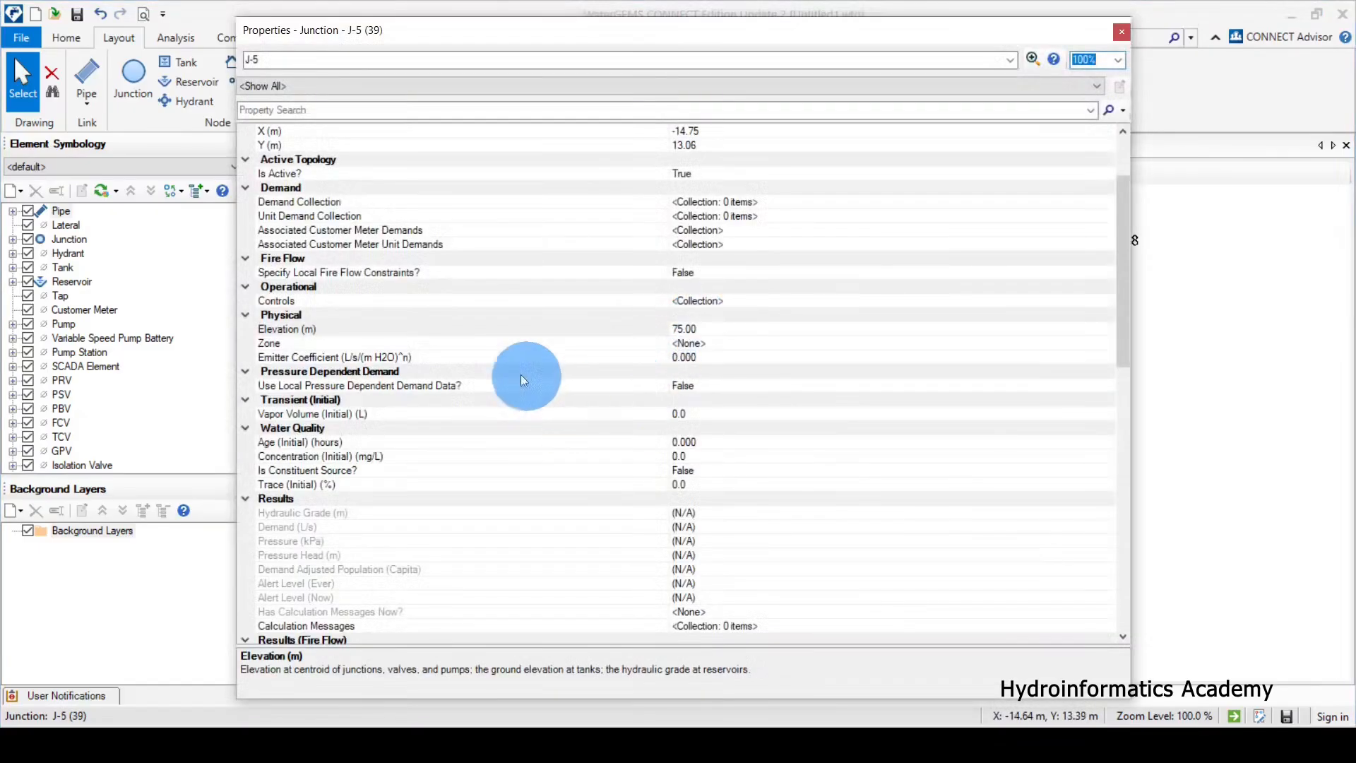
pyautogui.click(369, 332)
pyautogui.click(689, 331)
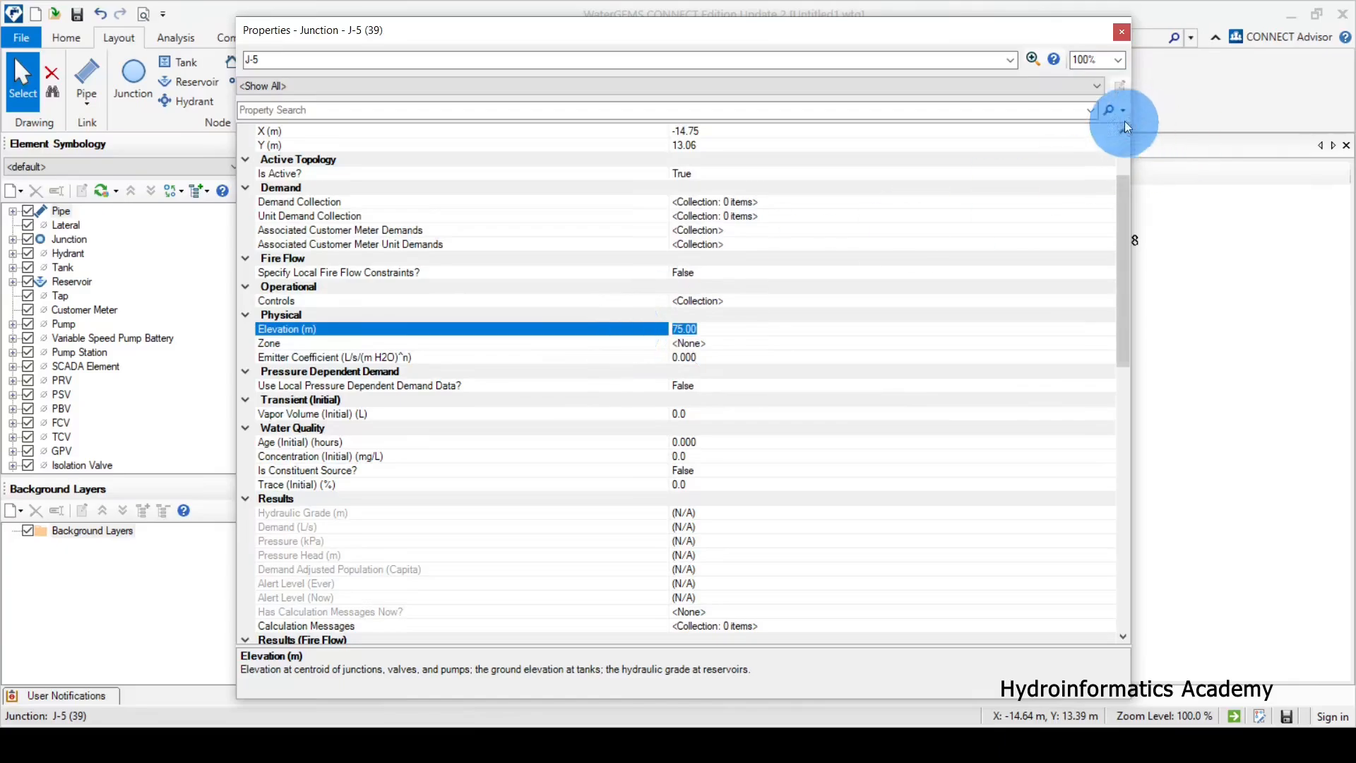
pyautogui.click(1121, 32)
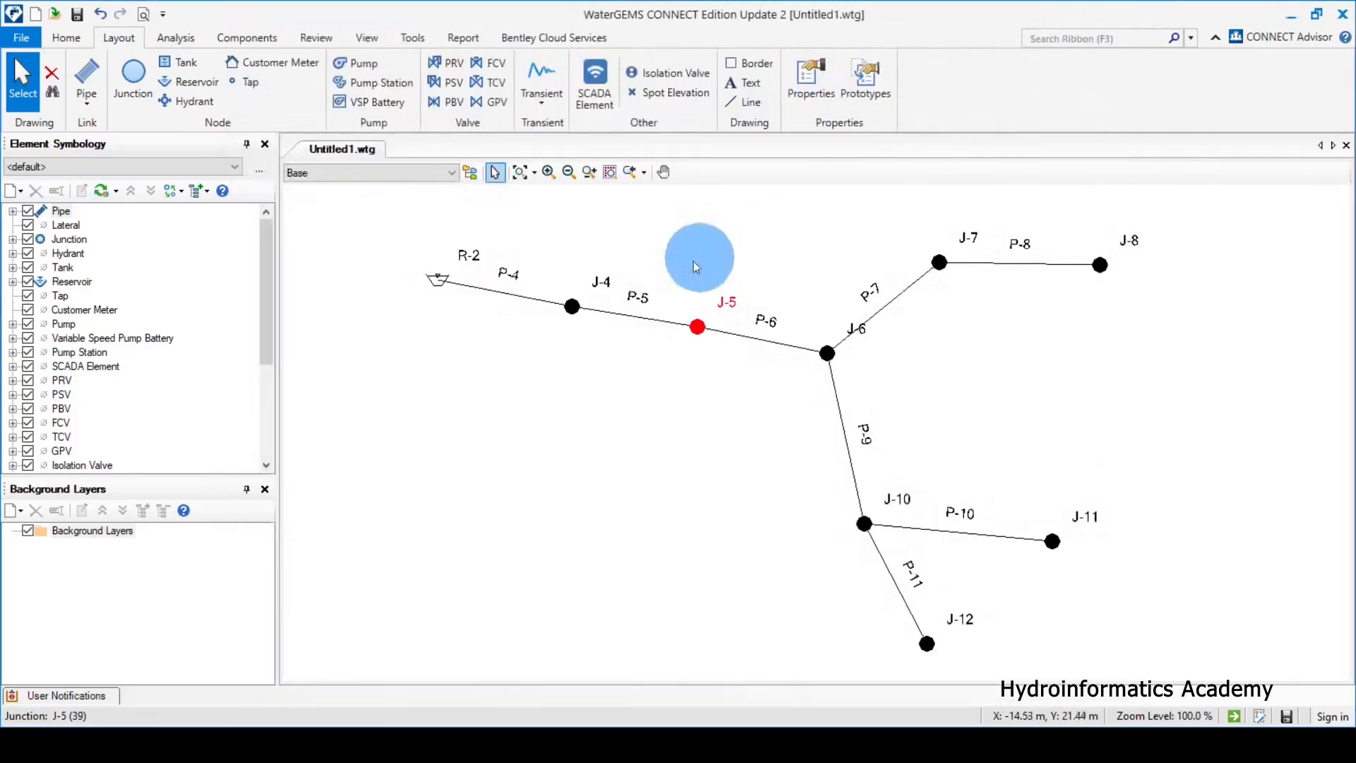
pyautogui.doubleClick(828, 352)
pyautogui.click(713, 334)
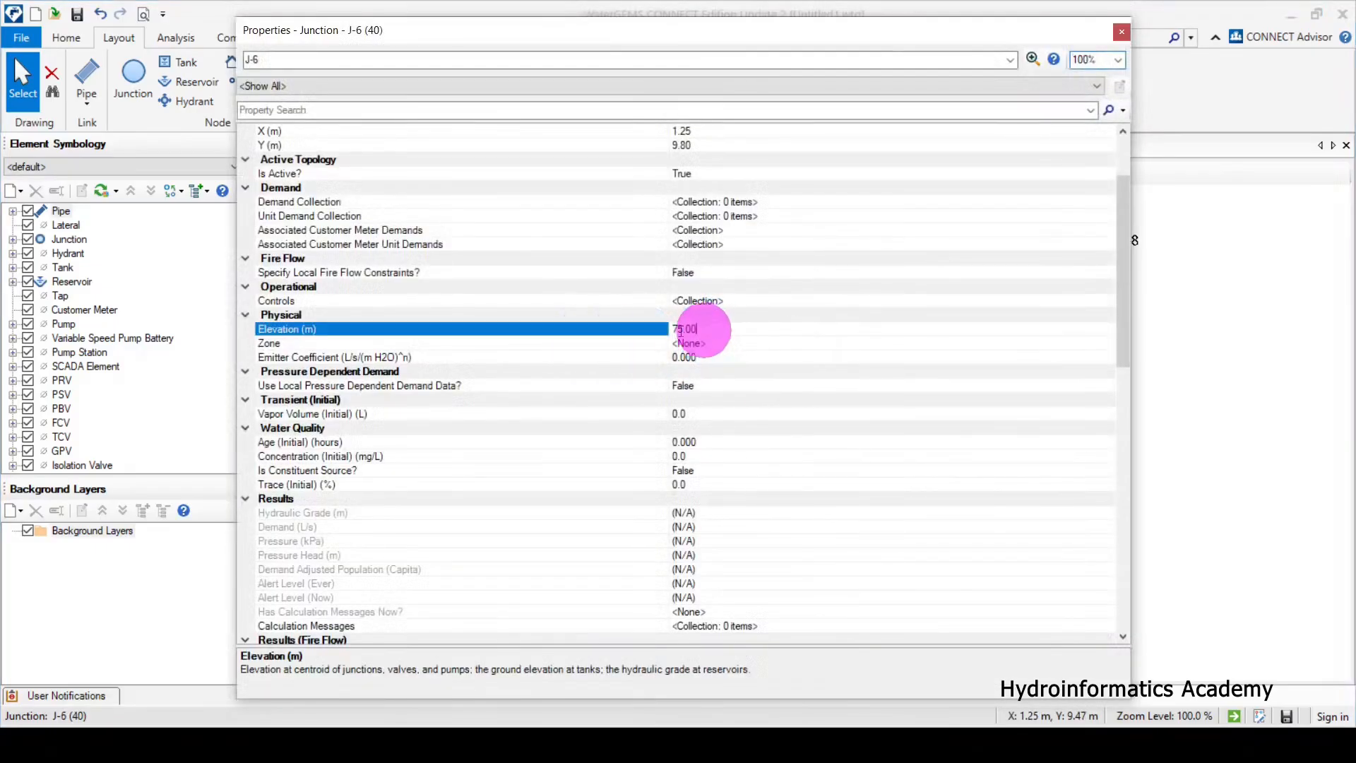
pyautogui.click(1122, 32)
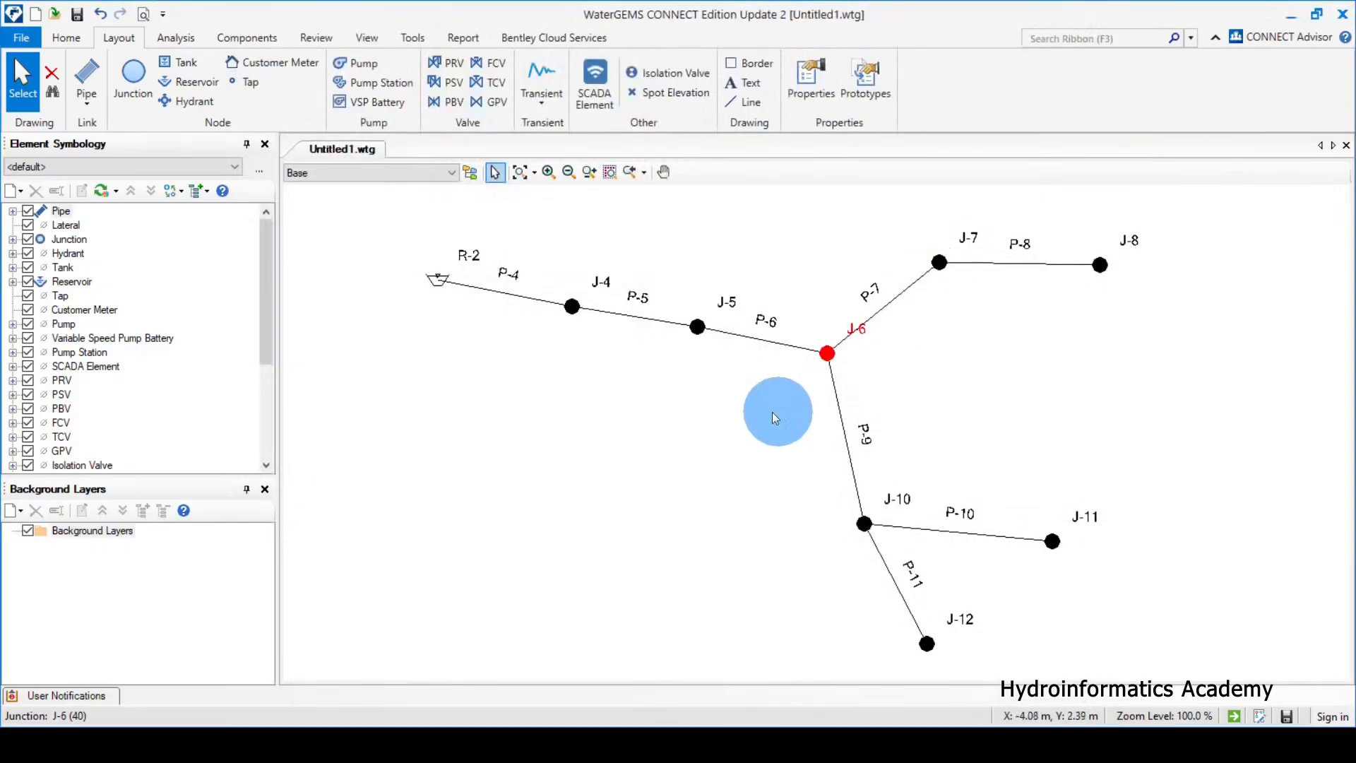
# Set the elevation of junction J-7 to 70 m in its physical properties
pyautogui.doubleClick(940, 265)
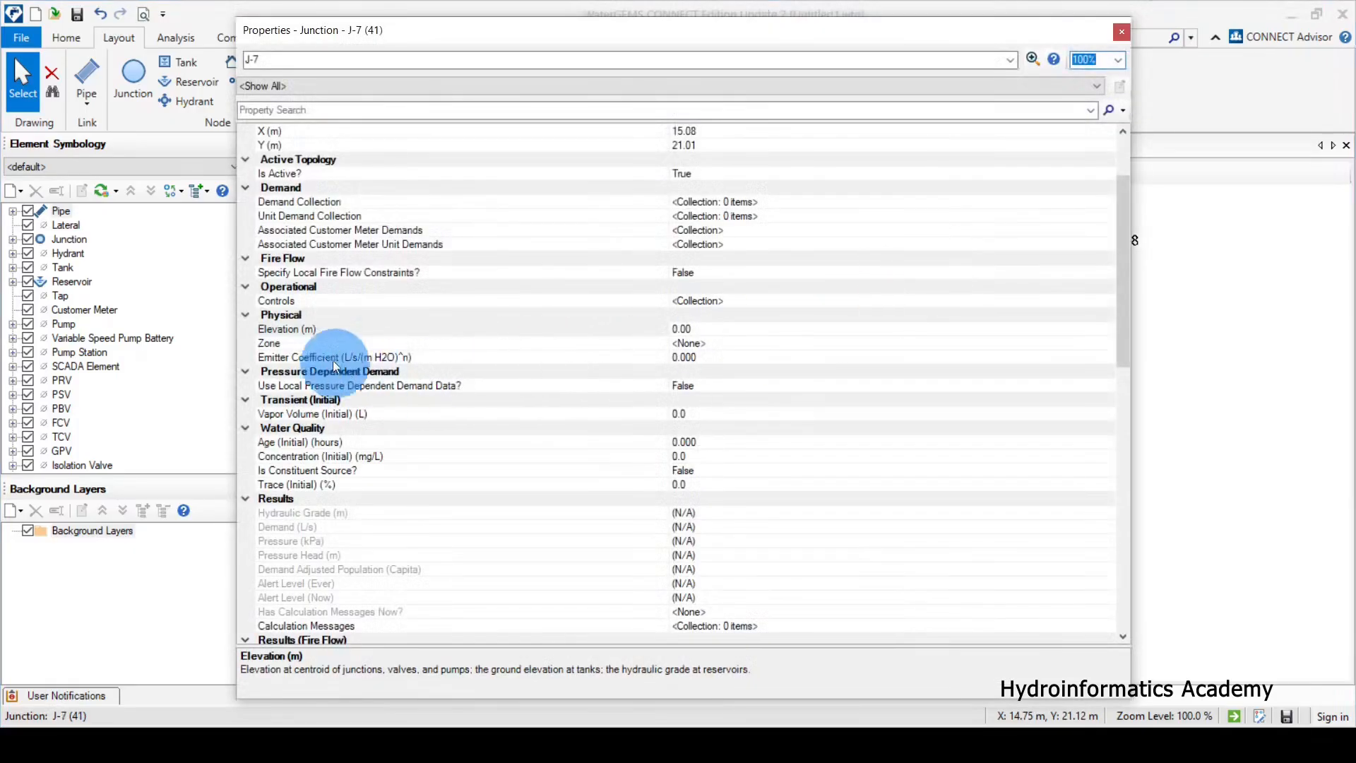
pyautogui.click(284, 344)
pyautogui.click(287, 328)
pyautogui.click(612, 327)
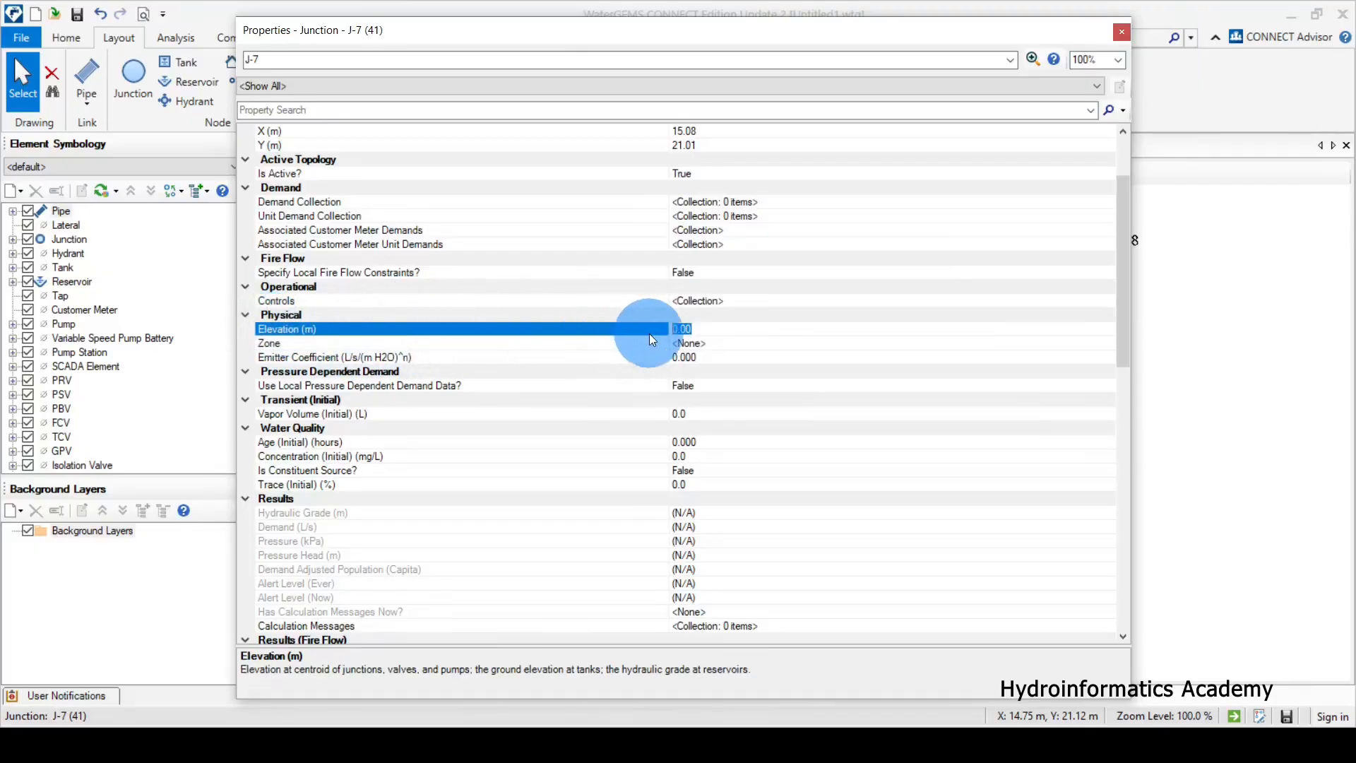
pyautogui.write('70')
pyautogui.click(1121, 31)
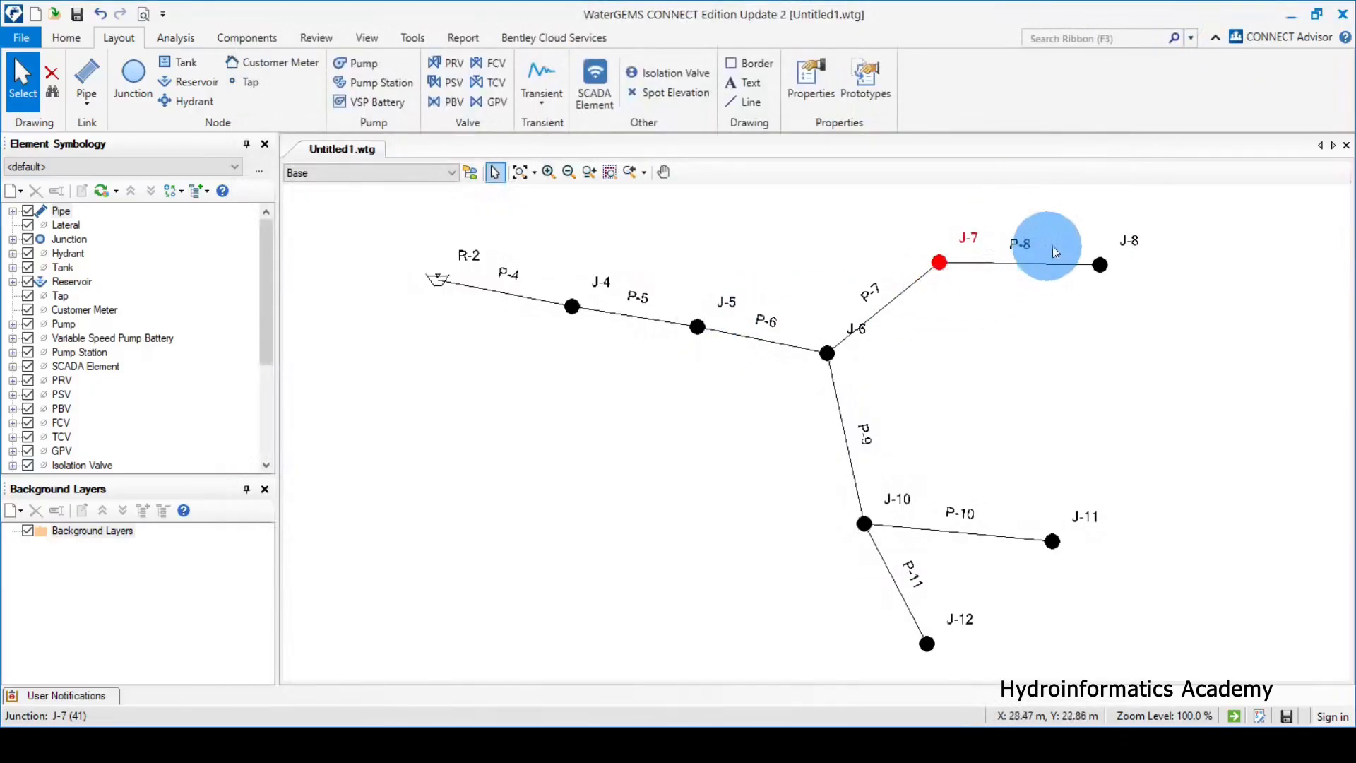
# Set the elevation of junction J-8 to 72 m in its physical properties
pyautogui.doubleClick(1103, 264)
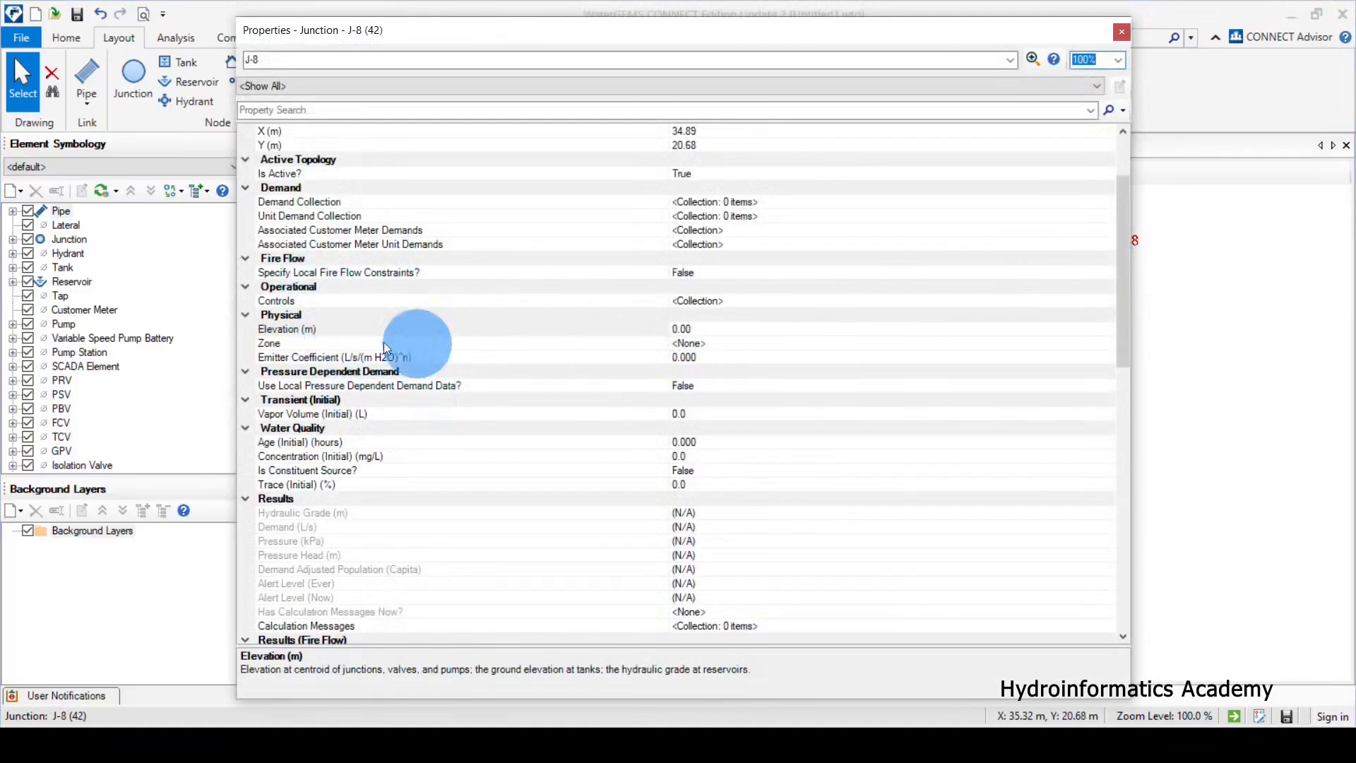
pyautogui.click(287, 332)
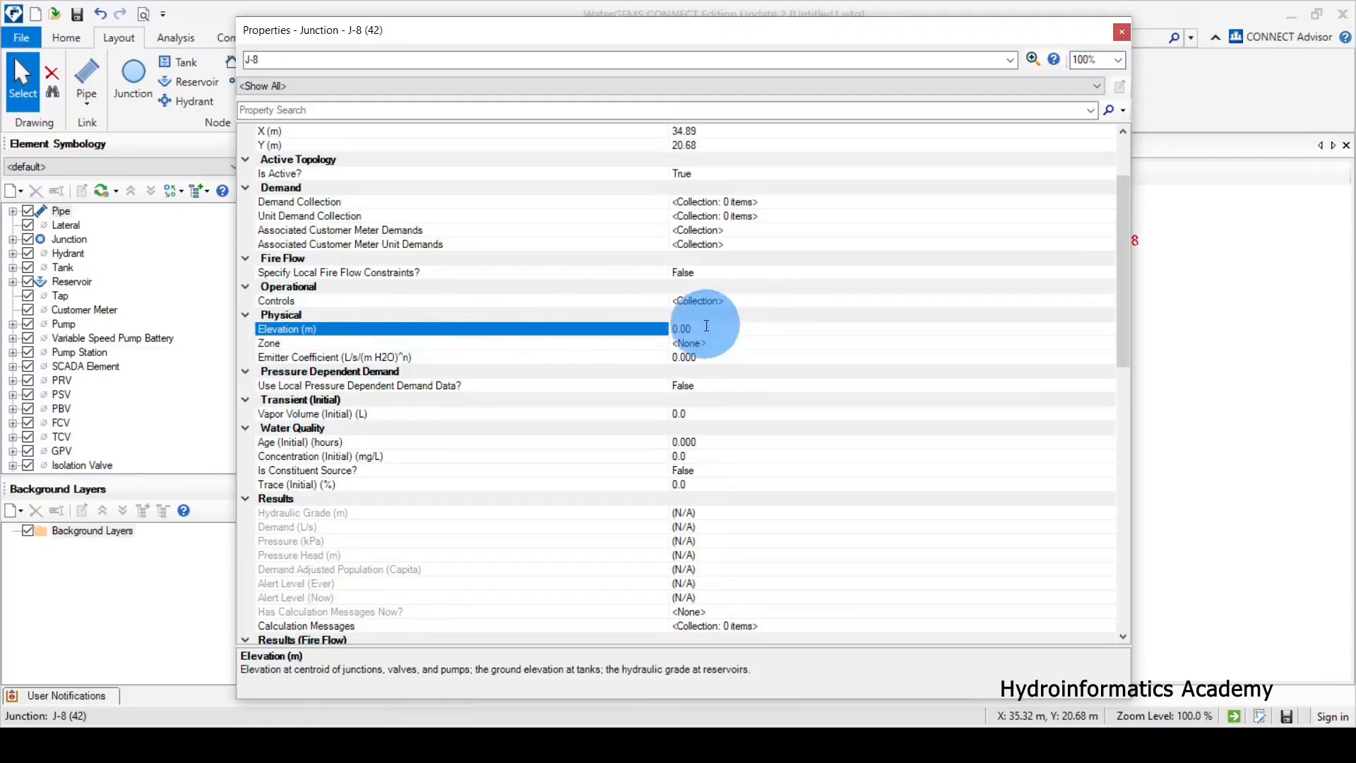
pyautogui.write('72')
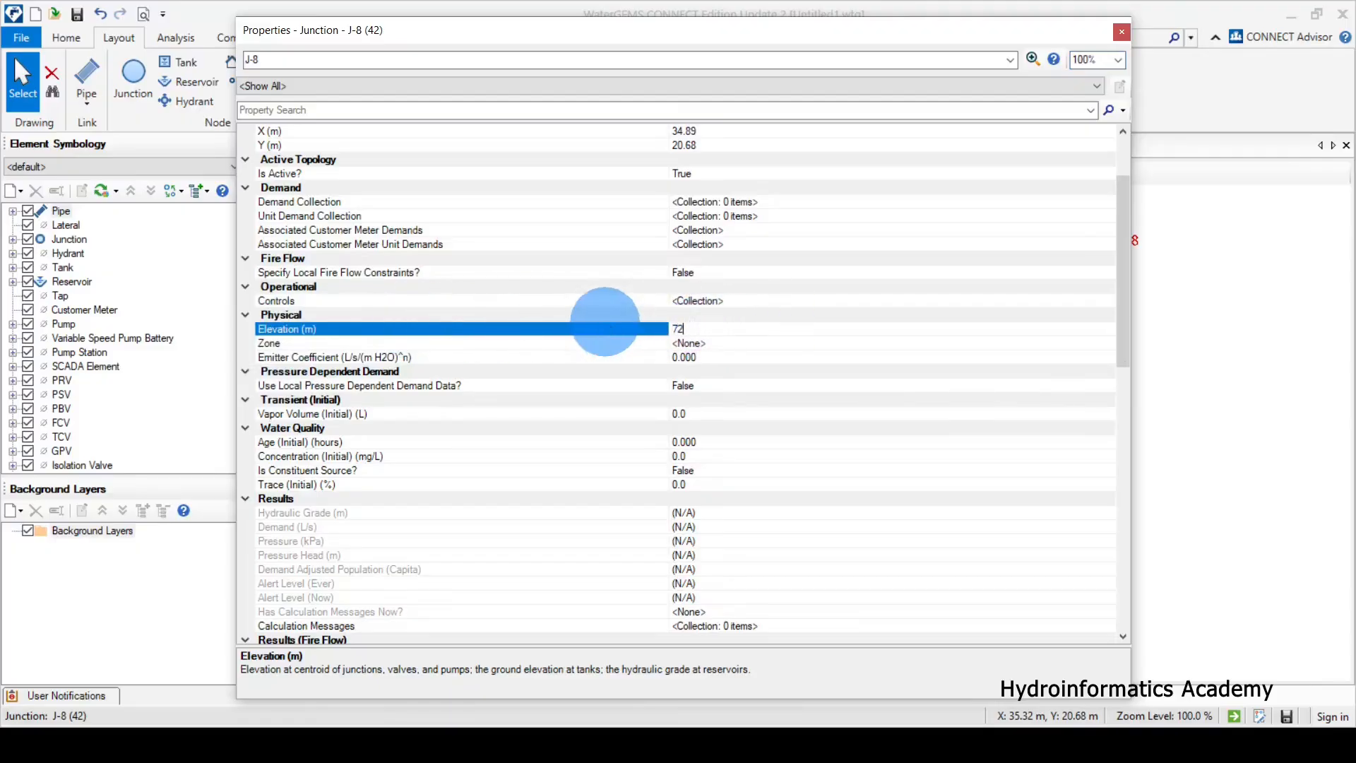
pyautogui.click(1121, 31)
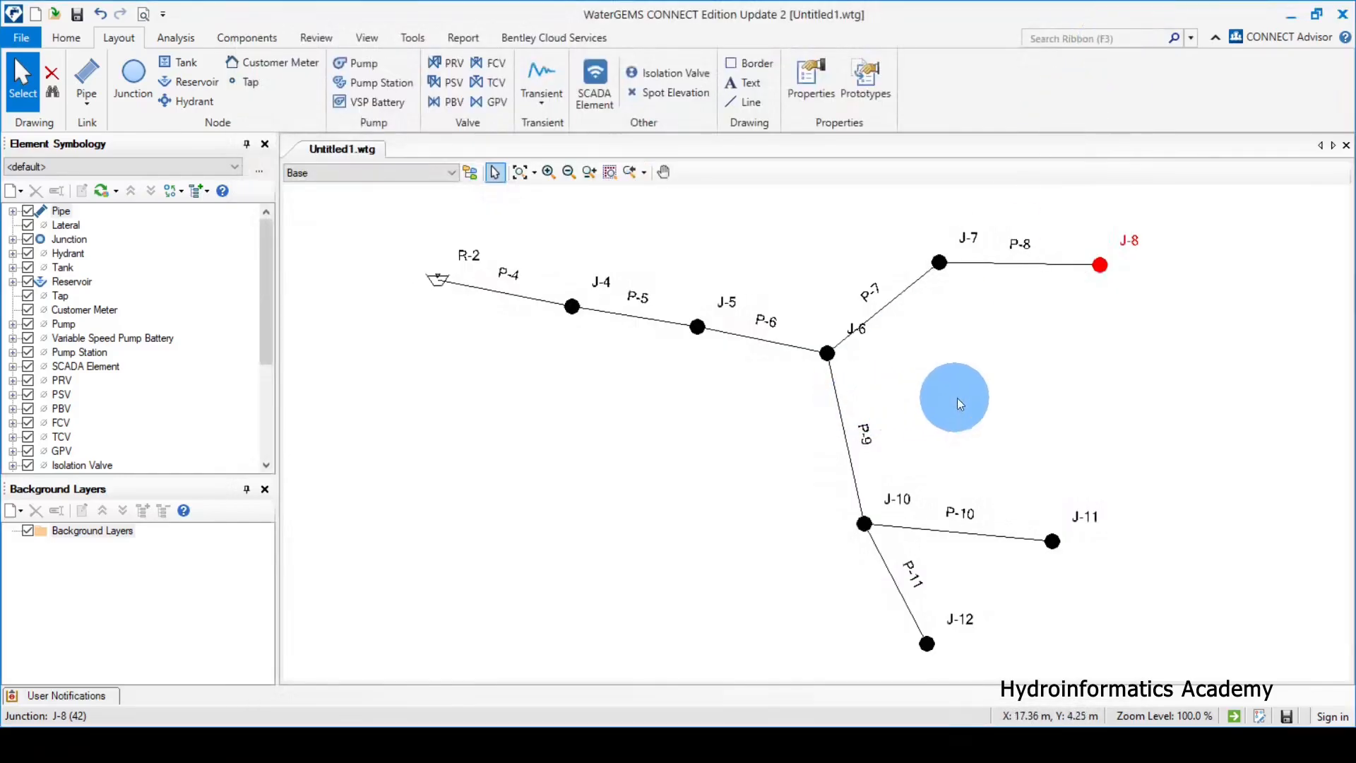
# Set the elevation of junction J-10 to 68 m in its physical properties
pyautogui.doubleClick(865, 530)
pyautogui.click(289, 329)
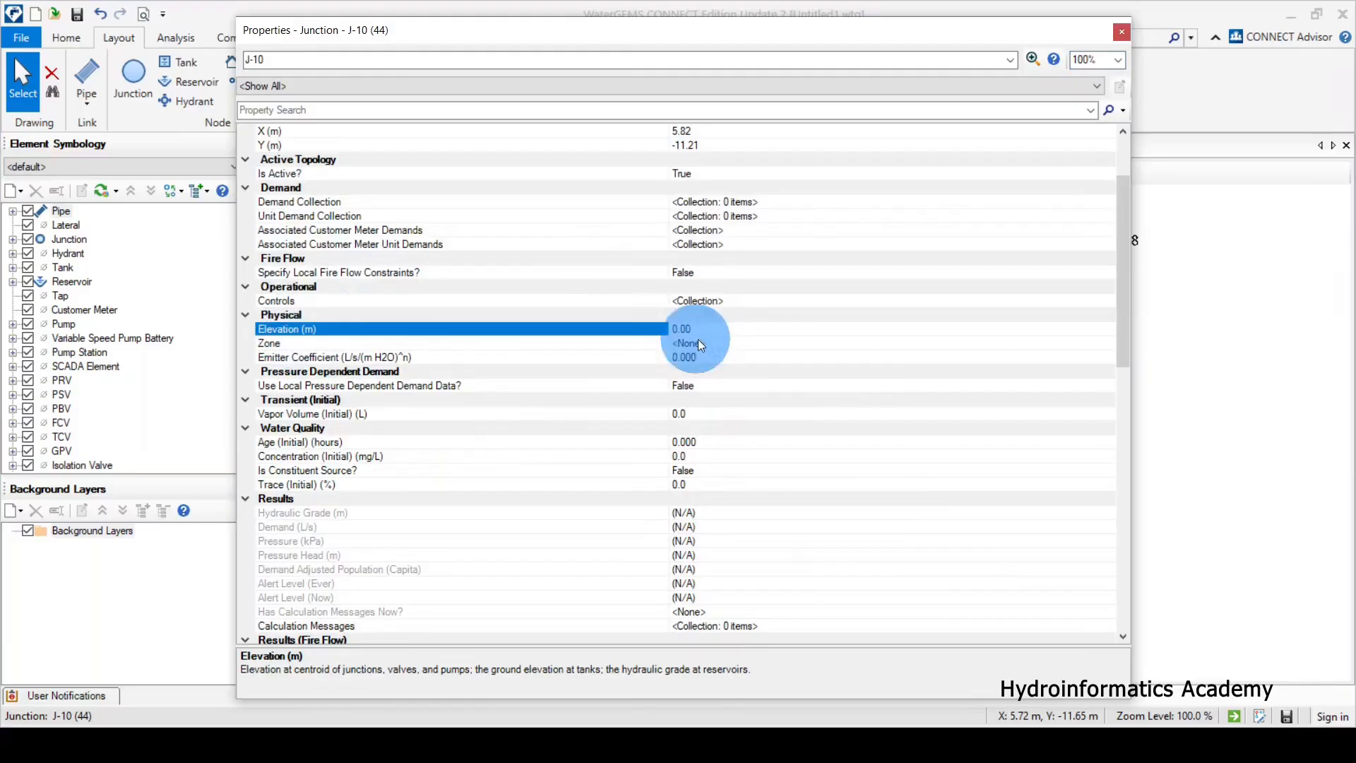
pyautogui.click(682, 330)
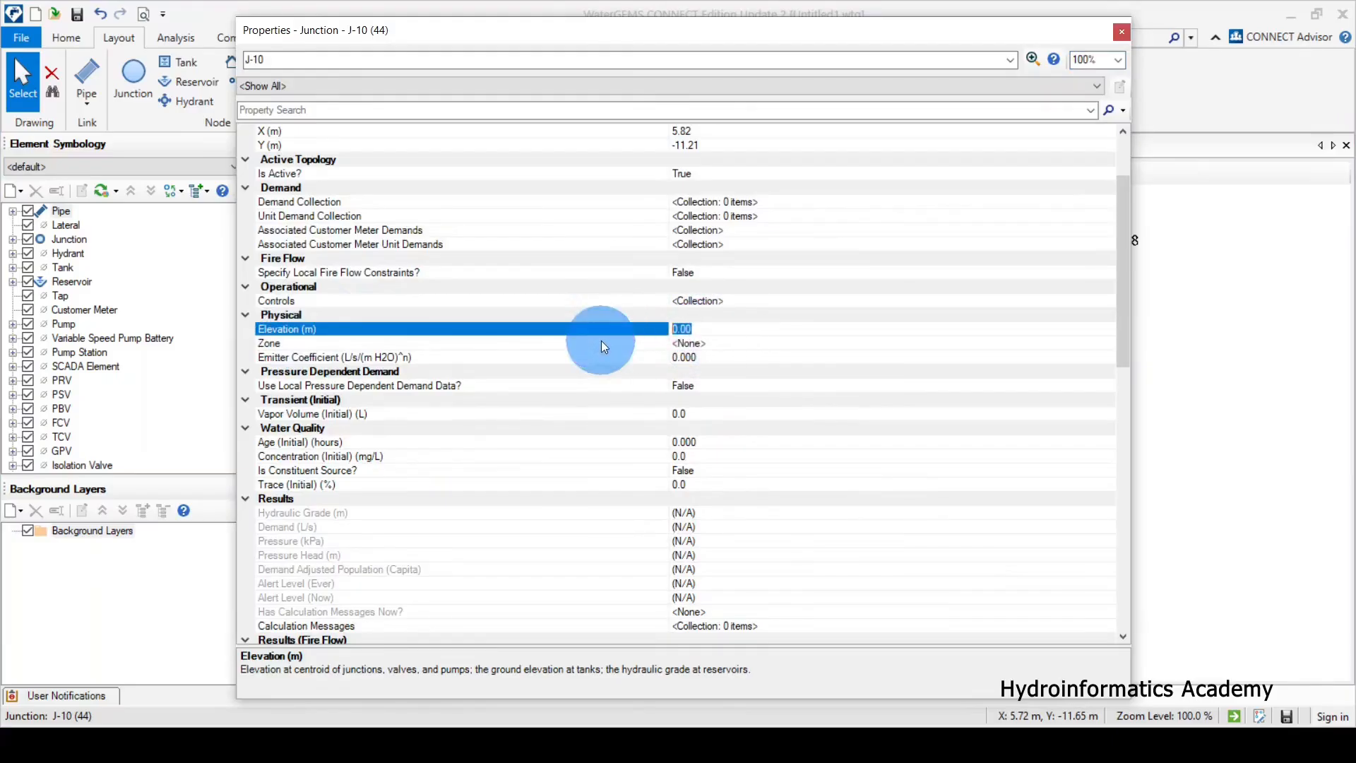
pyautogui.write('68')
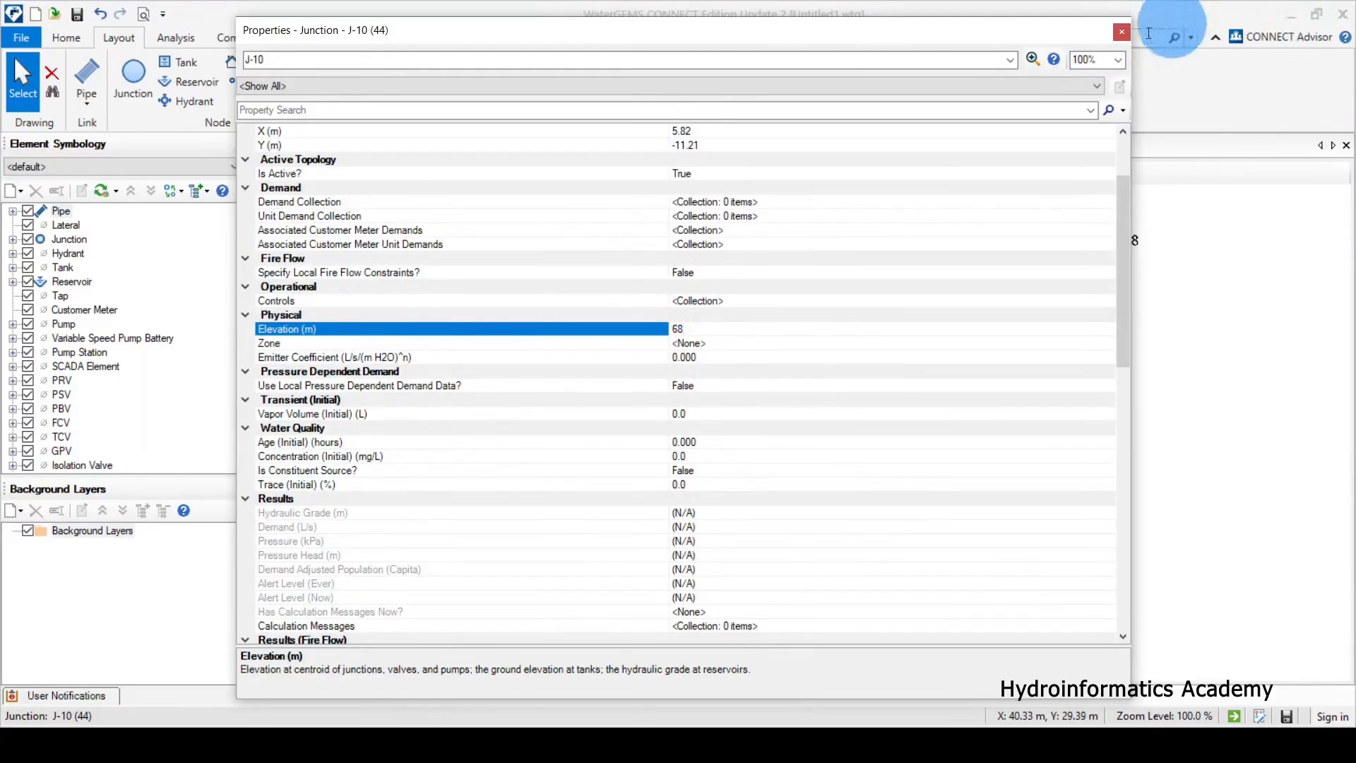
pyautogui.click(1122, 32)
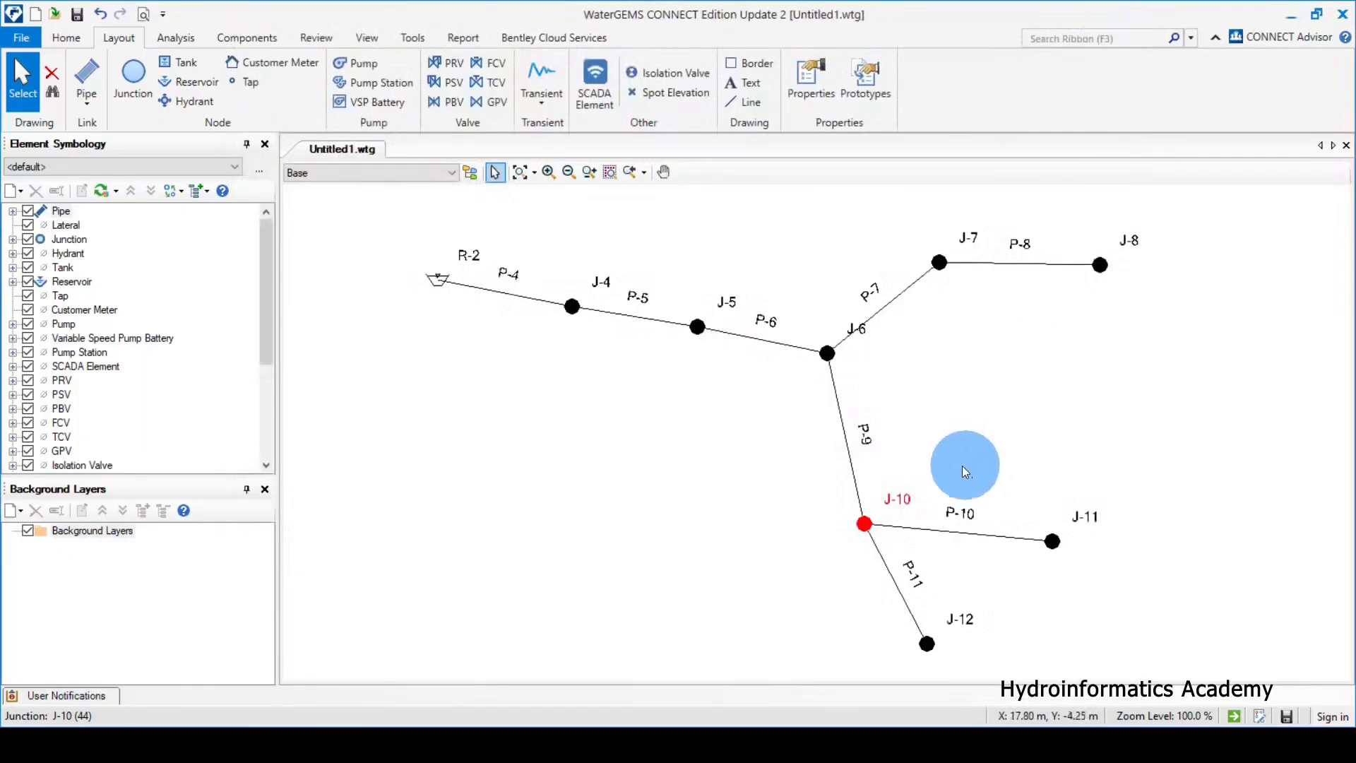
# Set the elevation of junction J-11 to 65 m in its physical properties
pyautogui.doubleClick(1052, 542)
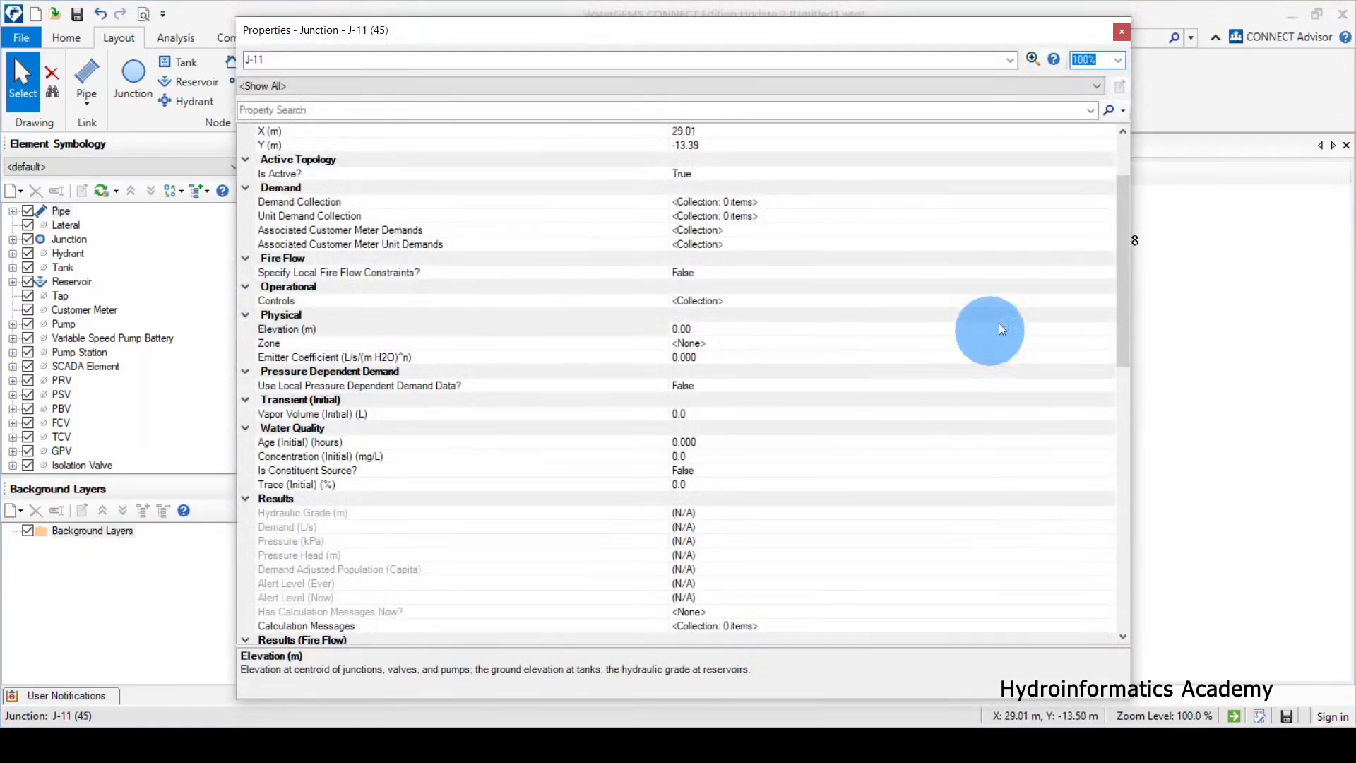
pyautogui.click(311, 328)
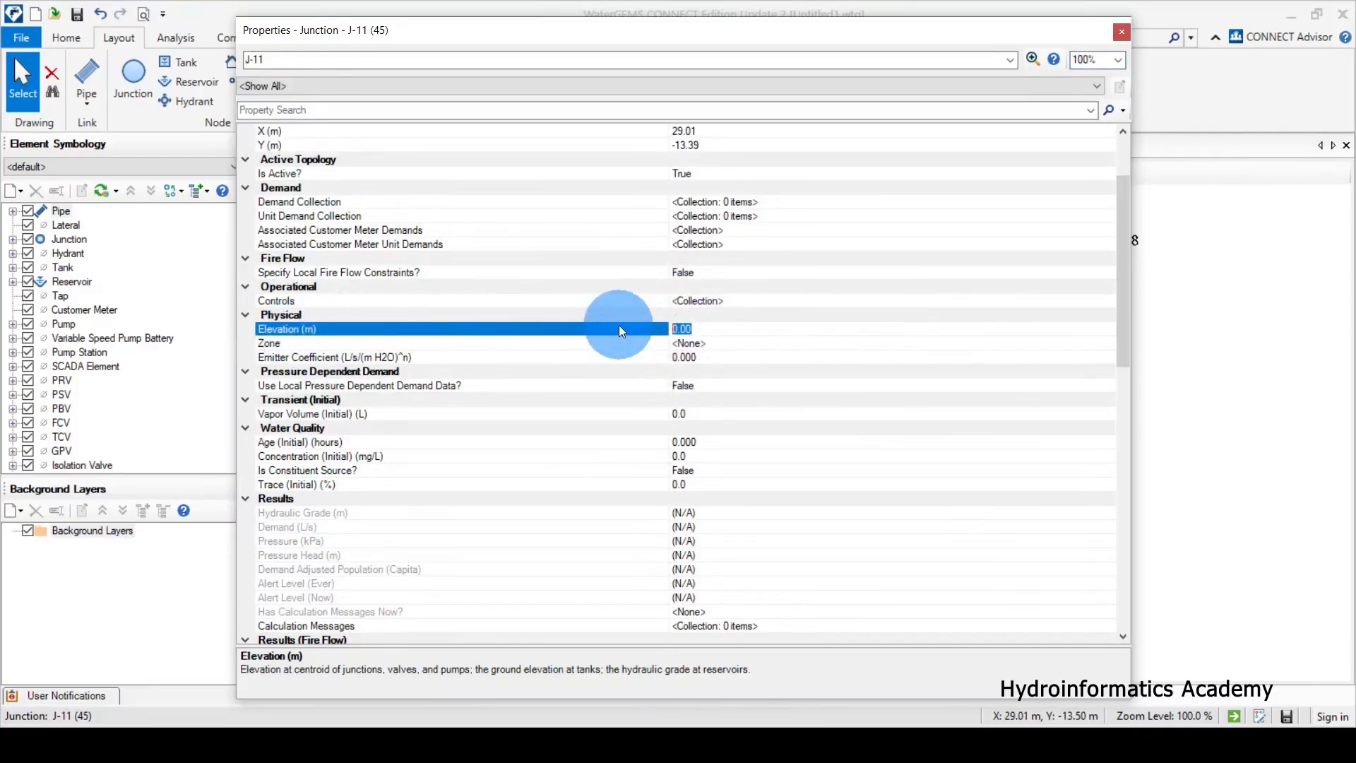
pyautogui.write('65')
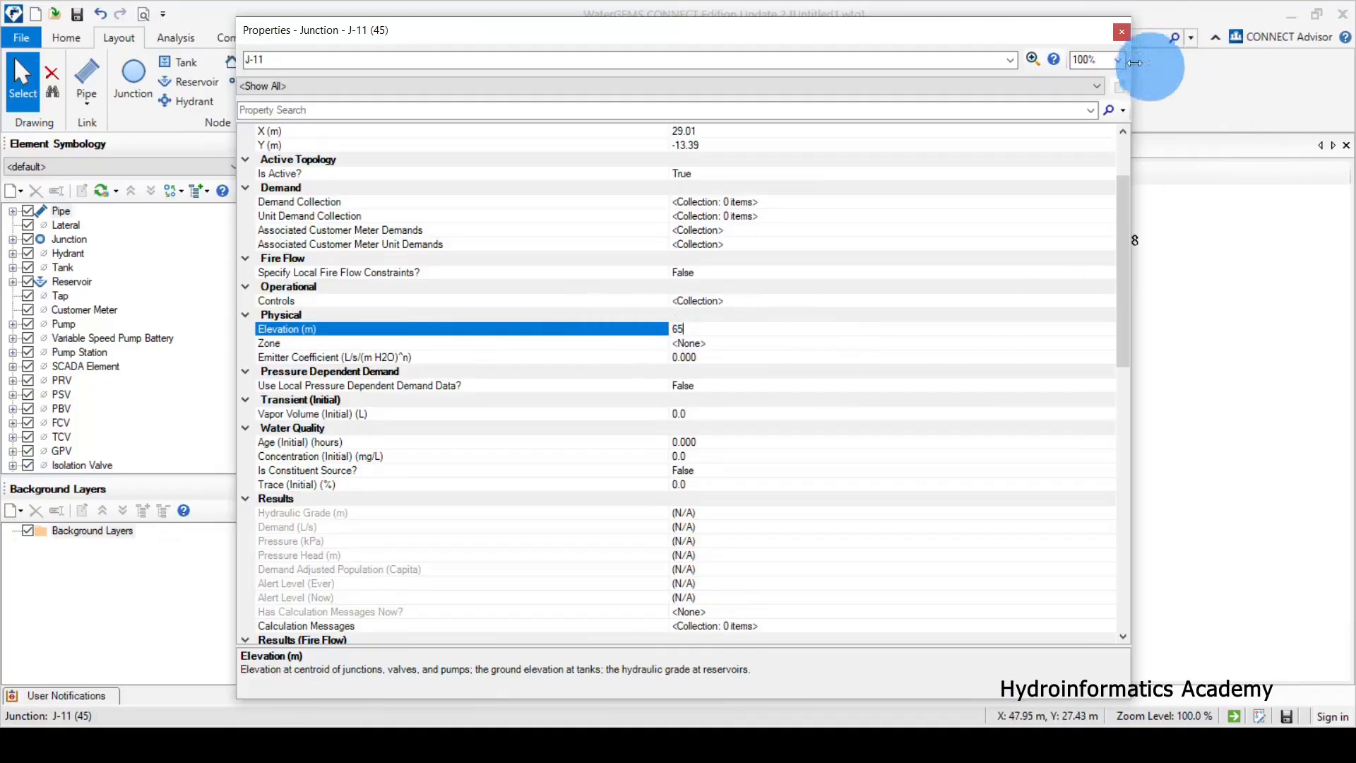
pyautogui.click(1121, 33)
# Set the elevation of junction J-12 to 70 m in its physical properties
pyautogui.doubleClick(926, 640)
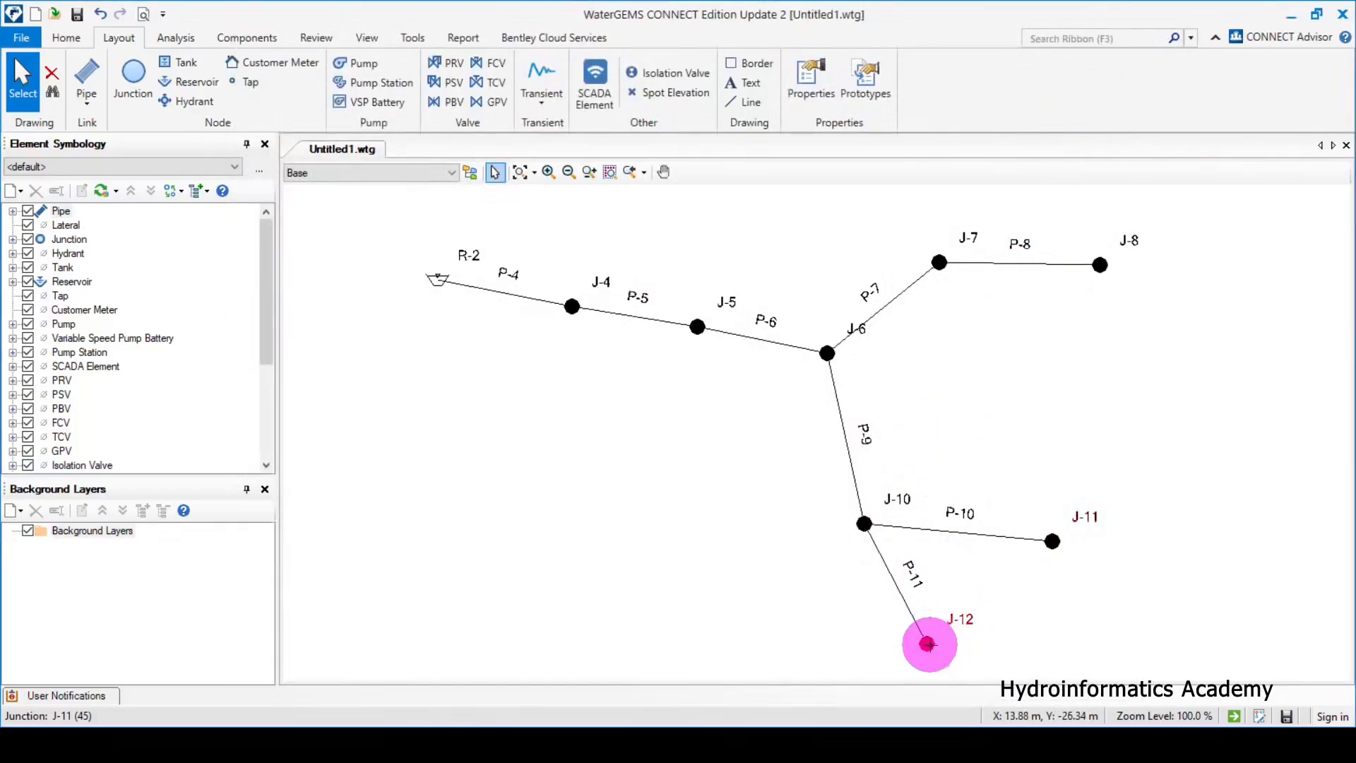
pyautogui.moveTo(787, 35)
pyautogui.mouseDown()
pyautogui.moveTo(460, 82)
pyautogui.moveTo(889, 29)
pyautogui.mouseUp()
pyautogui.click(357, 319)
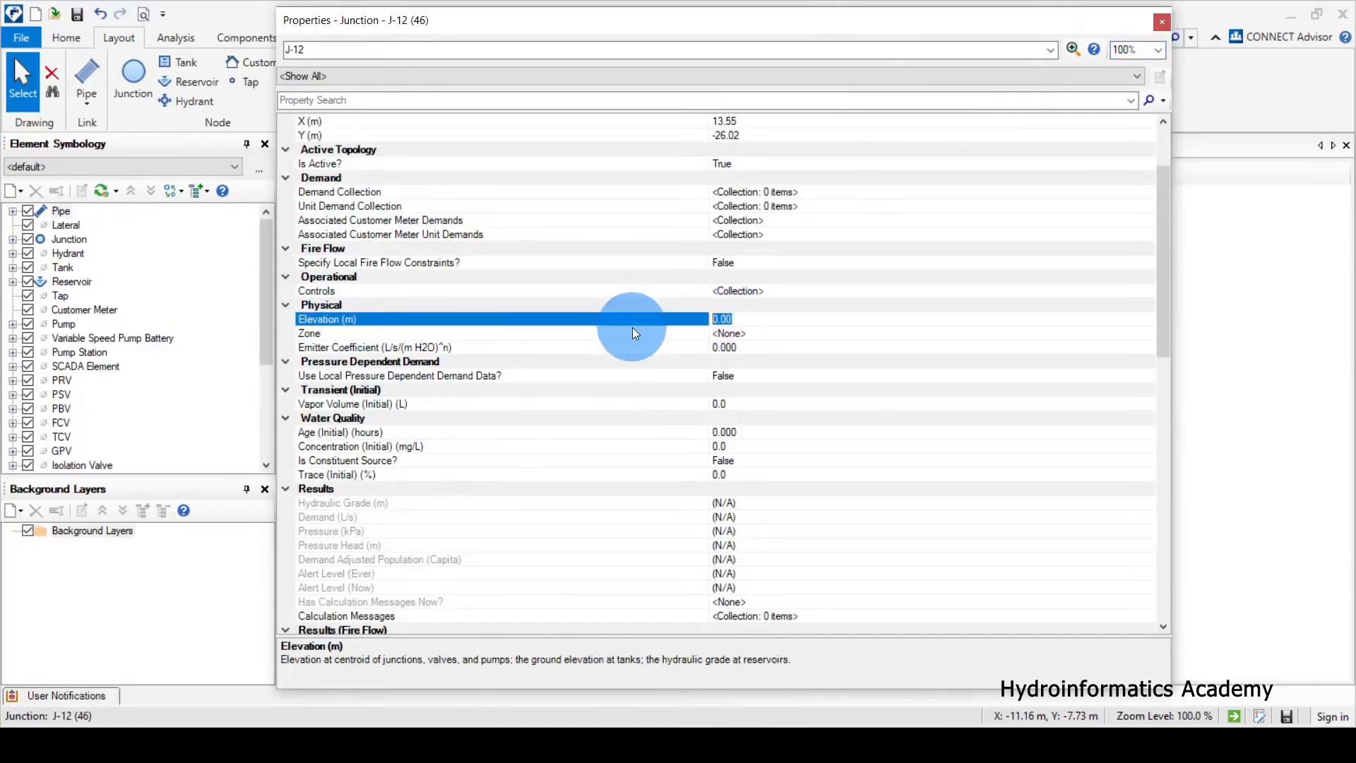
pyautogui.write('70')
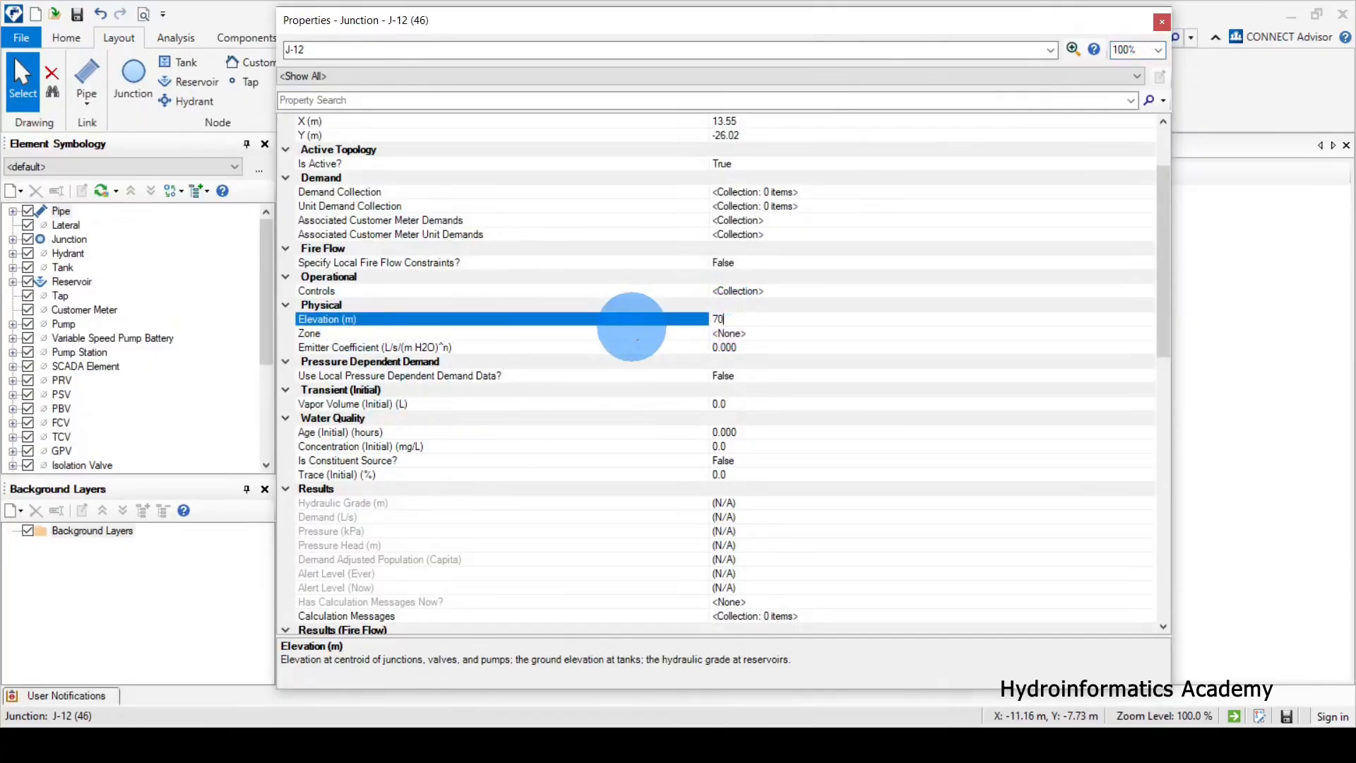
pyautogui.click(1162, 21)
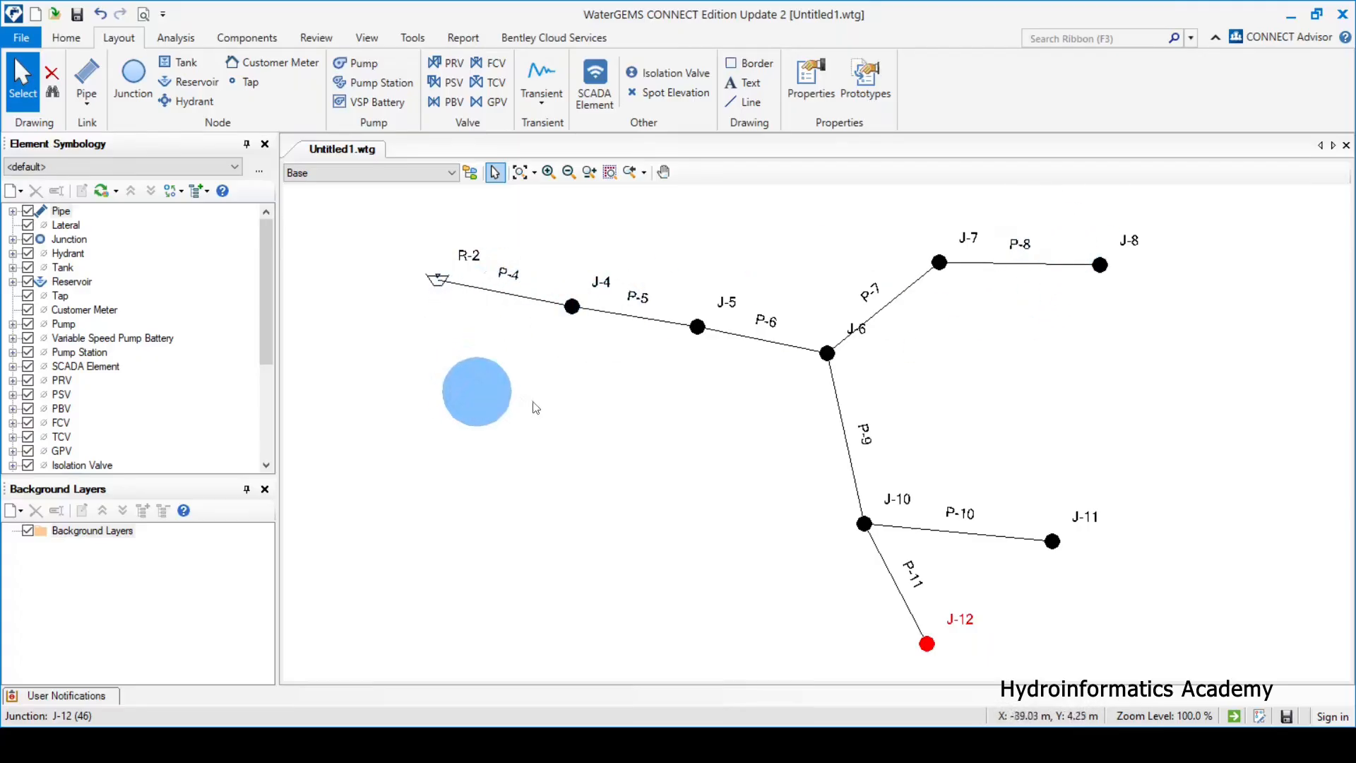
# Examine the physical properties of pipe P-4, including its diameter, material and Hazen-Williams C
pyautogui.doubleClick(501, 290)
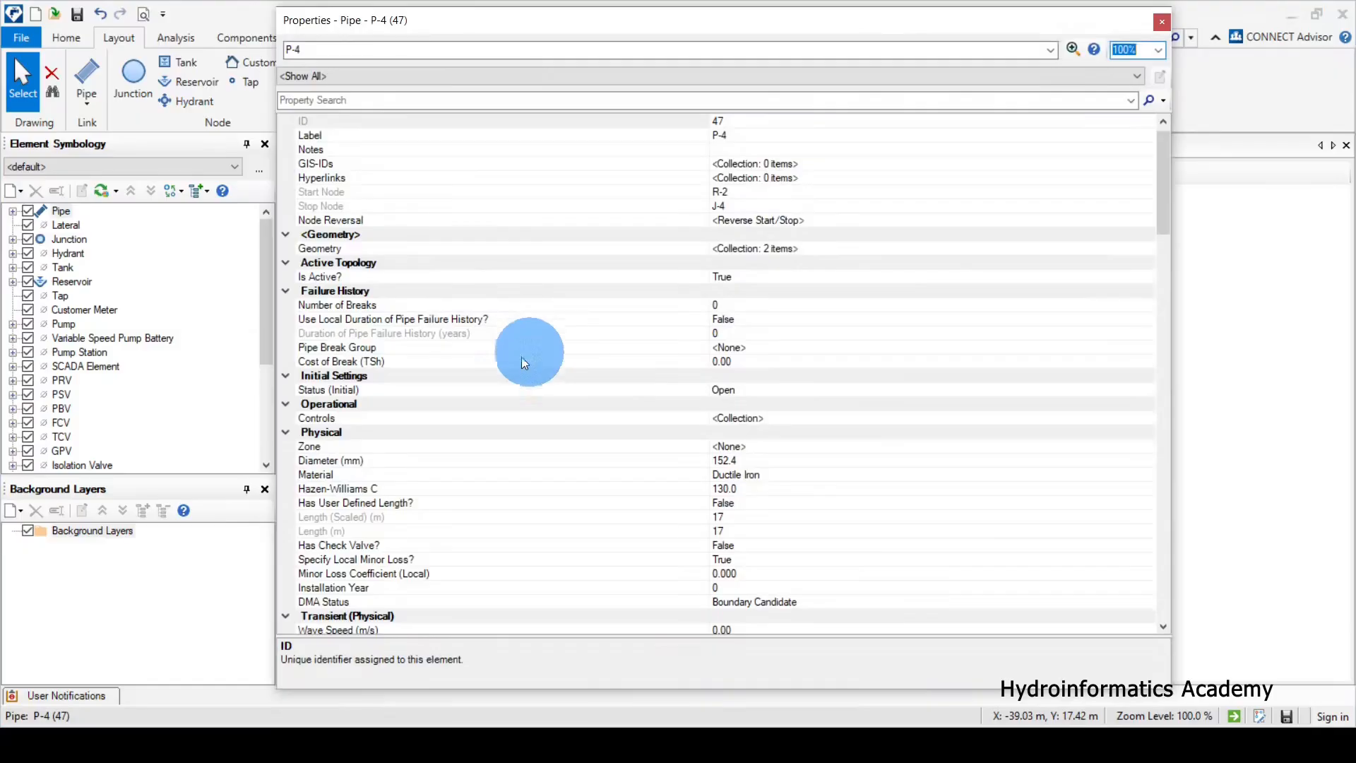
pyautogui.click(337, 434)
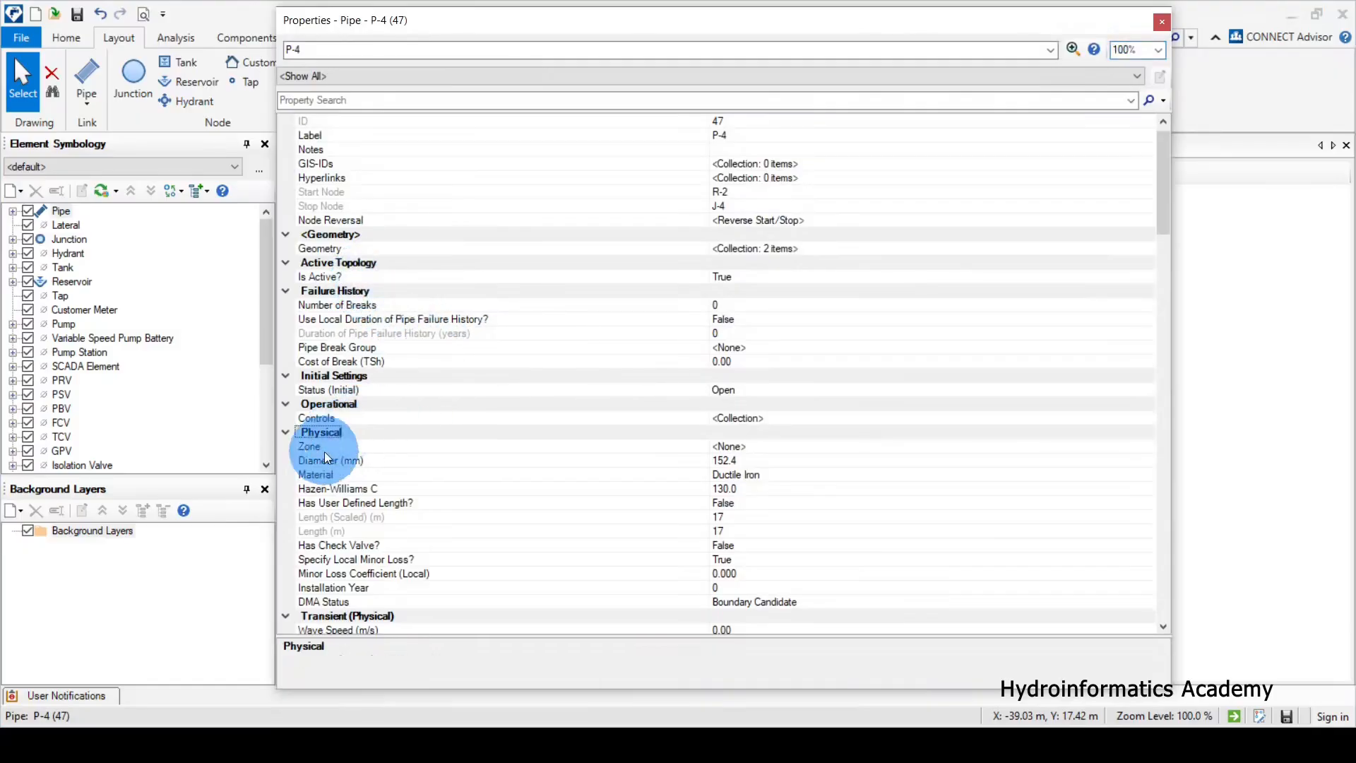
pyautogui.click(328, 446)
pyautogui.click(328, 431)
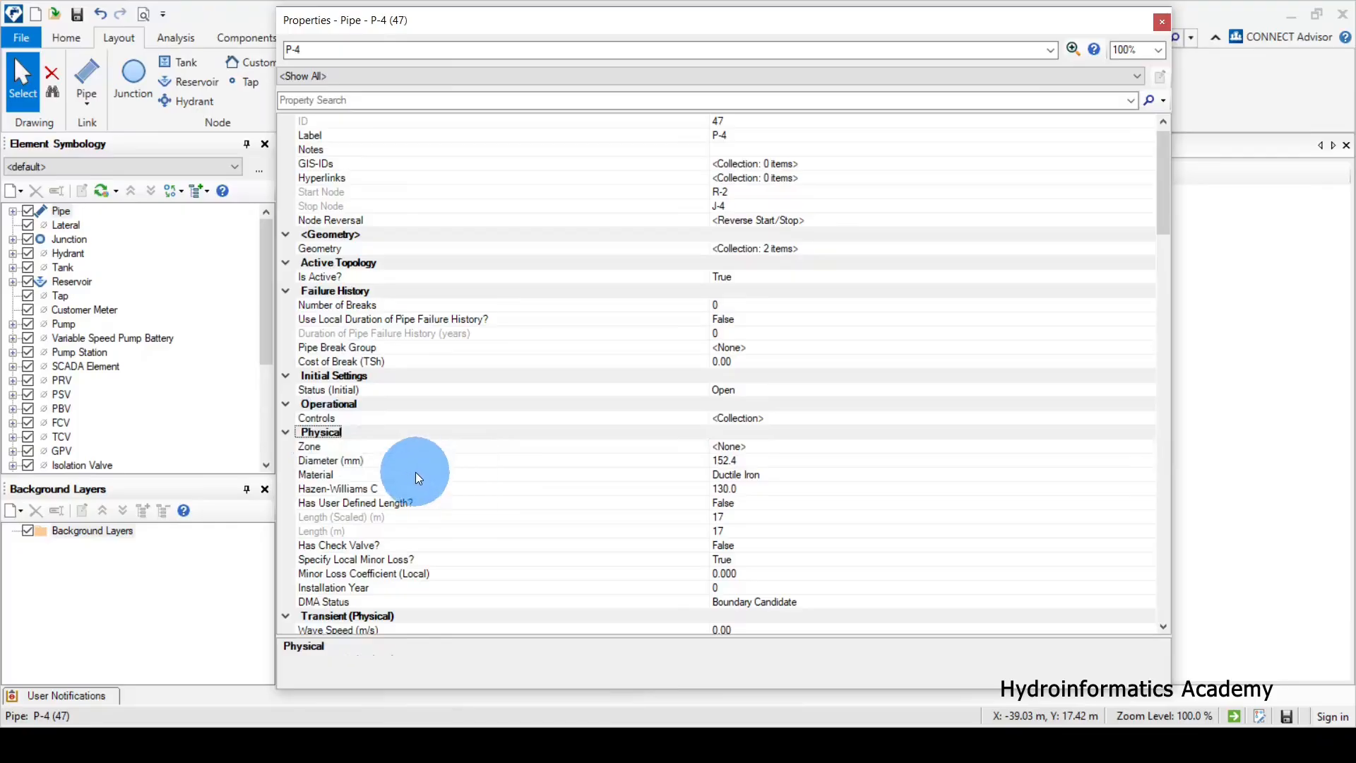
pyautogui.click(319, 463)
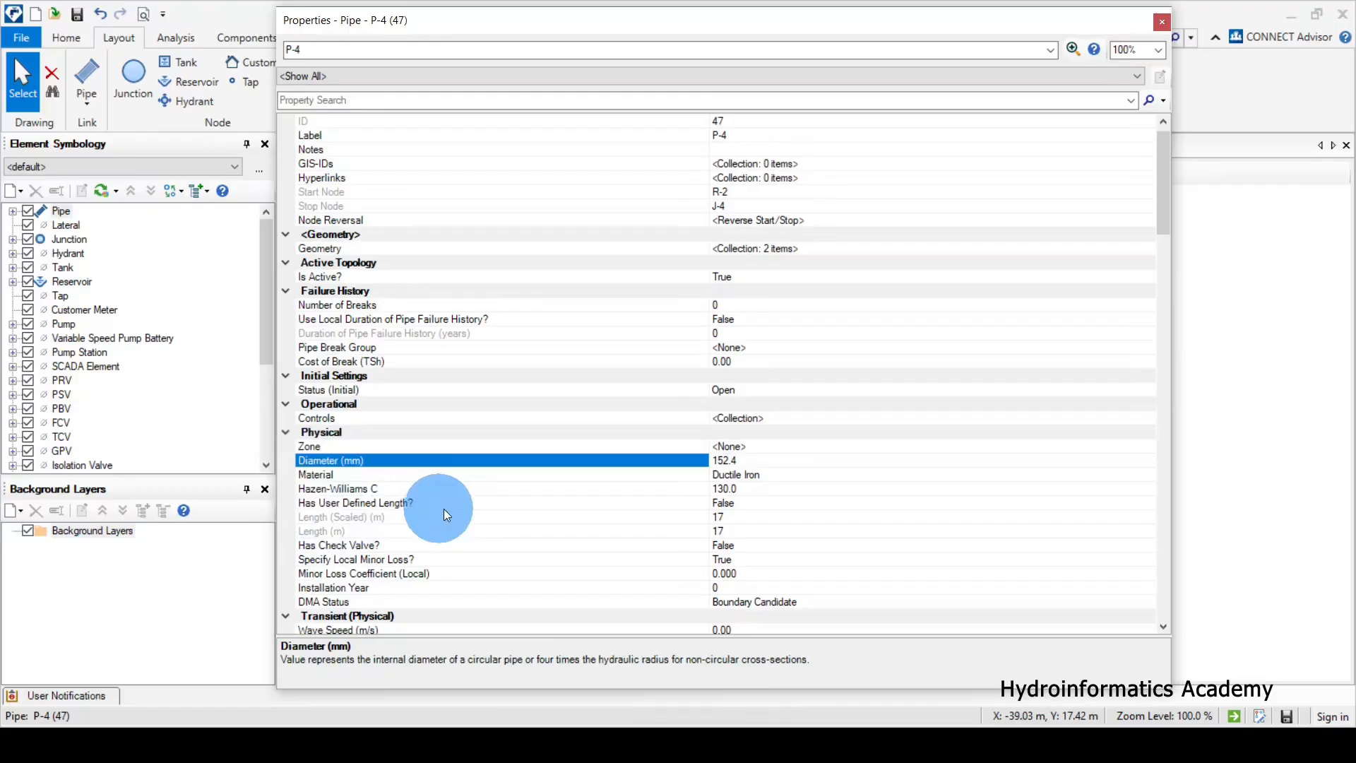
pyautogui.scroll(-5, 433, 519)
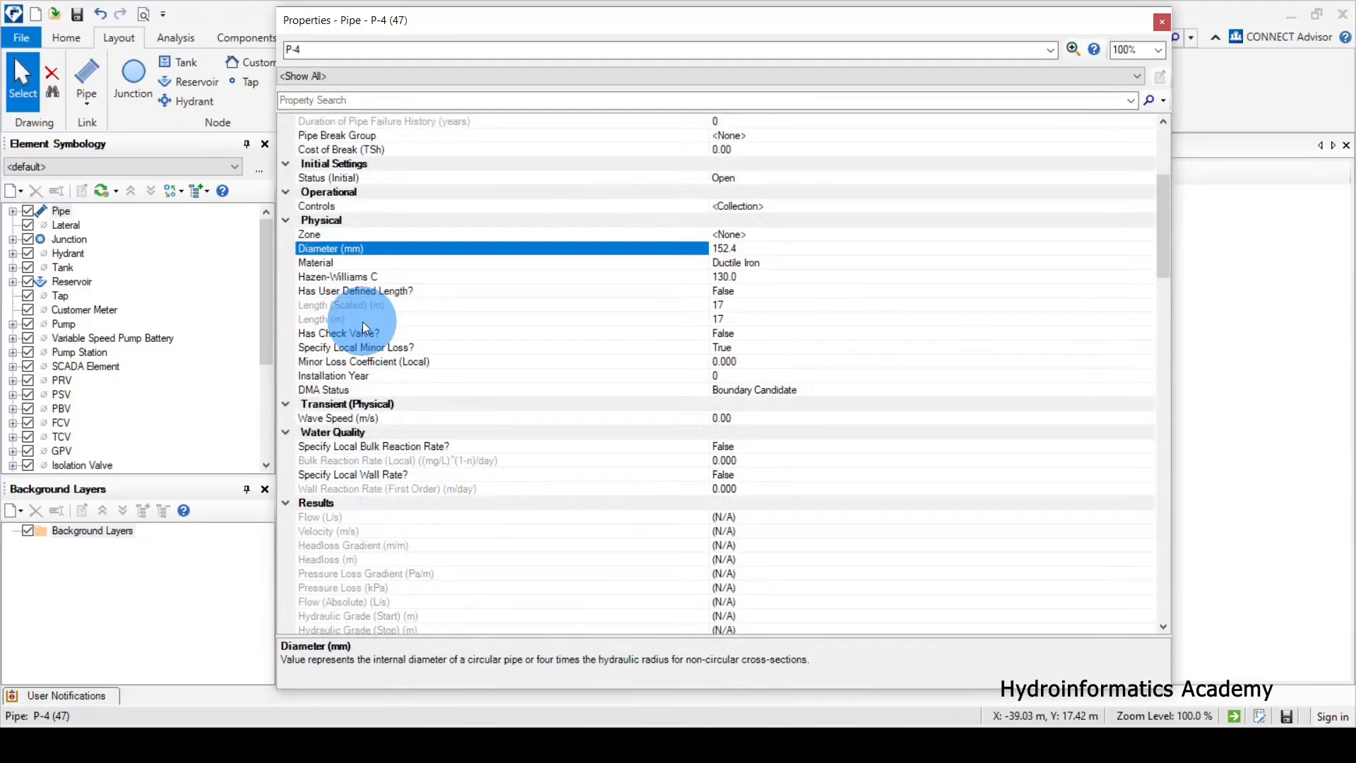
pyautogui.click(341, 277)
# Enable the user-defined length for pipe P-4, set that length to 200 m, and close its properties
pyautogui.click(509, 288)
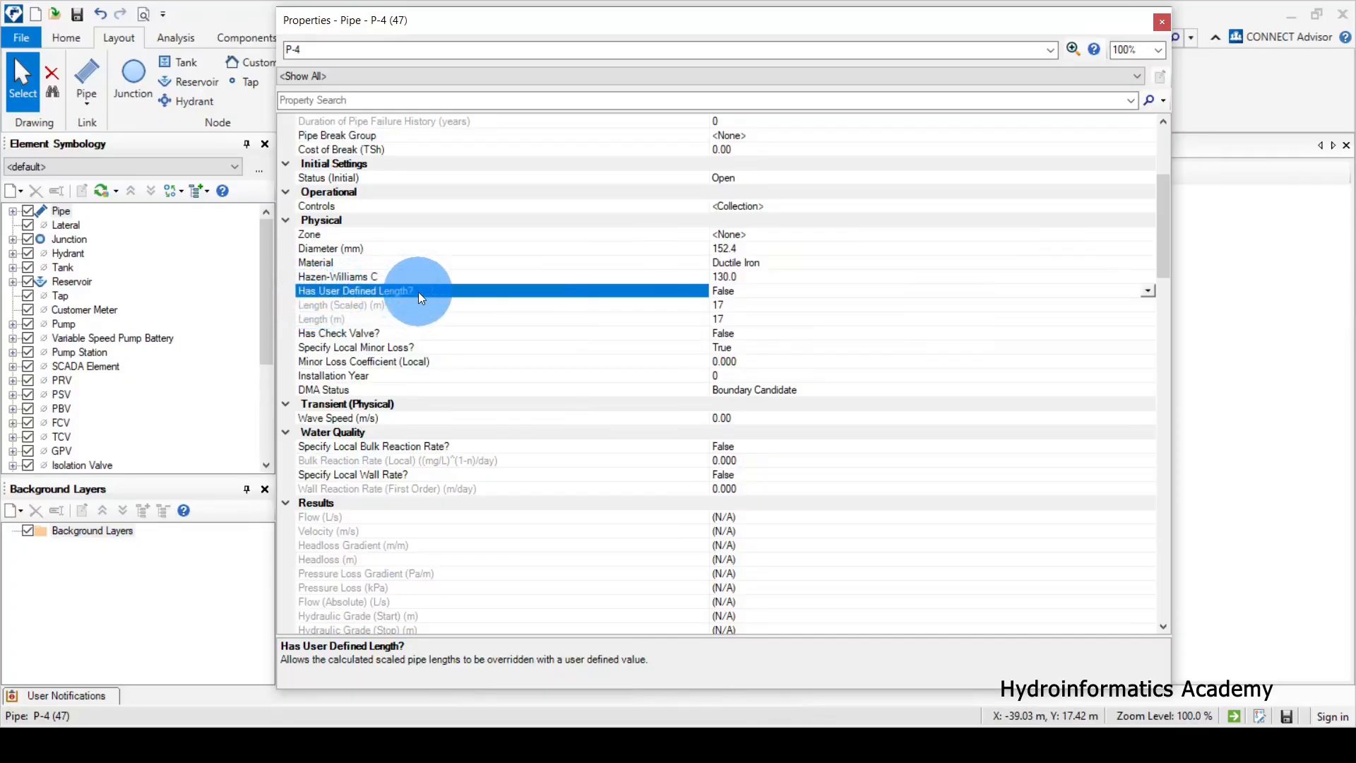
pyautogui.click(1147, 290)
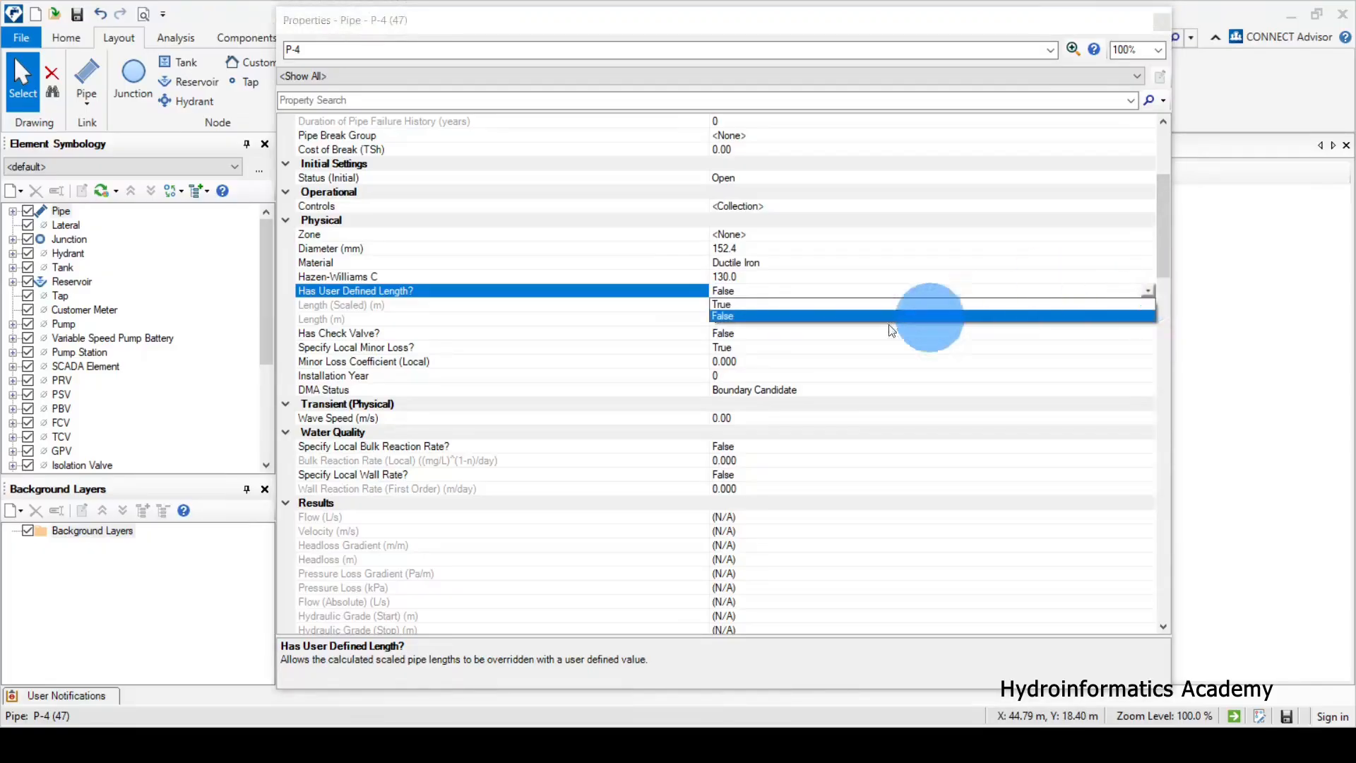
pyautogui.click(732, 302)
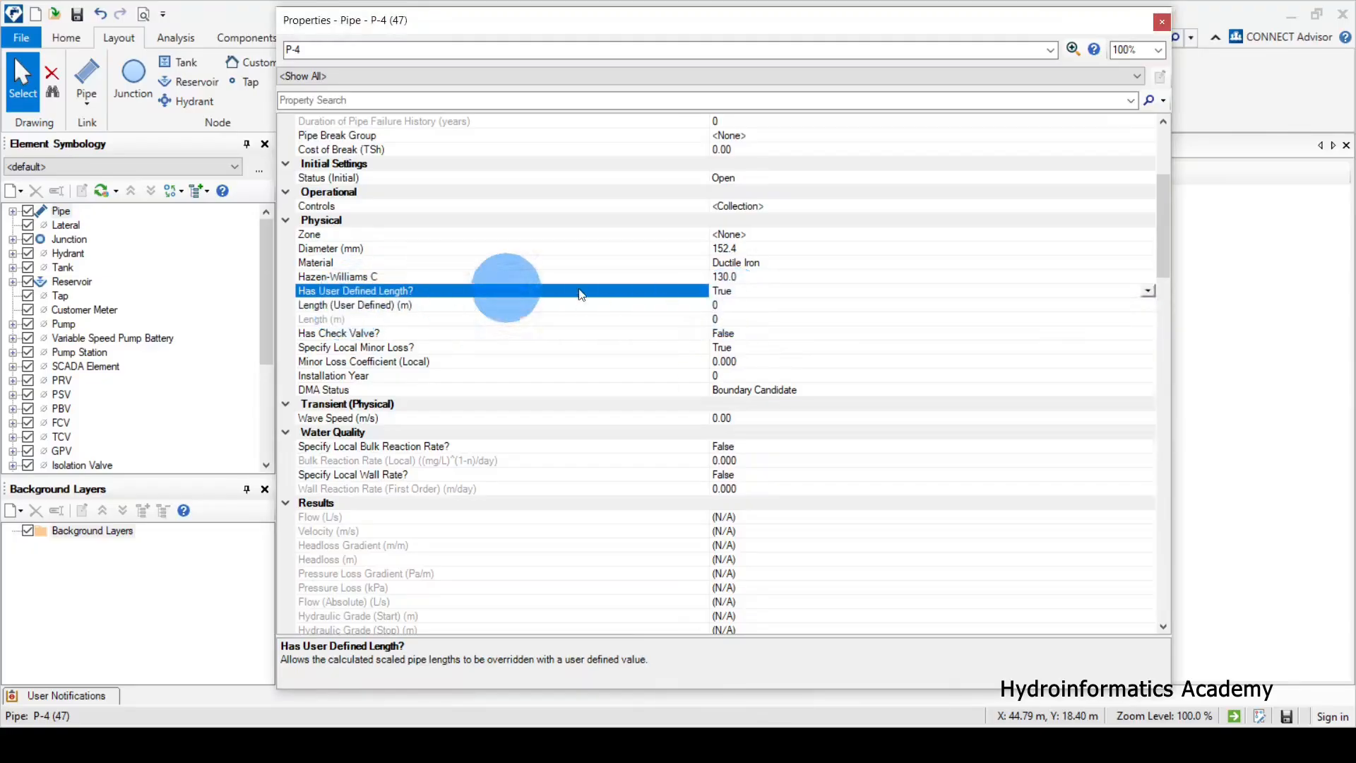
pyautogui.click(350, 307)
pyautogui.click(727, 305)
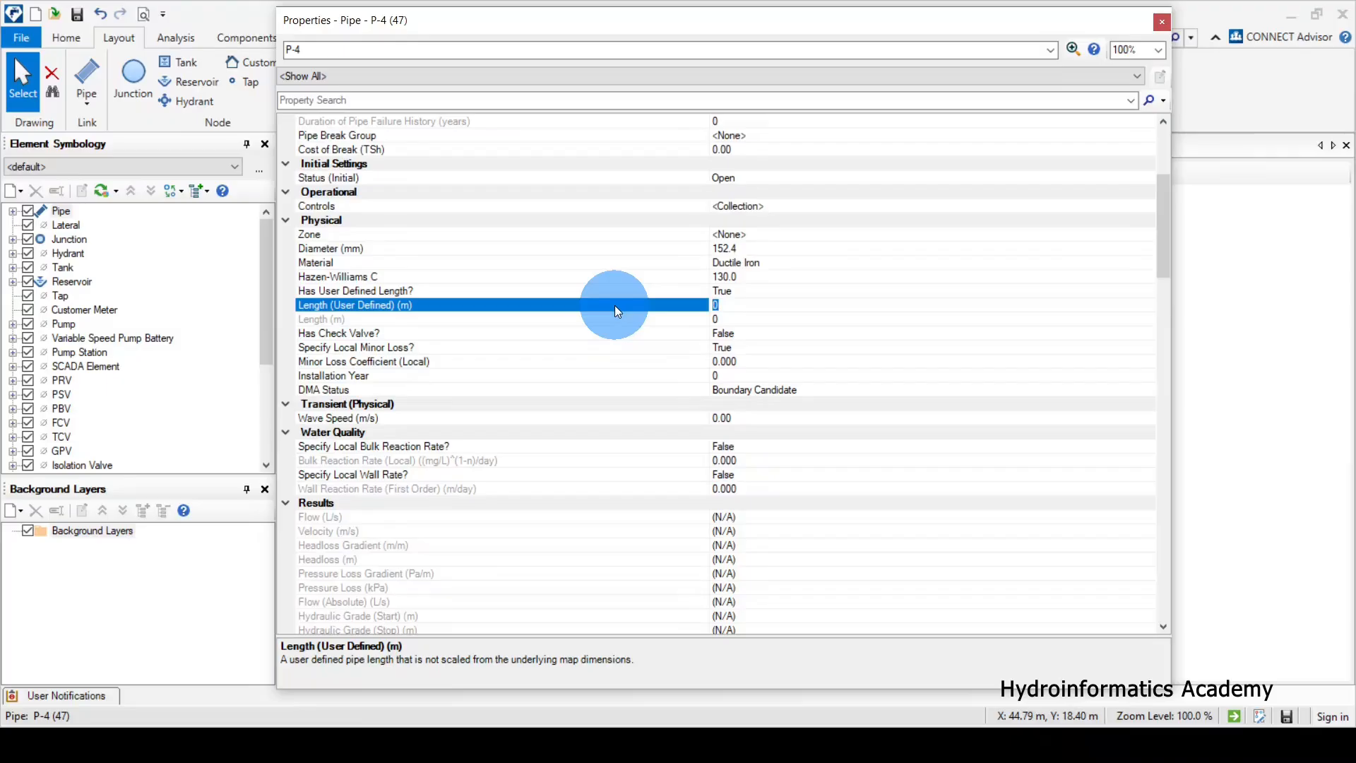
pyautogui.moveTo(680, 27); pyautogui.dragTo(1171, 70)
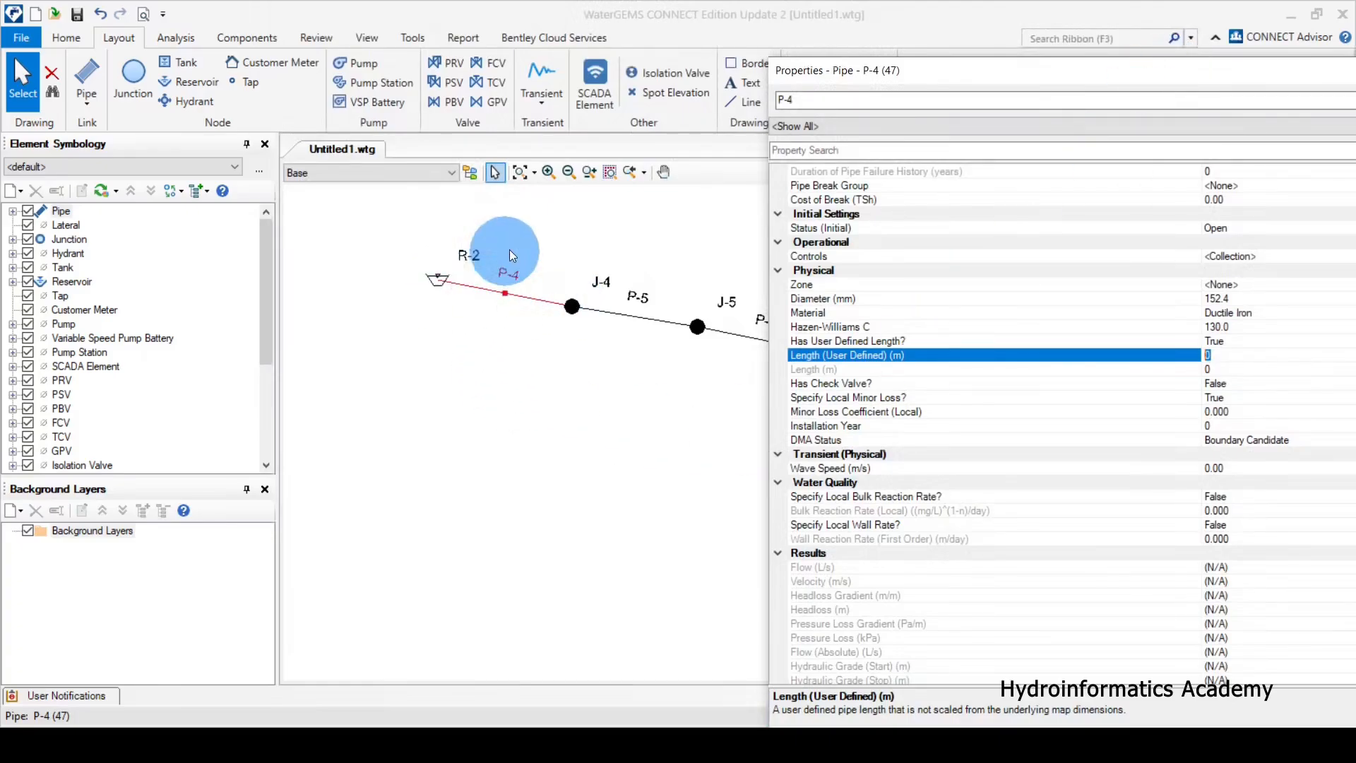
pyautogui.moveTo(1041, 74); pyautogui.dragTo(872, 380)
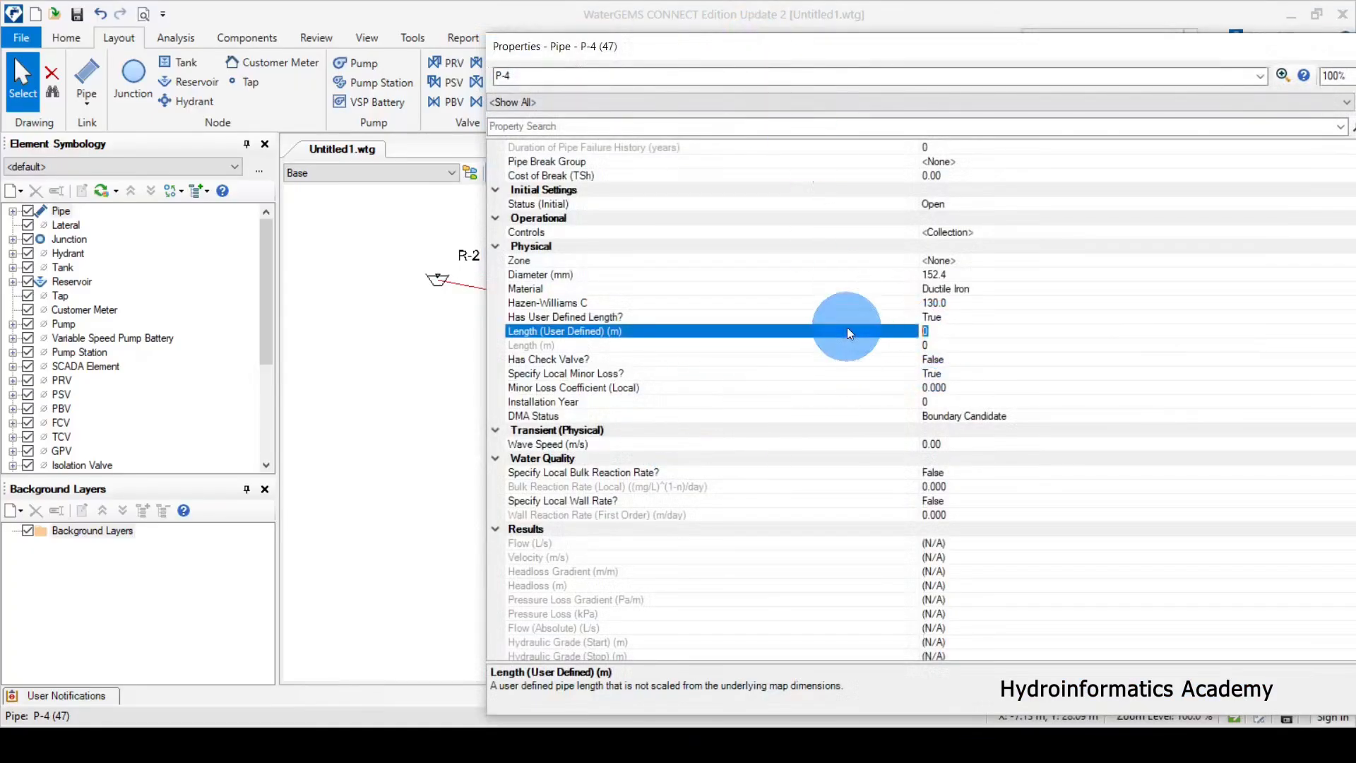
pyautogui.write('200')
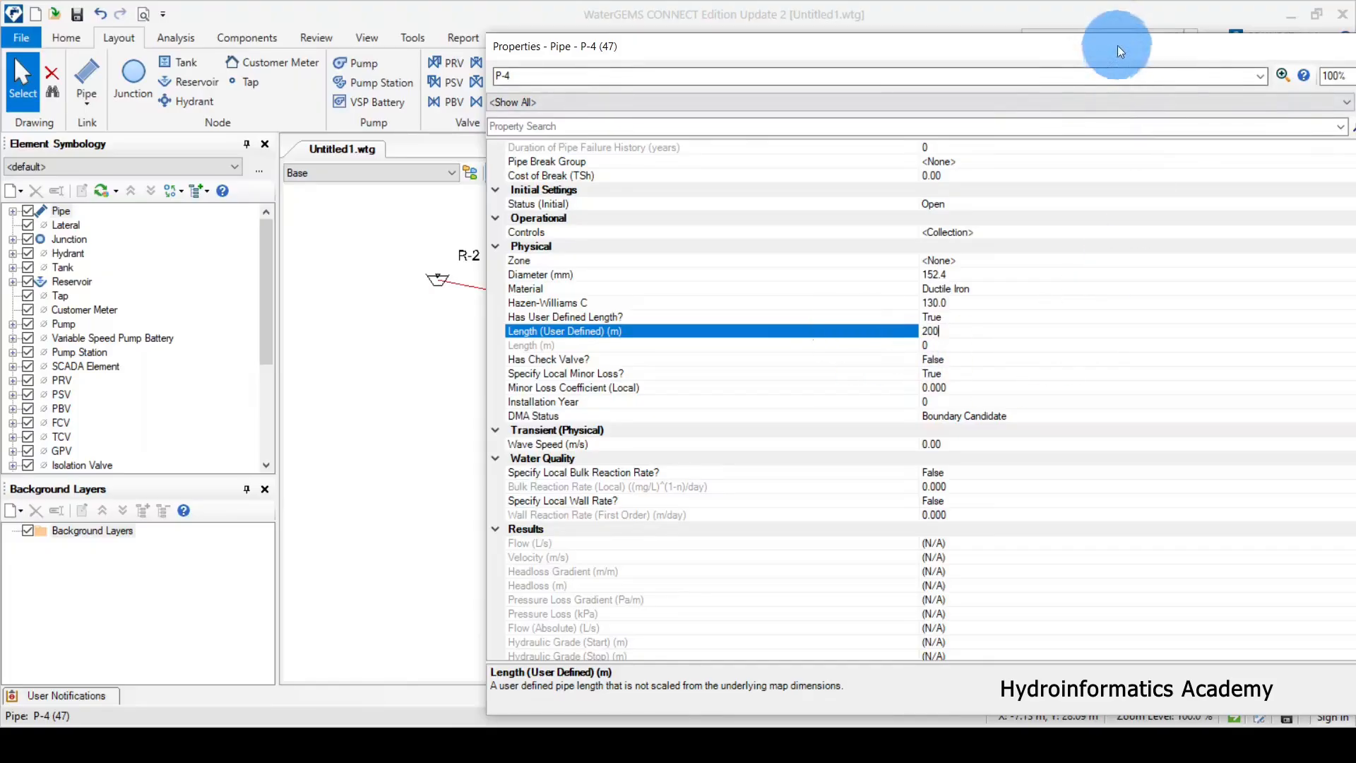
pyautogui.moveTo(1118, 45); pyautogui.dragTo(981, 65)
pyautogui.moveTo(1253, 53)
pyautogui.mouseDown()
pyautogui.moveTo(701, 106)
pyautogui.moveTo(427, 112)
pyautogui.moveTo(472, 109)
pyautogui.mouseUp()
pyautogui.click(475, 122)
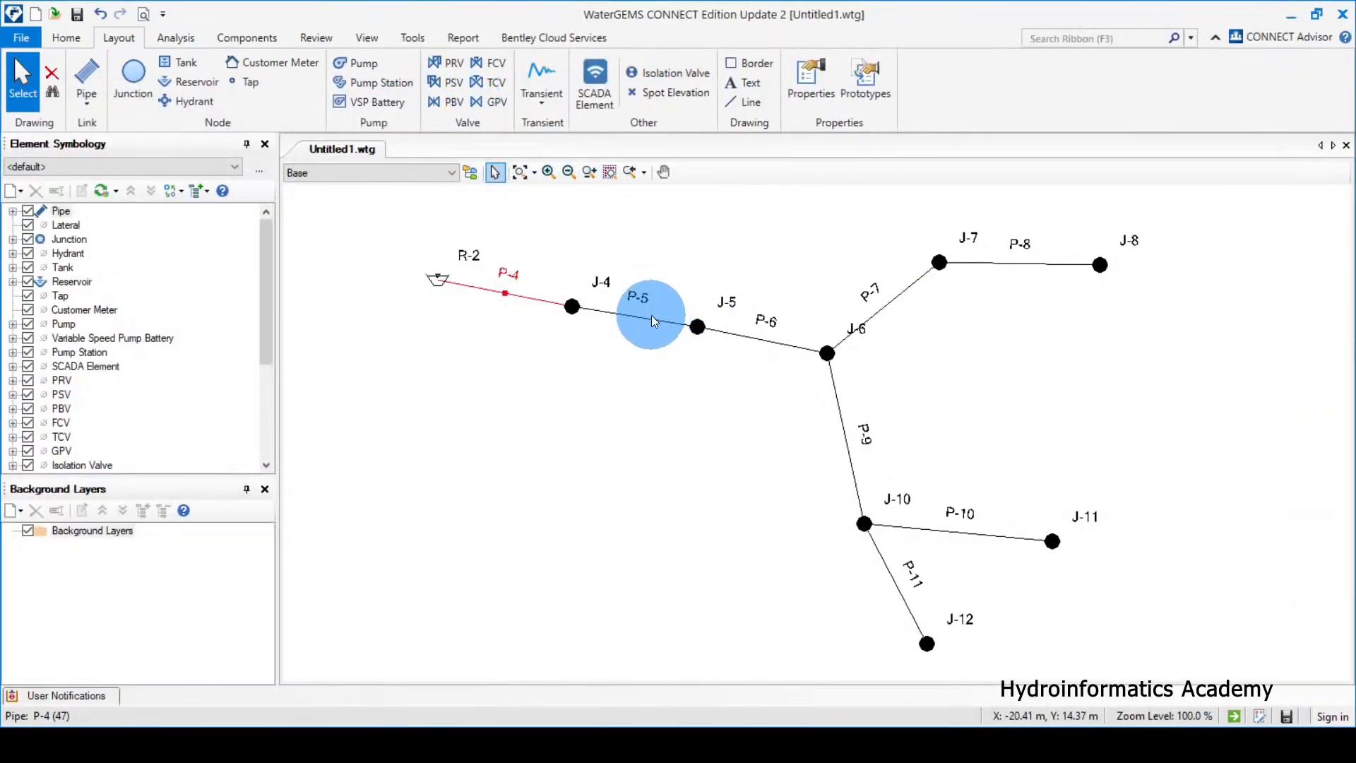
# Give pipe P-5 between J-4 and J-5 a user-defined length of 200 m in its physical properties
pyautogui.doubleClick(650, 318)
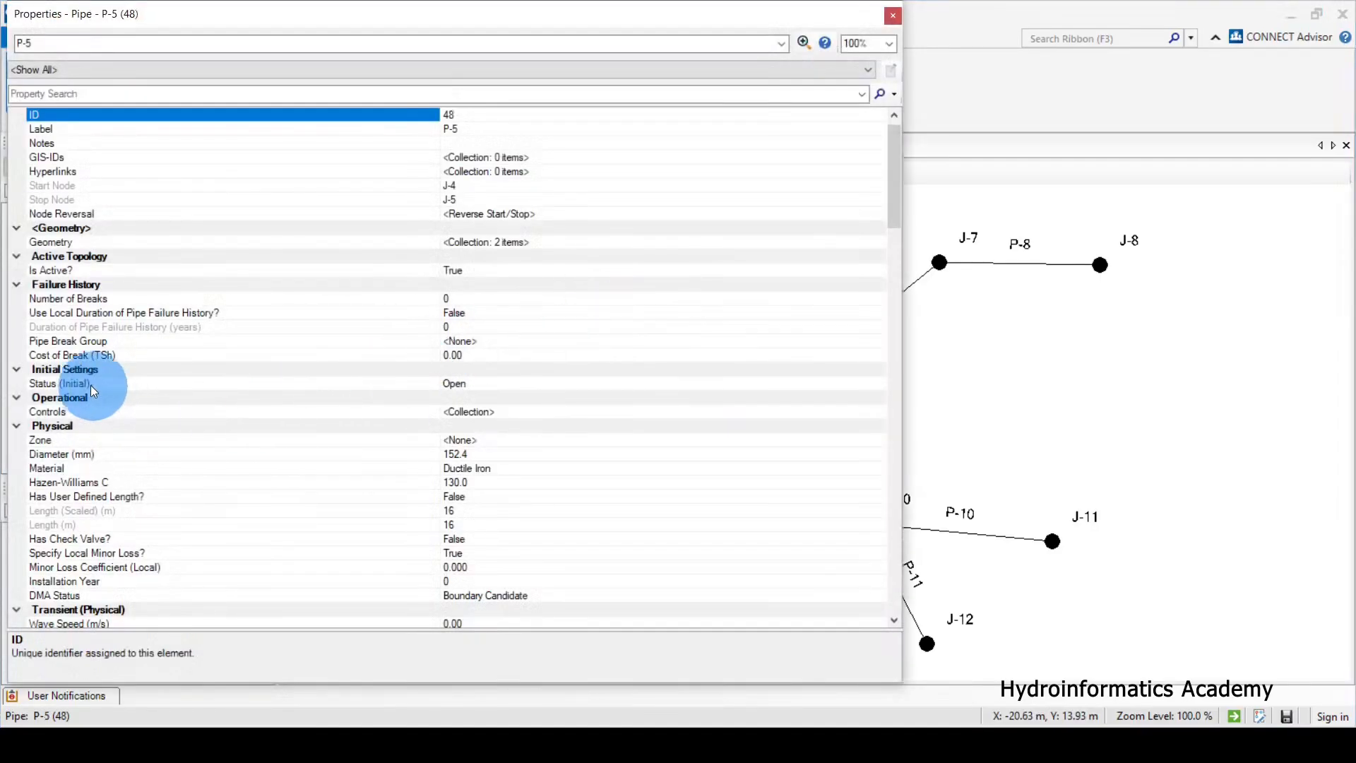
pyautogui.click(97, 498)
pyautogui.scroll(-2, 170, 502)
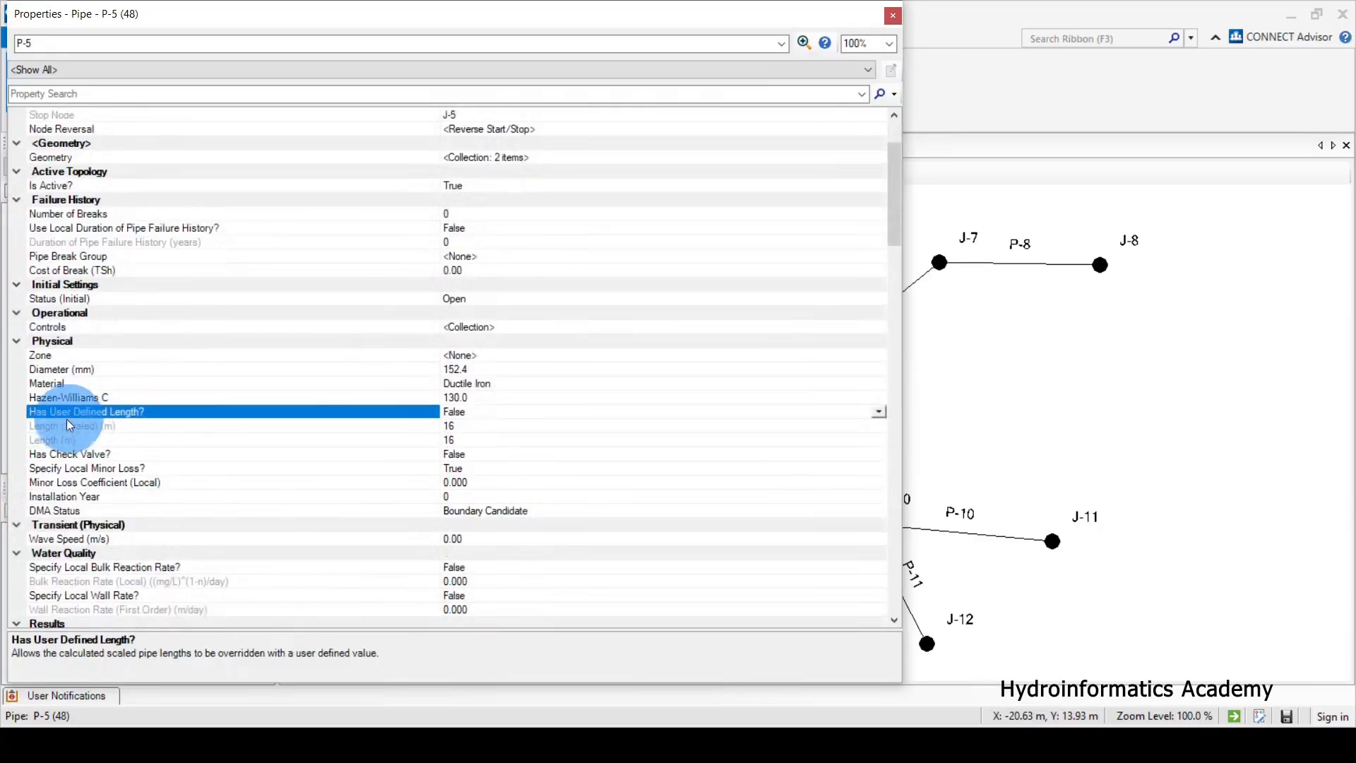
pyautogui.click(879, 414)
pyautogui.click(469, 427)
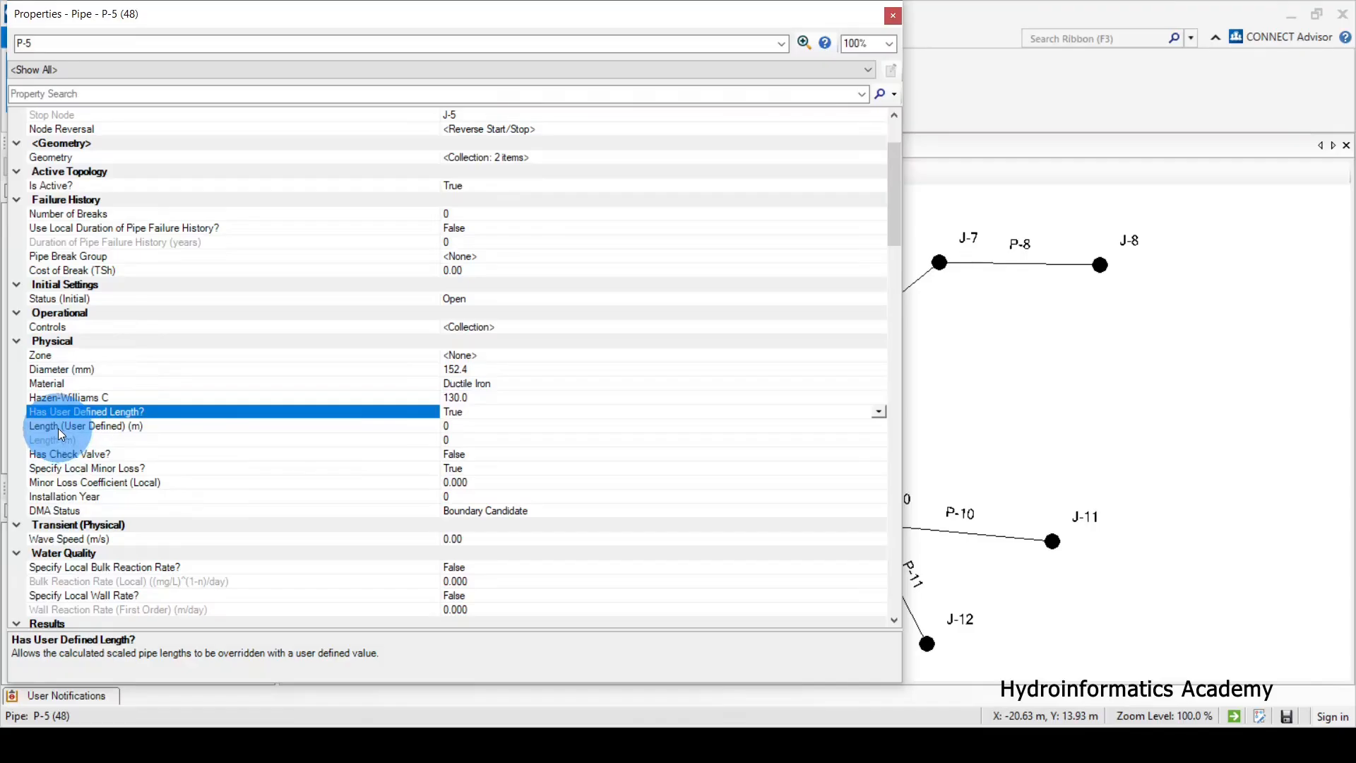
pyautogui.click(58, 428)
pyautogui.click(466, 426)
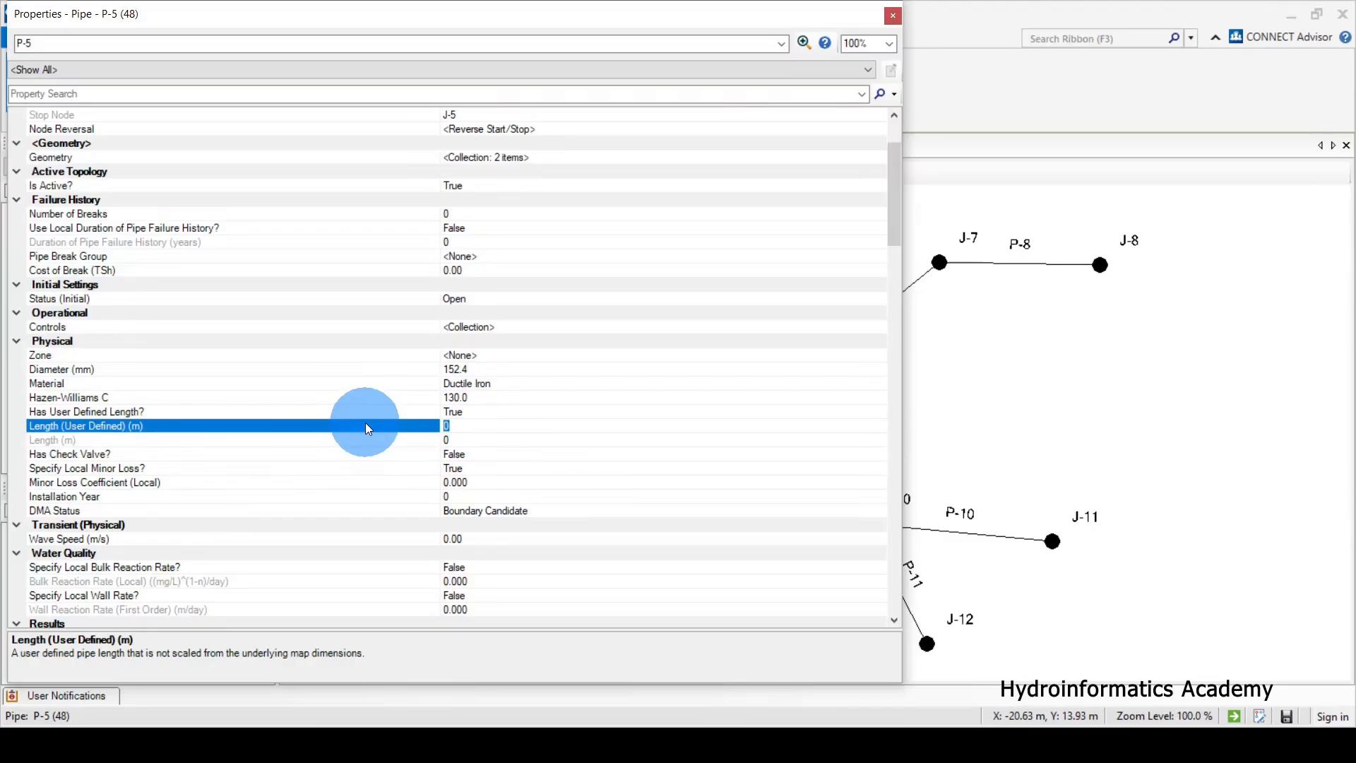
pyautogui.write('200')
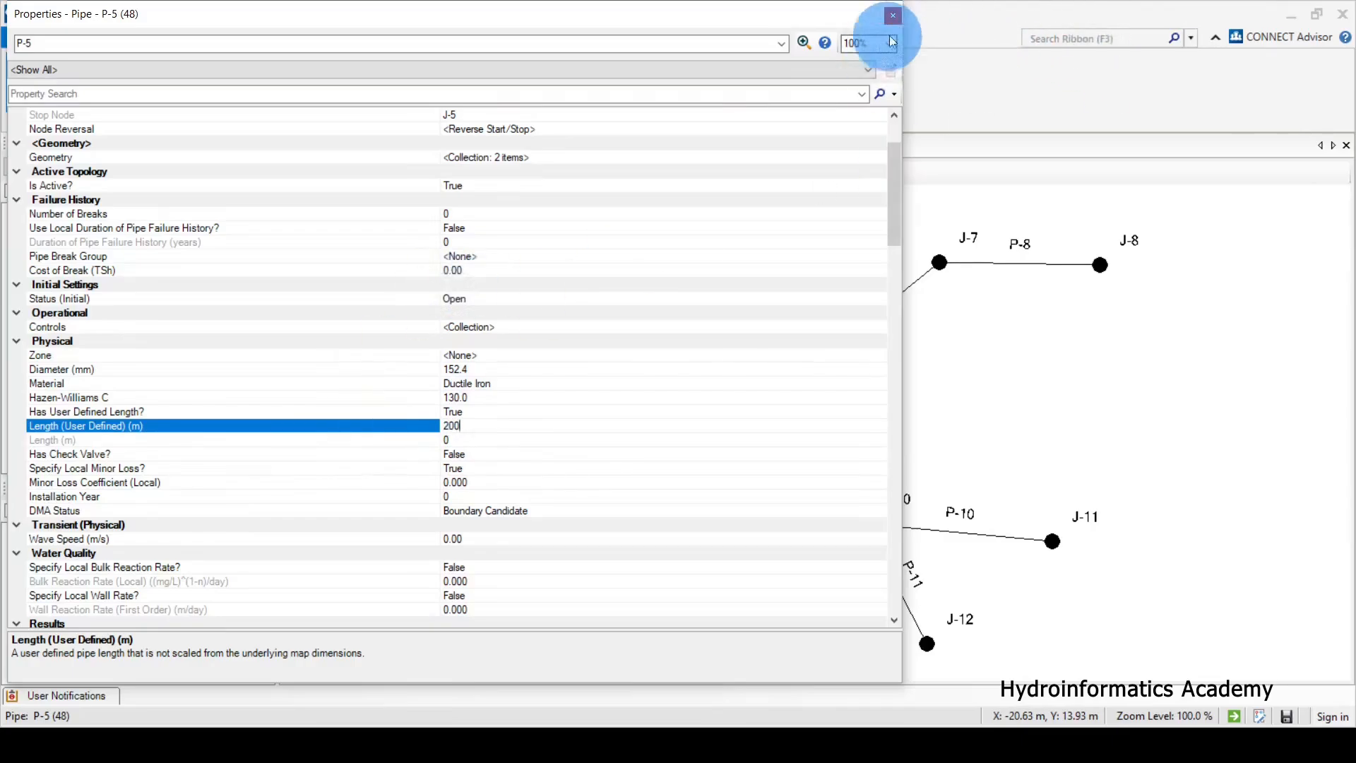
pyautogui.click(893, 15)
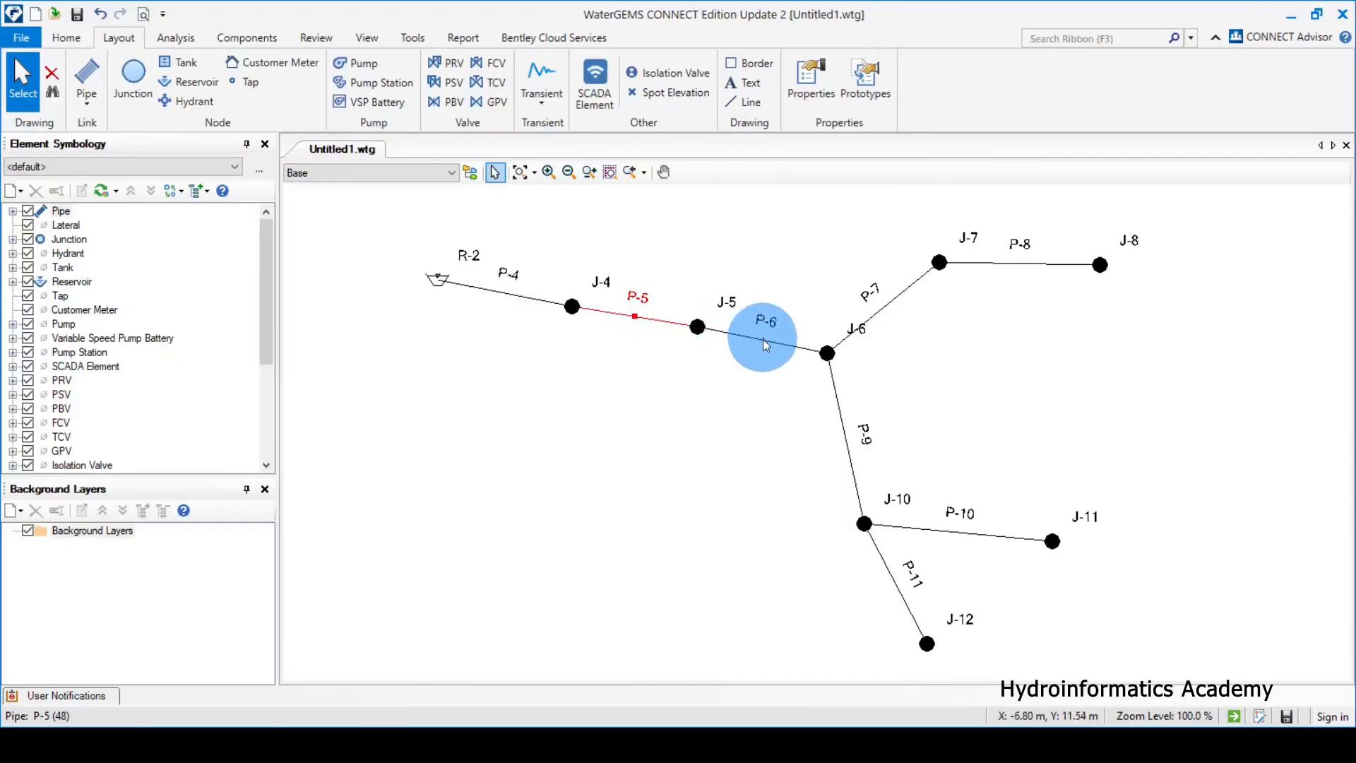
# Give pipe P-6 between J-5 and J-6 a user-defined length of 150 m in its physical properties
pyautogui.doubleClick(763, 343)
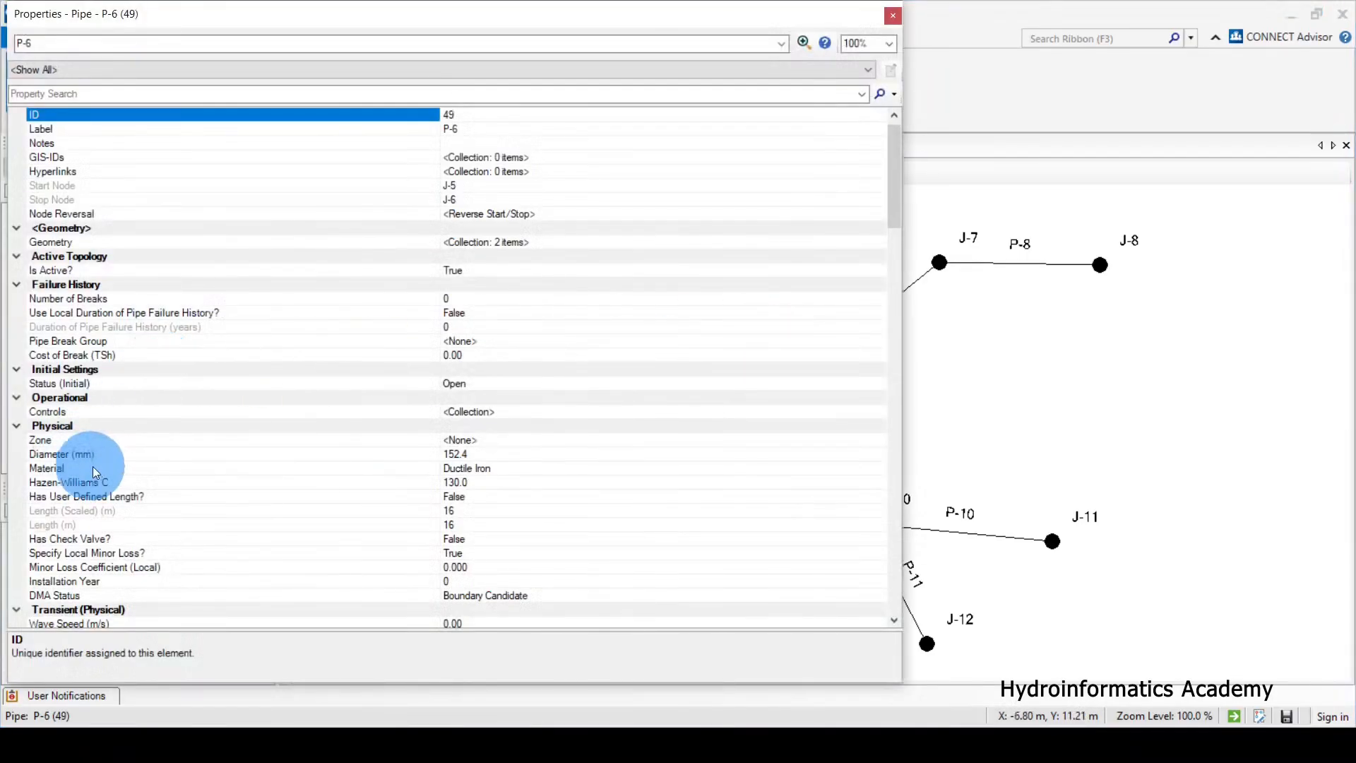
pyautogui.click(93, 481)
pyautogui.scroll(-2, 424, 424)
pyautogui.click(424, 412)
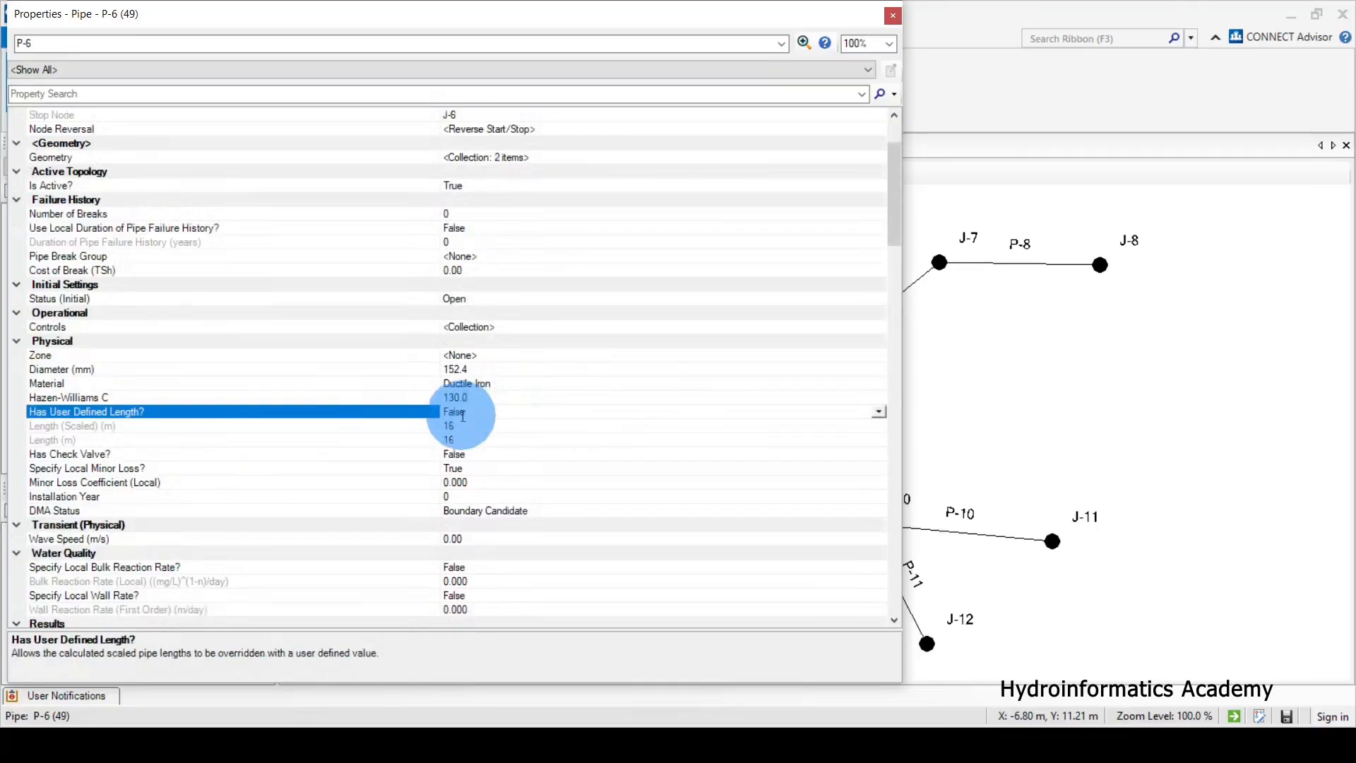
pyautogui.click(879, 411)
pyautogui.click(865, 426)
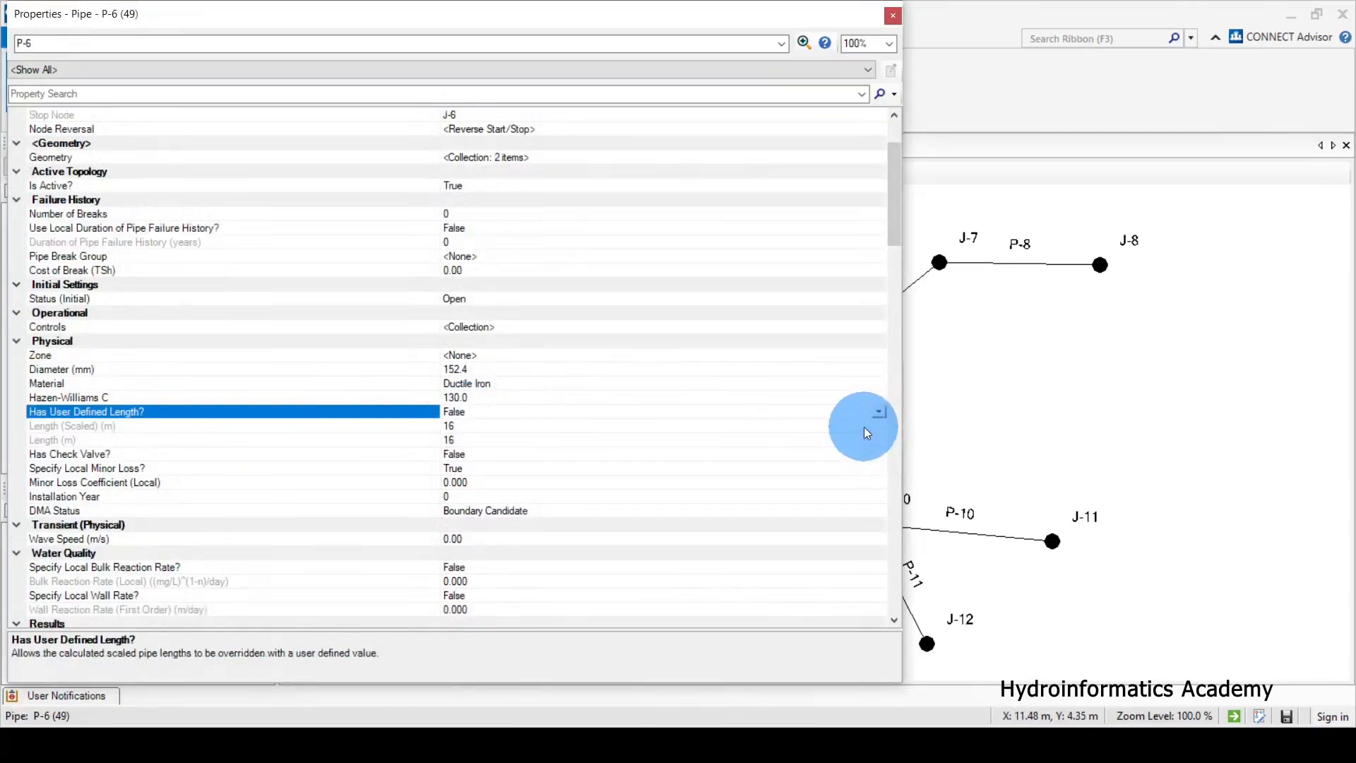
pyautogui.click(472, 427)
pyautogui.moveTo(478, 427); pyautogui.dragTo(363, 435)
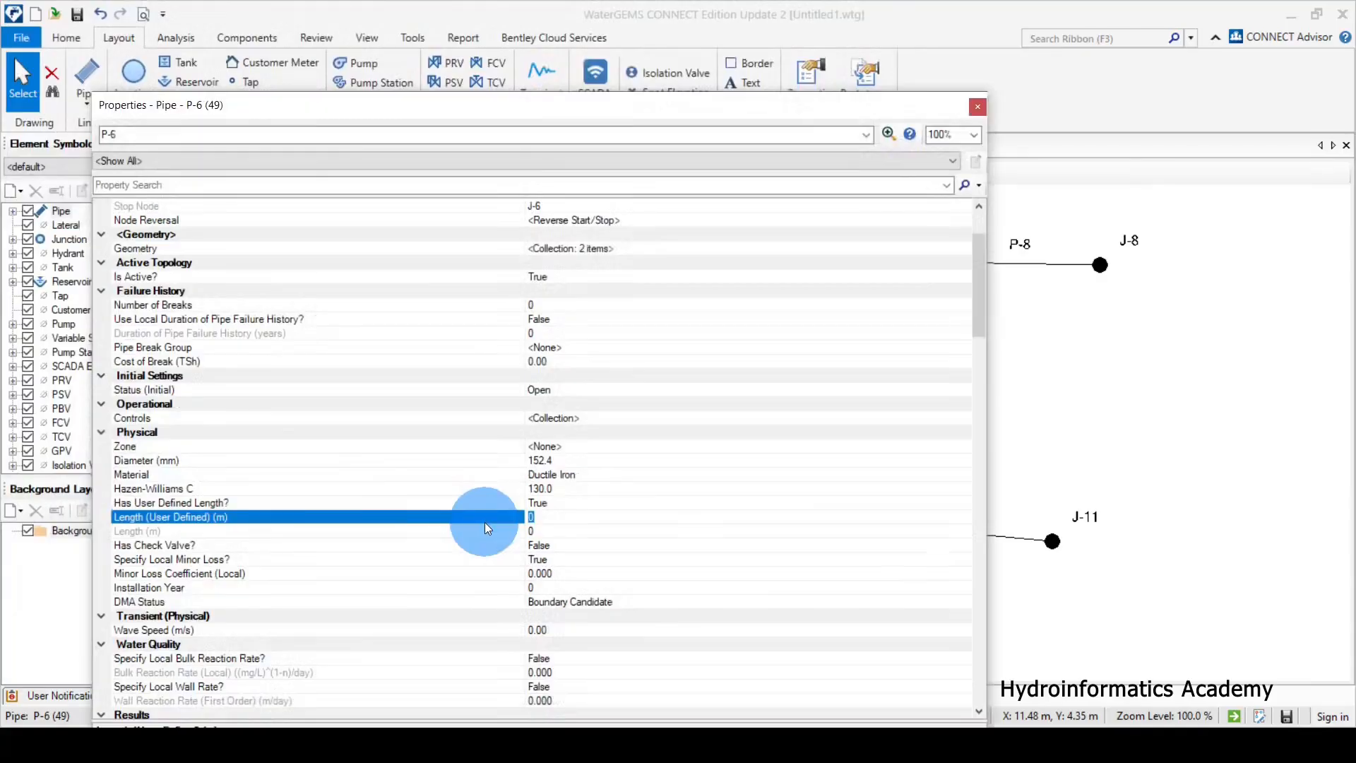
pyautogui.write('150')
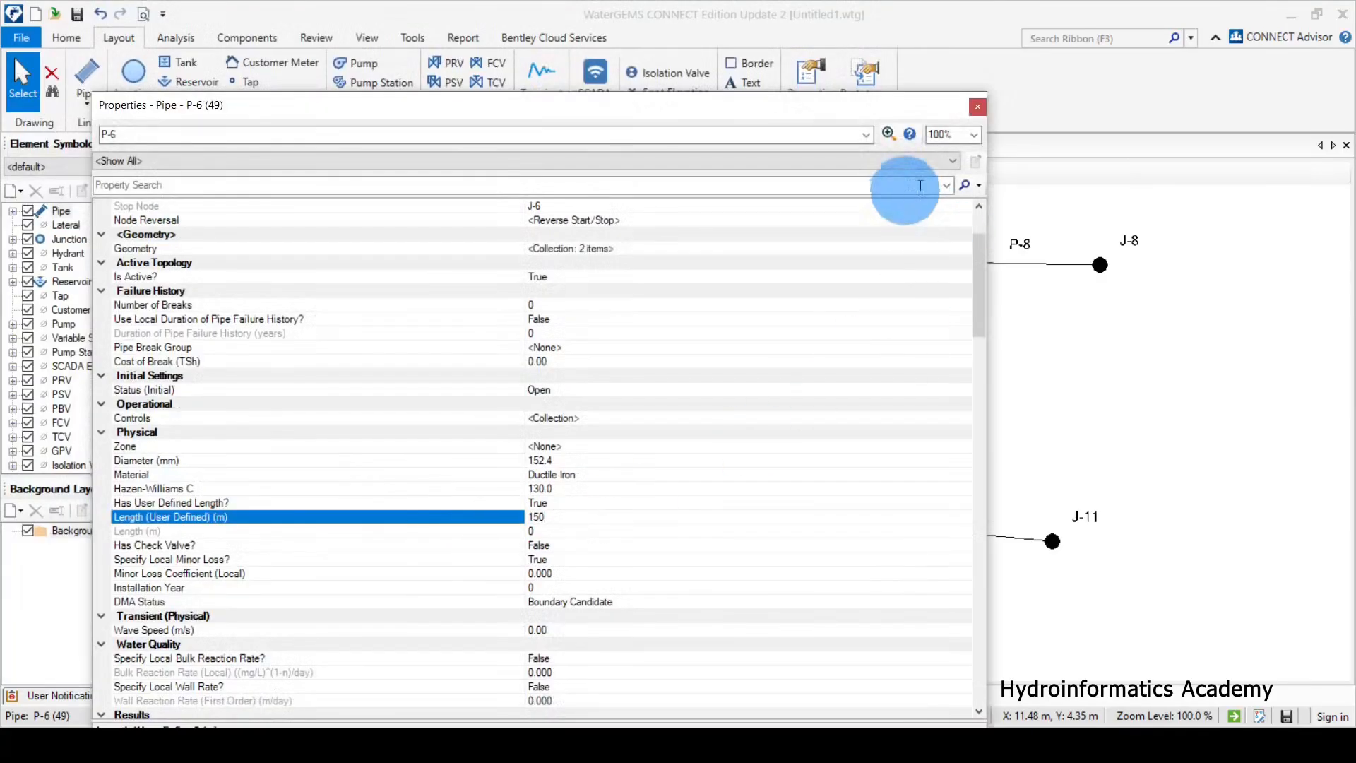
pyautogui.click(978, 106)
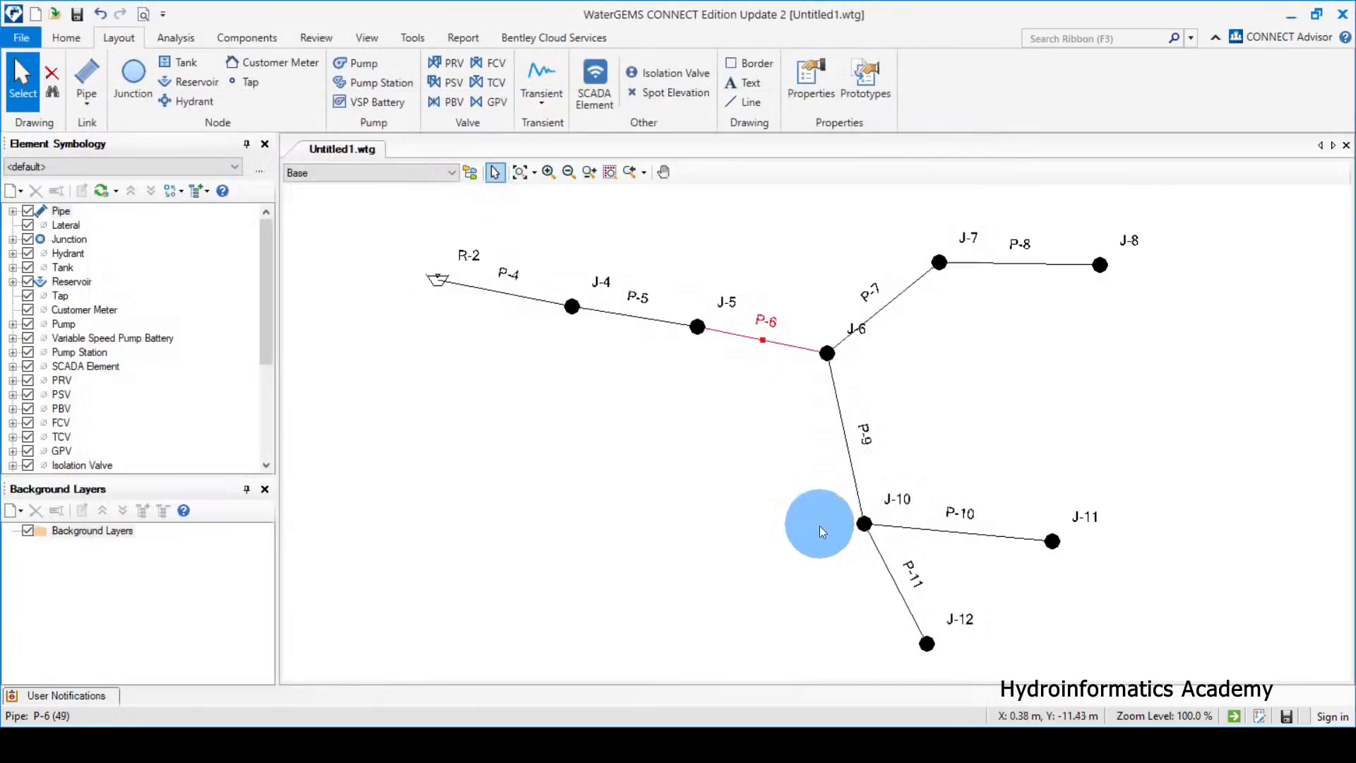
# Give pipe P-7 between J-6 and J-7 a user-defined length of 200 m in its physical properties
pyautogui.doubleClick(879, 301)
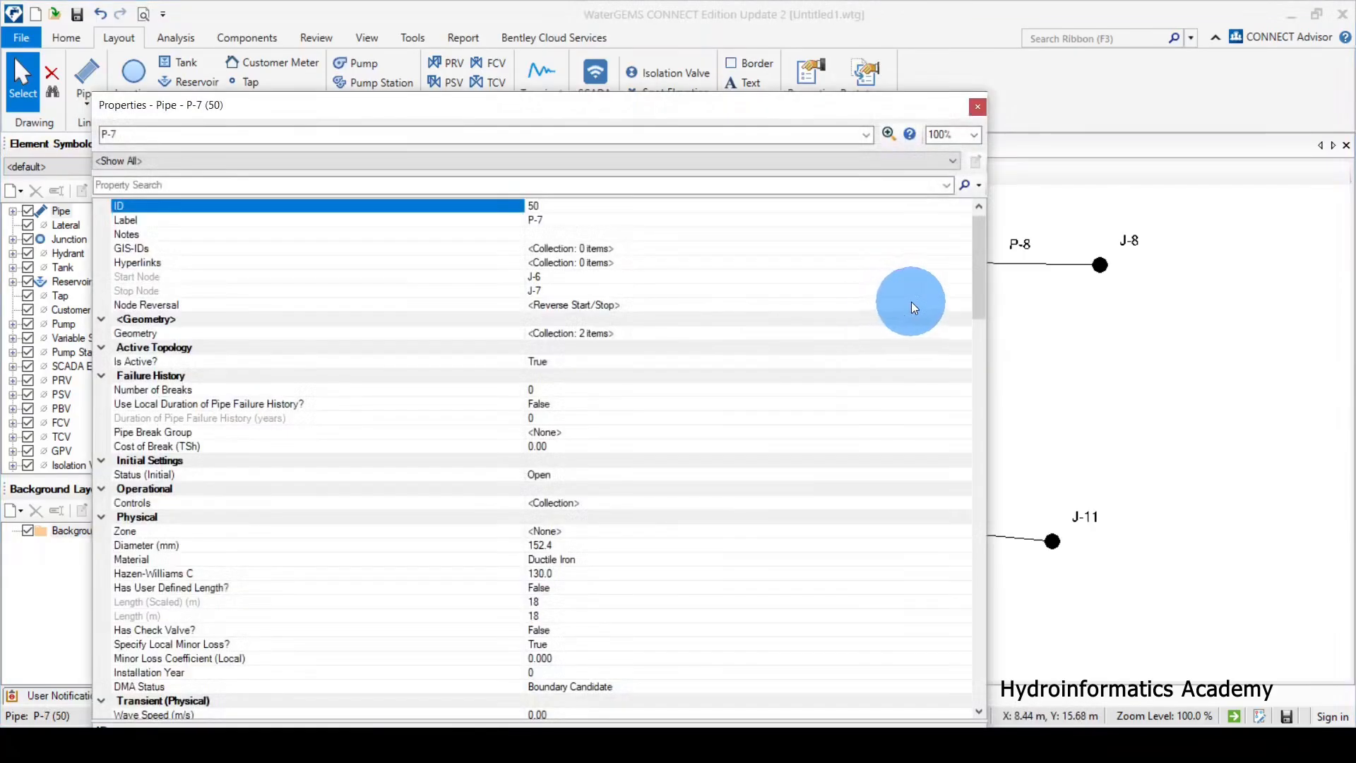
pyautogui.click(161, 533)
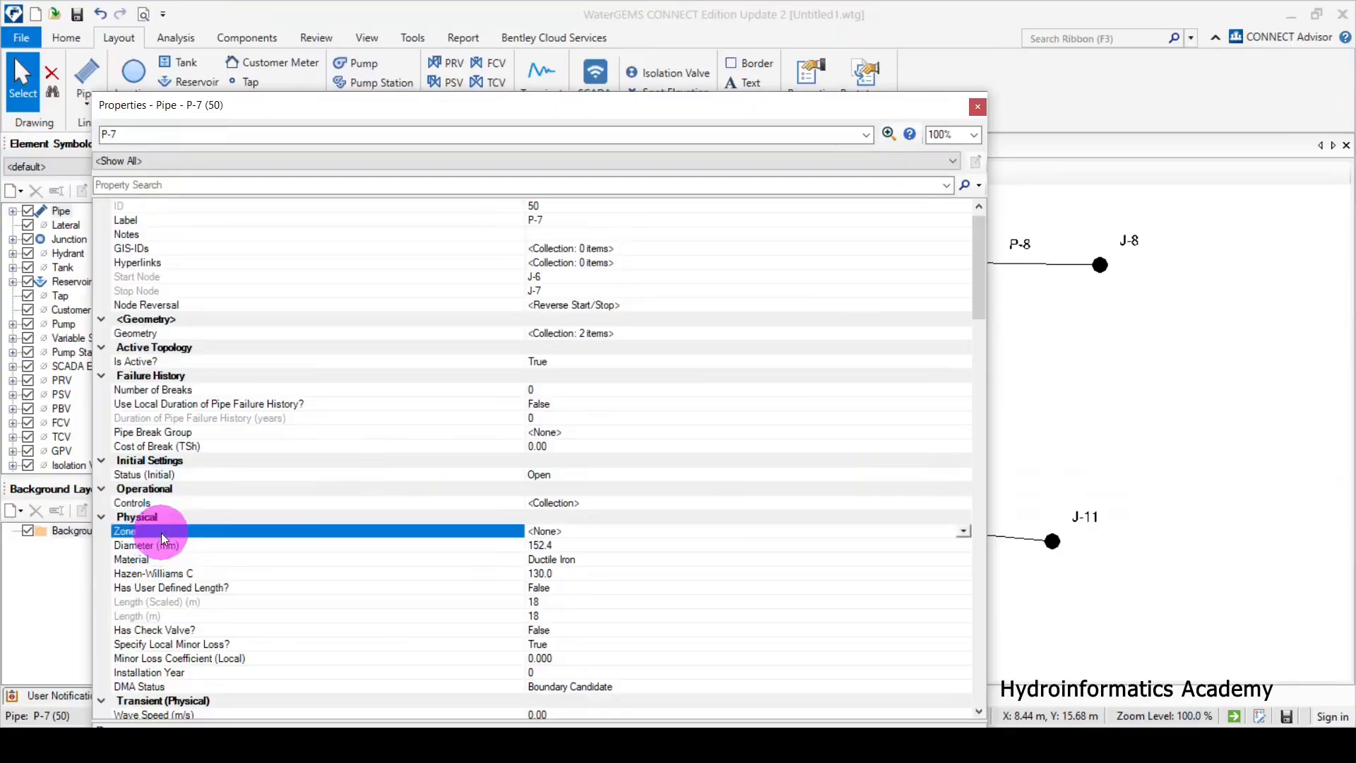
pyautogui.click(183, 588)
pyautogui.click(749, 593)
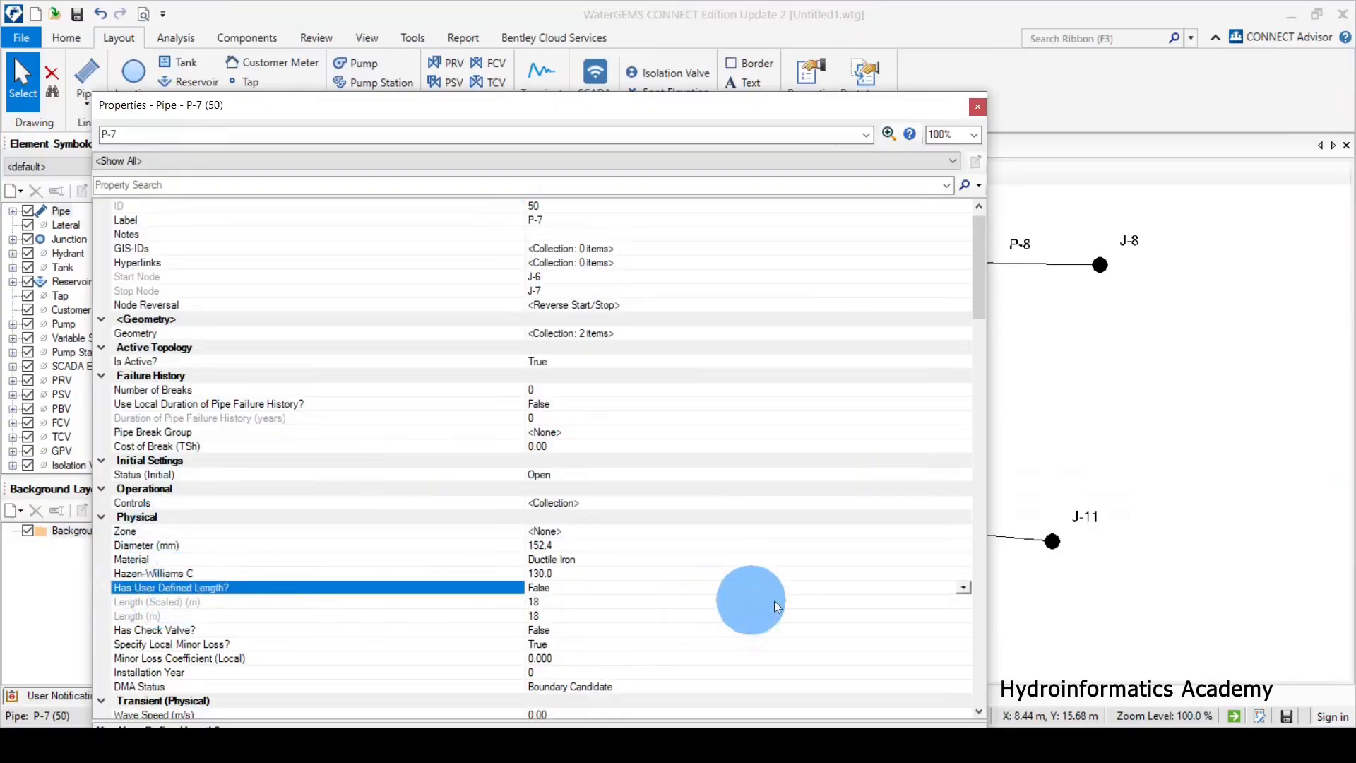
pyautogui.click(964, 589)
pyautogui.click(555, 600)
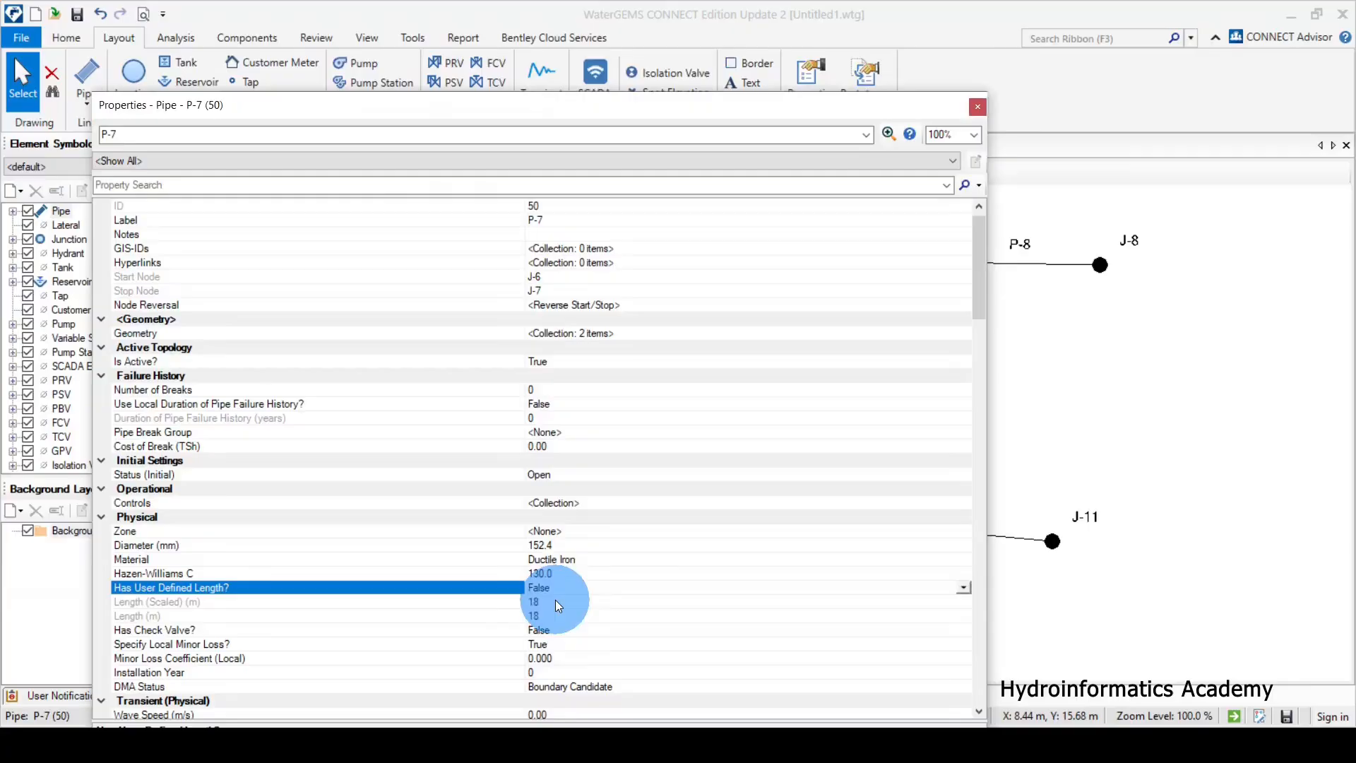
pyautogui.click(544, 602)
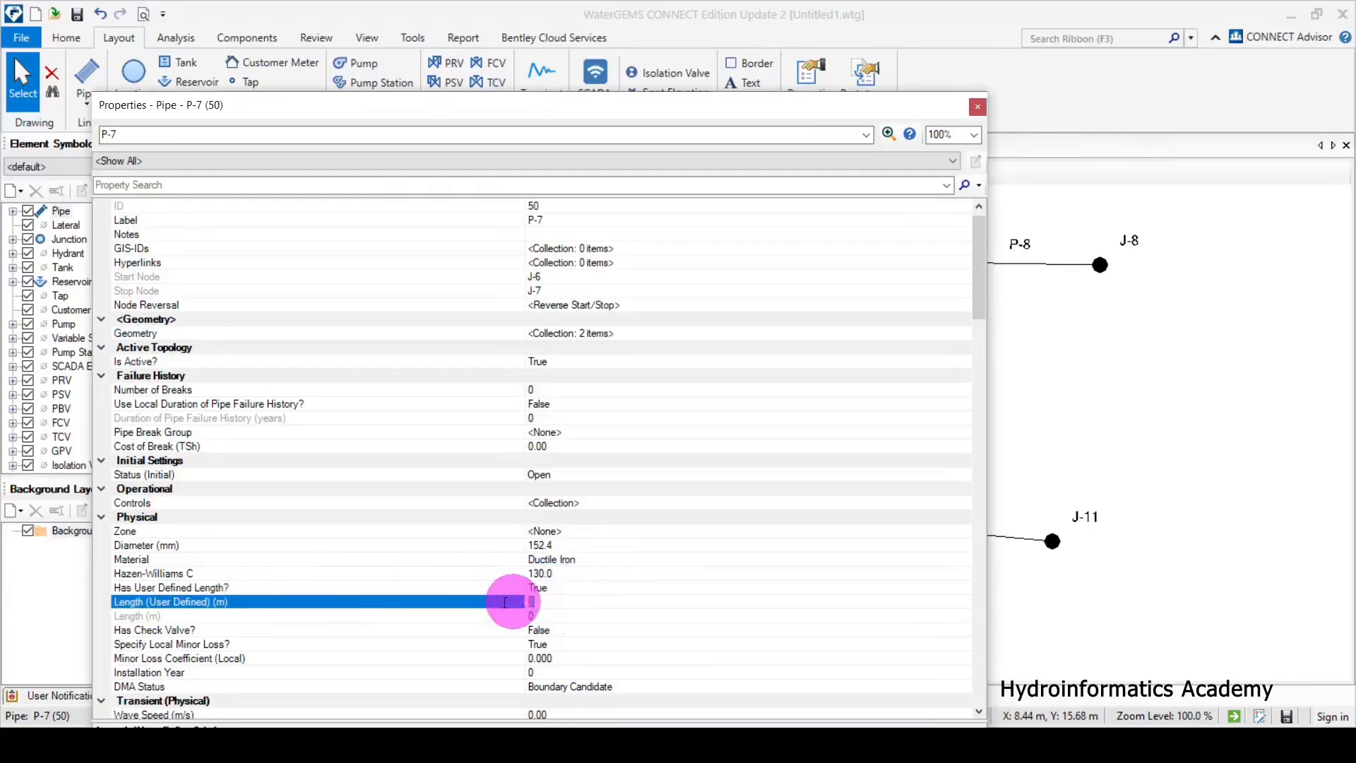
pyautogui.write('200')
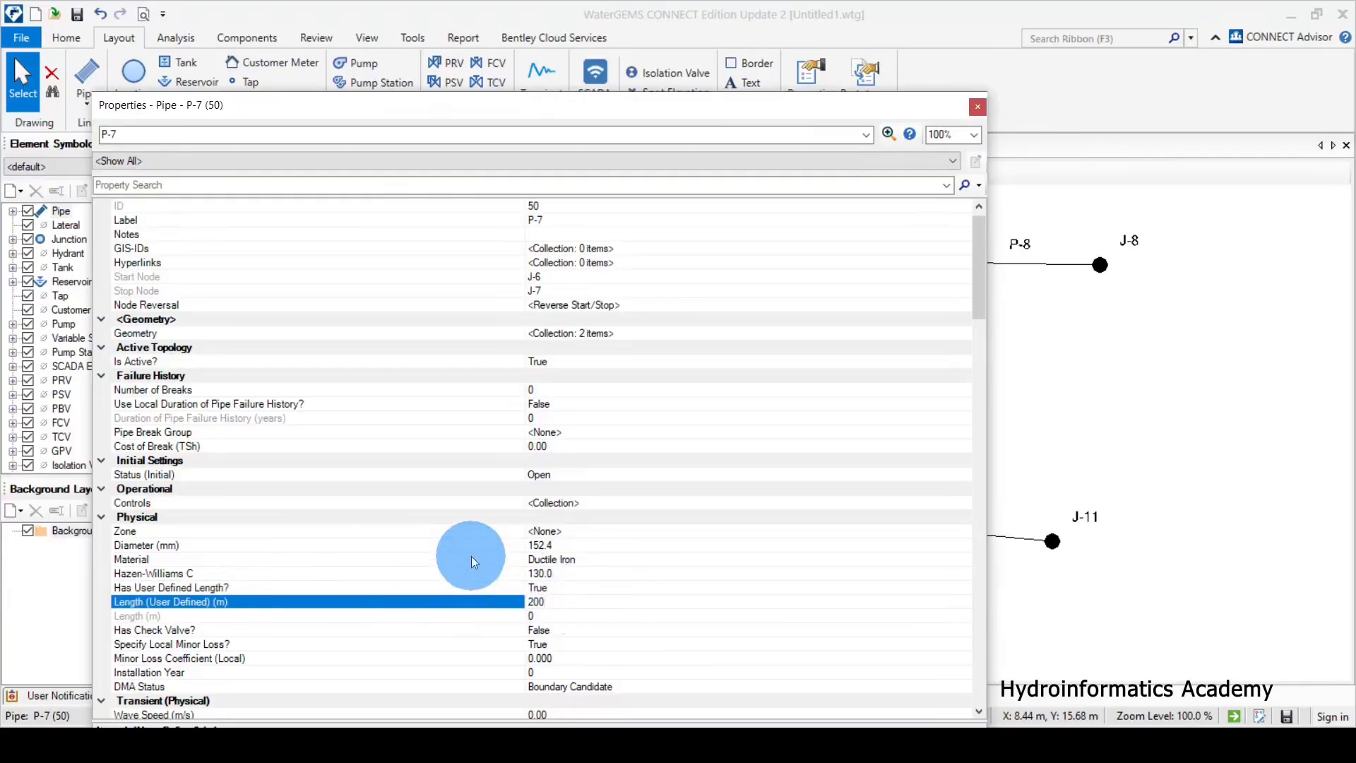
pyautogui.click(977, 107)
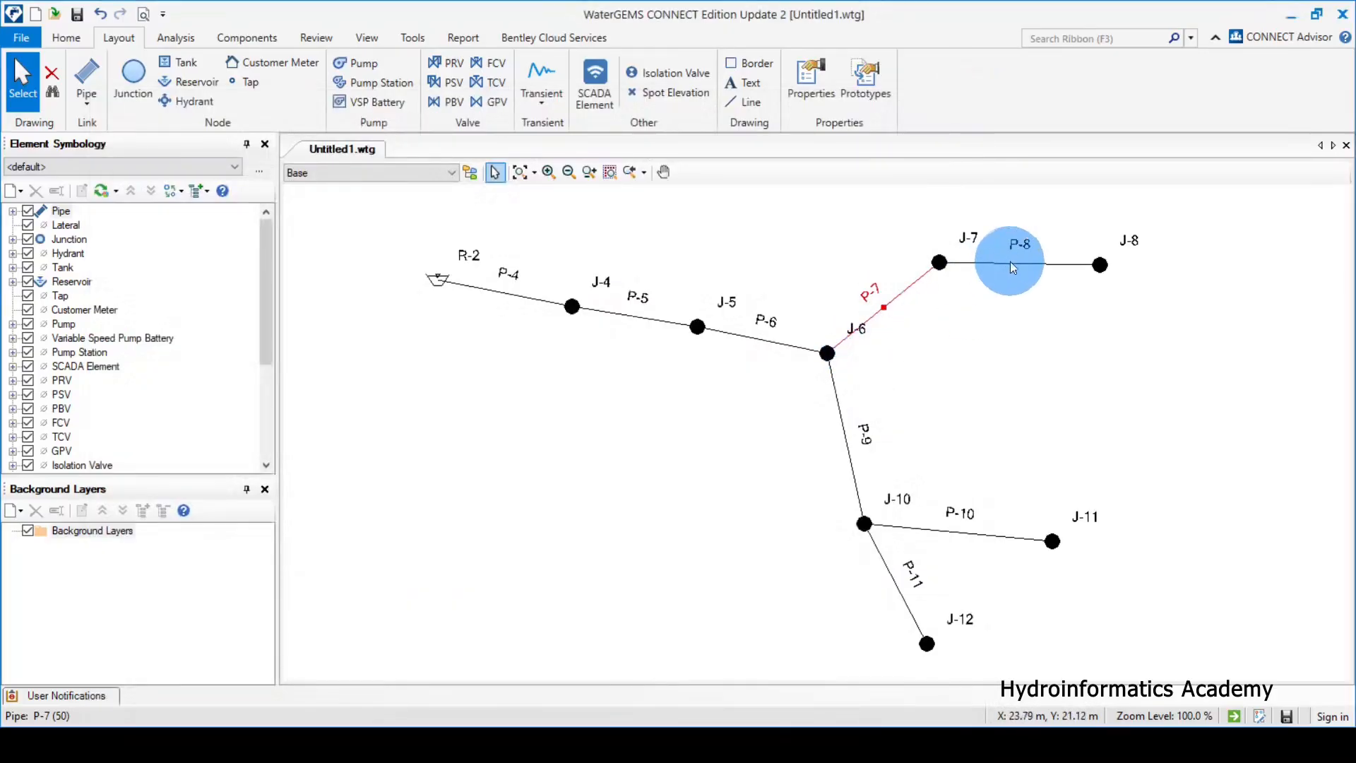
# Give pipe P-8 between J-7 and J-8 a user-defined length of 200 m in its physical properties
pyautogui.doubleClick(1010, 262)
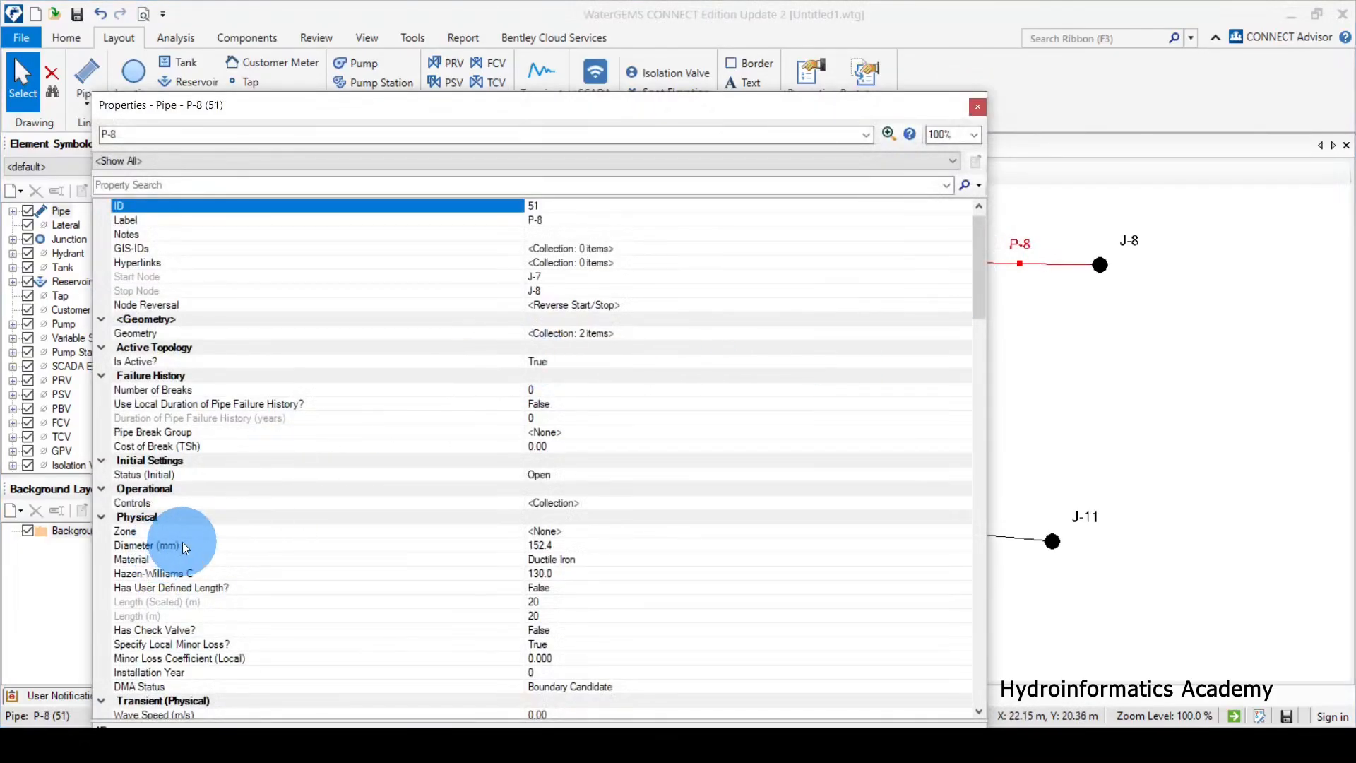
pyautogui.click(185, 546)
pyautogui.scroll(-2, 162, 566)
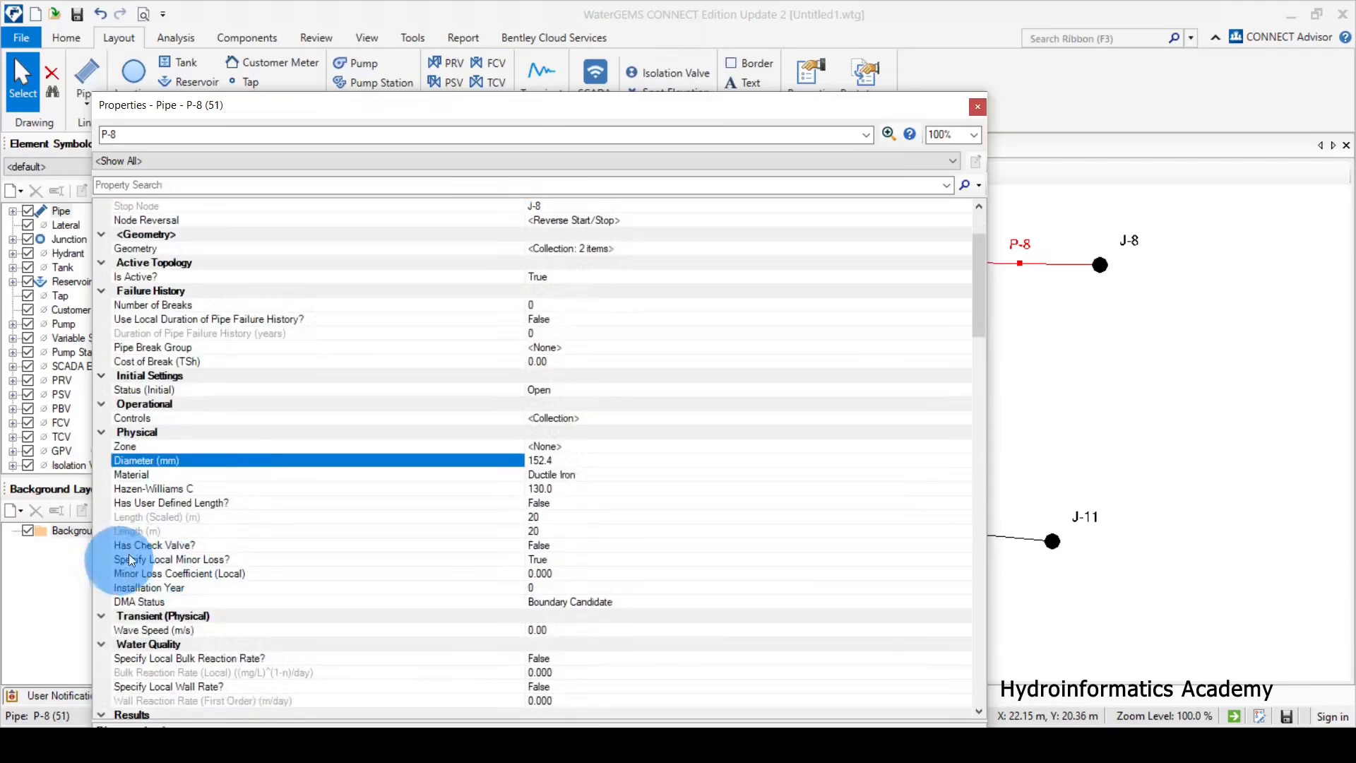
pyautogui.click(226, 504)
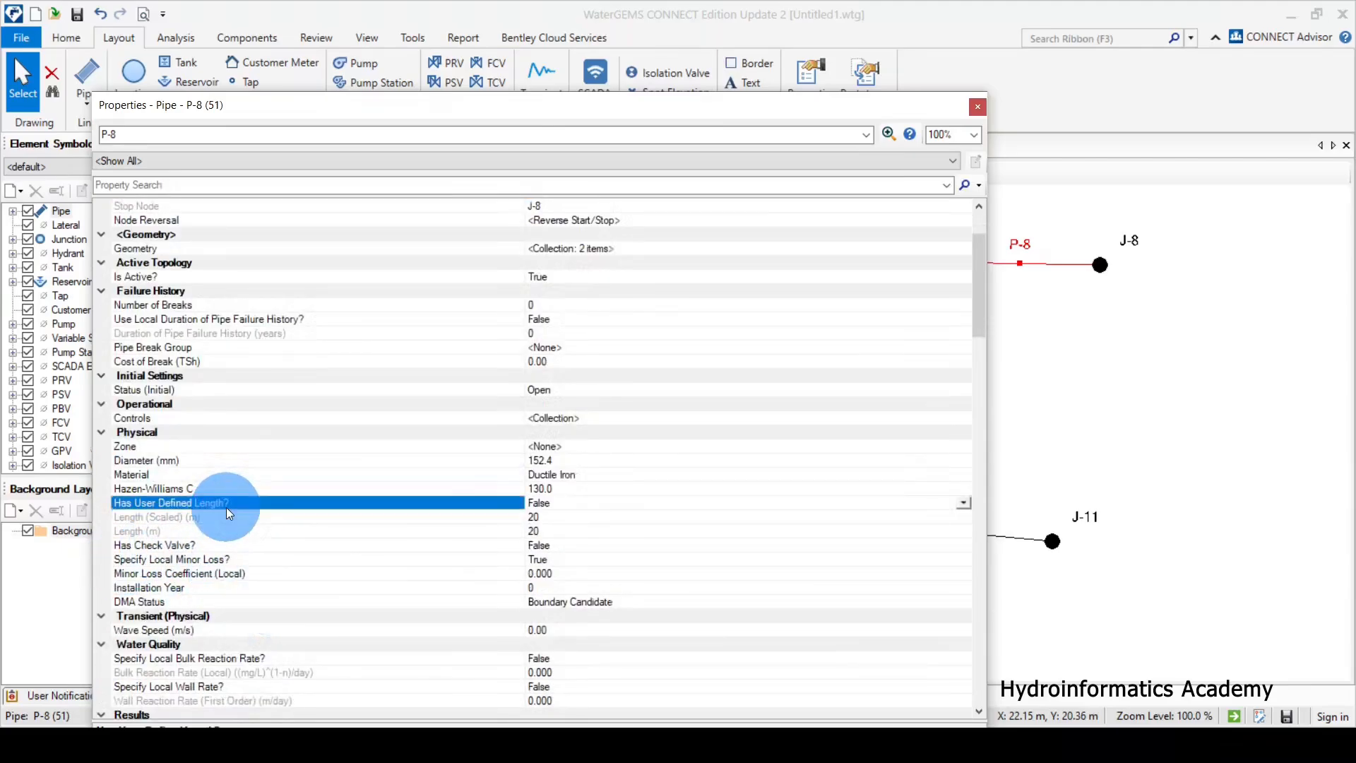
pyautogui.click(961, 503)
pyautogui.click(554, 516)
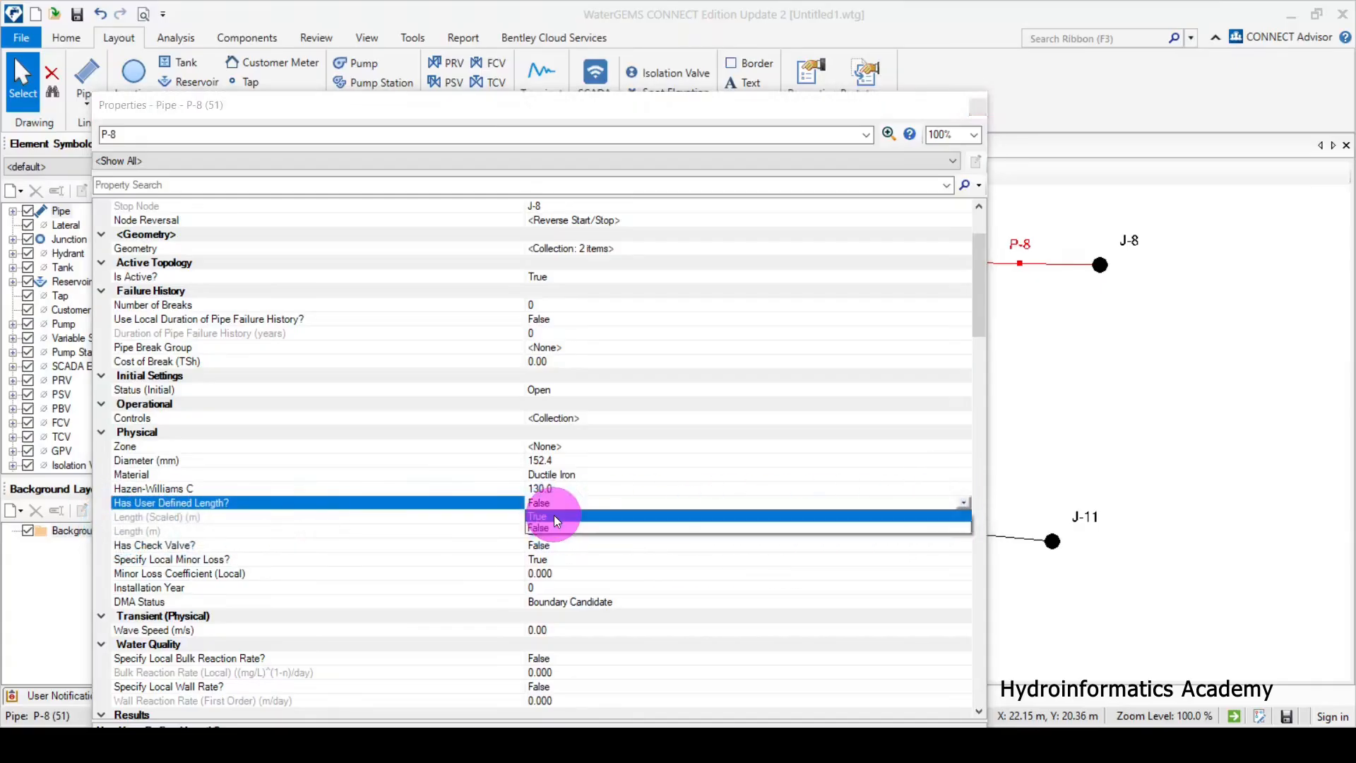
pyautogui.click(431, 520)
pyautogui.click(549, 521)
pyautogui.moveTo(549, 521); pyautogui.dragTo(493, 530)
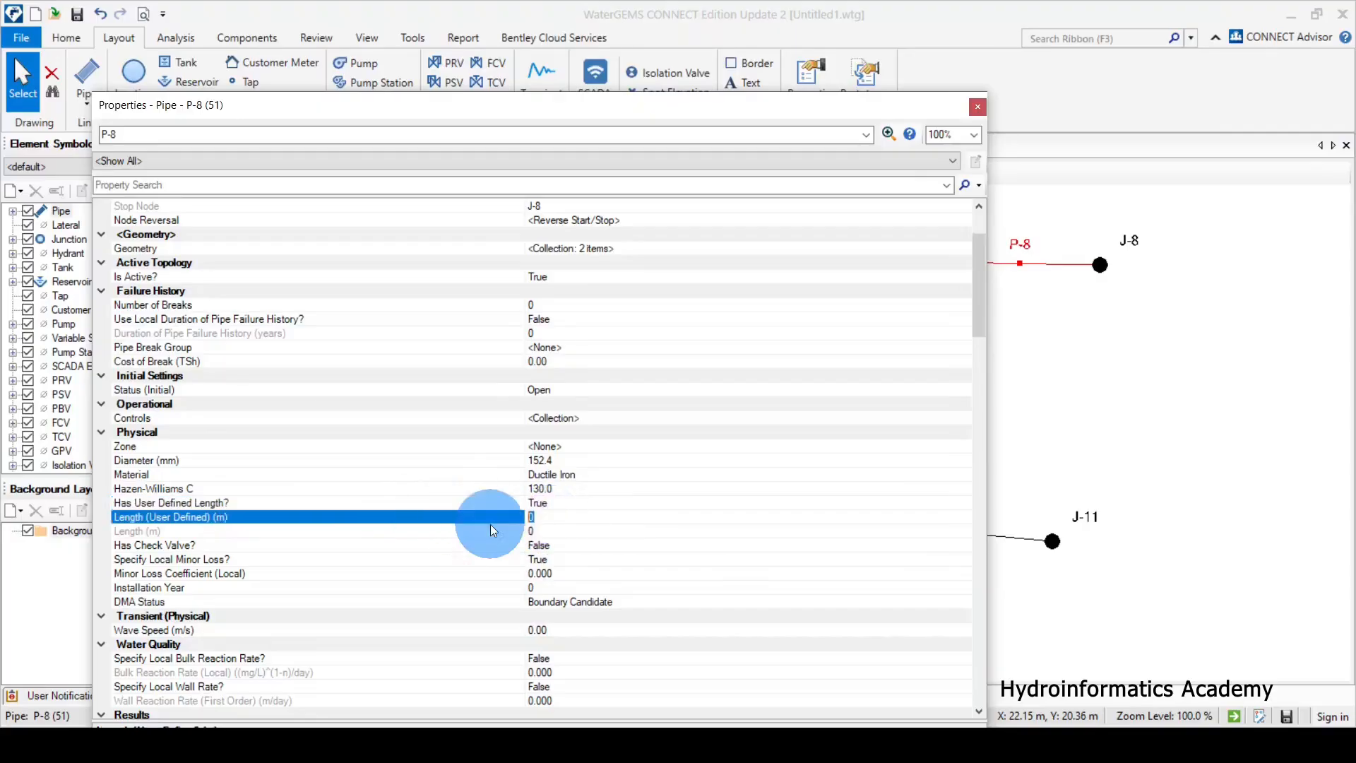
pyautogui.write('200')
pyautogui.click(978, 106)
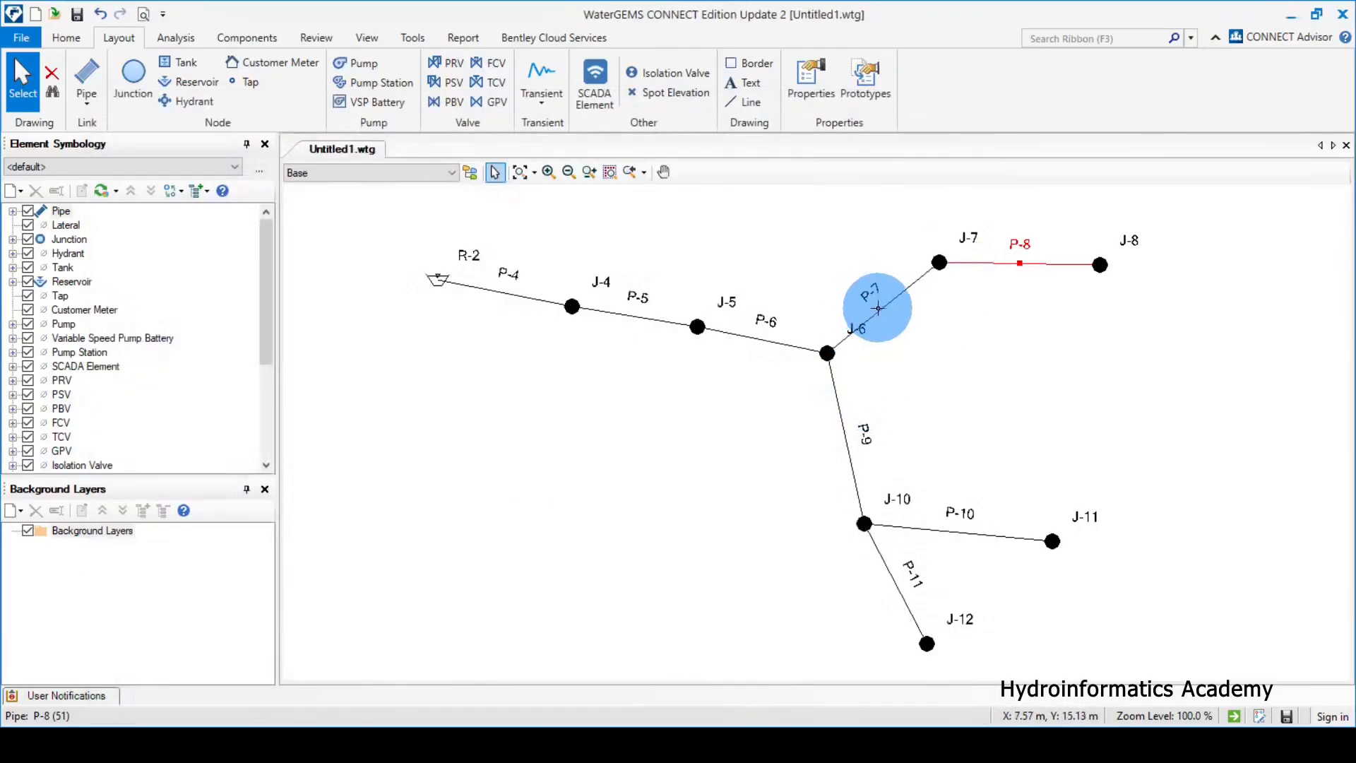
# Give pipe P-9 between J-6 and J-10 a user-defined length of 300 m in its physical properties
pyautogui.moveTo(899, 427); pyautogui.dragTo(763, 417)
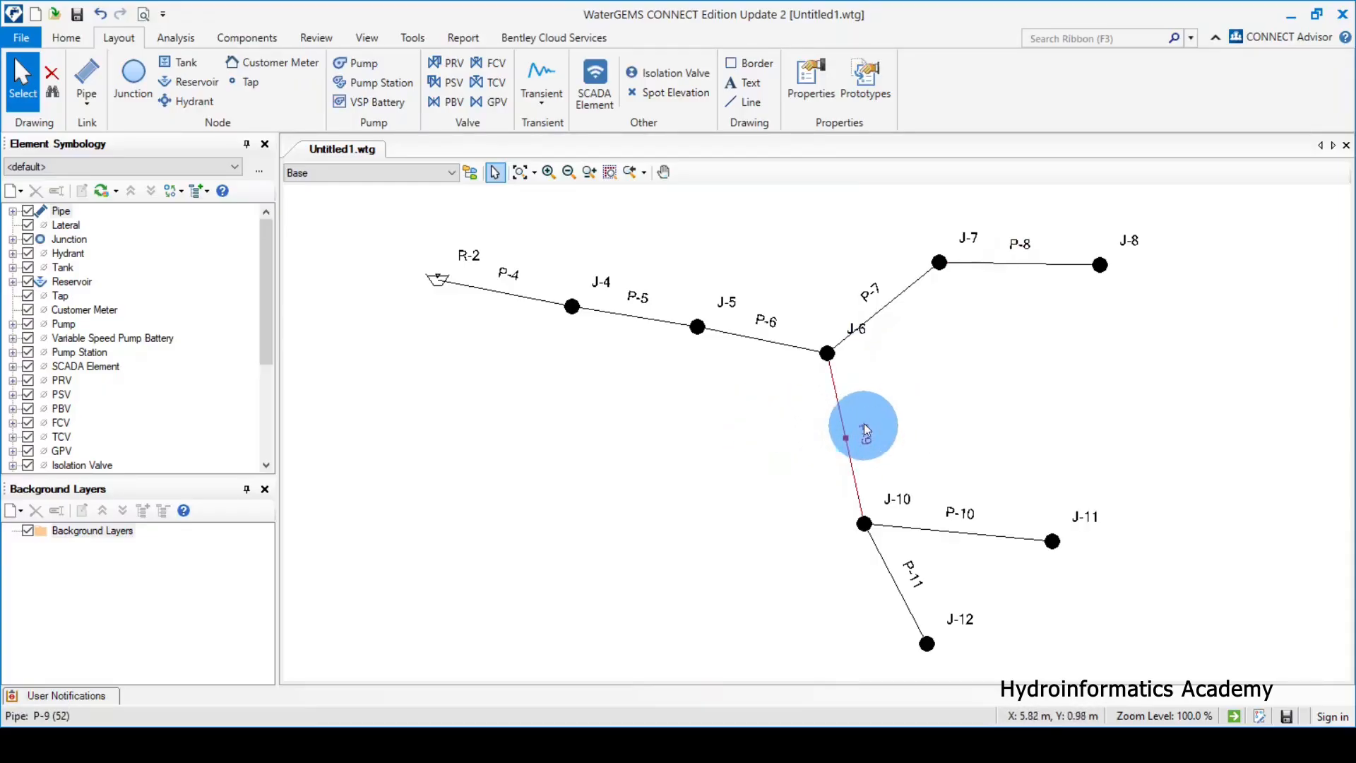
pyautogui.doubleClick(840, 412)
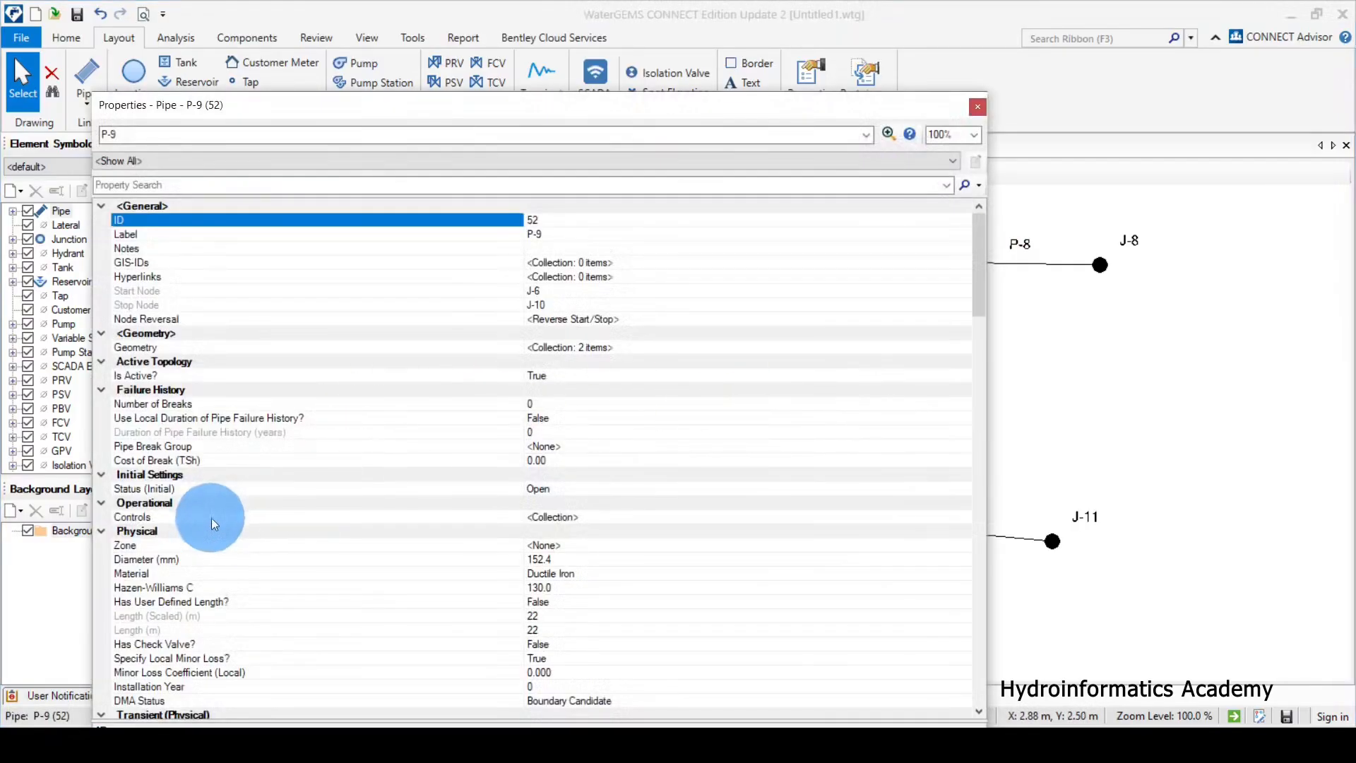
pyautogui.click(155, 573)
pyautogui.click(160, 561)
pyautogui.click(171, 602)
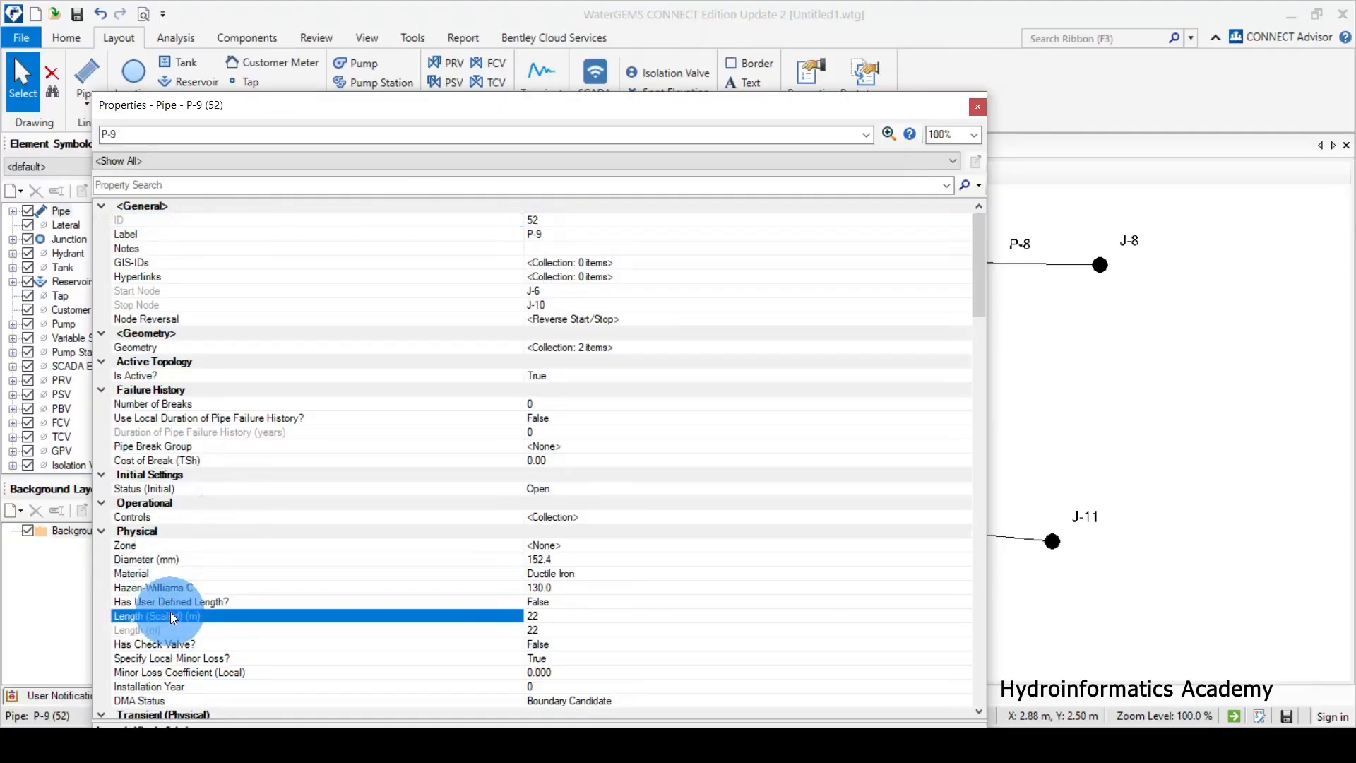
pyautogui.click(962, 601)
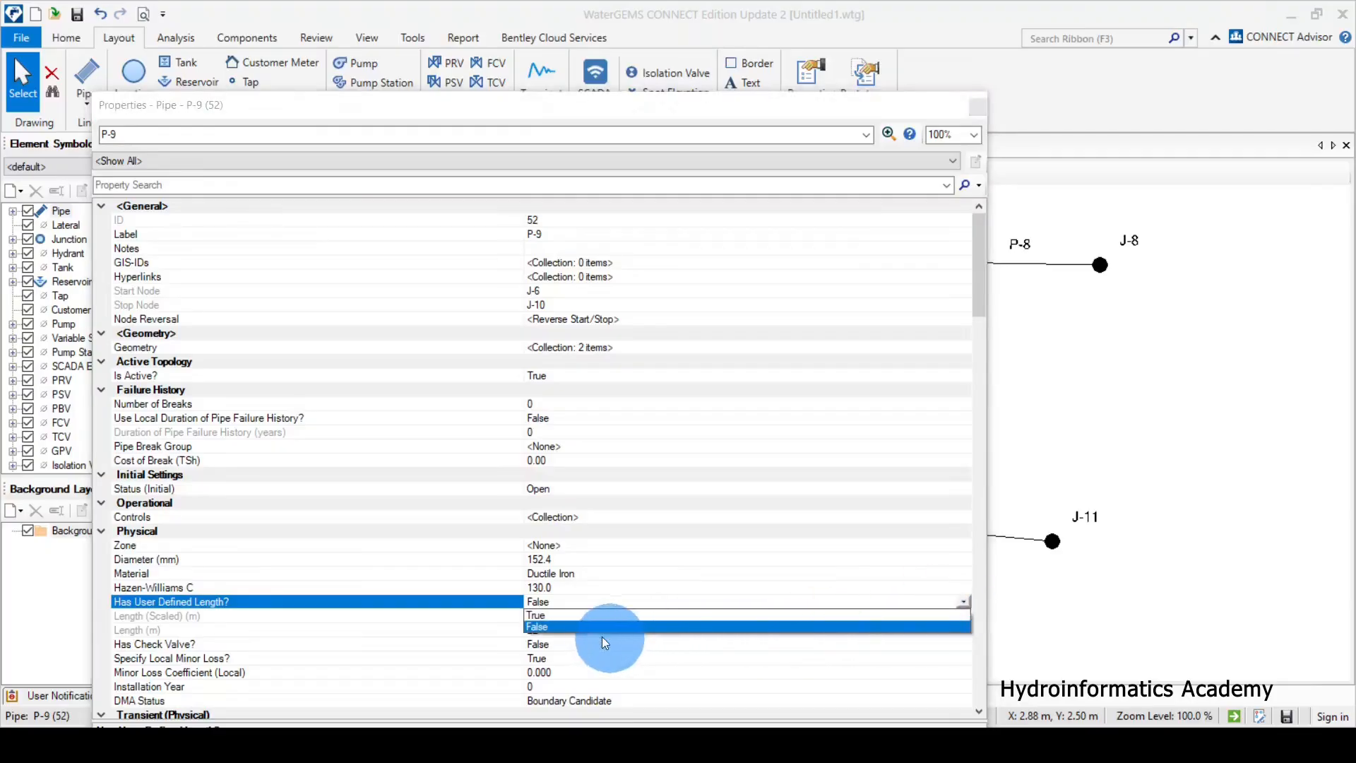
pyautogui.click(575, 616)
pyautogui.click(523, 615)
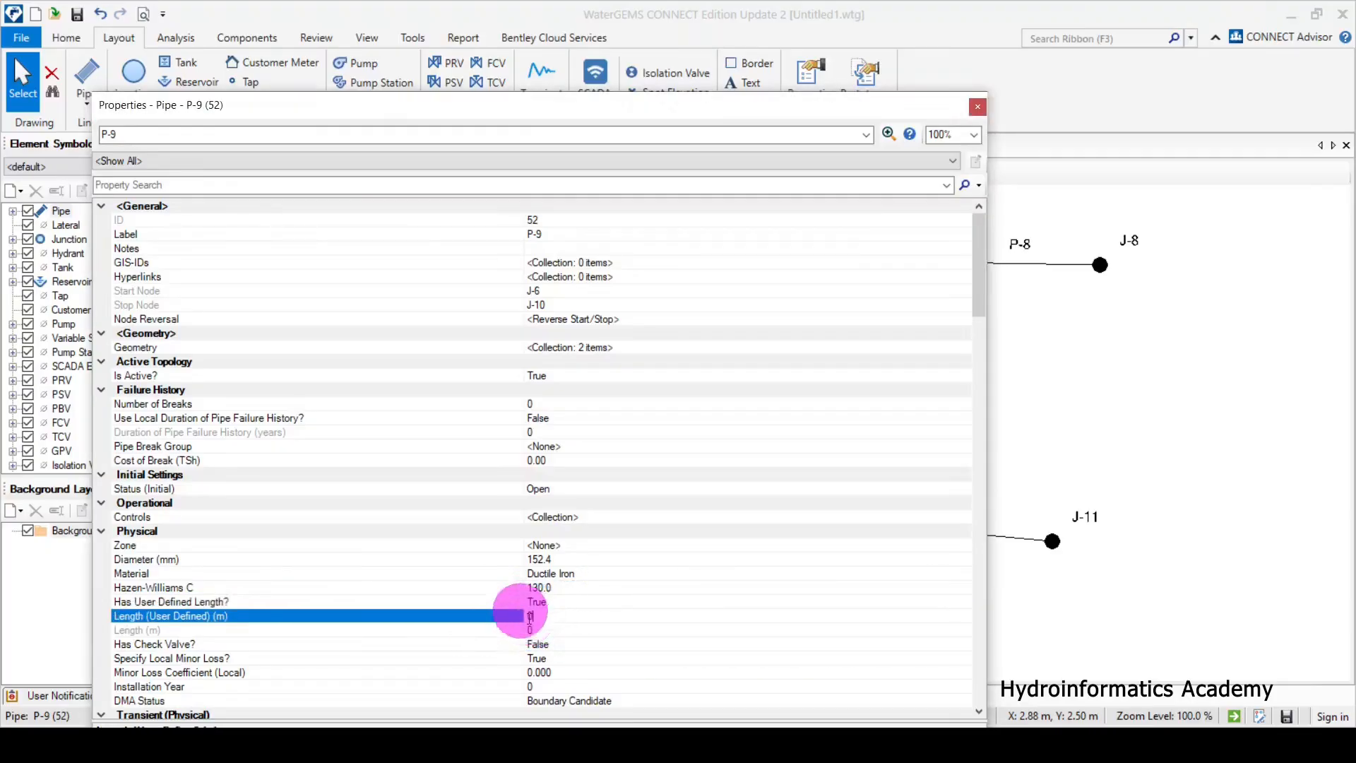
pyautogui.click(545, 615)
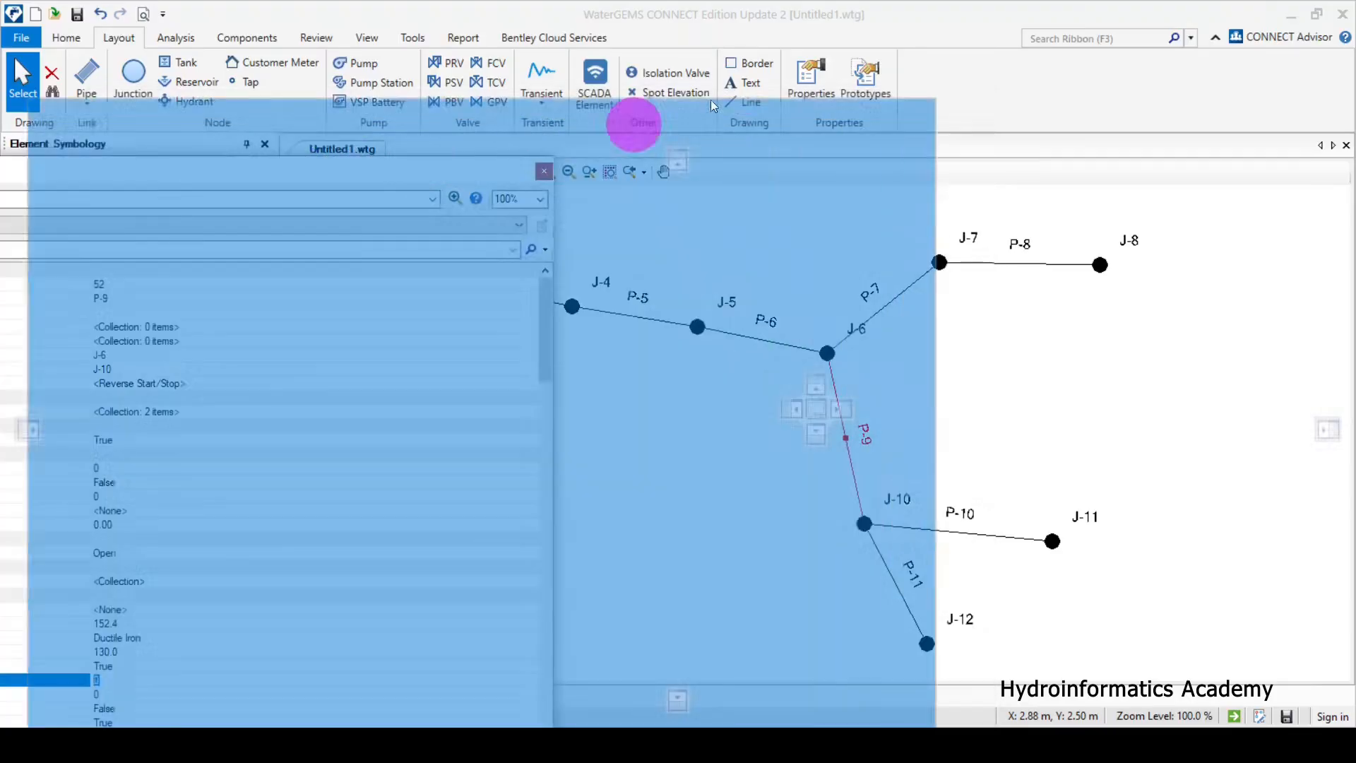
pyautogui.moveTo(636, 125); pyautogui.dragTo(707, 55)
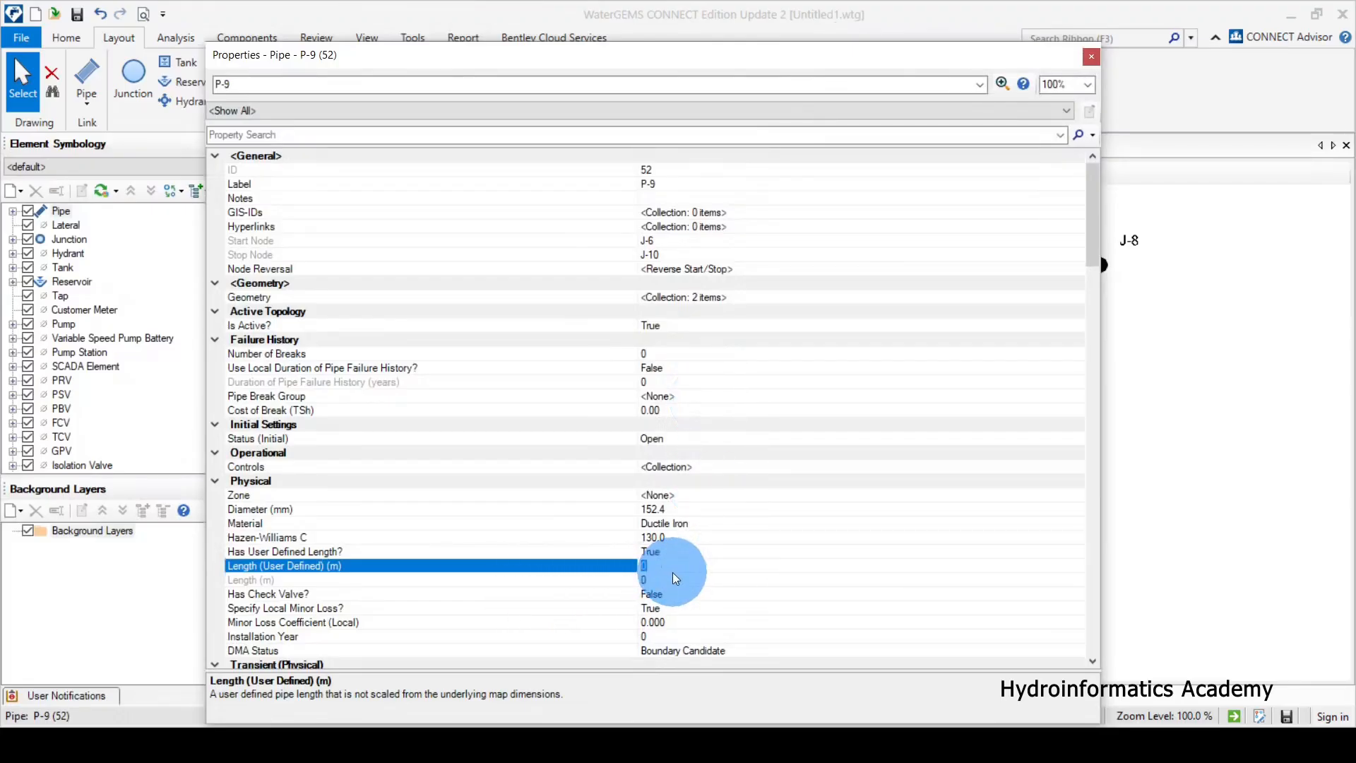
pyautogui.write('300')
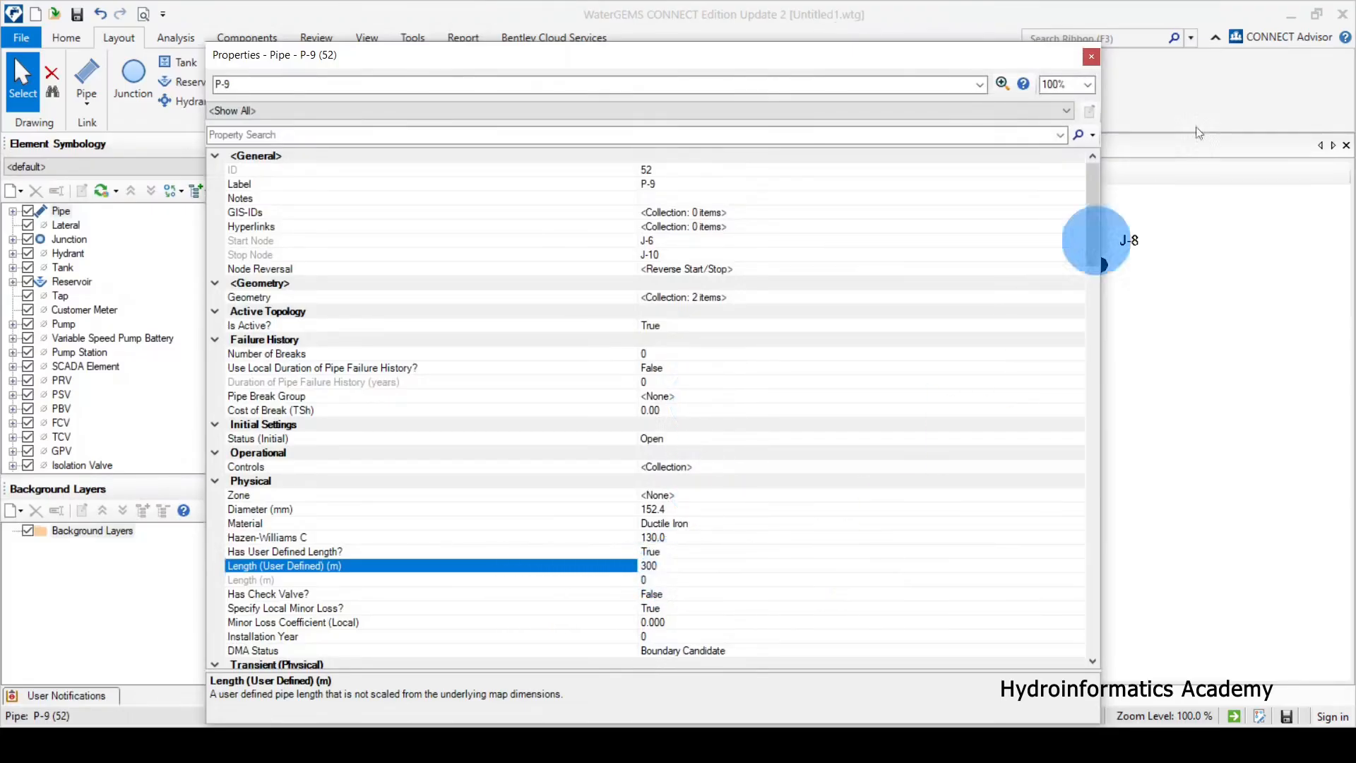
pyautogui.click(1091, 56)
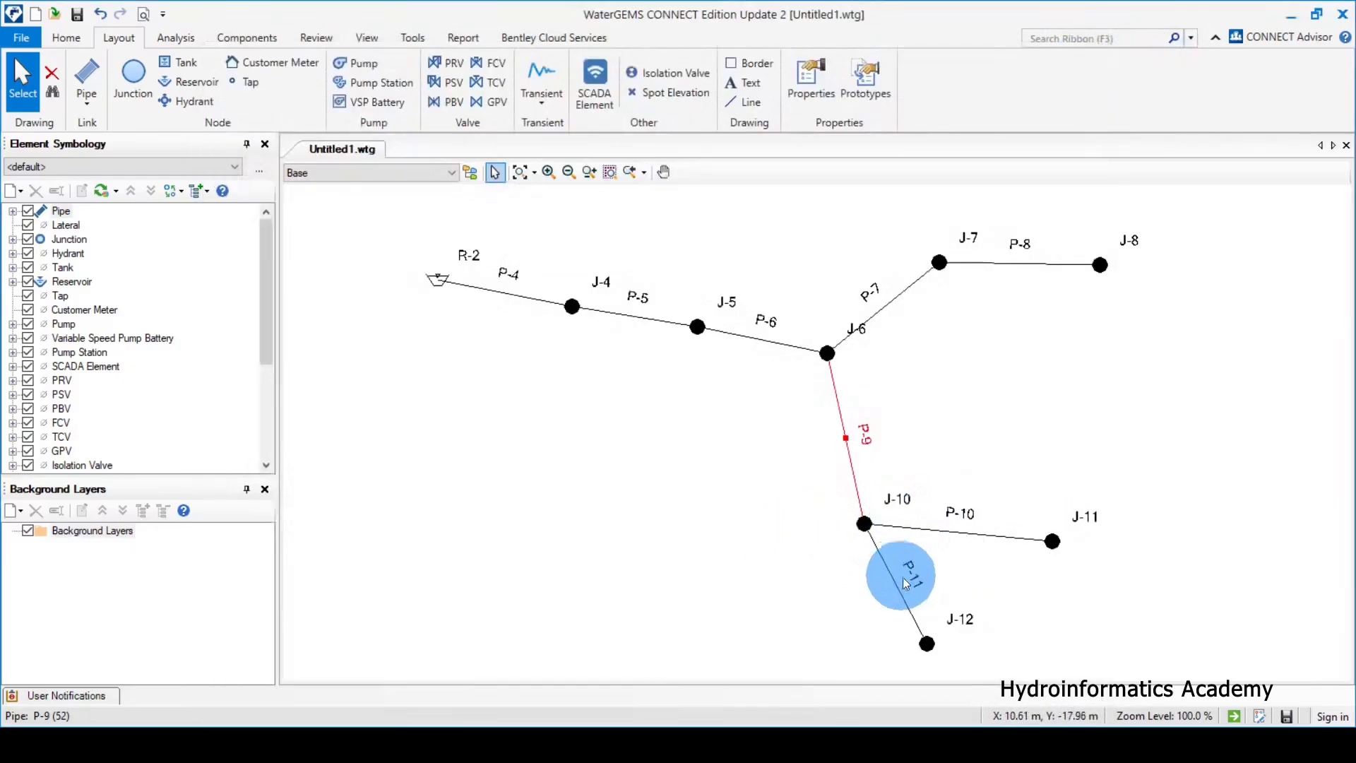
# Give pipe P-10 between J-10 and J-11 a user-defined length of 150 m in its physical properties
pyautogui.doubleClick(946, 533)
pyautogui.click(947, 551)
pyautogui.click(1078, 551)
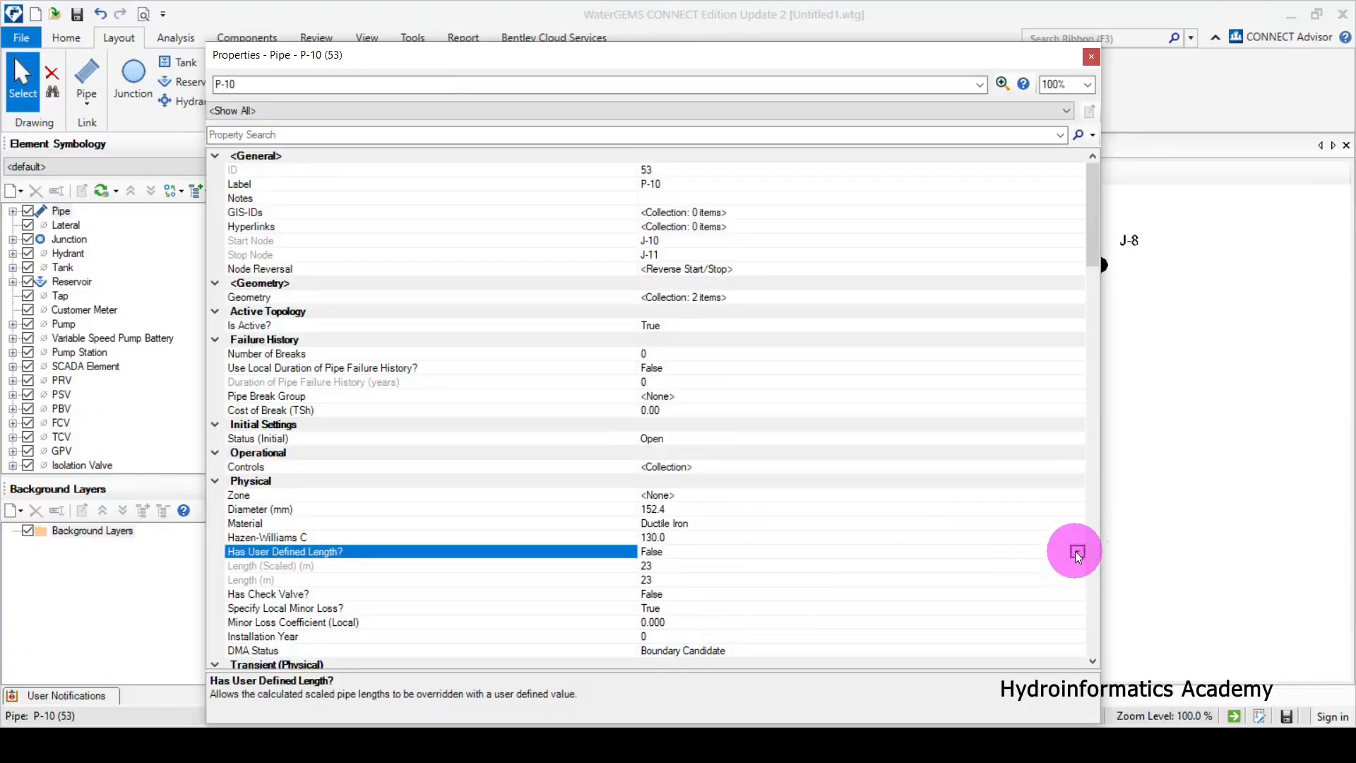
pyautogui.click(631, 578)
pyautogui.click(539, 567)
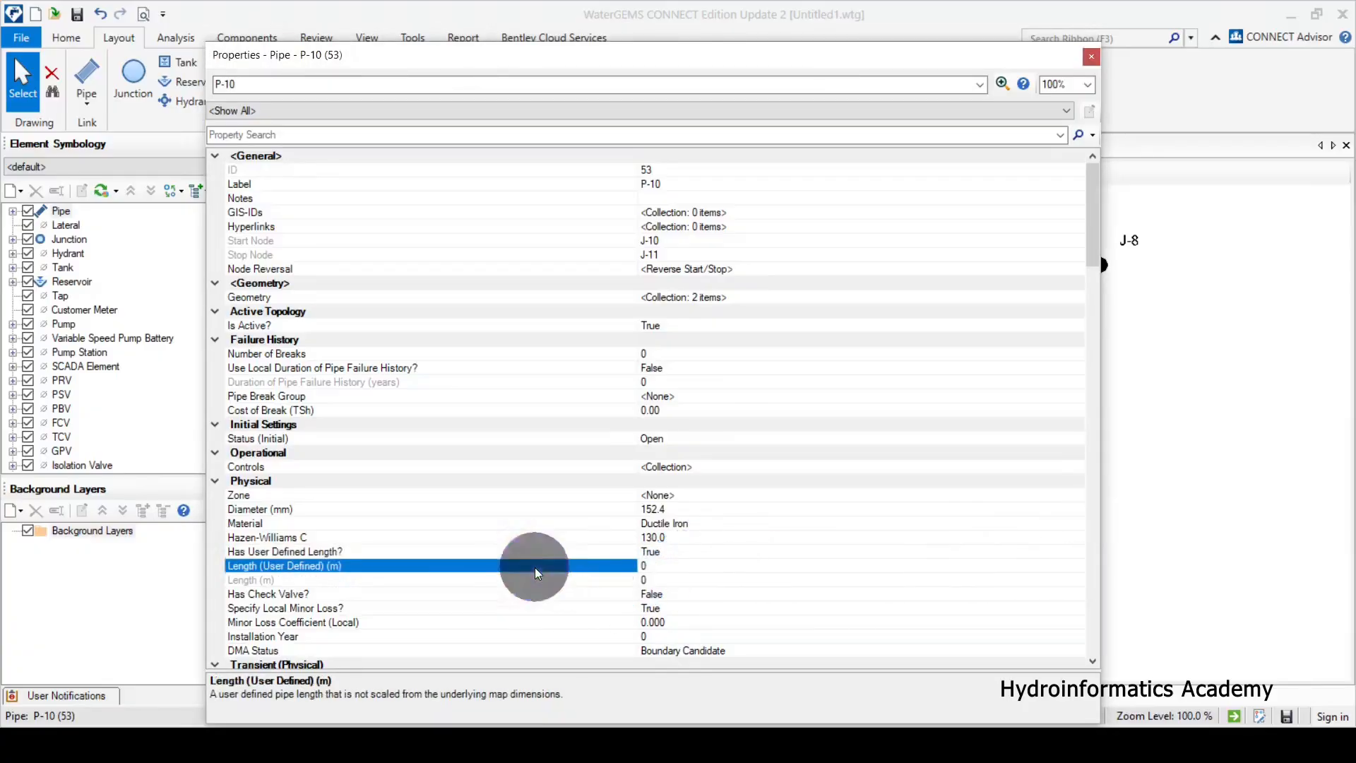
pyautogui.click(646, 565)
pyautogui.write('150')
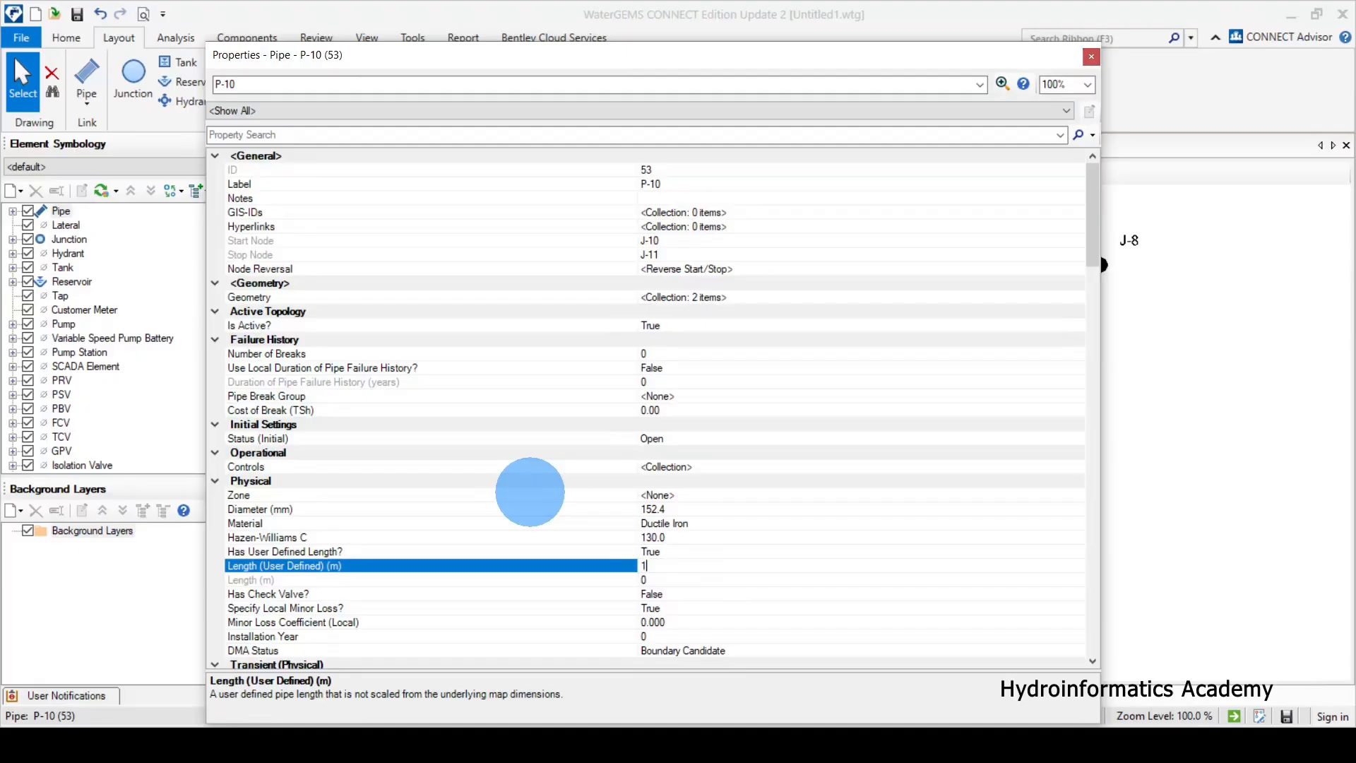
pyautogui.click(1091, 59)
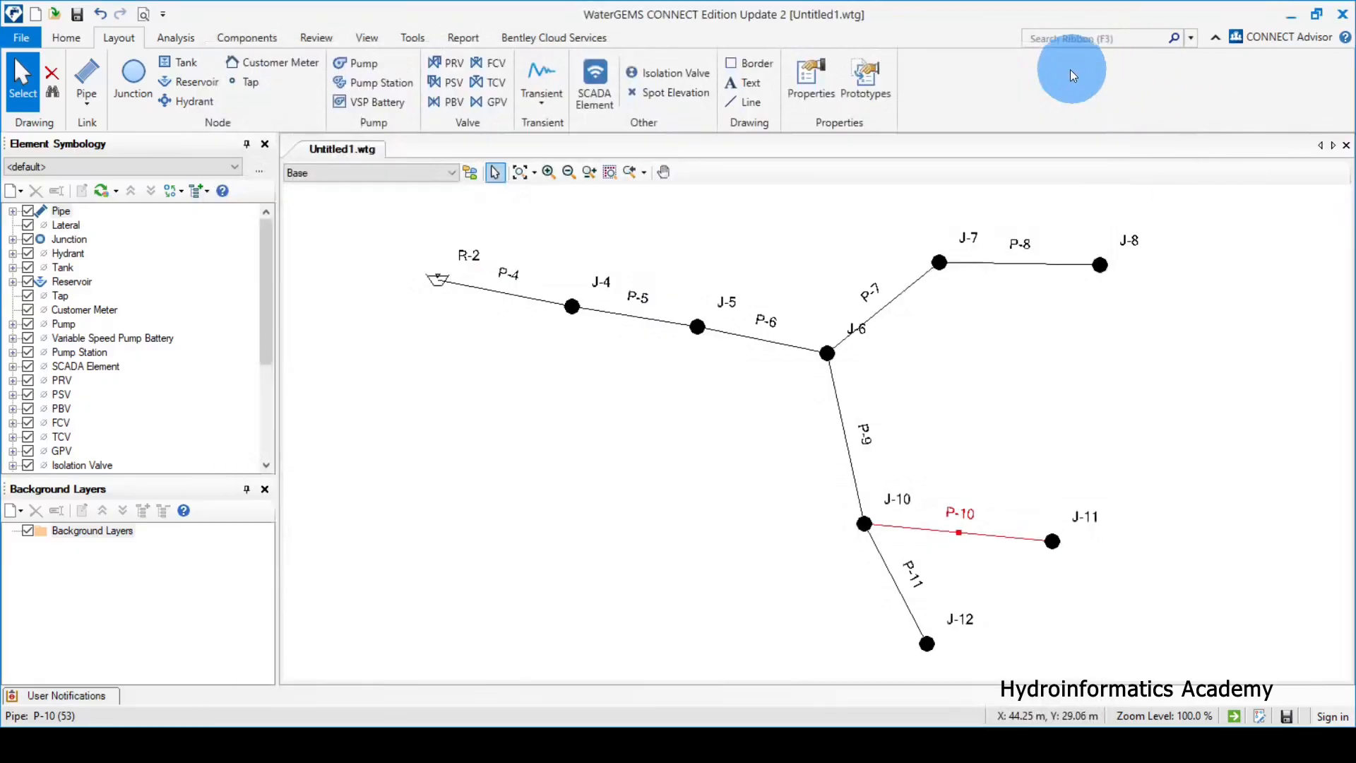
# Give pipe P-11 between J-10 and J-12 a user-defined length of 390 m in its physical properties
pyautogui.doubleClick(896, 591)
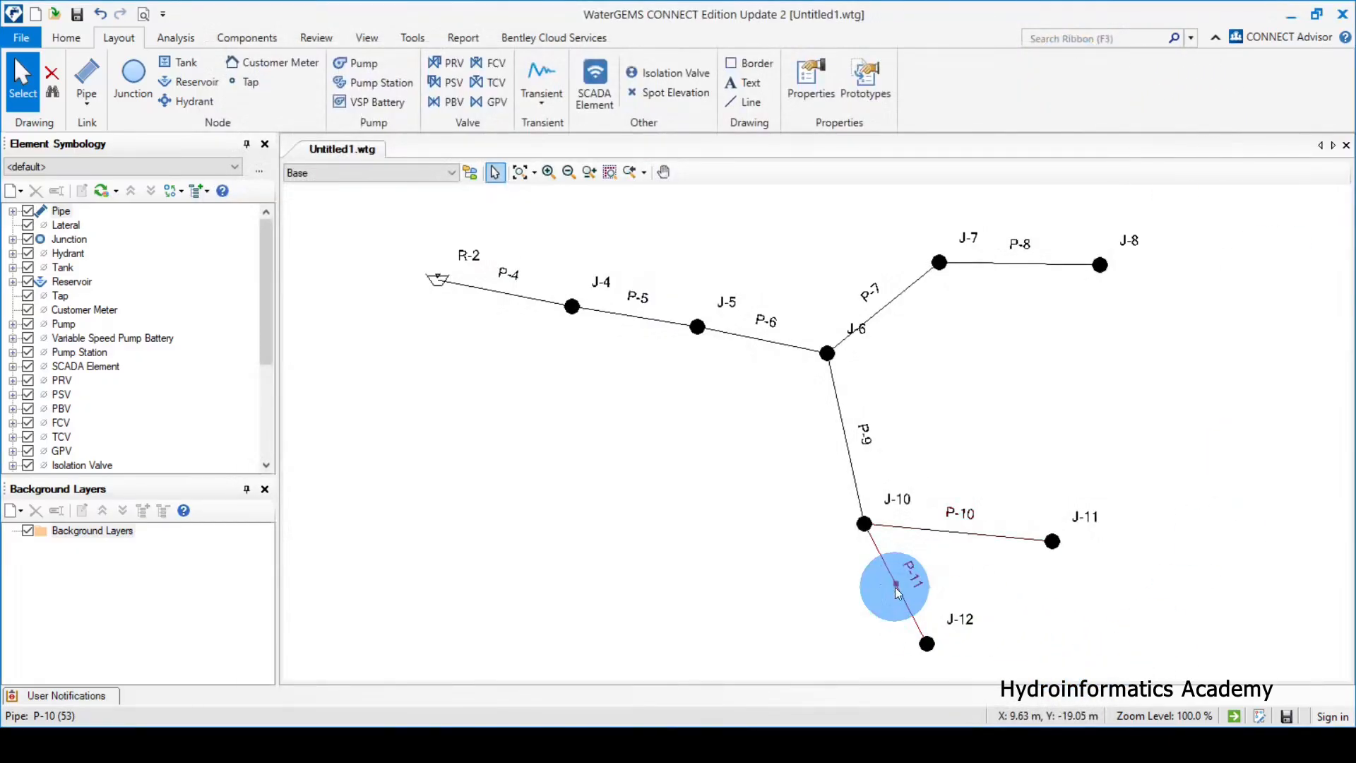
pyautogui.click(277, 523)
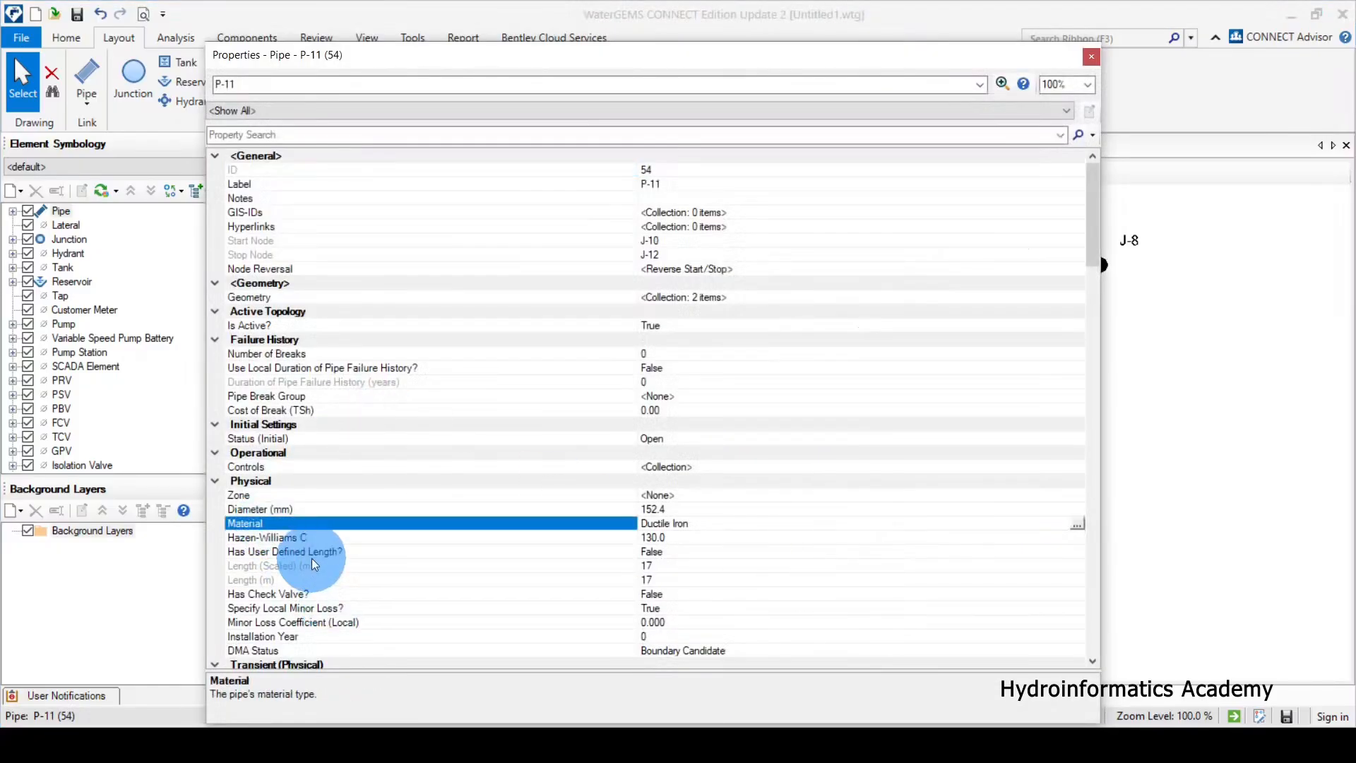
pyautogui.click(316, 551)
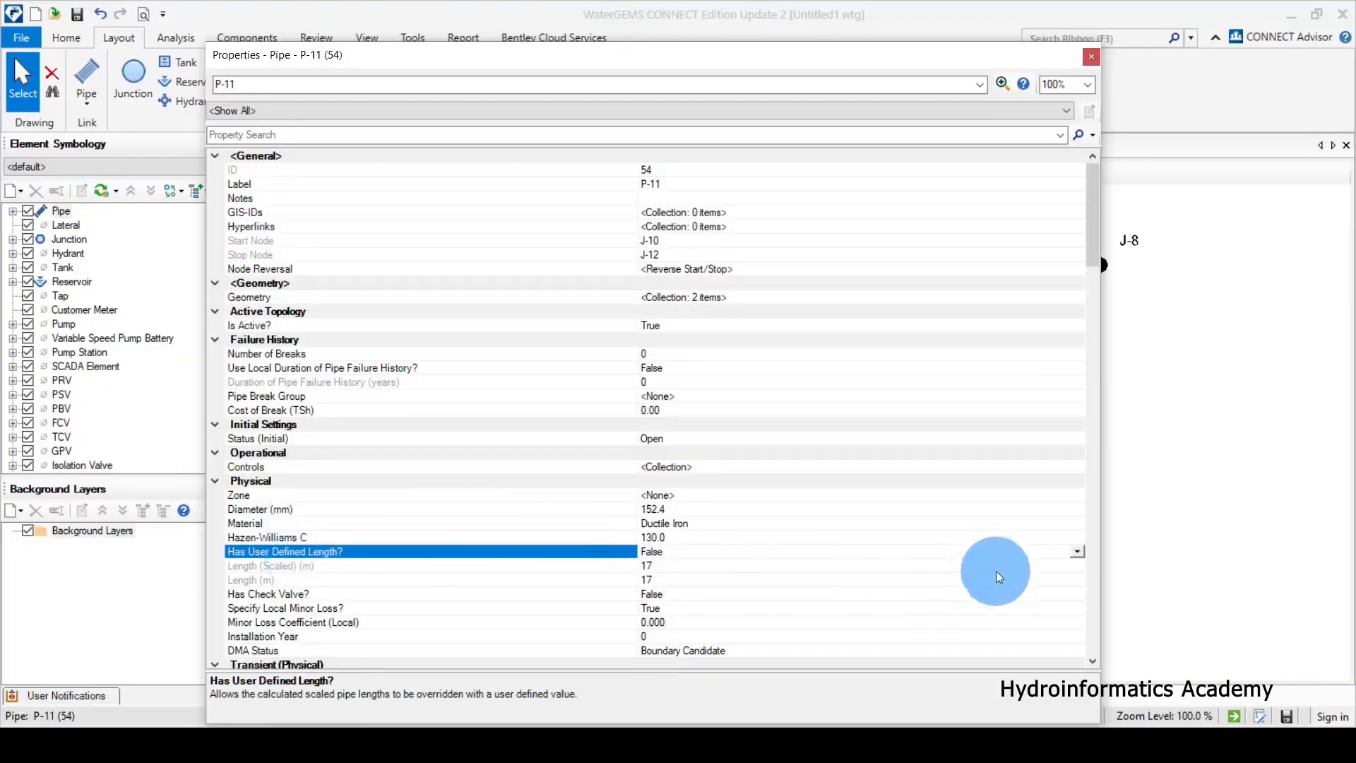
pyautogui.click(1078, 551)
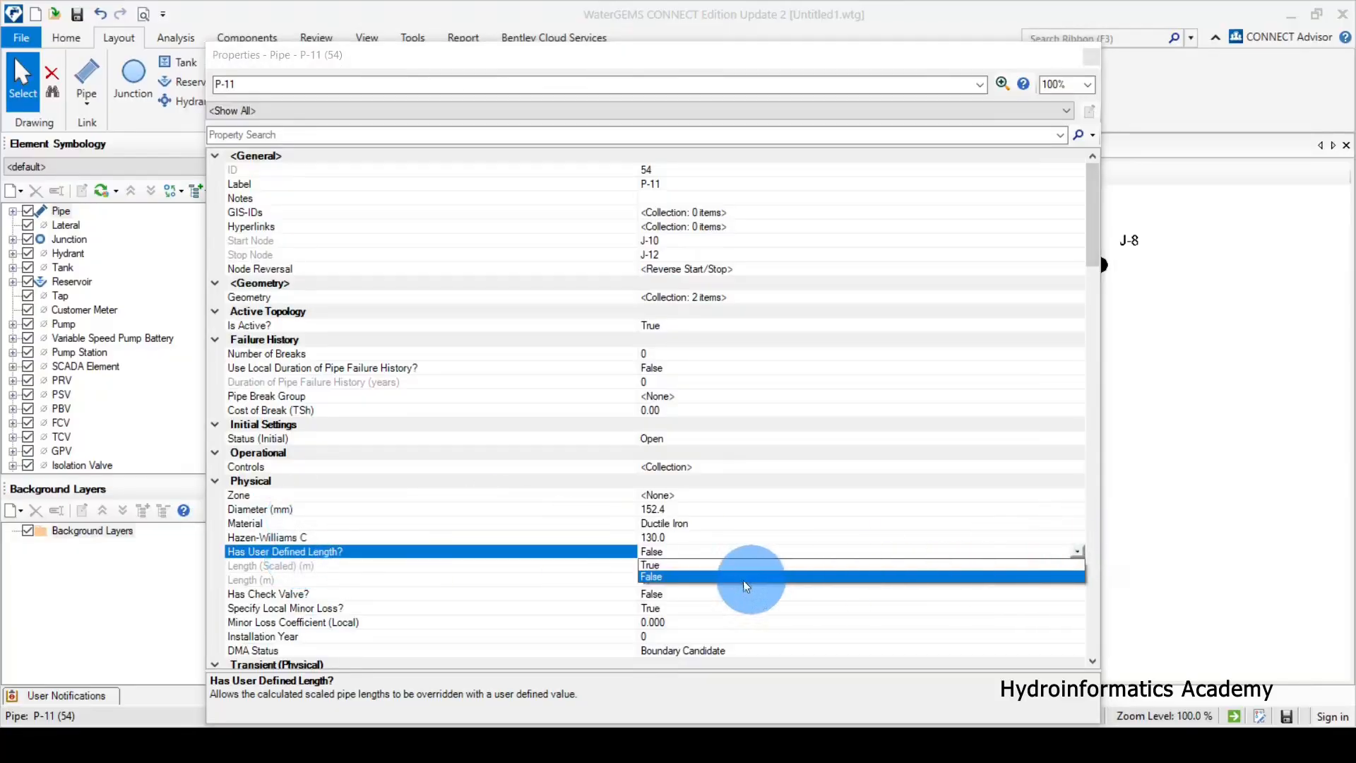
pyautogui.click(667, 566)
pyautogui.click(485, 578)
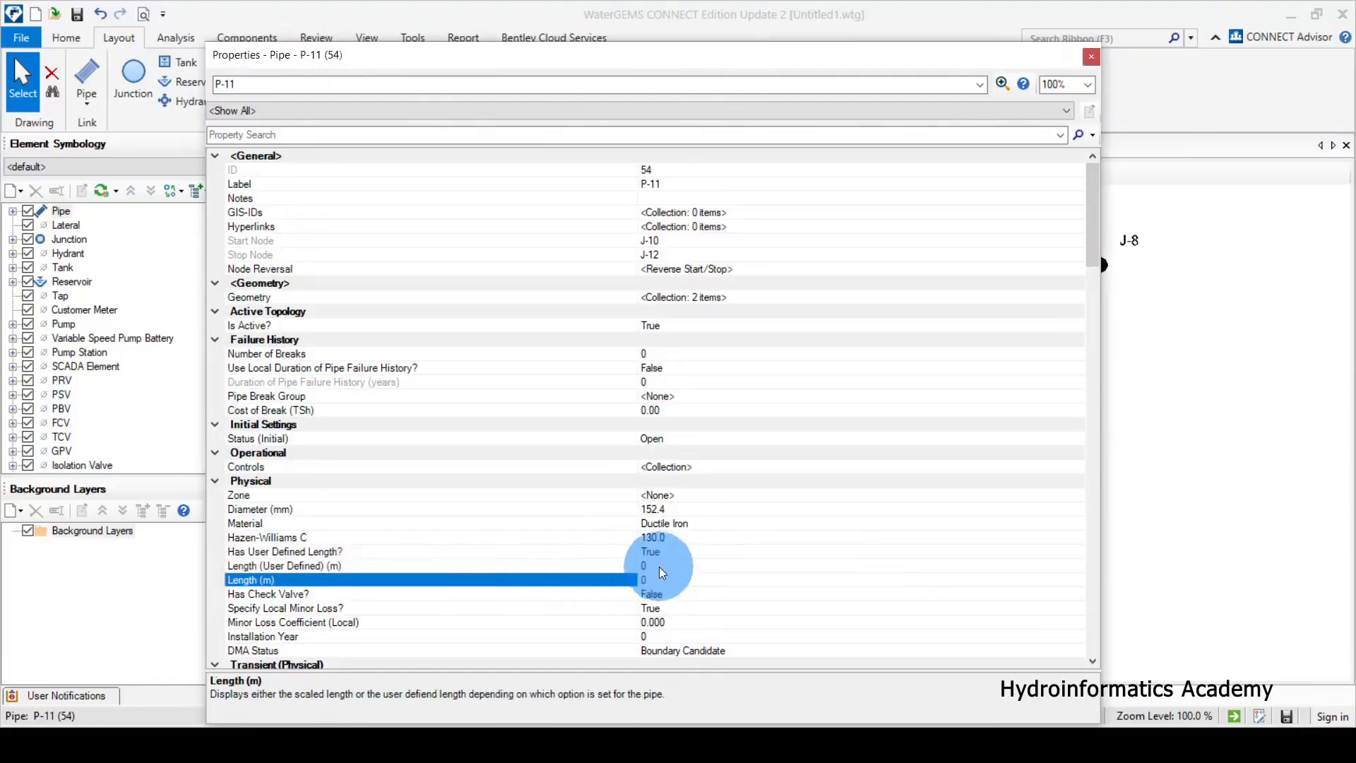
pyautogui.click(660, 568)
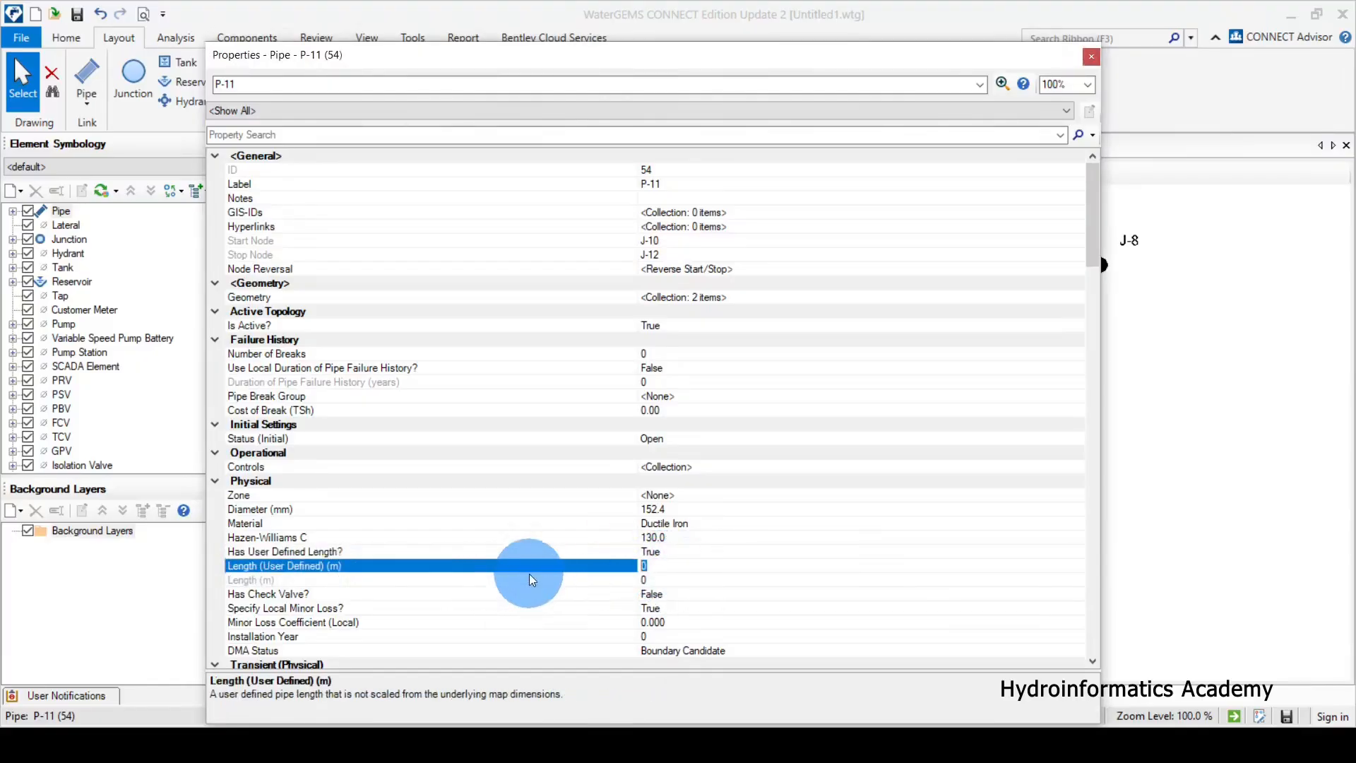
pyautogui.write('390')
pyautogui.click(1090, 62)
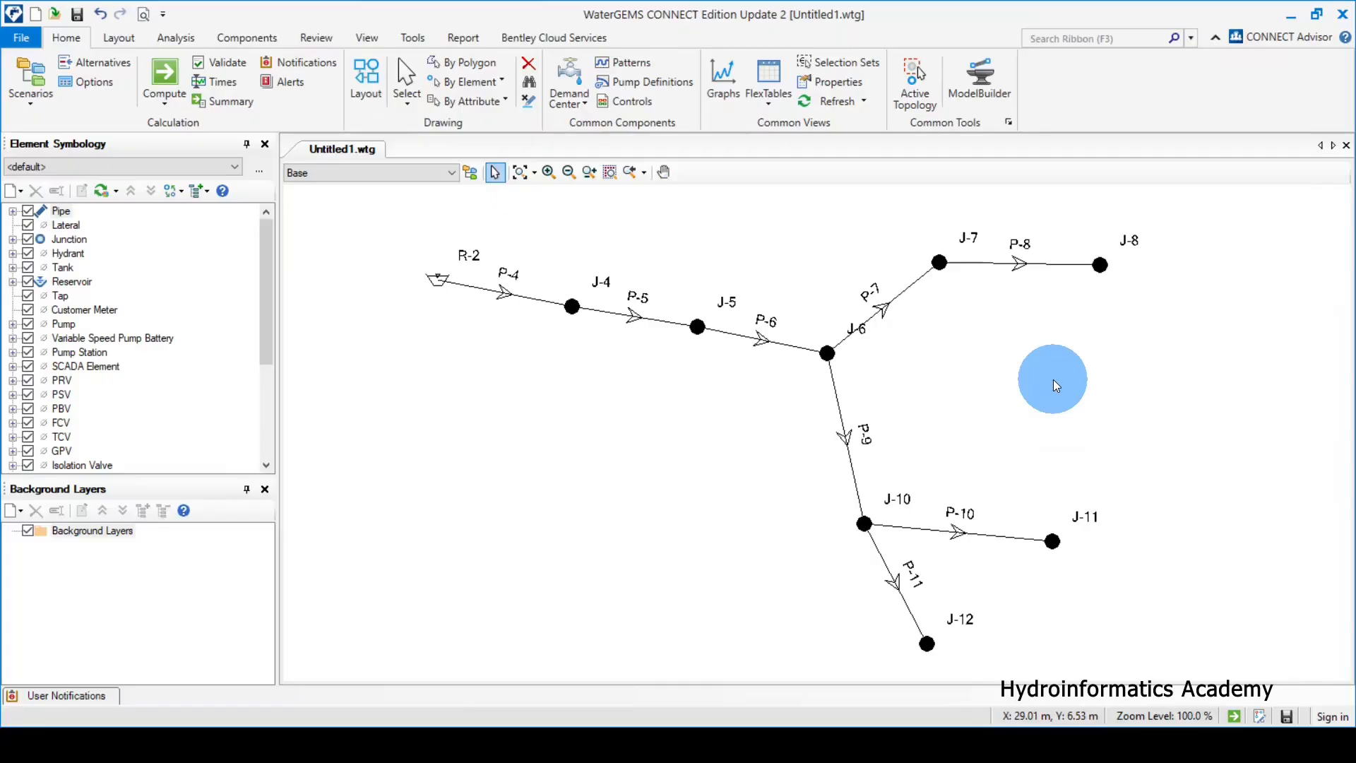
# Open the properties of pipe P-4 between R-2 and J-4 and bring up the engineering libraries for its material
pyautogui.click(484, 291)
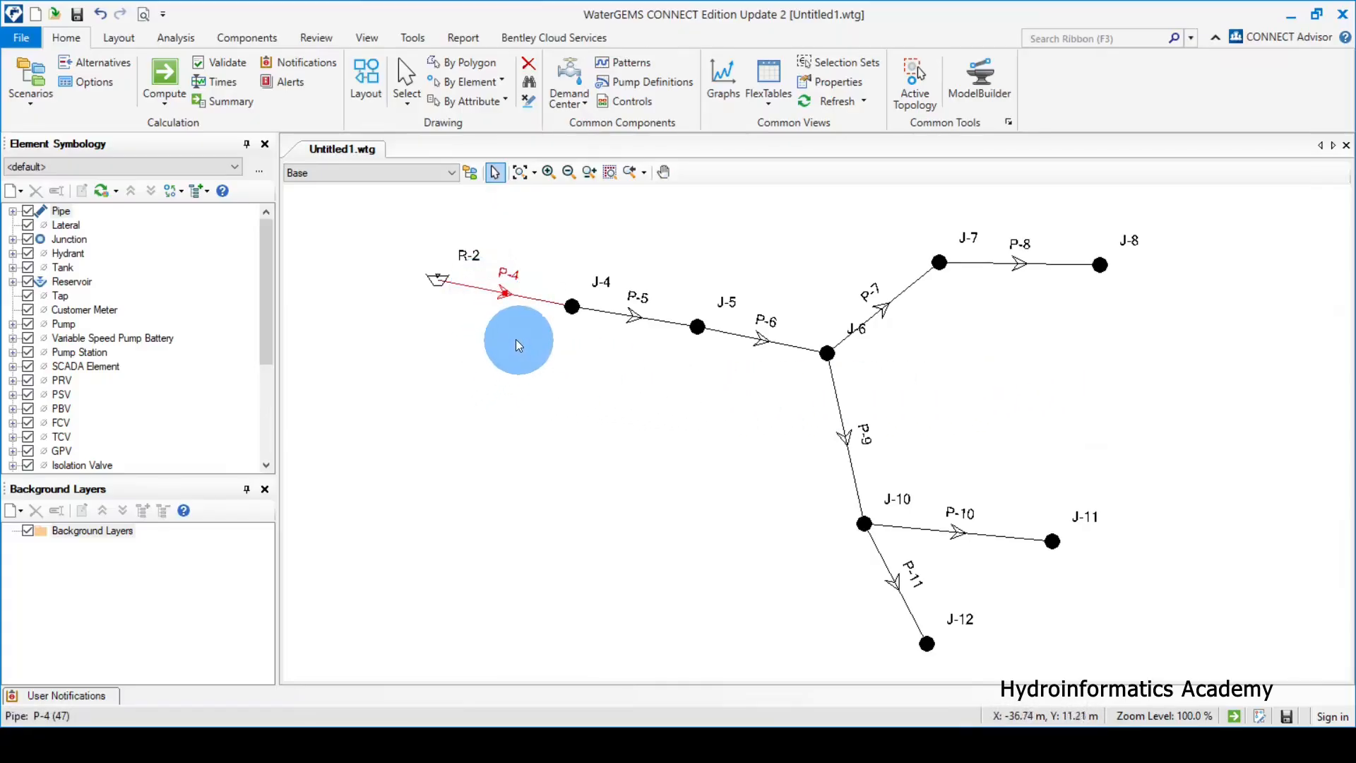
pyautogui.doubleClick(486, 290)
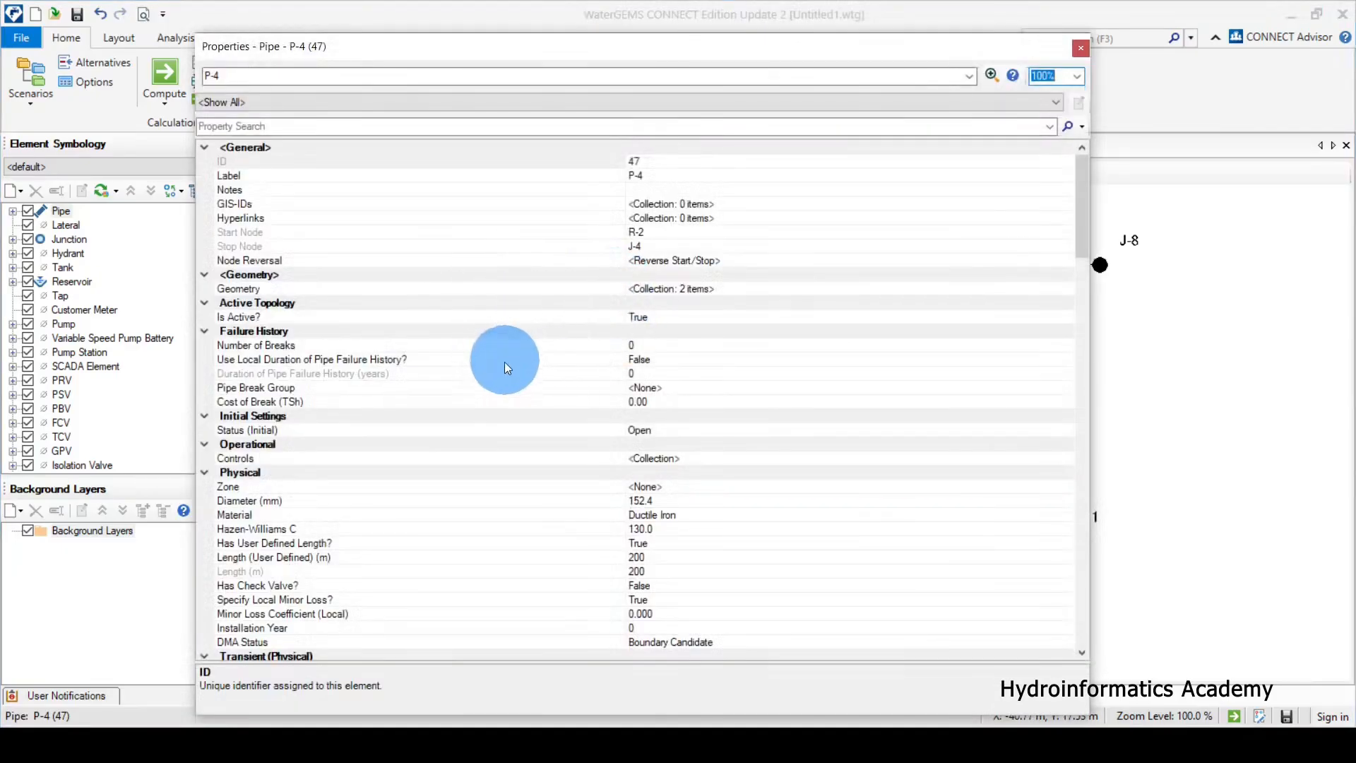
pyautogui.scroll(-10, 515, 369)
pyautogui.scroll(5, 519, 371)
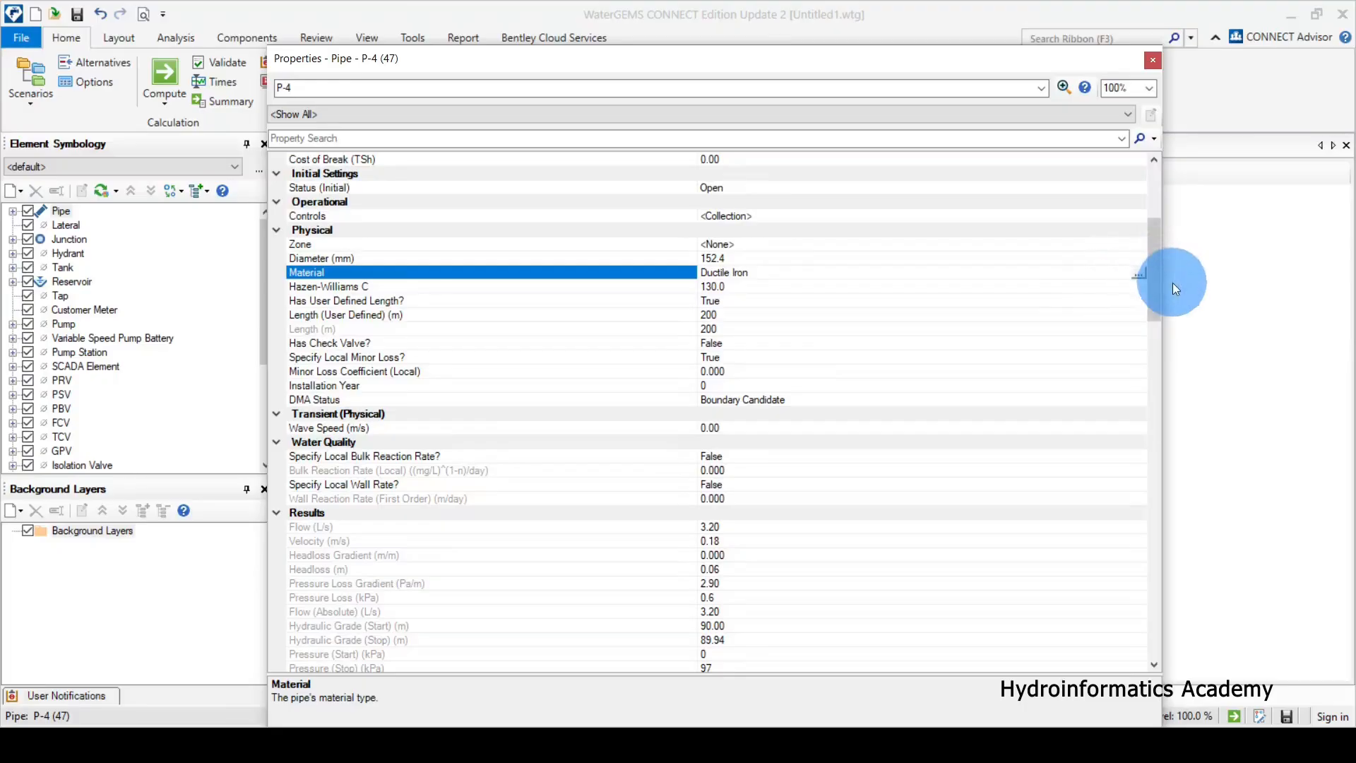
pyautogui.moveTo(1163, 279); pyautogui.dragTo(1227, 282)
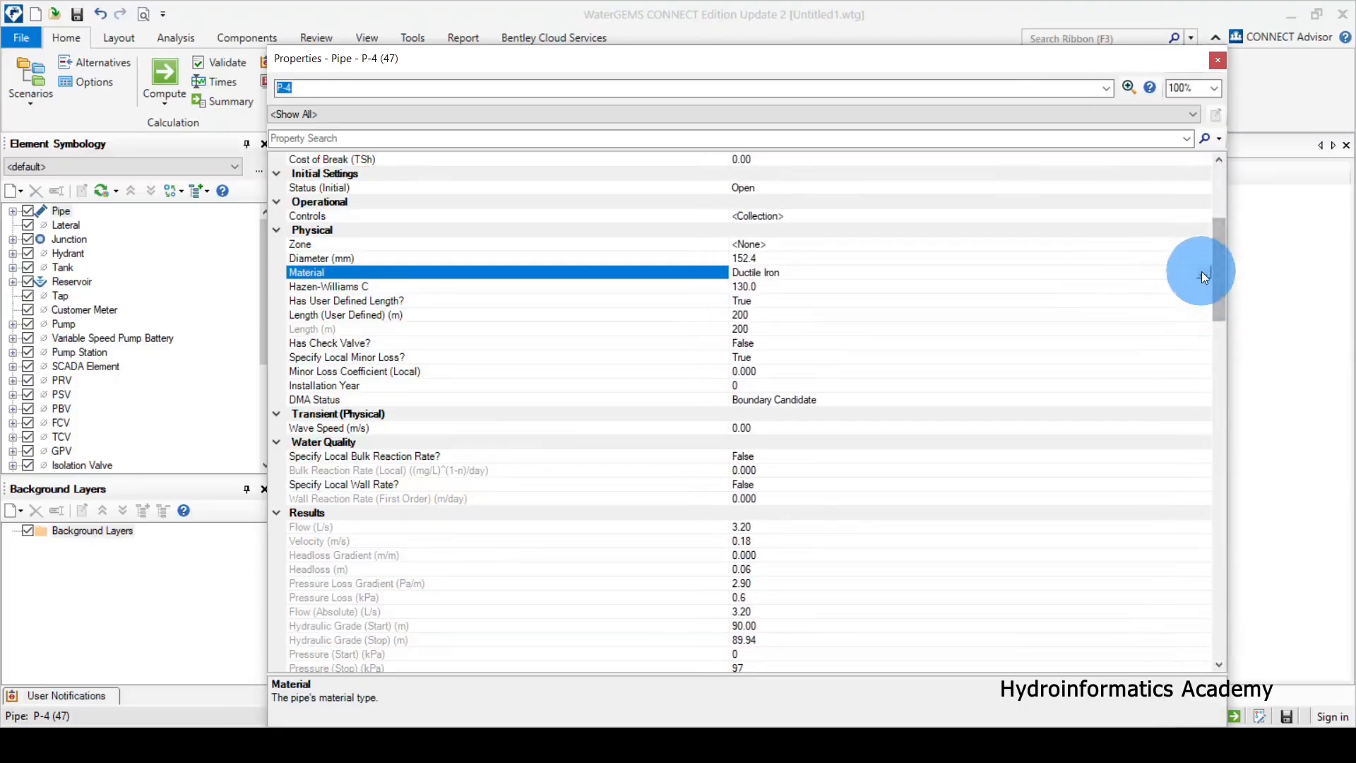
pyautogui.click(1202, 274)
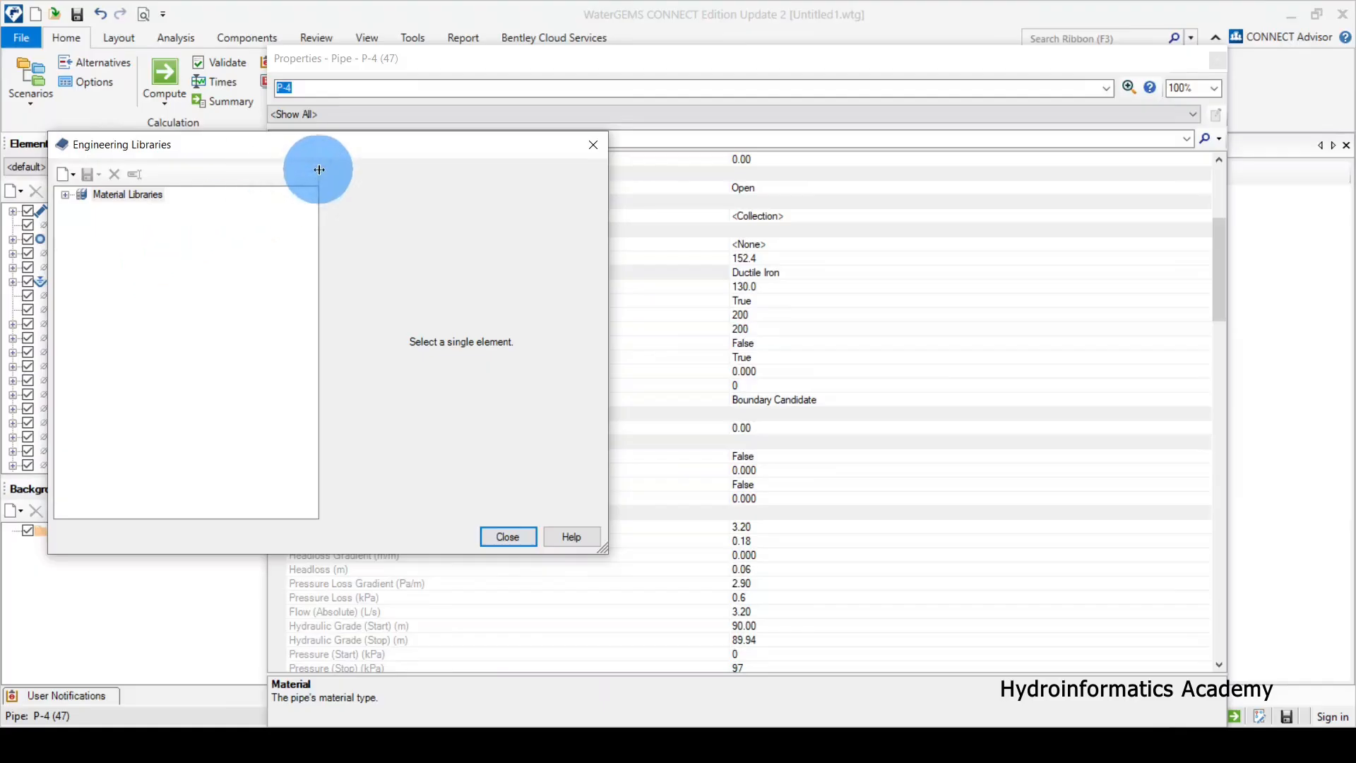
# Expand the Material Libraries to list the materials in MaterialLibrary.xml, keeping the libraries dialog clear of the pipe properties
pyautogui.moveTo(338, 147); pyautogui.dragTo(500, 141)
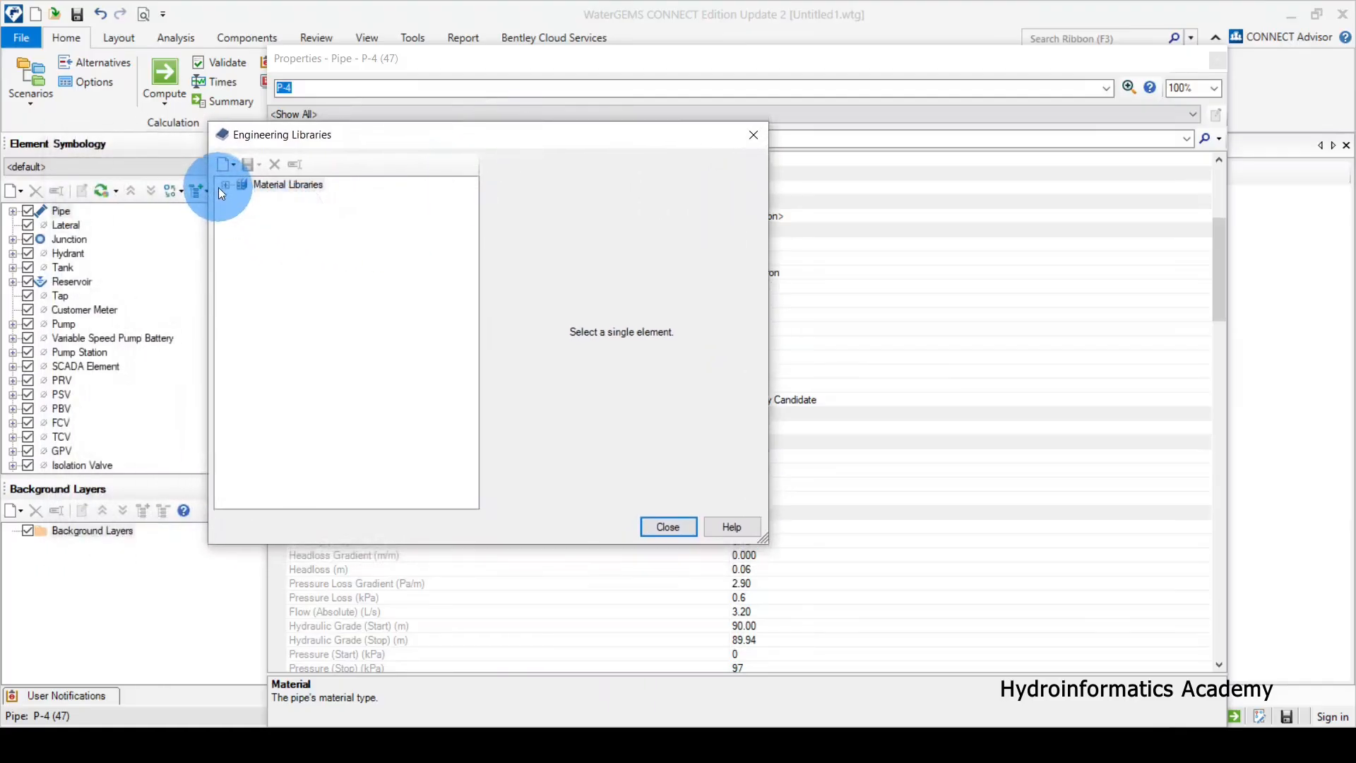
pyautogui.click(282, 185)
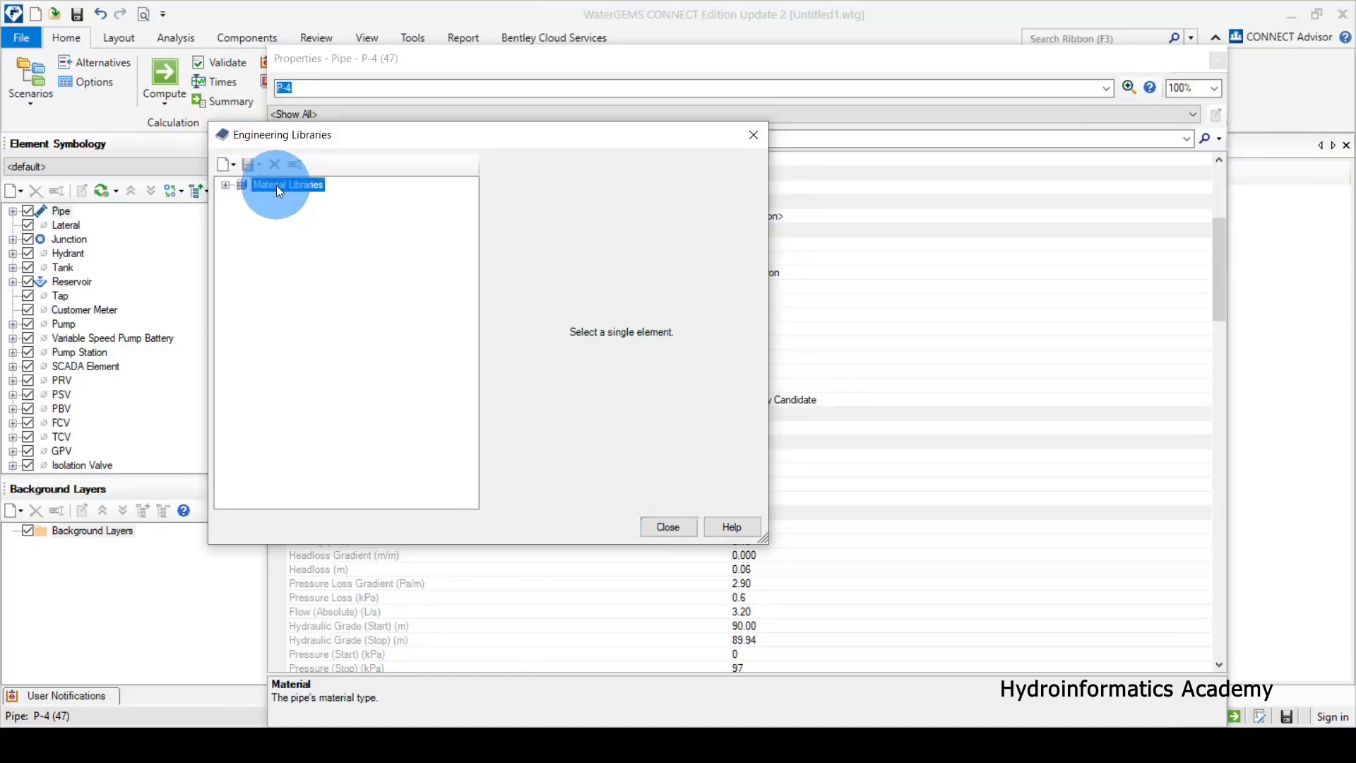
pyautogui.click(226, 186)
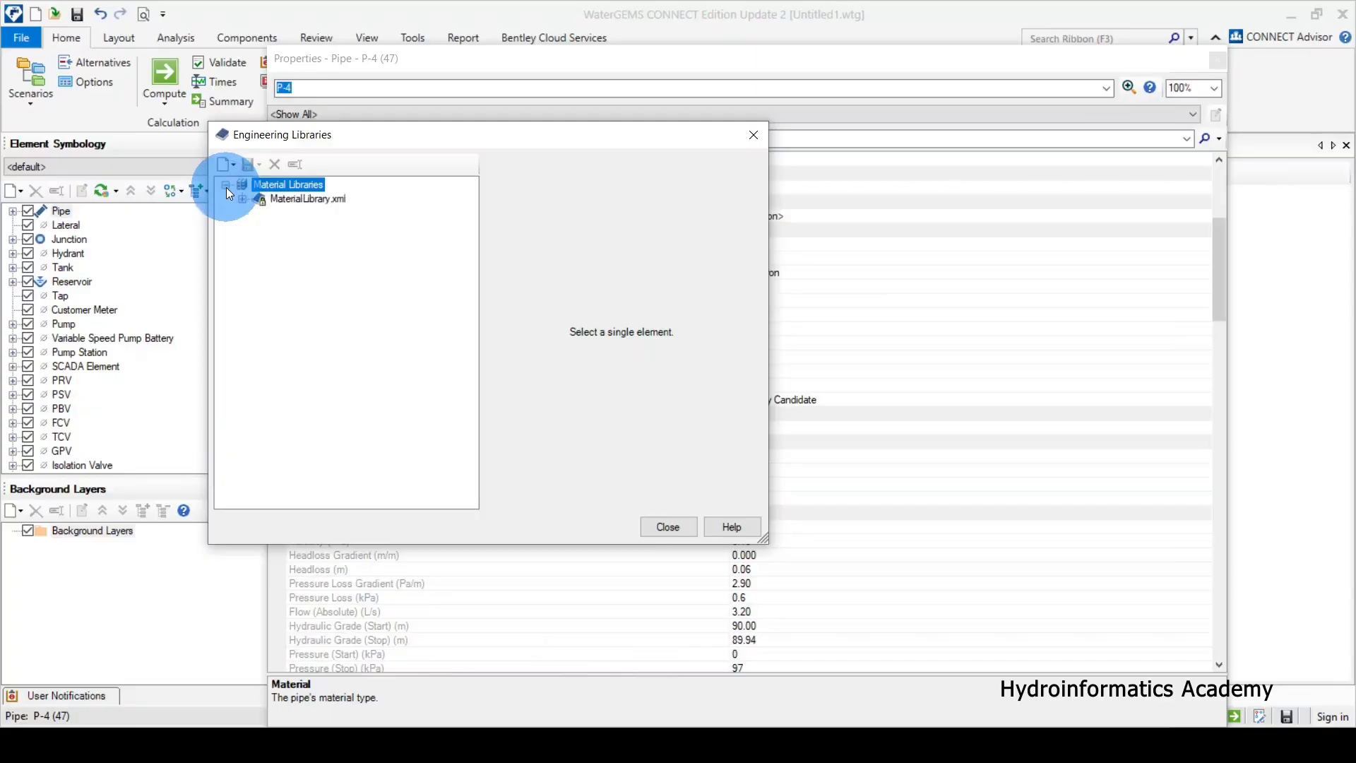
pyautogui.doubleClick(244, 199)
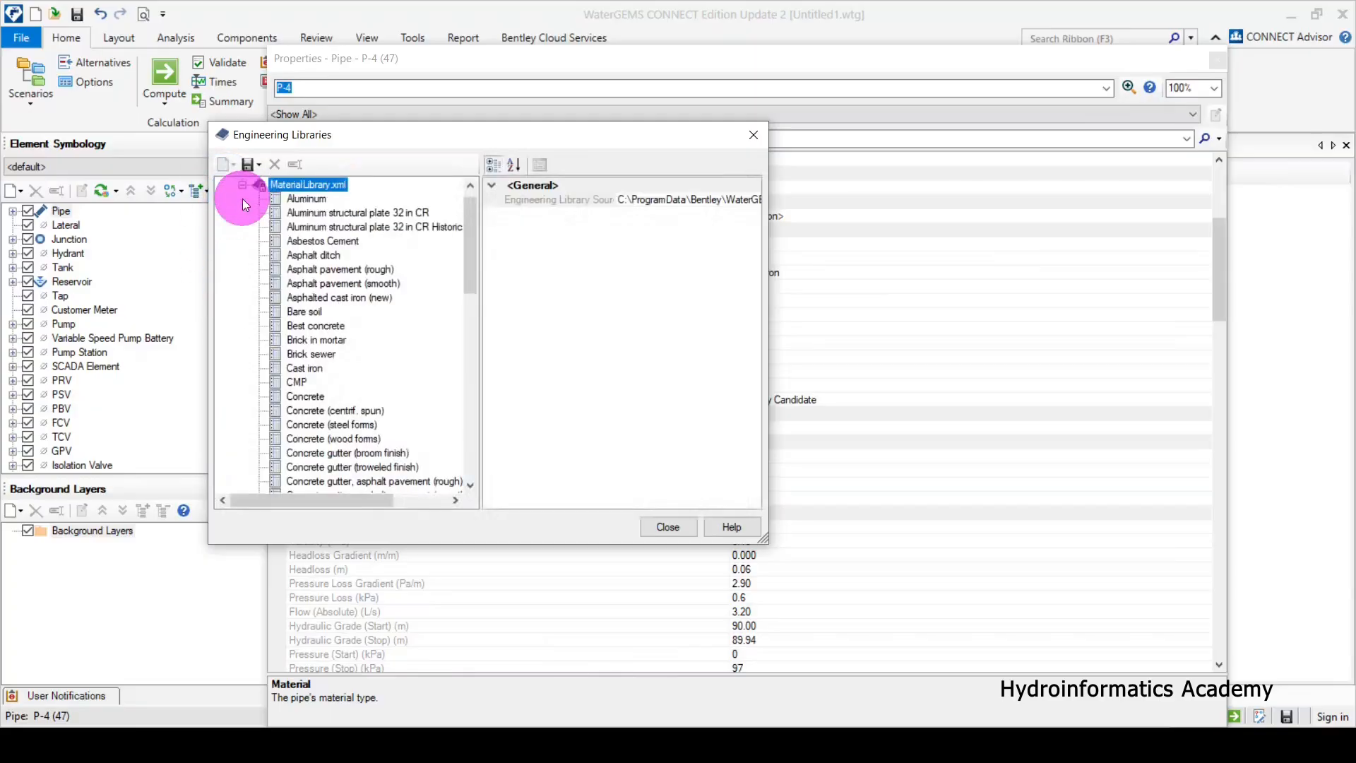
pyautogui.moveTo(595, 139); pyautogui.dragTo(722, 42)
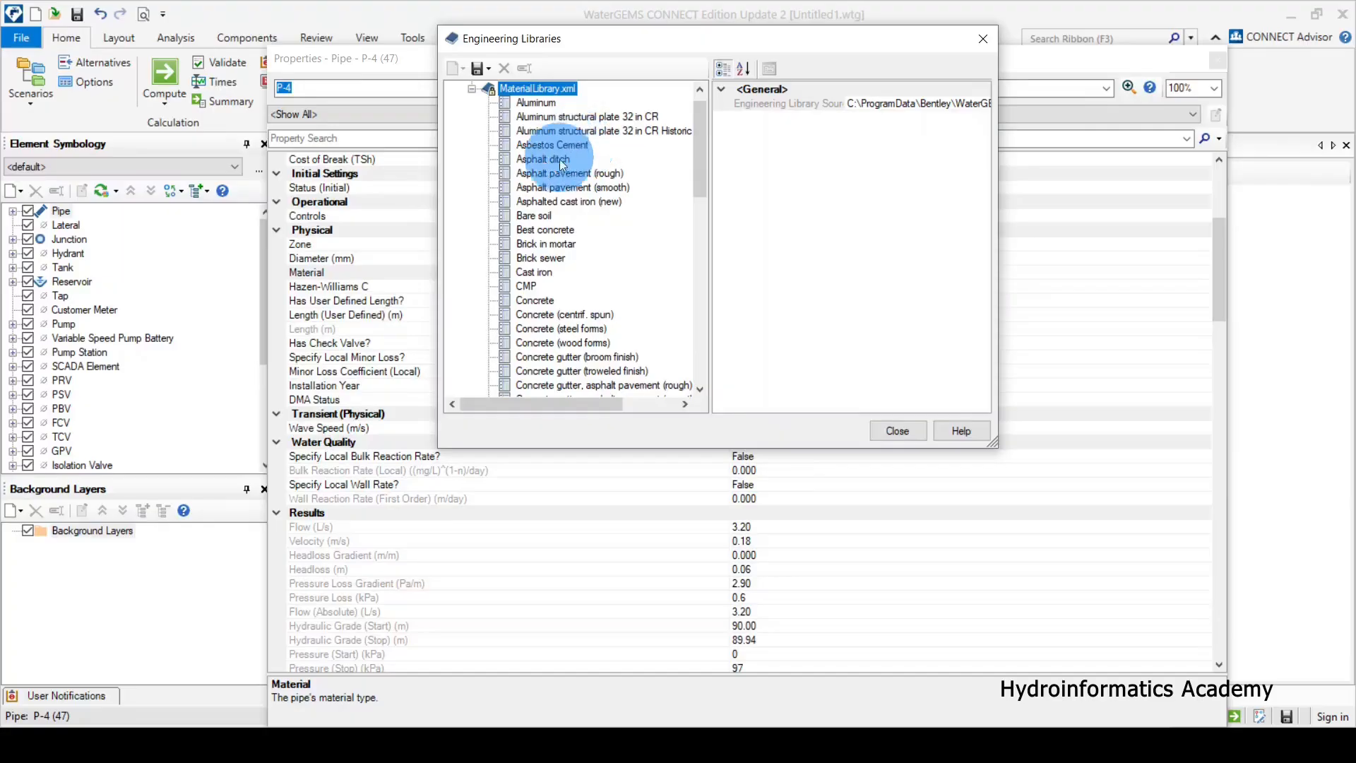
# Find PVC in the material library, review its Hazen-Williams C, and assign it as the material of pipe P-4
pyautogui.scroll(-15, 567, 203)
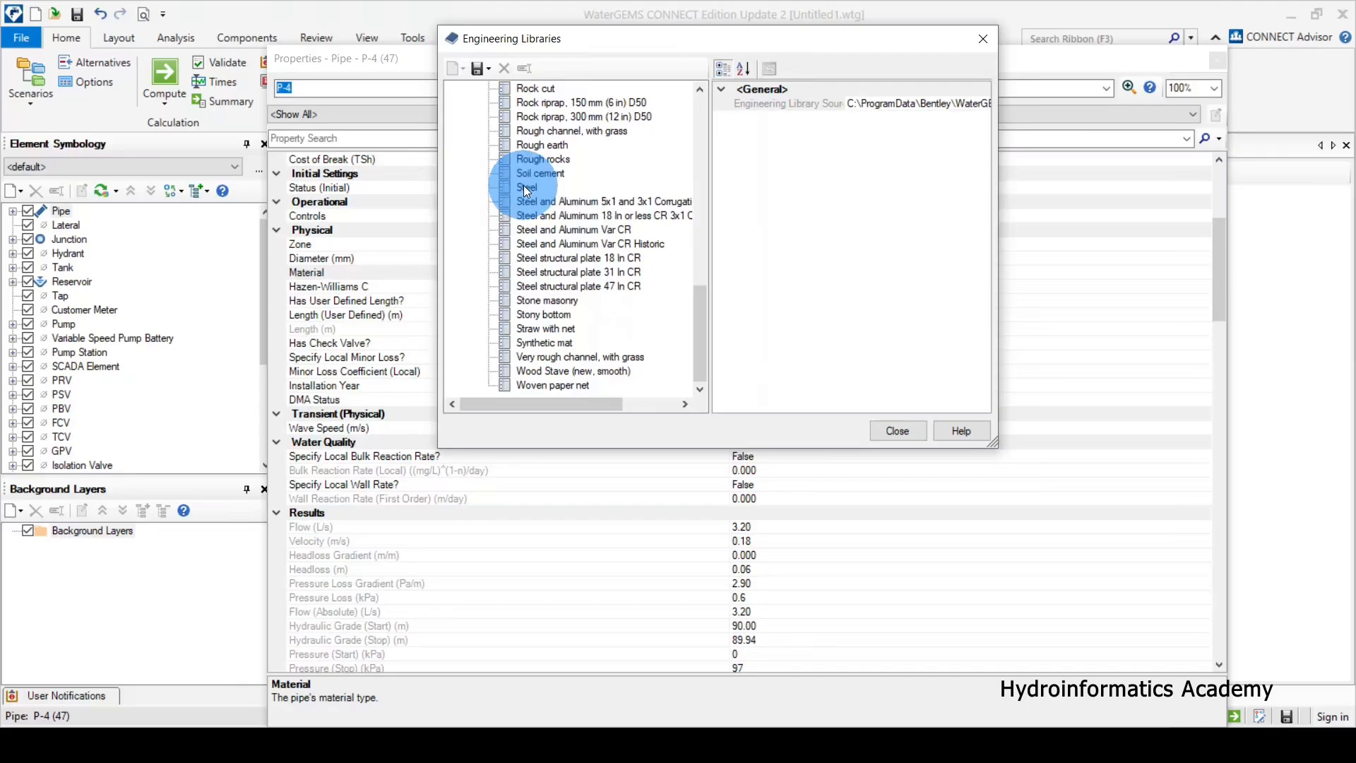
pyautogui.scroll(7, 599, 338)
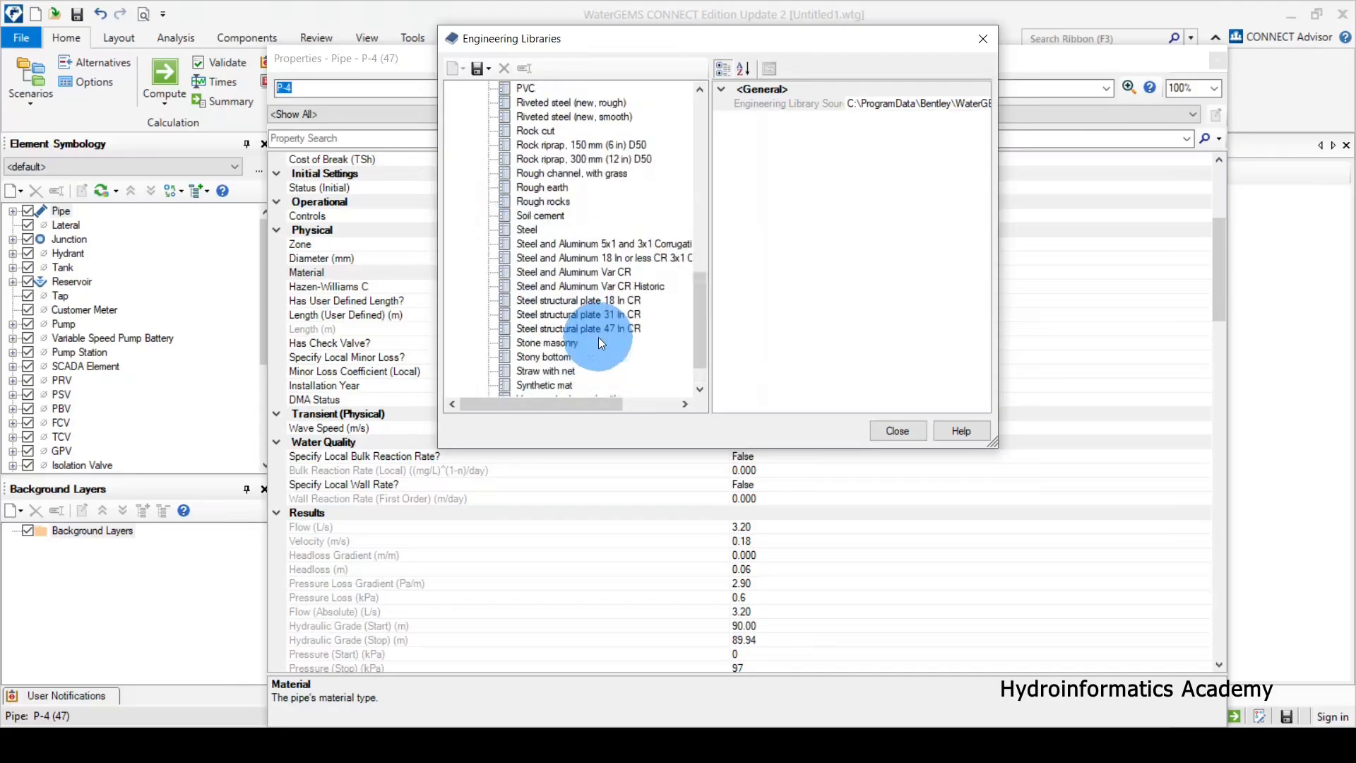
pyautogui.scroll(3, 599, 337)
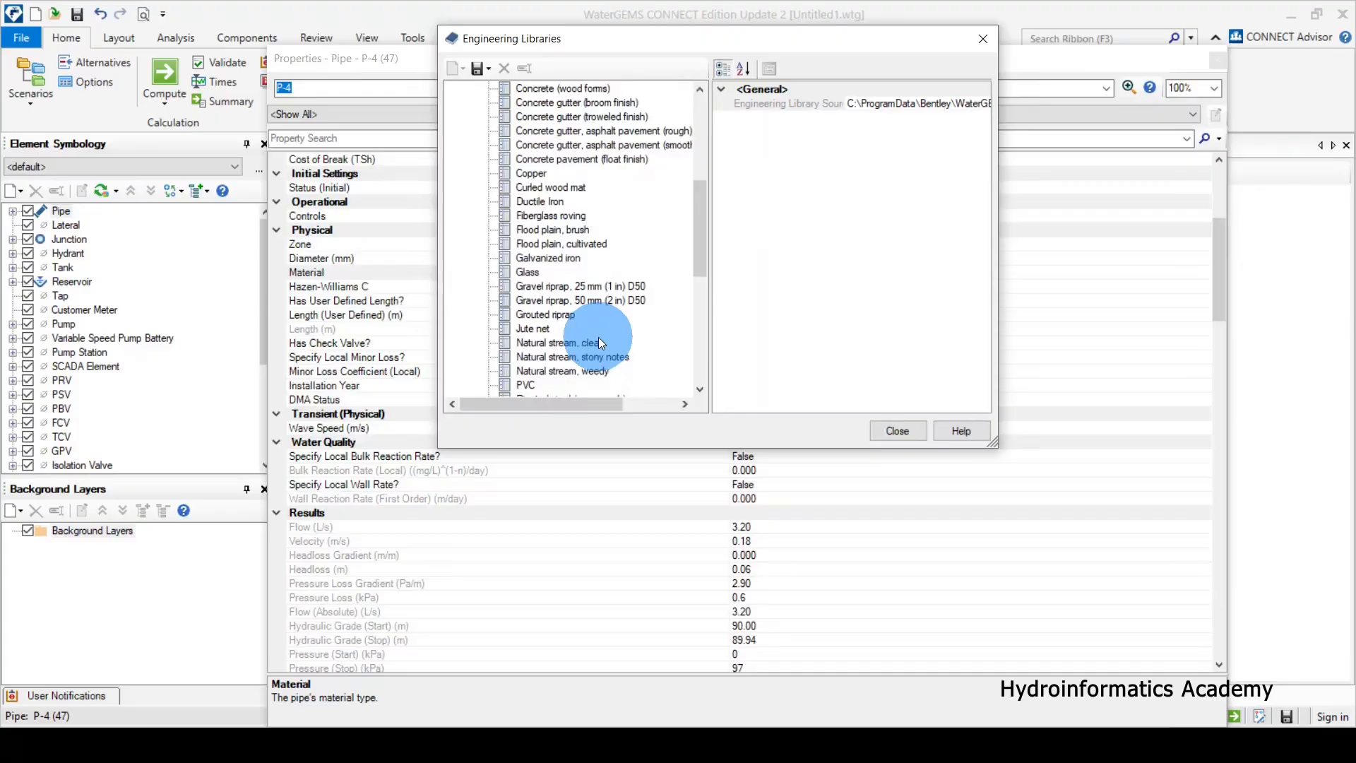
pyautogui.scroll(-3, 599, 337)
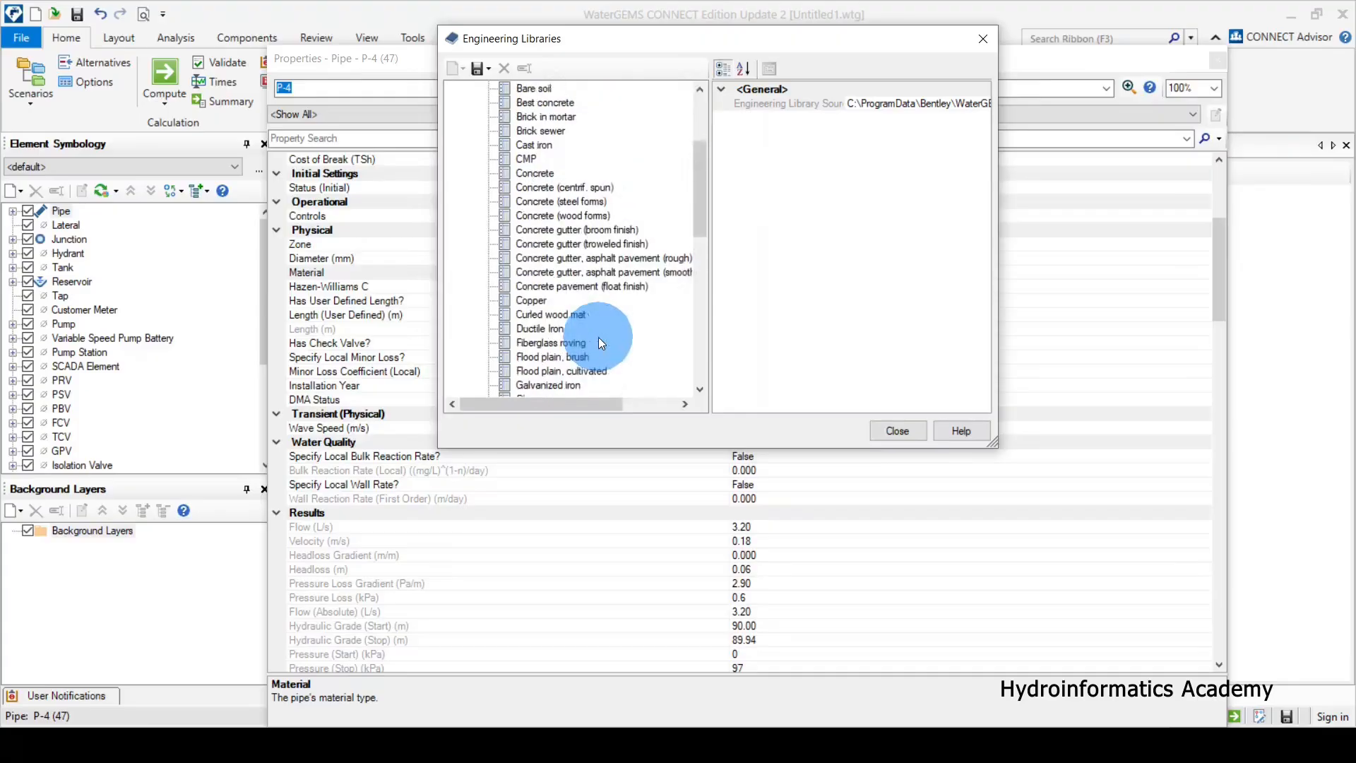
pyautogui.scroll(-1, 599, 337)
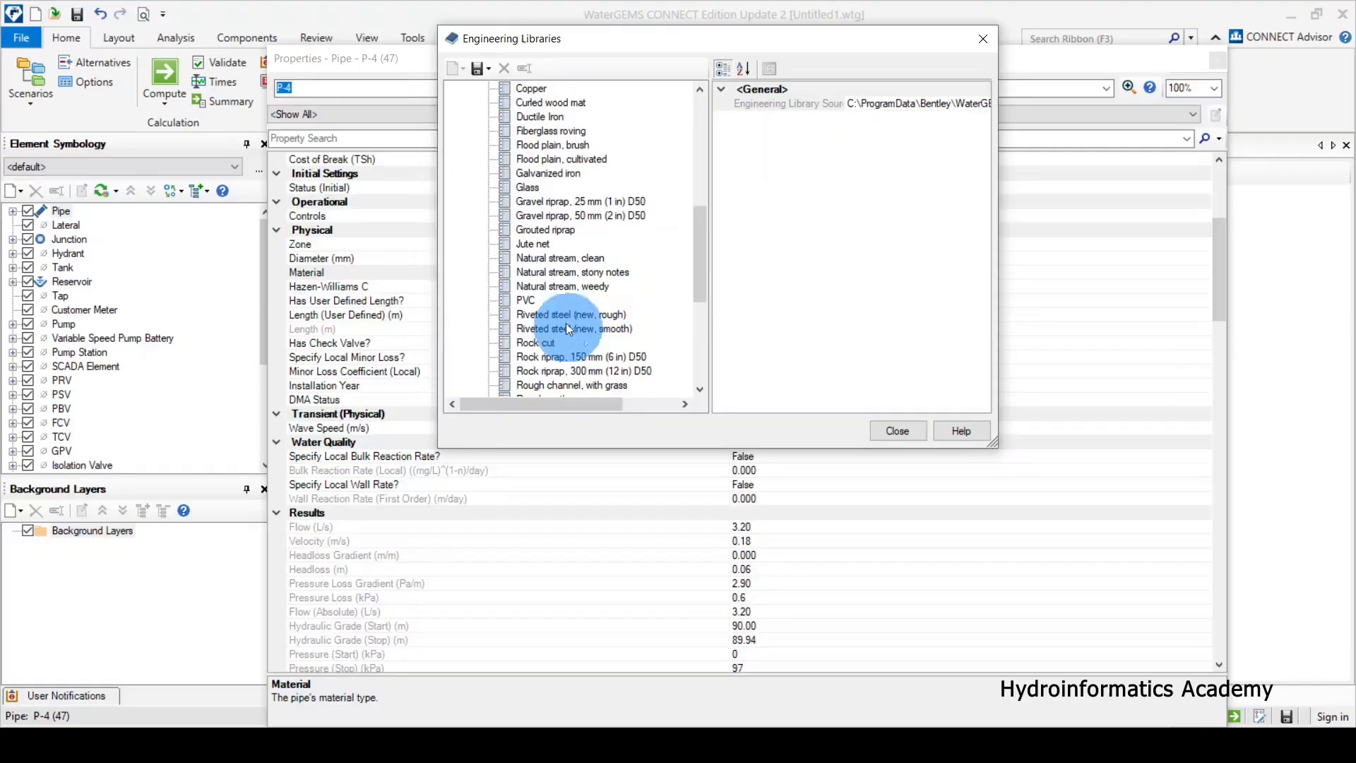
pyautogui.click(528, 300)
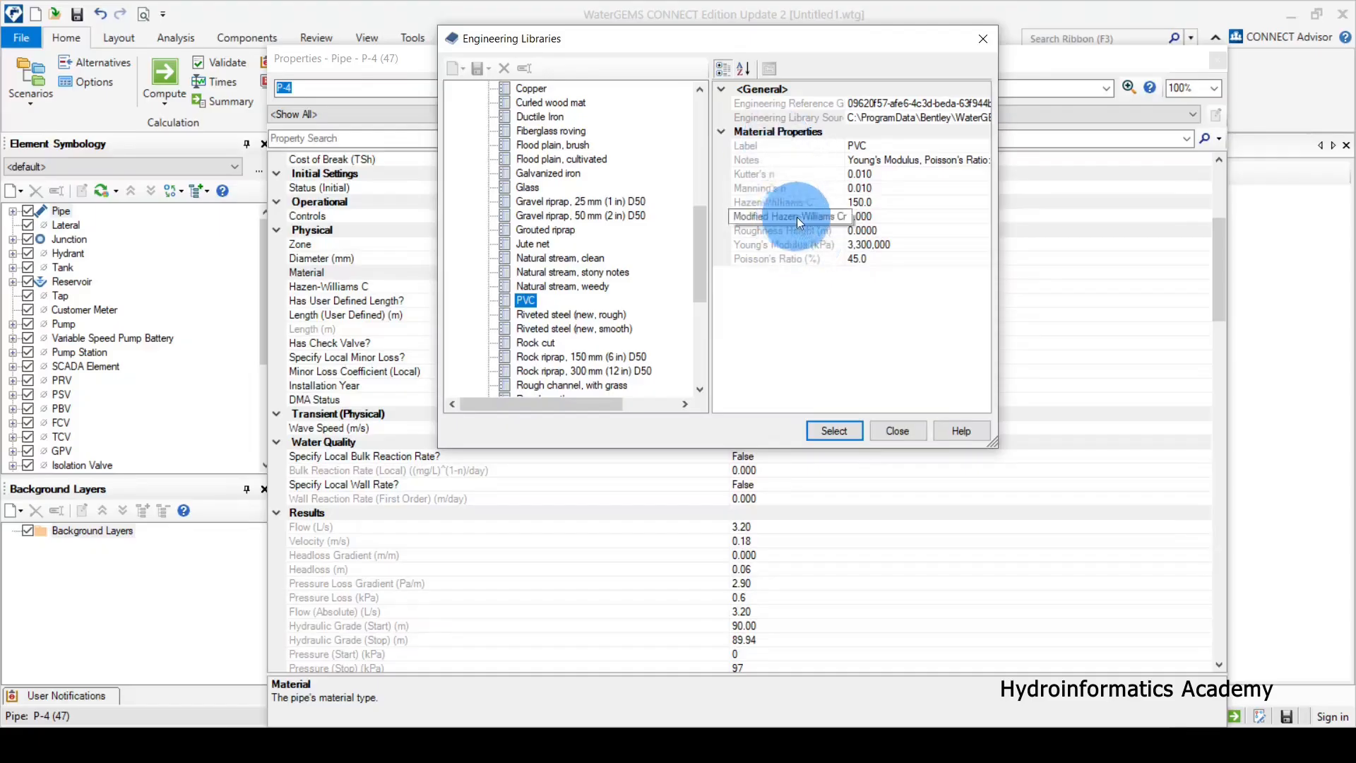
pyautogui.click(870, 146)
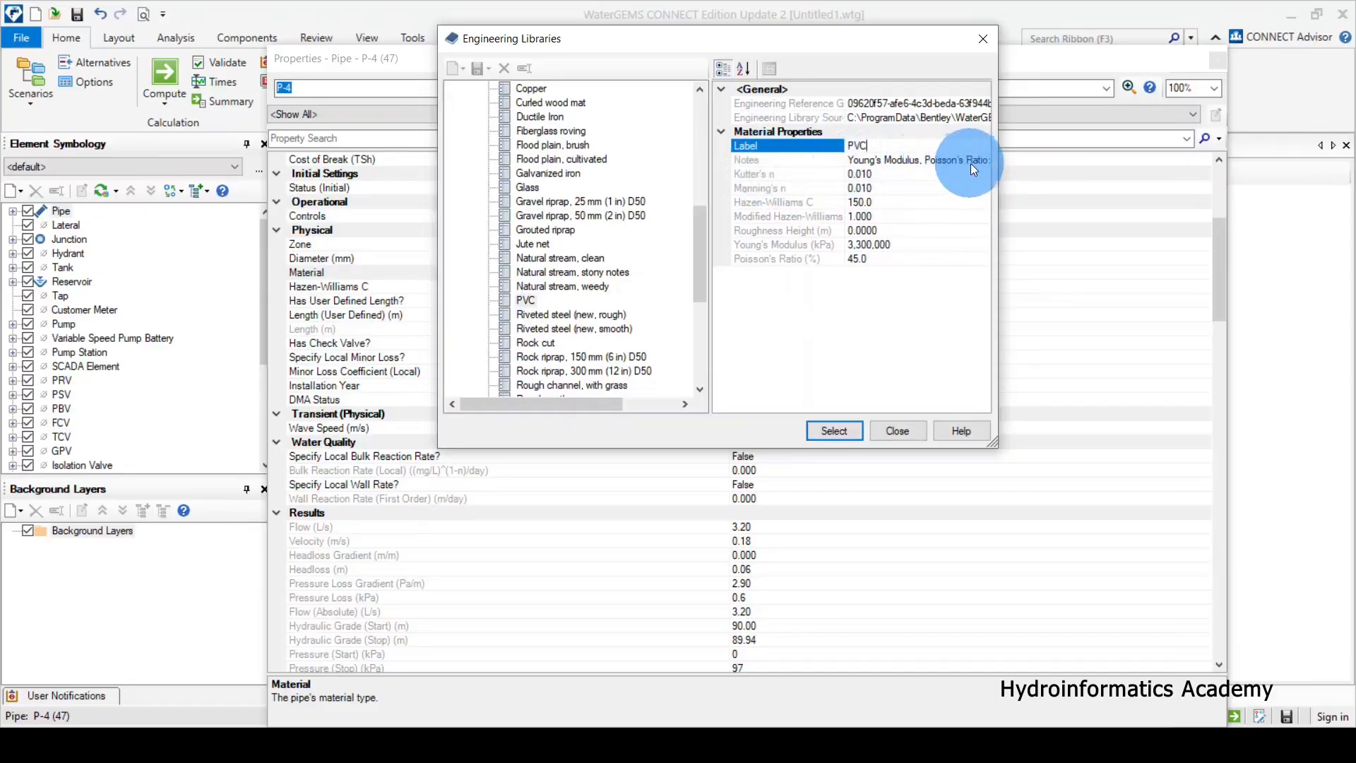
pyautogui.click(816, 204)
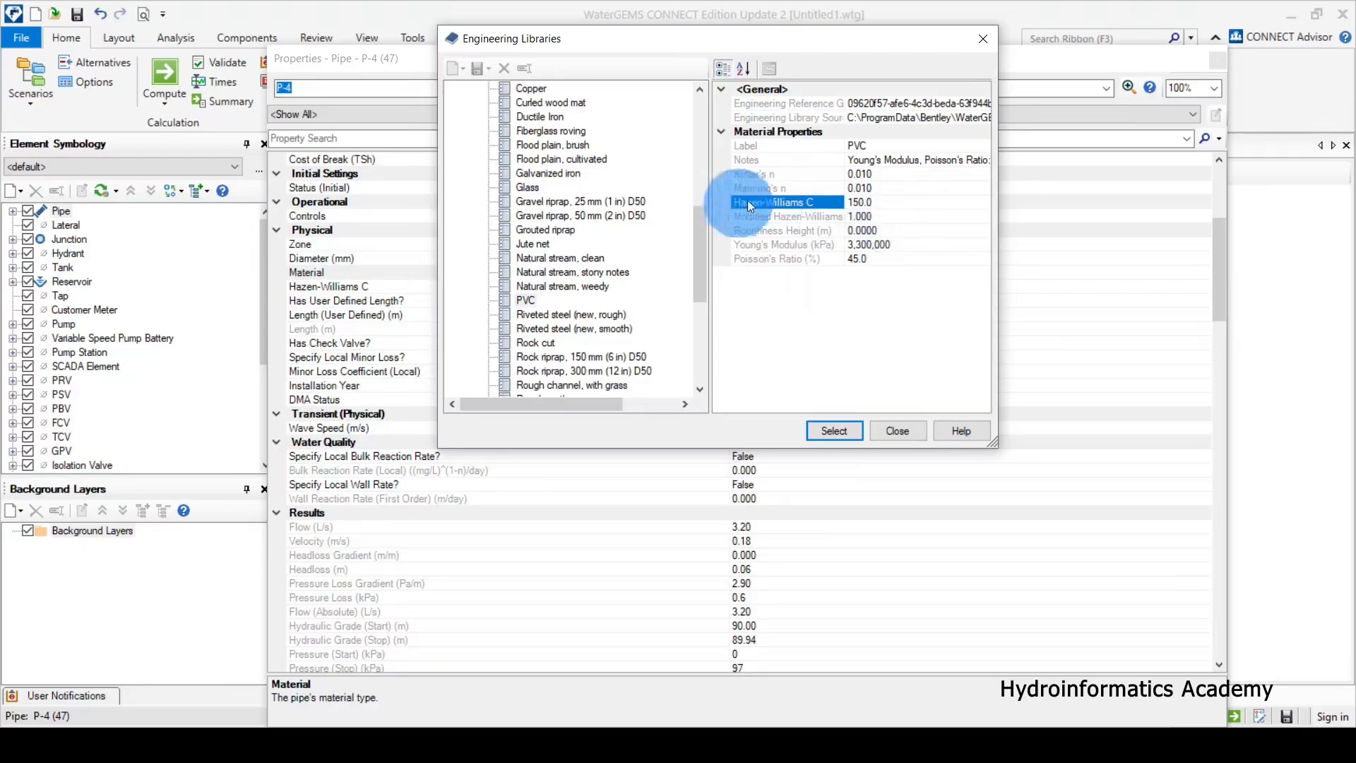
pyautogui.moveTo(883, 202); pyautogui.dragTo(804, 203)
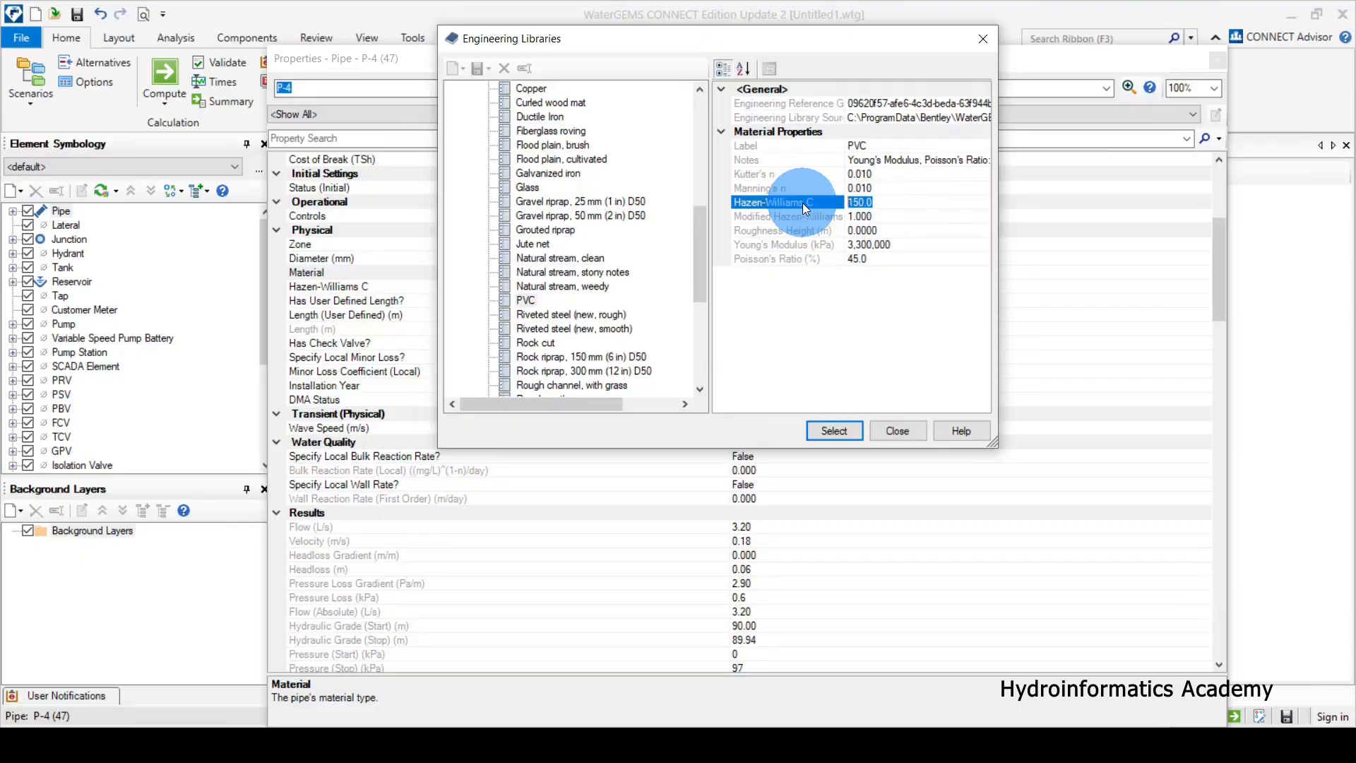
pyautogui.click(834, 431)
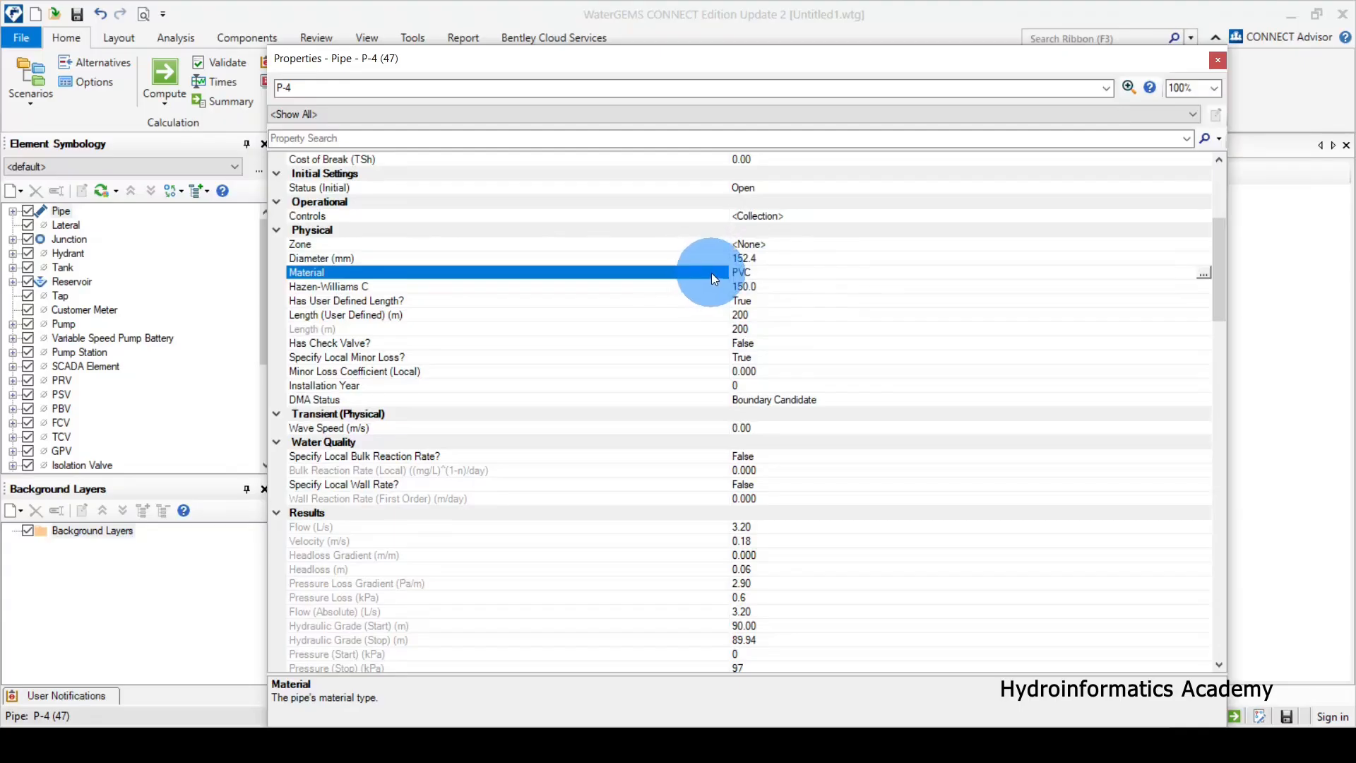
# Check the Hazen-Williams C in the physical properties of pipe P-4 and close its properties
pyautogui.click(351, 288)
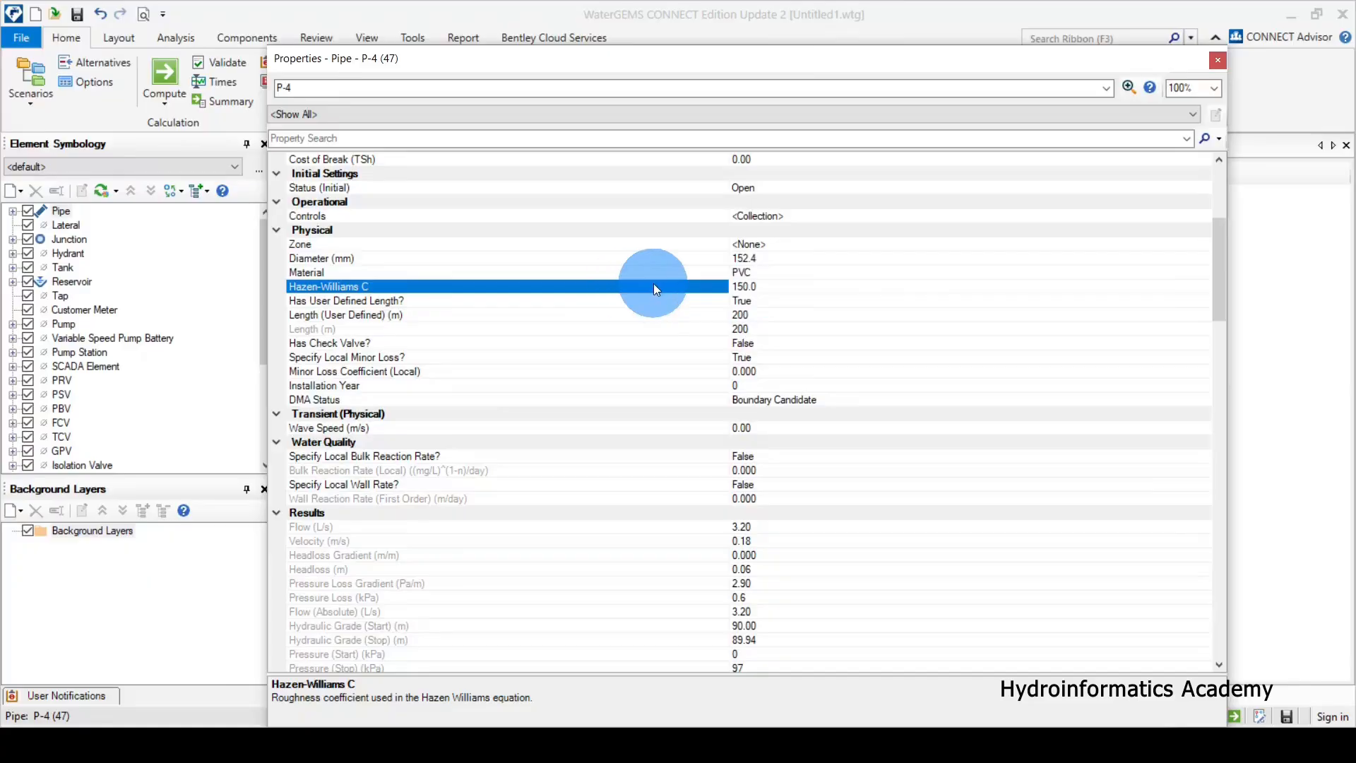
pyautogui.click(620, 287)
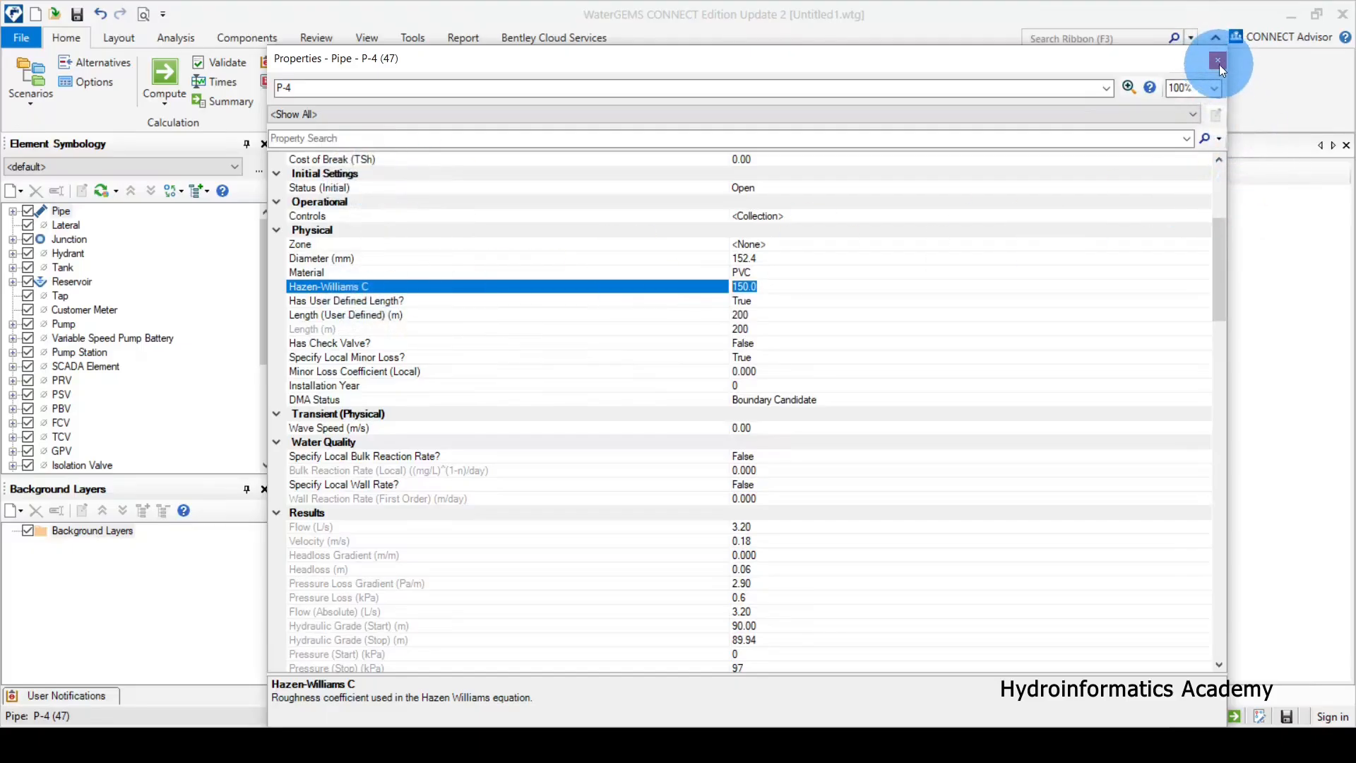
pyautogui.click(1219, 62)
# Assign PVC from the material library to pipe P-5 between J-4 and J-5 and close its properties
pyautogui.click(646, 316)
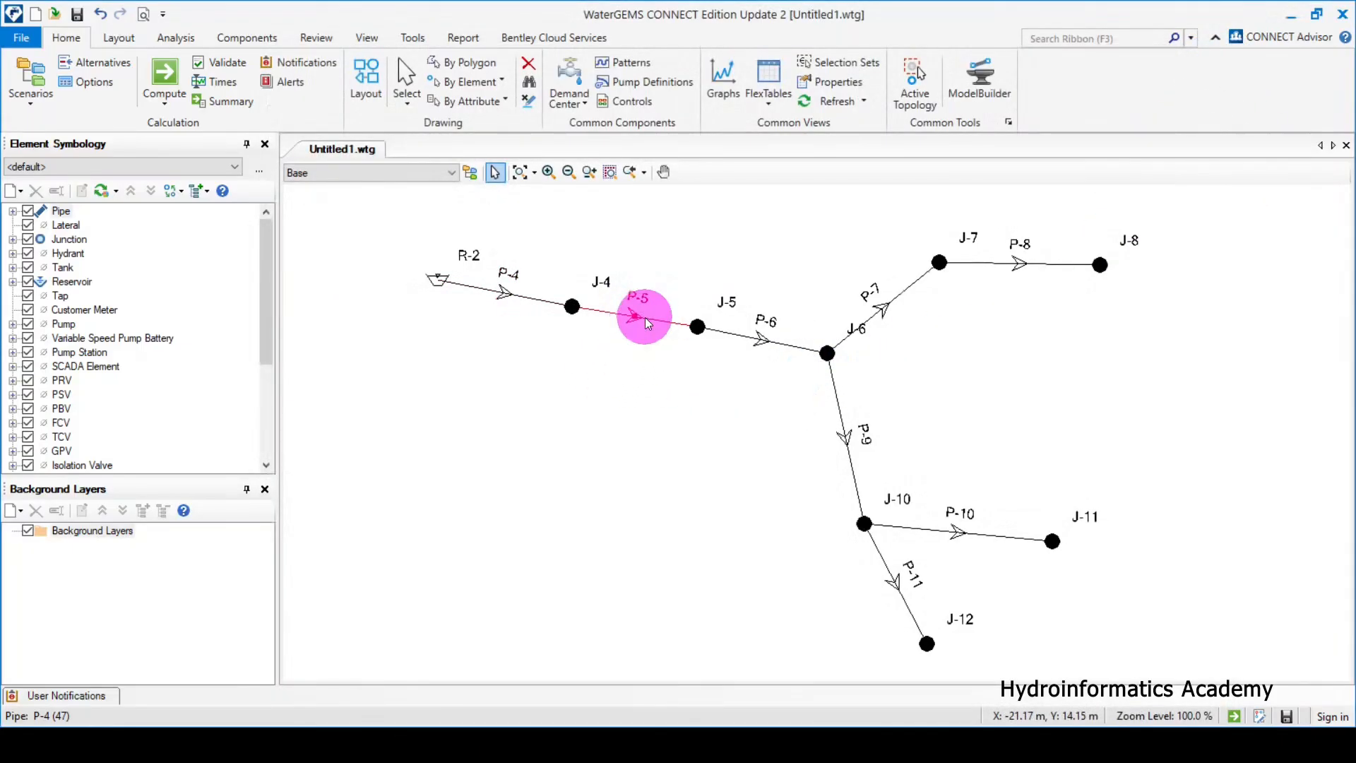
pyautogui.doubleClick(646, 317)
pyautogui.click(342, 274)
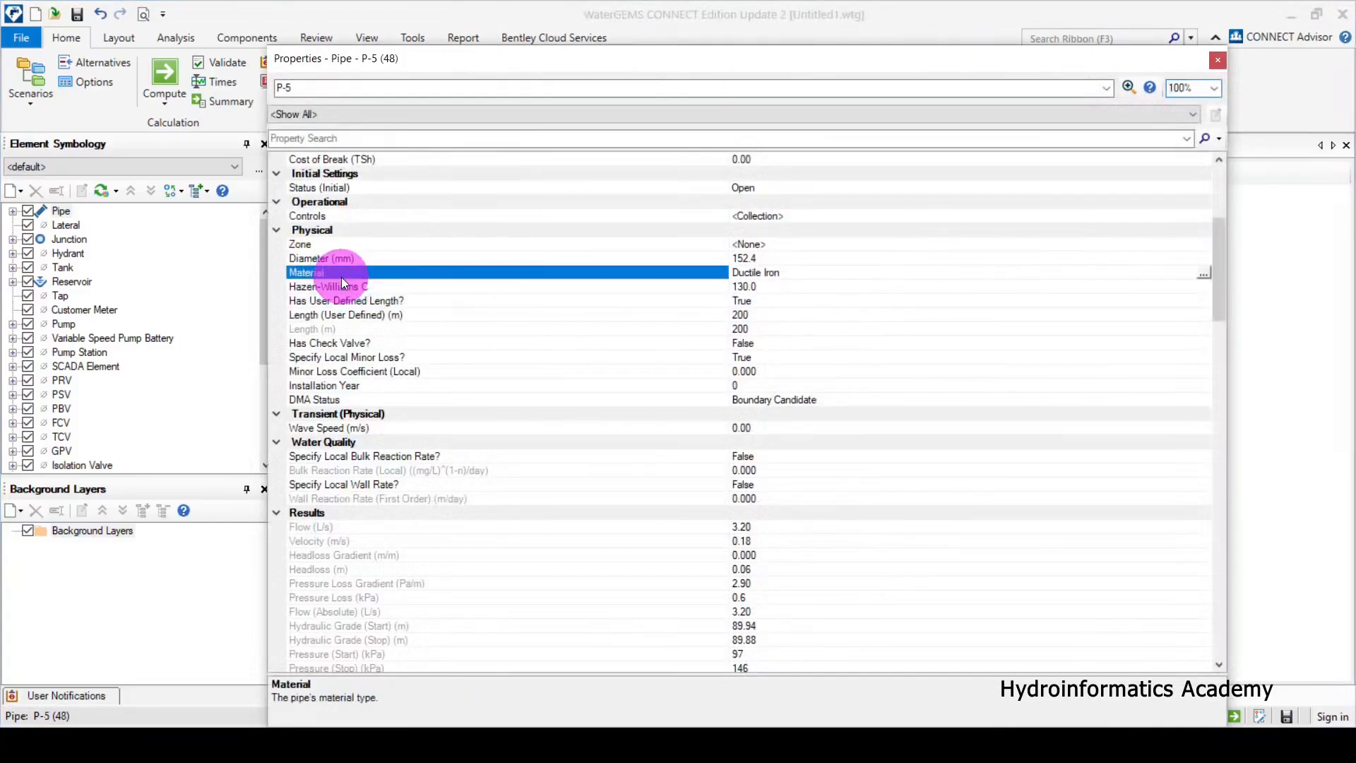
pyautogui.click(1201, 276)
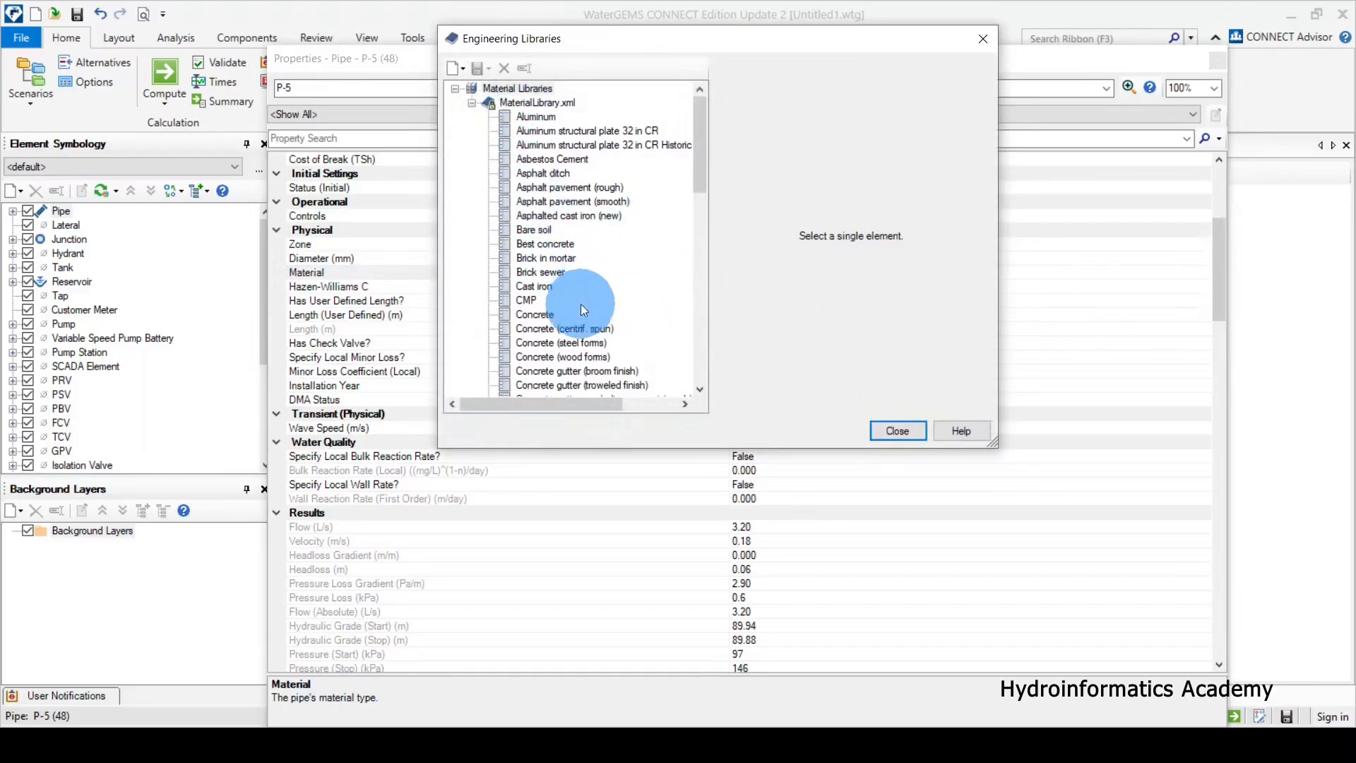
pyautogui.scroll(-15, 527, 300)
pyautogui.scroll(3, 576, 312)
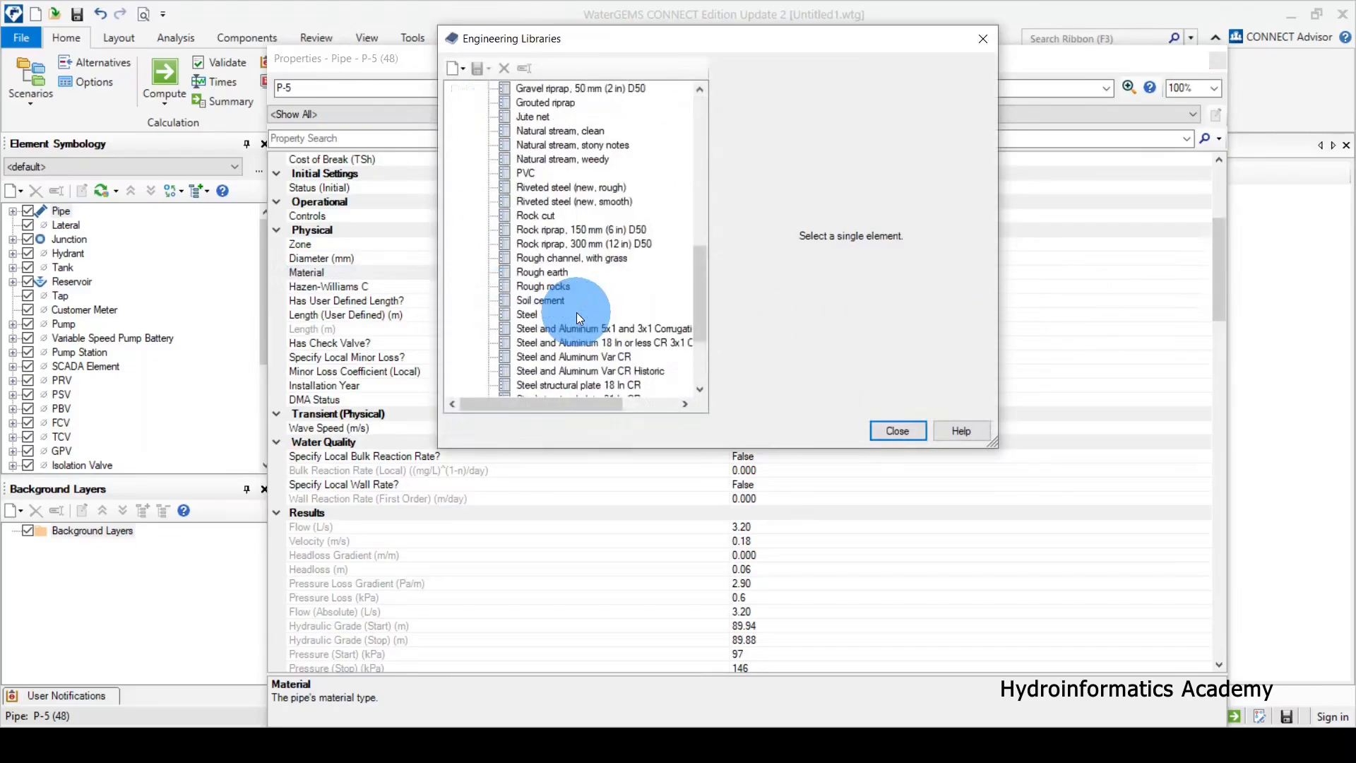
pyautogui.click(526, 173)
pyautogui.click(832, 430)
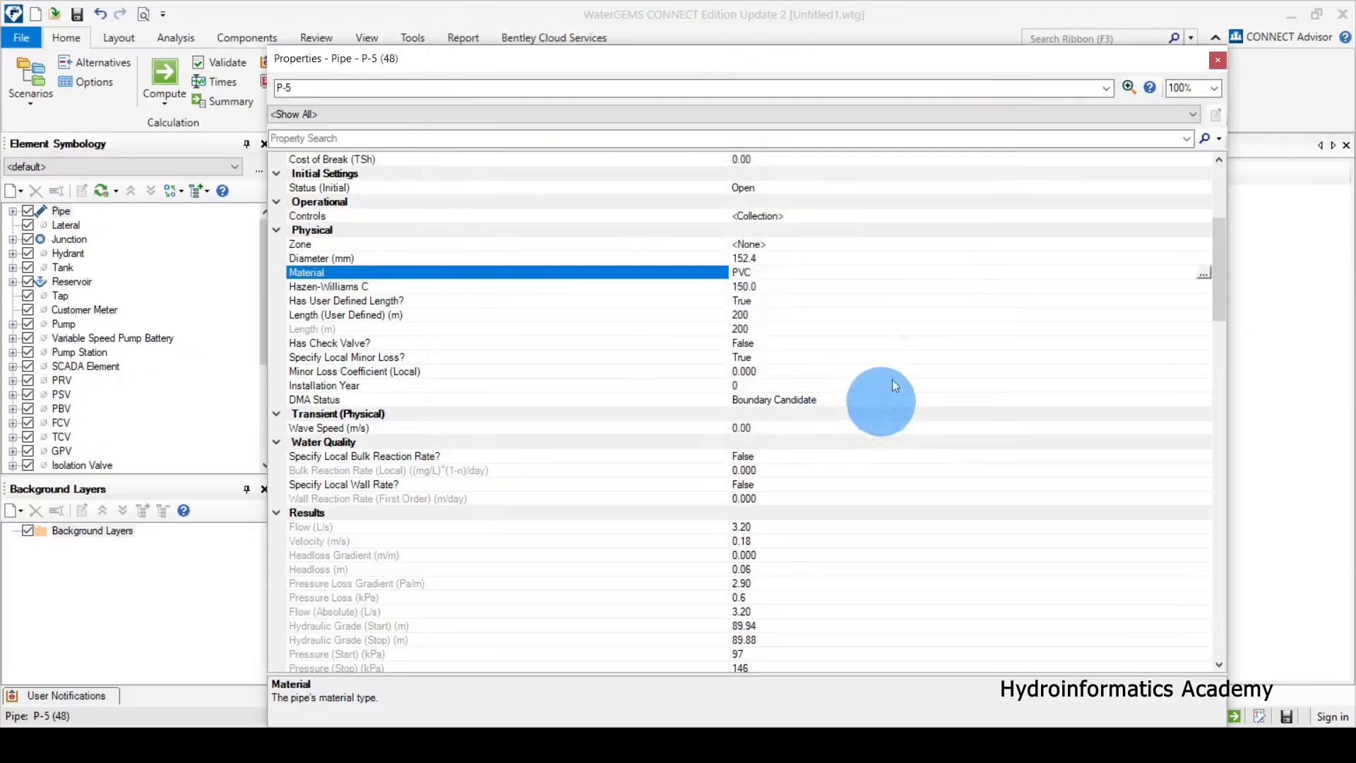
pyautogui.click(1212, 63)
# Assign Steel from the material library to pipe P-6 between J-5 and J-6 and close its properties
pyautogui.doubleClick(772, 340)
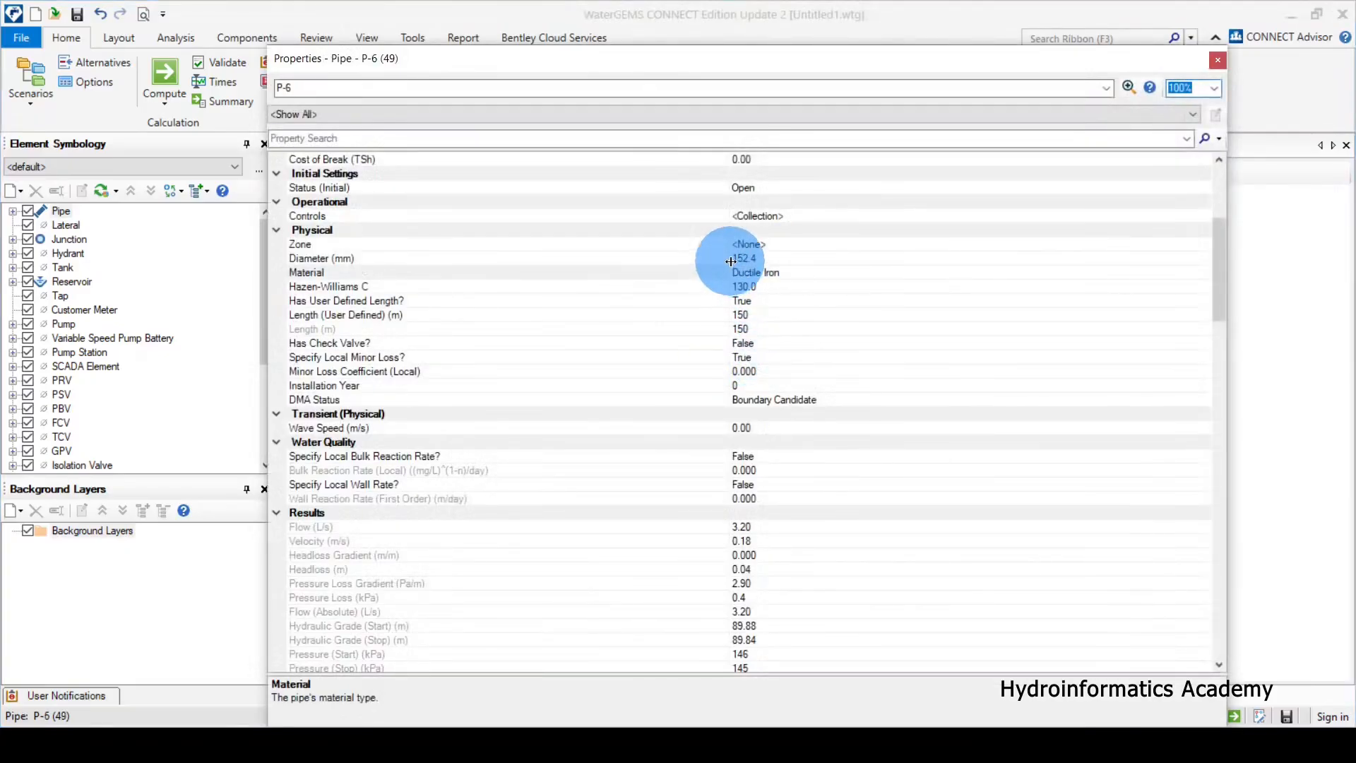
pyautogui.click(346, 287)
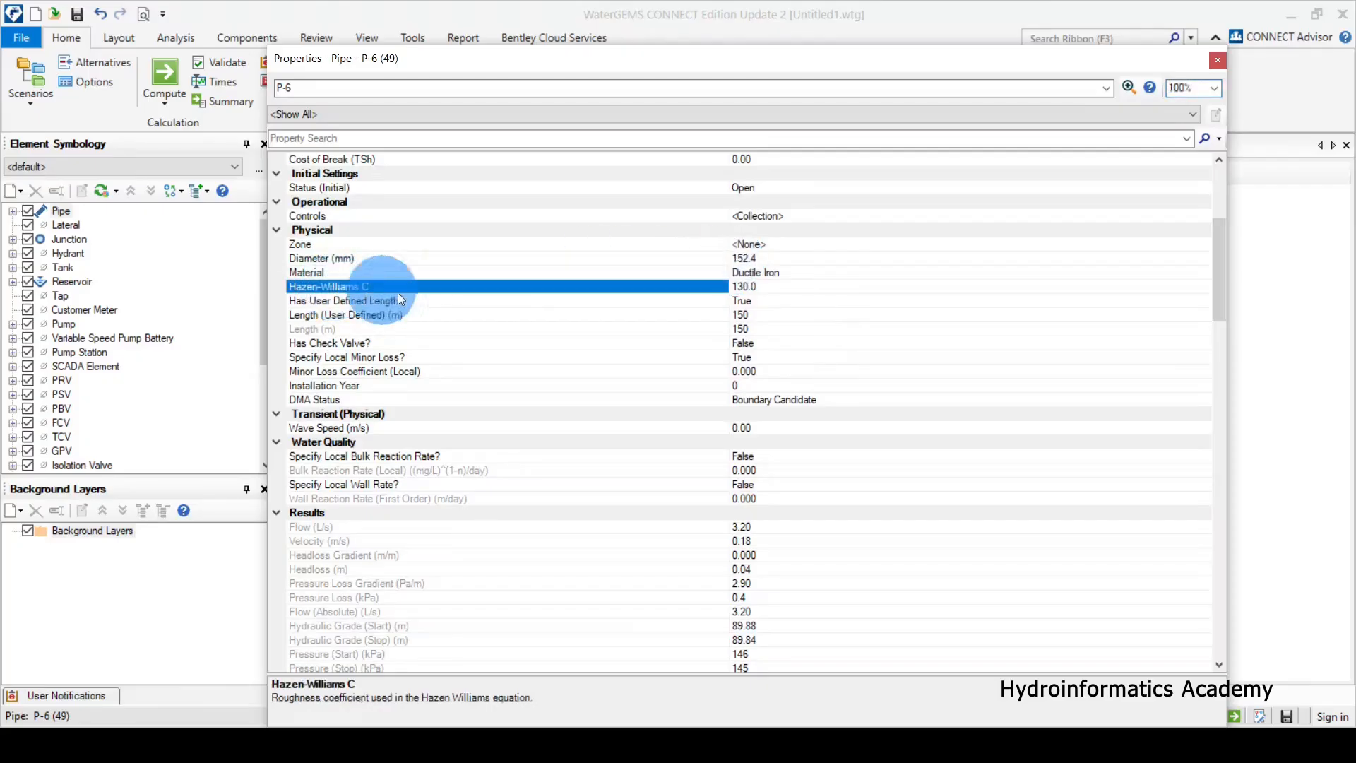
pyautogui.click(385, 273)
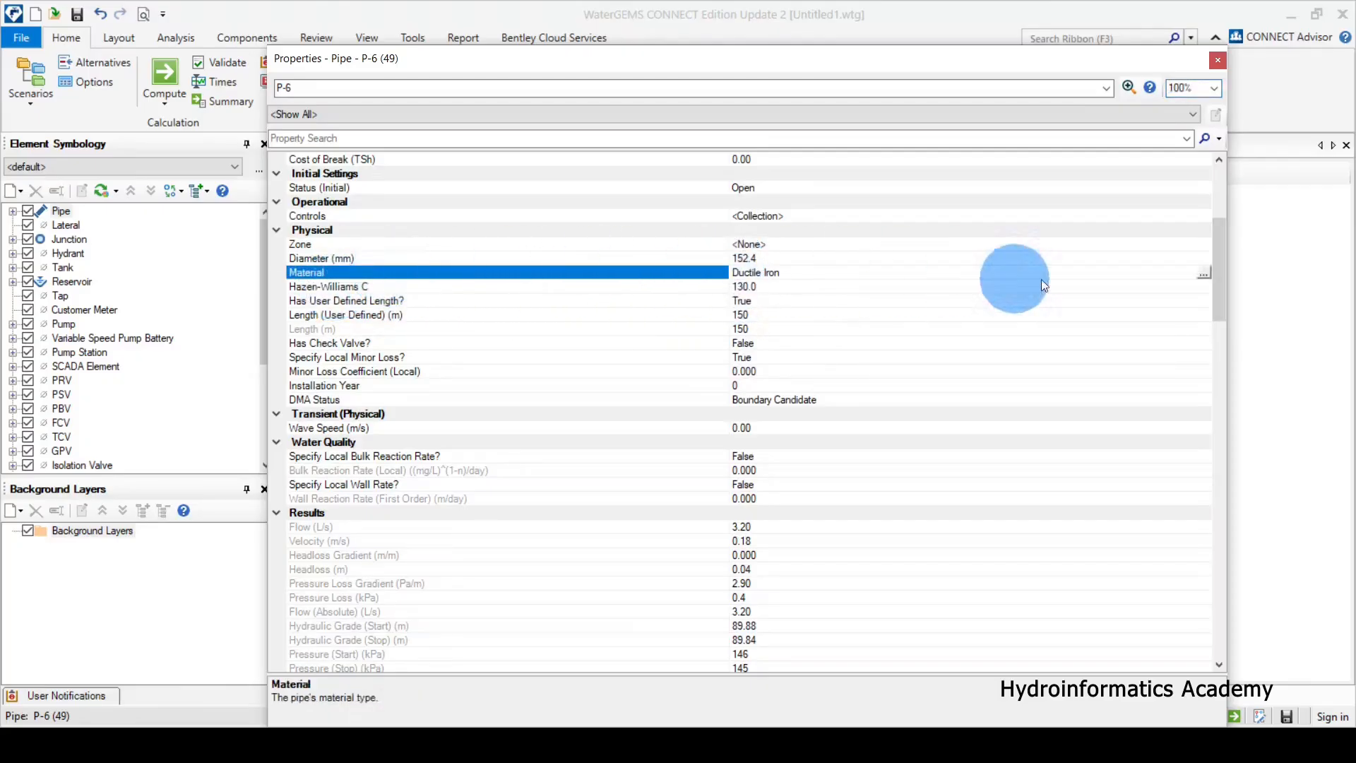
pyautogui.click(1205, 273)
pyautogui.scroll(-15, 558, 318)
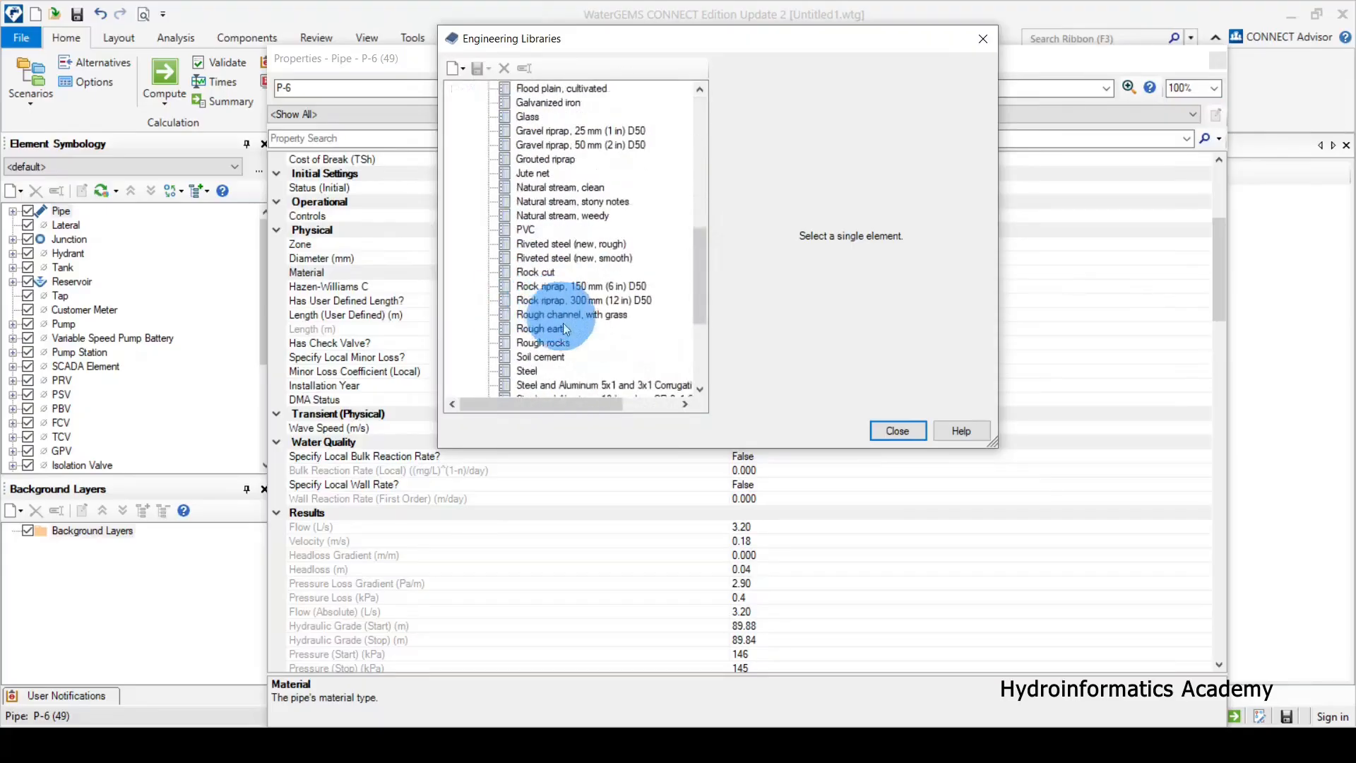
pyautogui.scroll(-4, 573, 342)
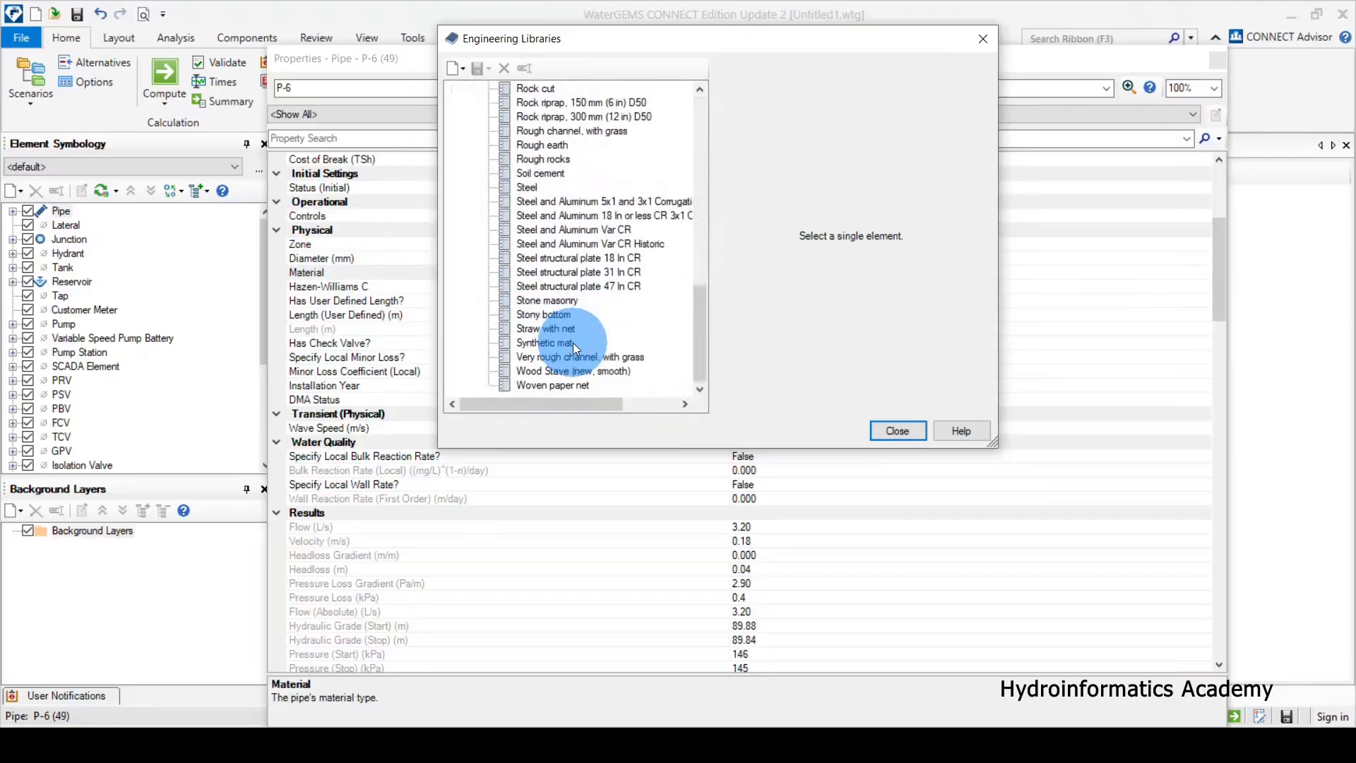
pyautogui.click(528, 188)
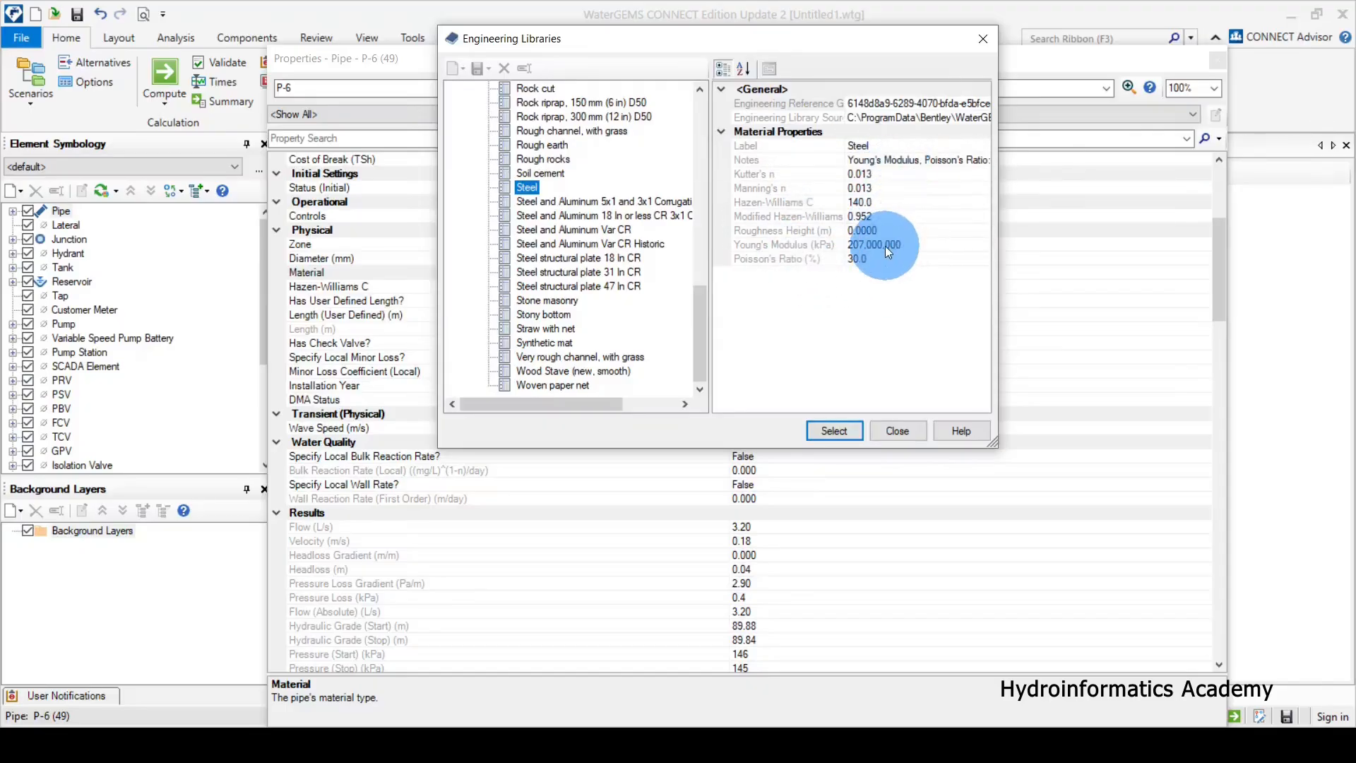
pyautogui.click(834, 431)
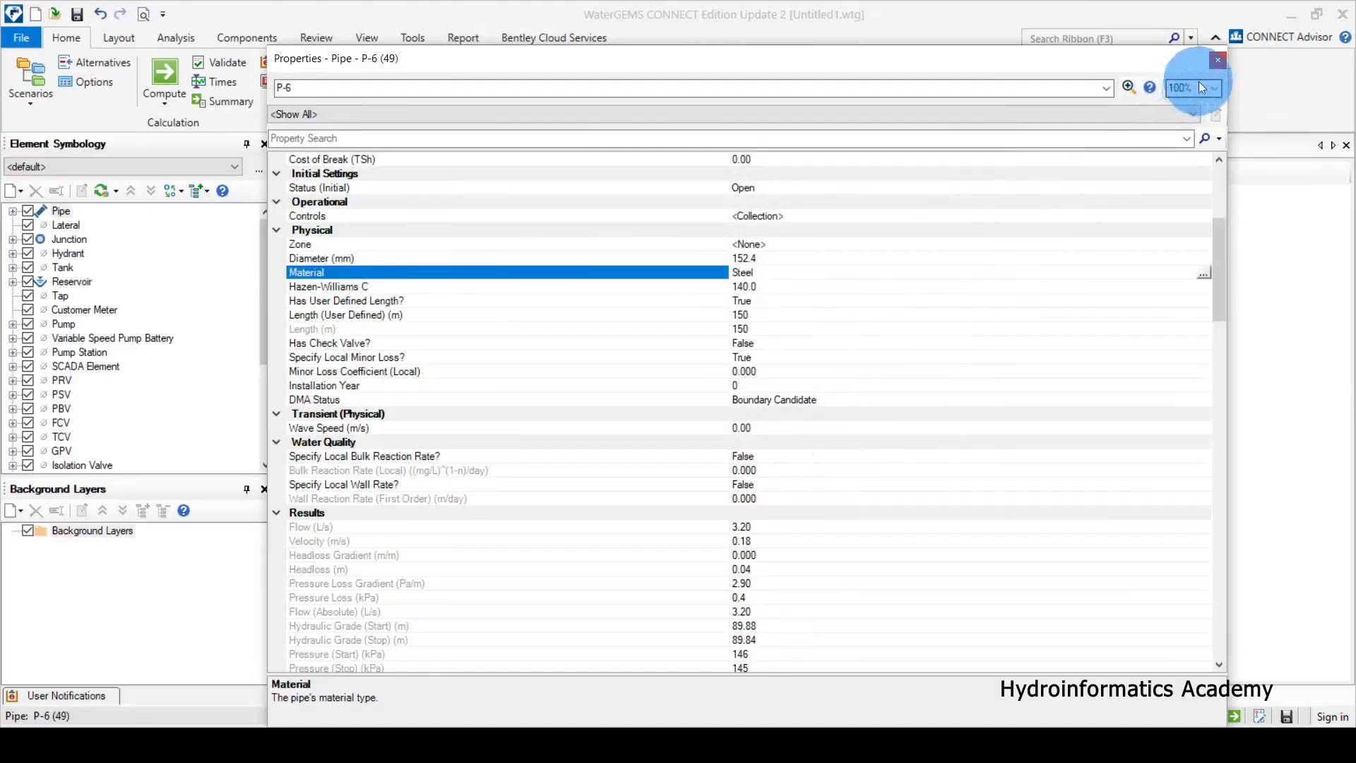
pyautogui.click(1218, 60)
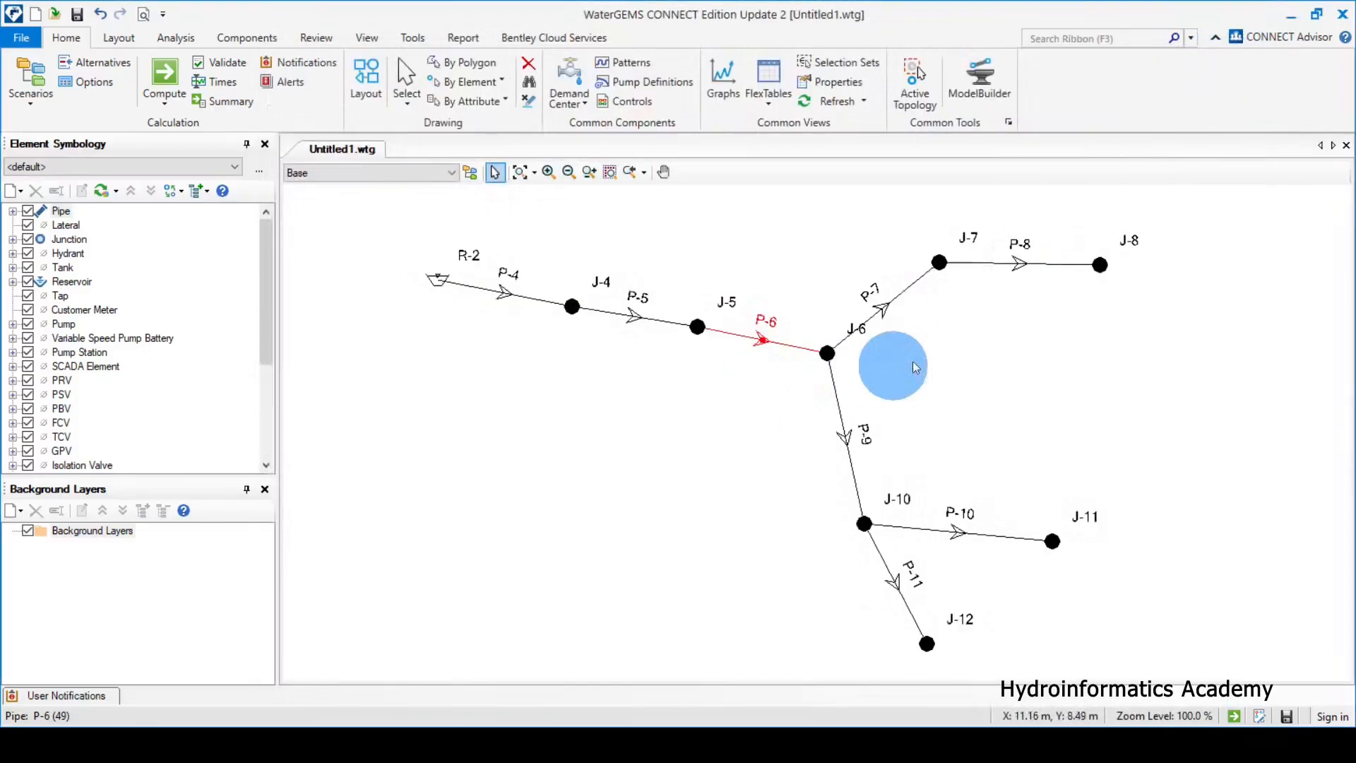
# Assign Steel from the material library to pipe P-7 between J-6 and J-7 and close its properties
pyautogui.doubleClick(899, 292)
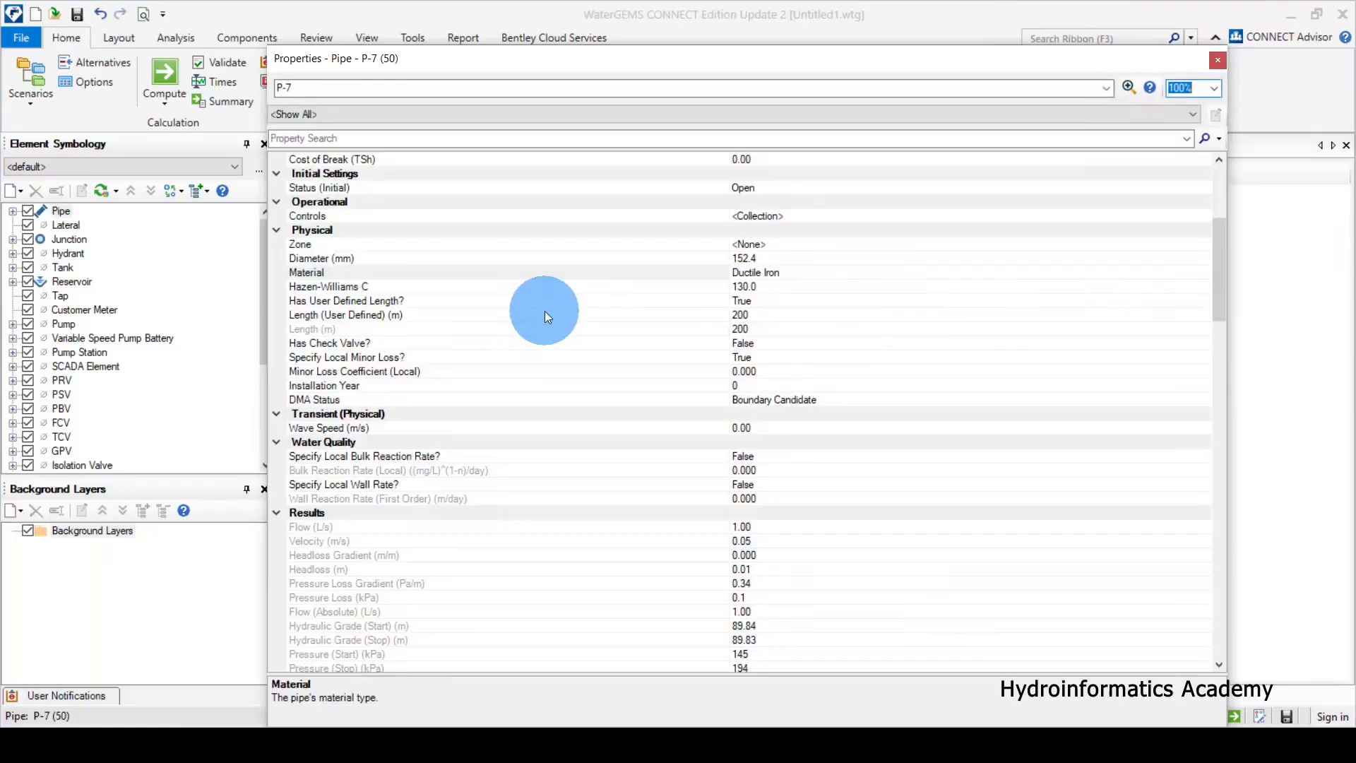
pyautogui.click(320, 358)
pyautogui.click(363, 386)
pyautogui.click(812, 274)
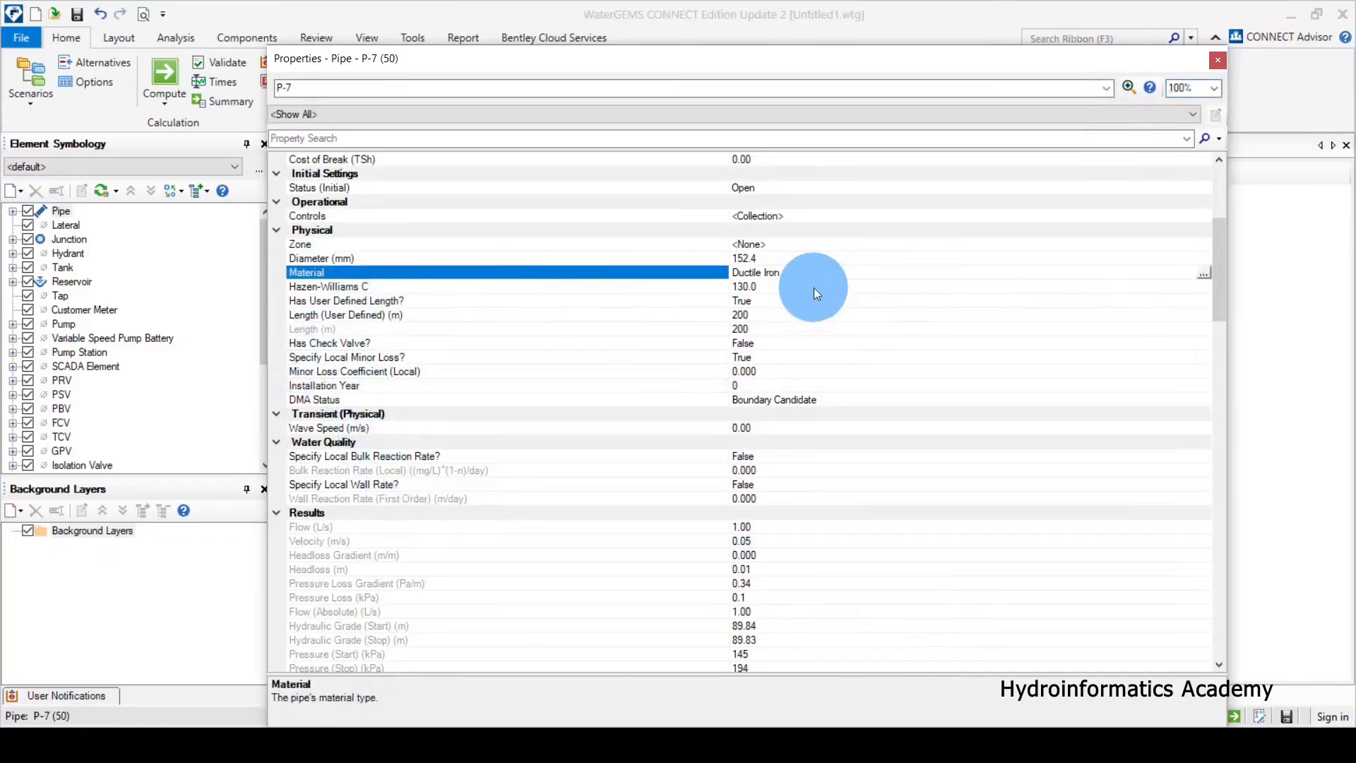
pyautogui.click(1204, 274)
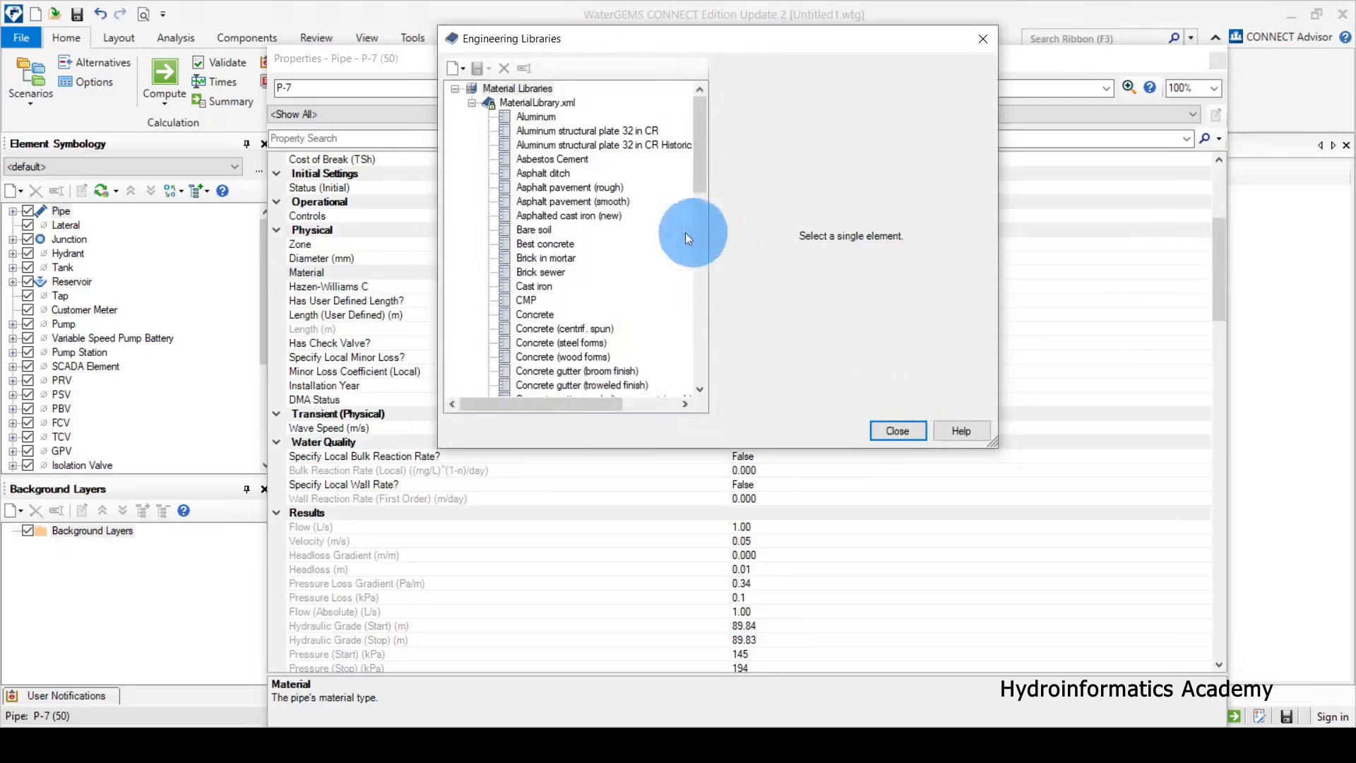
pyautogui.scroll(-15, 540, 301)
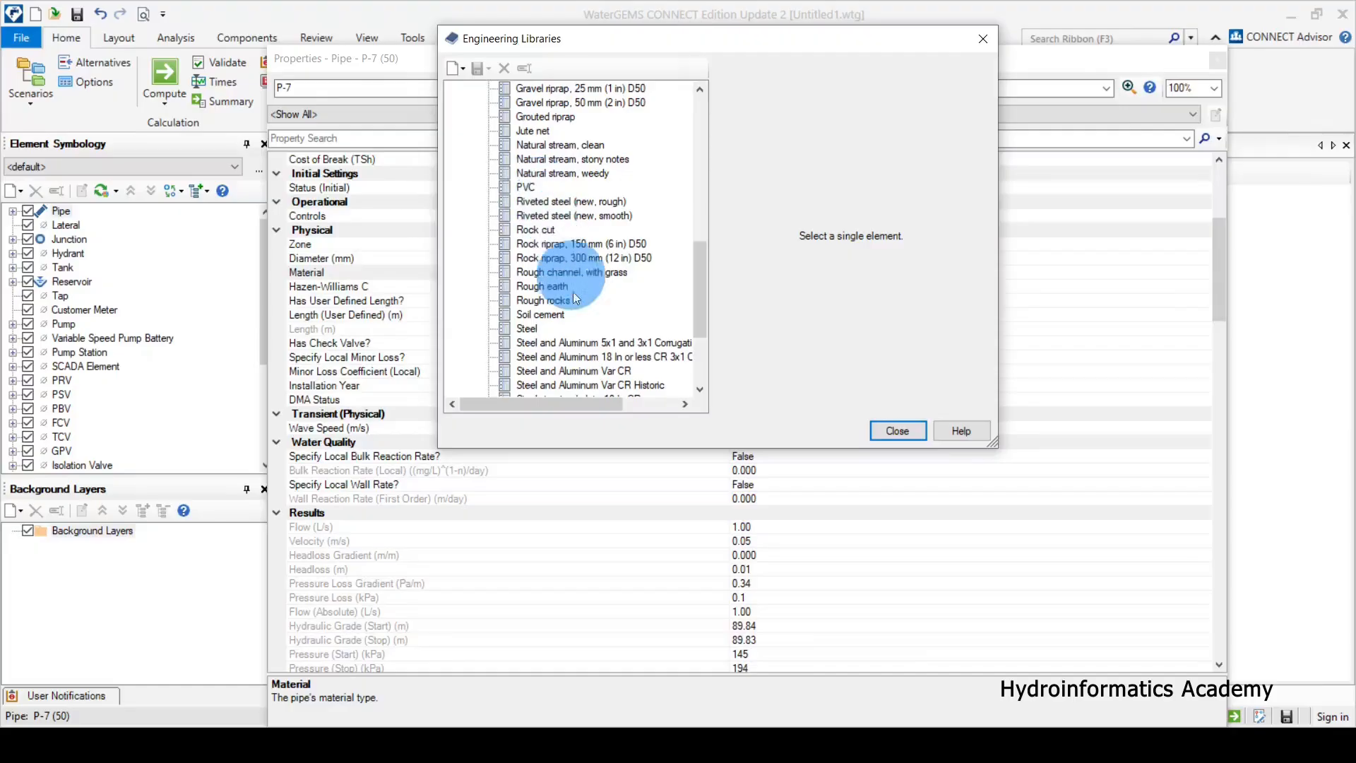
pyautogui.click(532, 328)
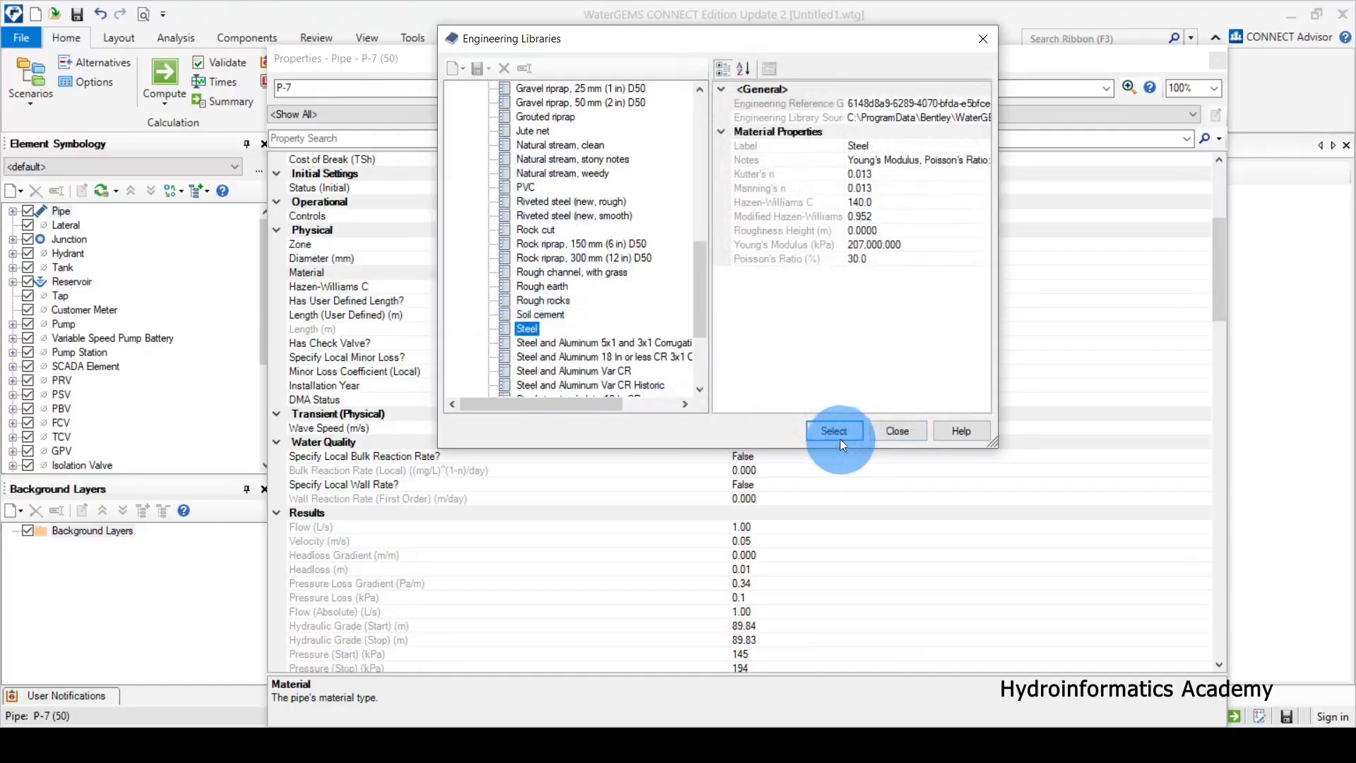
pyautogui.click(910, 431)
pyautogui.click(1219, 63)
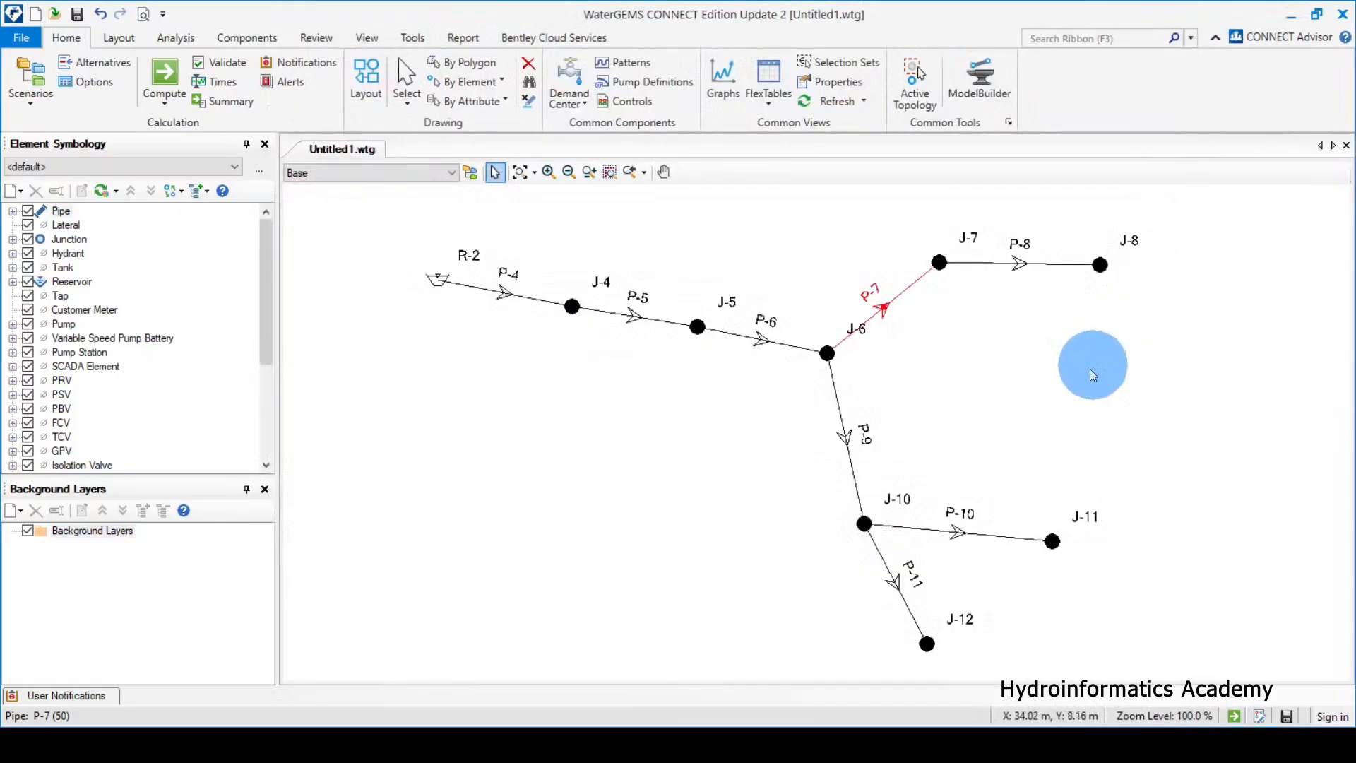
# Find PVC in the material library, review its Hazen-Williams C, assign it to pipe P-8 and close the pipe's properties
pyautogui.doubleClick(1033, 262)
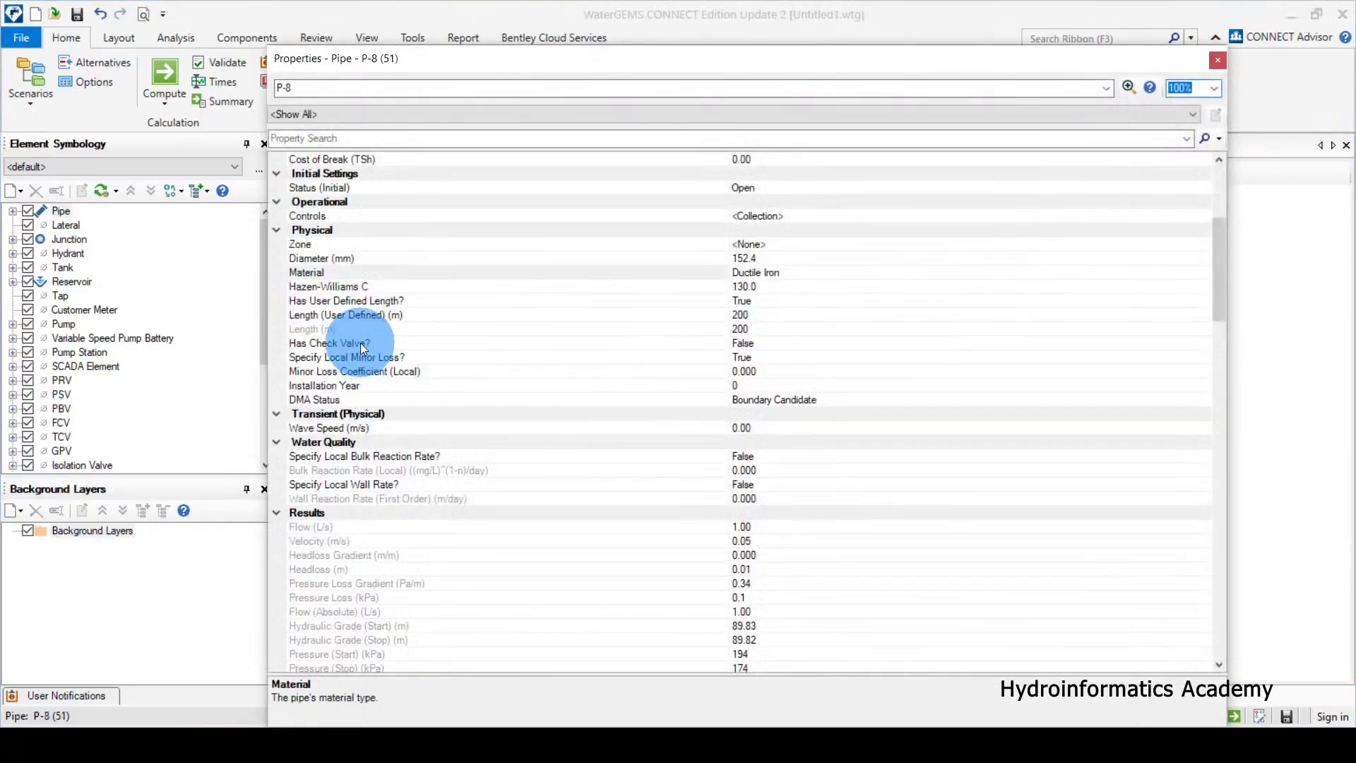
pyautogui.click(330, 288)
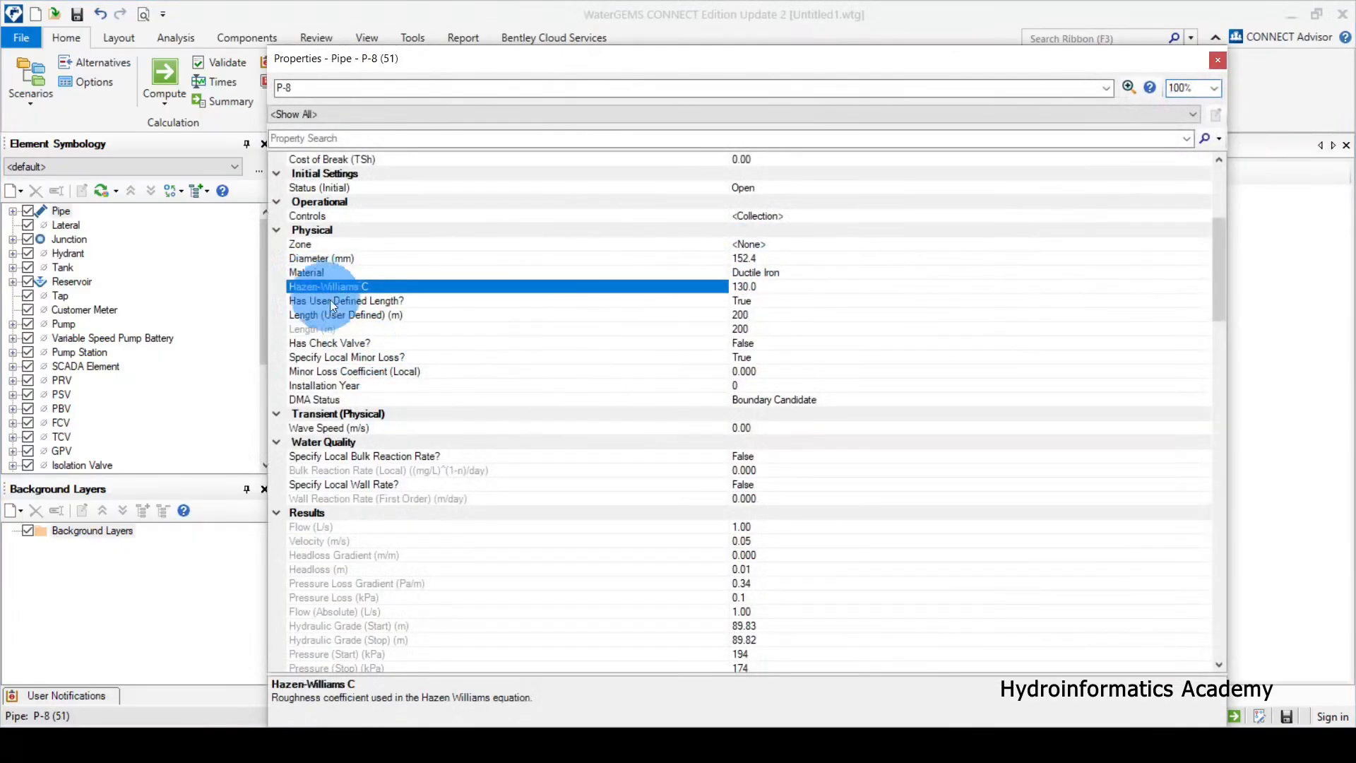
pyautogui.click(591, 274)
pyautogui.click(1201, 274)
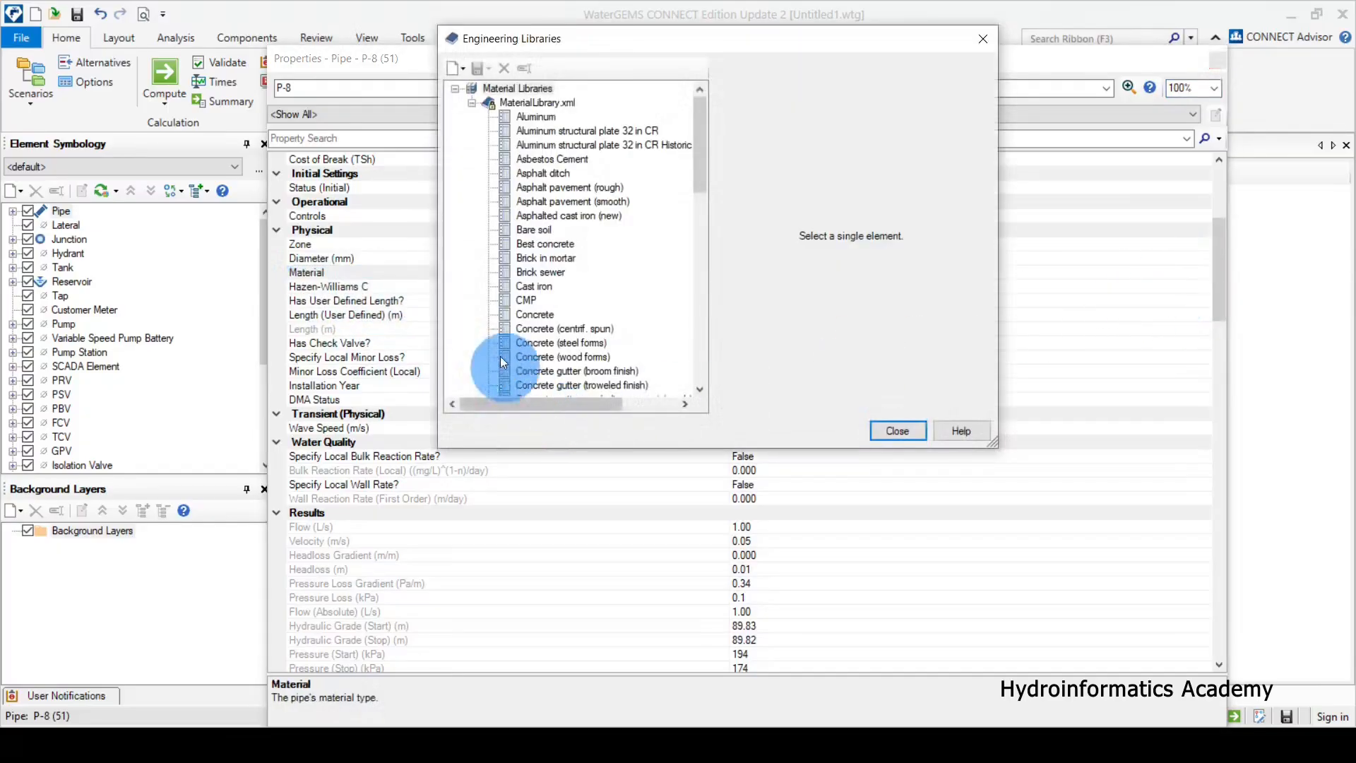
pyautogui.scroll(-10, 600, 283)
pyautogui.scroll(-3, 589, 306)
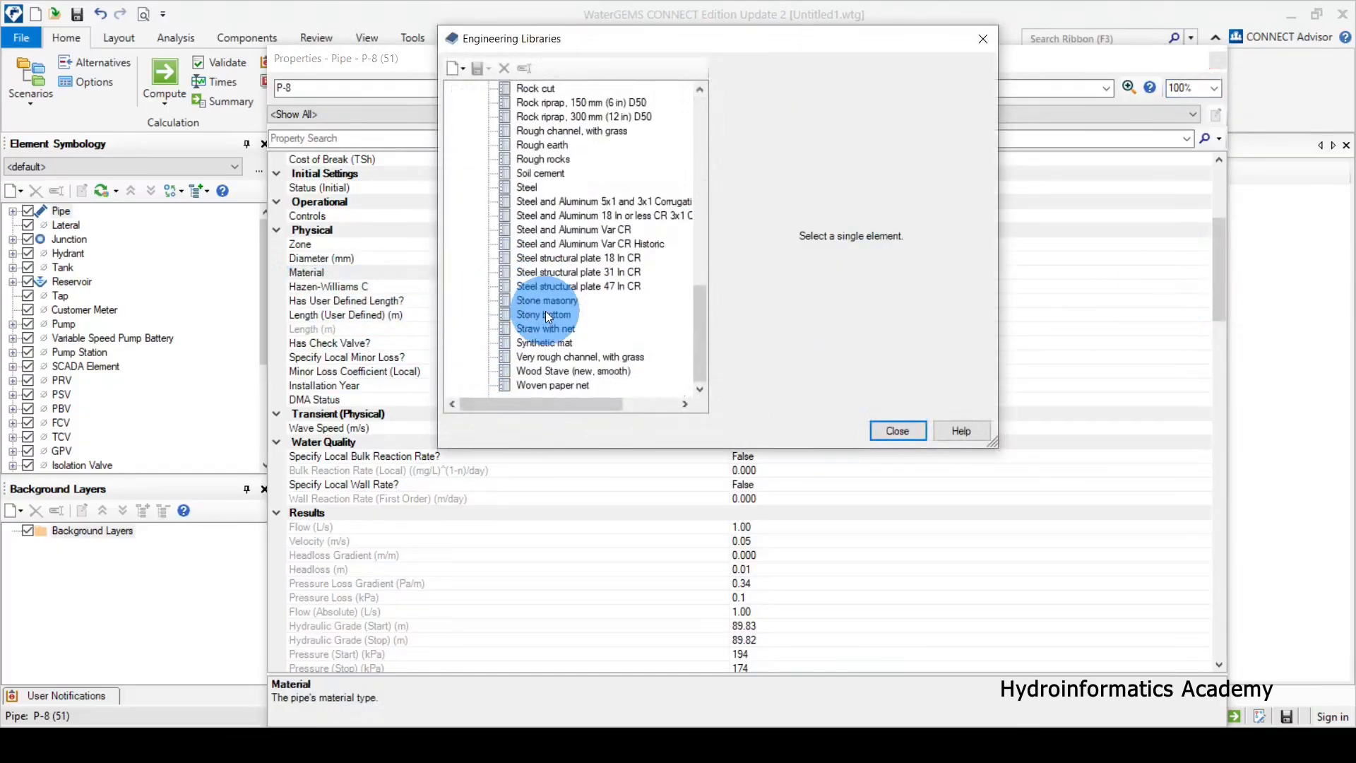
pyautogui.scroll(5, 537, 332)
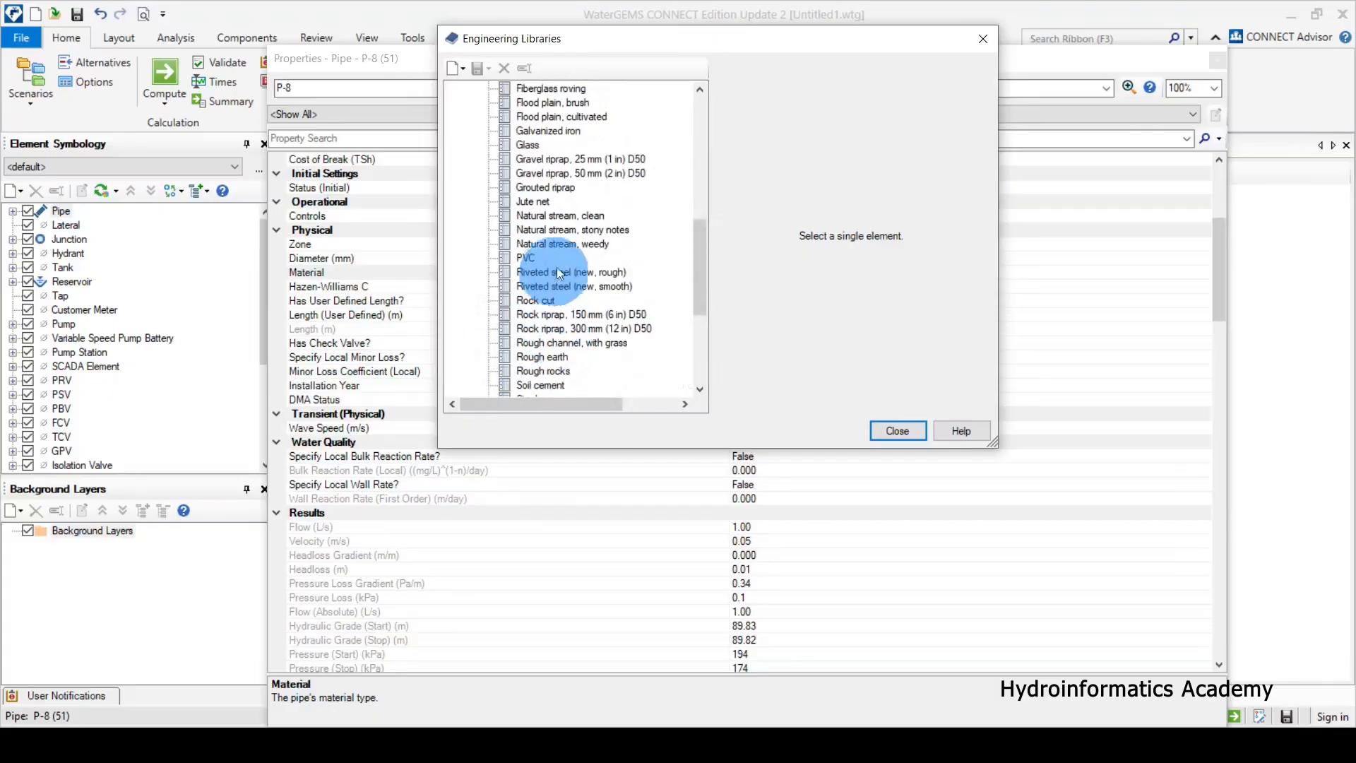
pyautogui.click(528, 259)
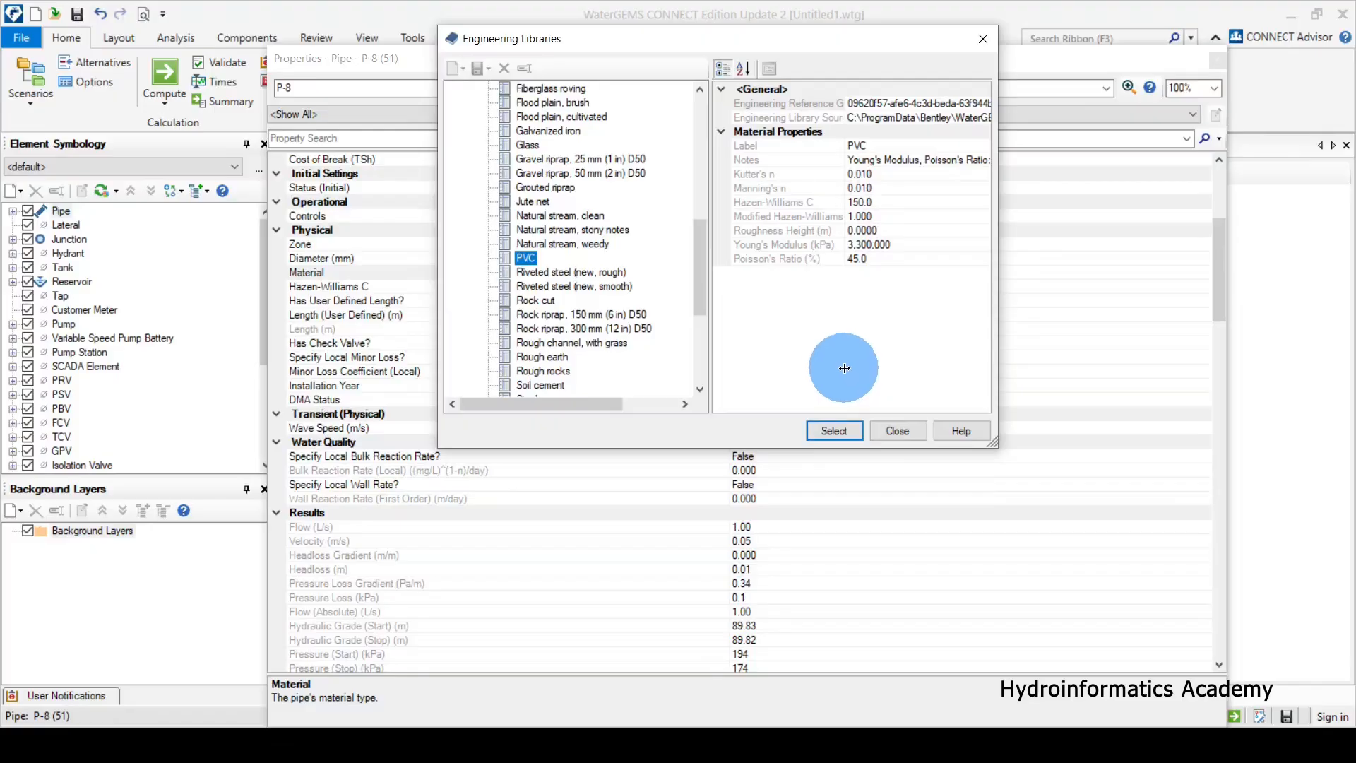
pyautogui.click(888, 204)
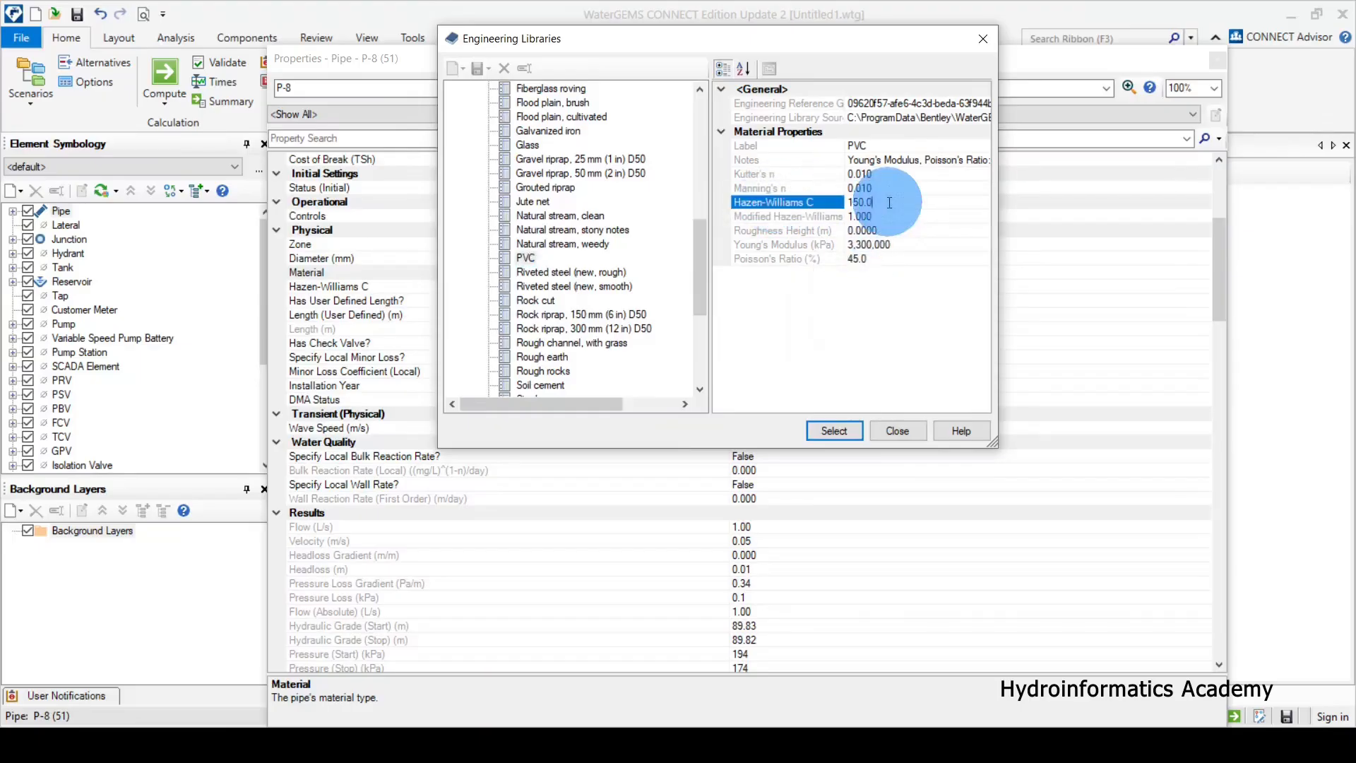
pyautogui.click(771, 204)
pyautogui.click(829, 429)
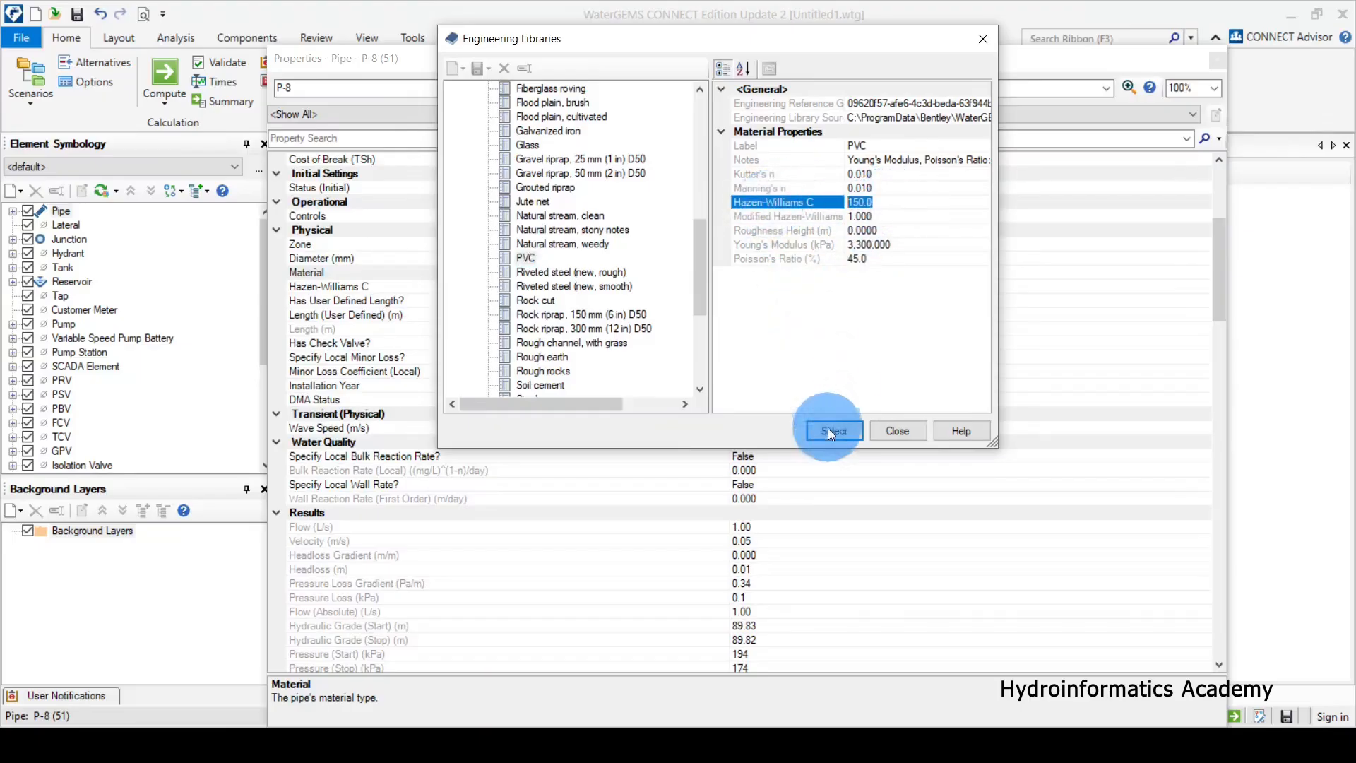
pyautogui.click(1217, 61)
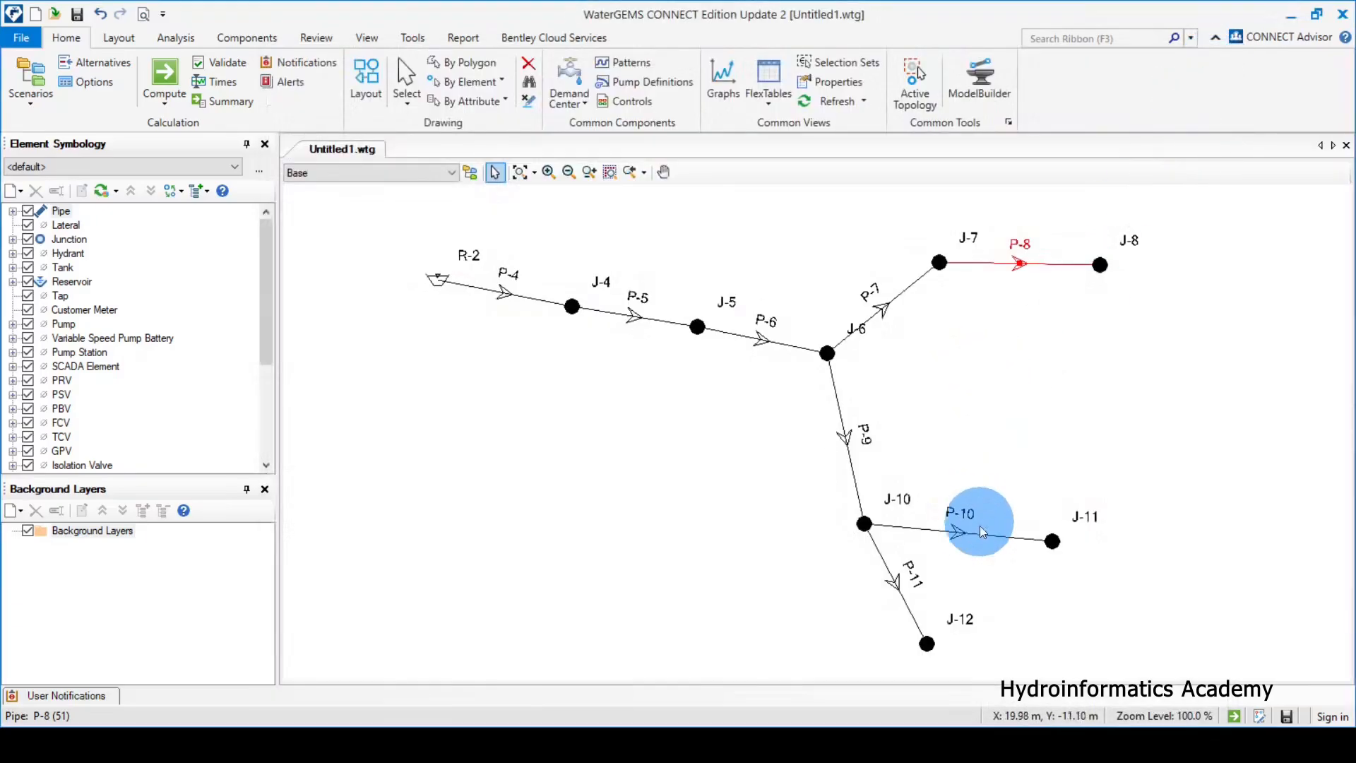
# Assign PVC from the material library to pipe P-10 between J-10 and J-11 and close its properties
pyautogui.doubleClick(986, 528)
pyautogui.click(345, 316)
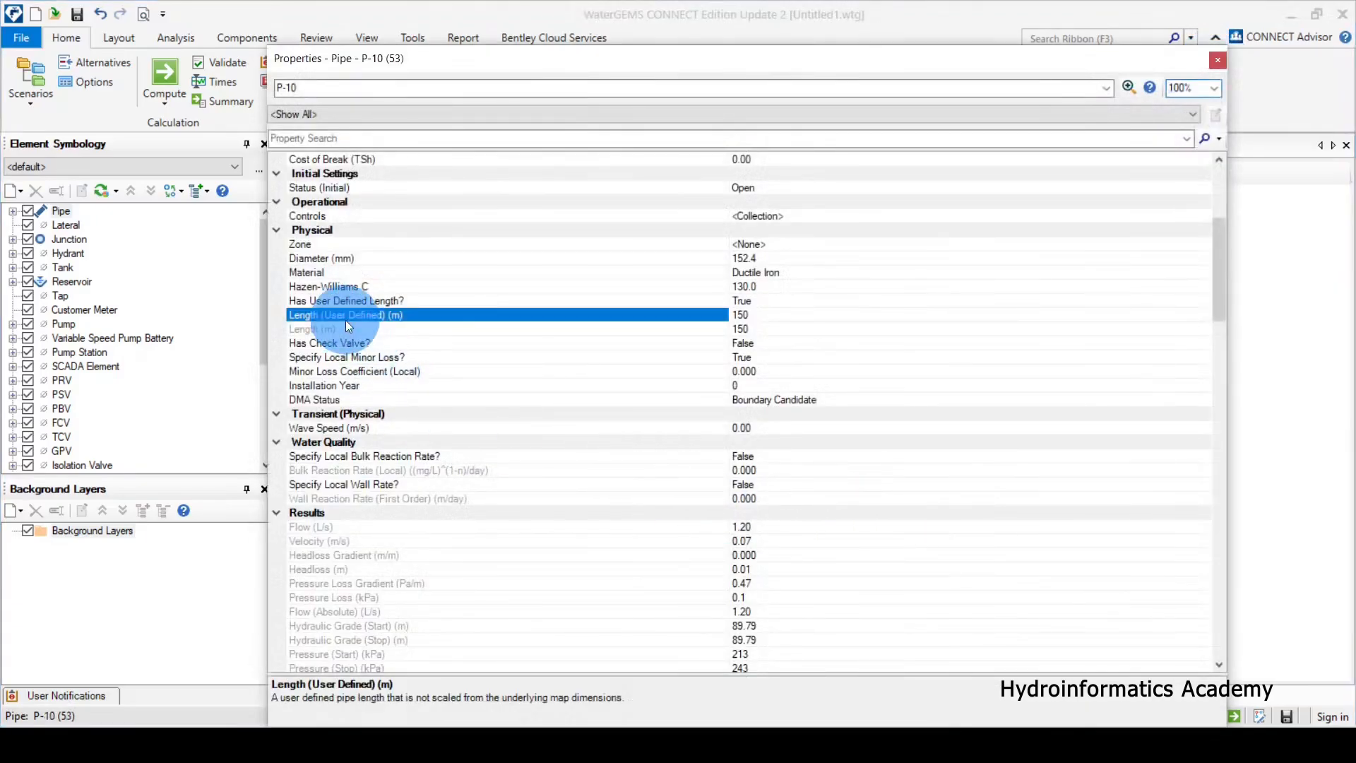
pyautogui.click(341, 275)
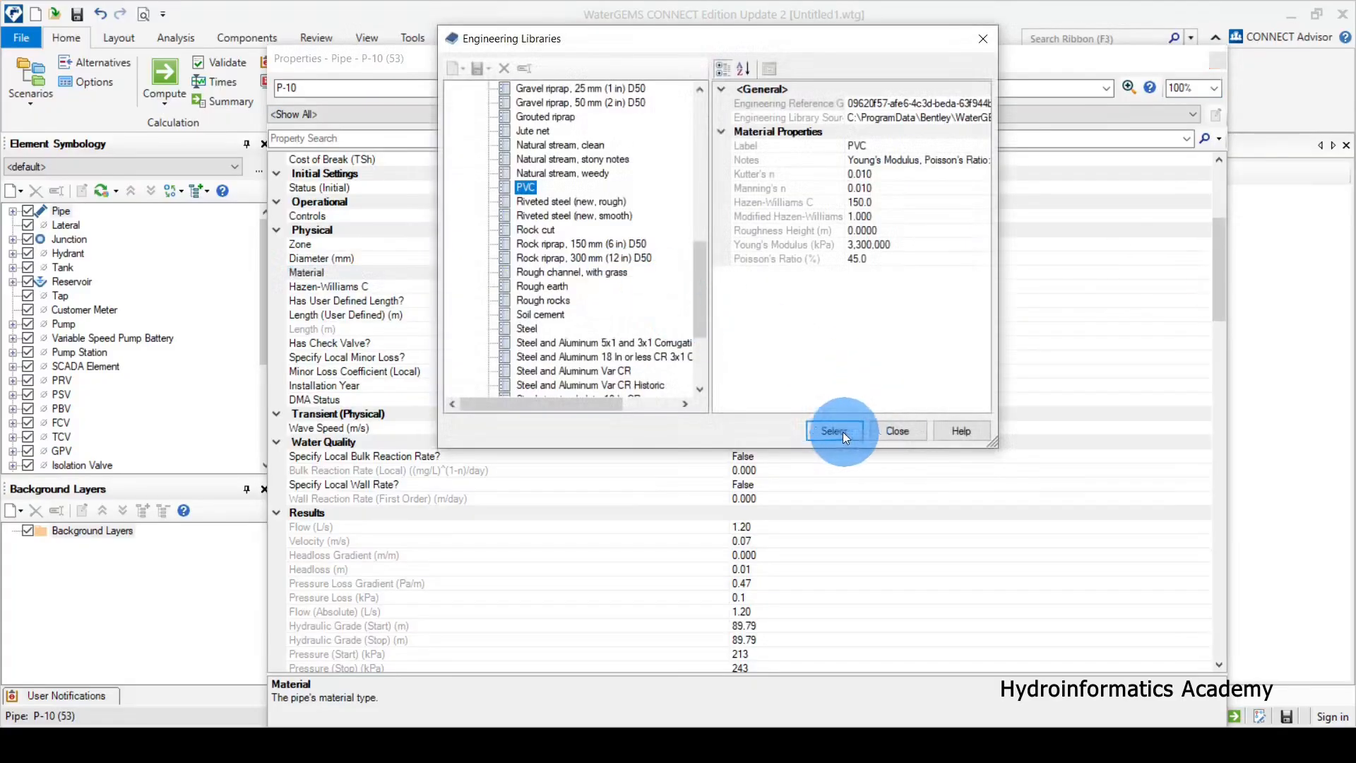
pyautogui.click(842, 431)
pyautogui.click(1215, 61)
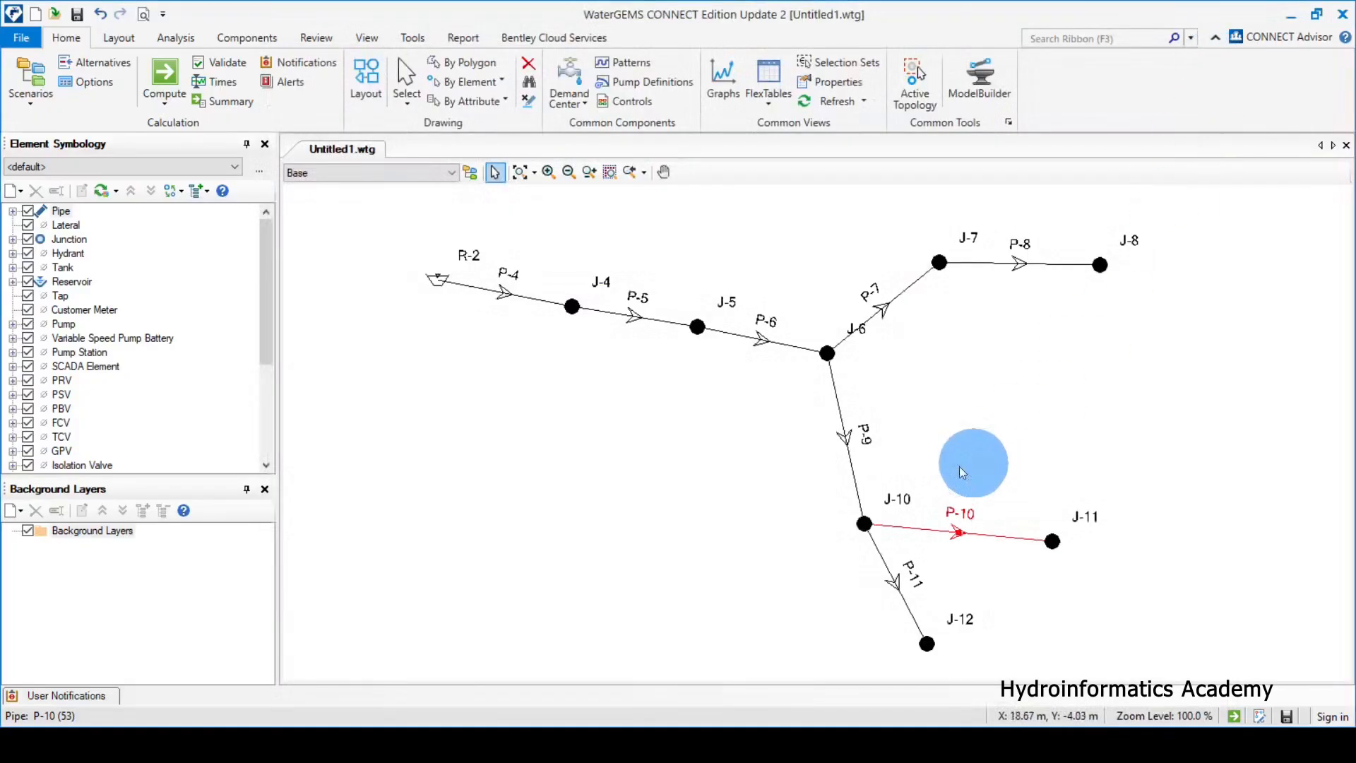
# Assign PVC from the material library to pipe P-11 between J-10 and J-12 and close its properties
pyautogui.doubleClick(899, 593)
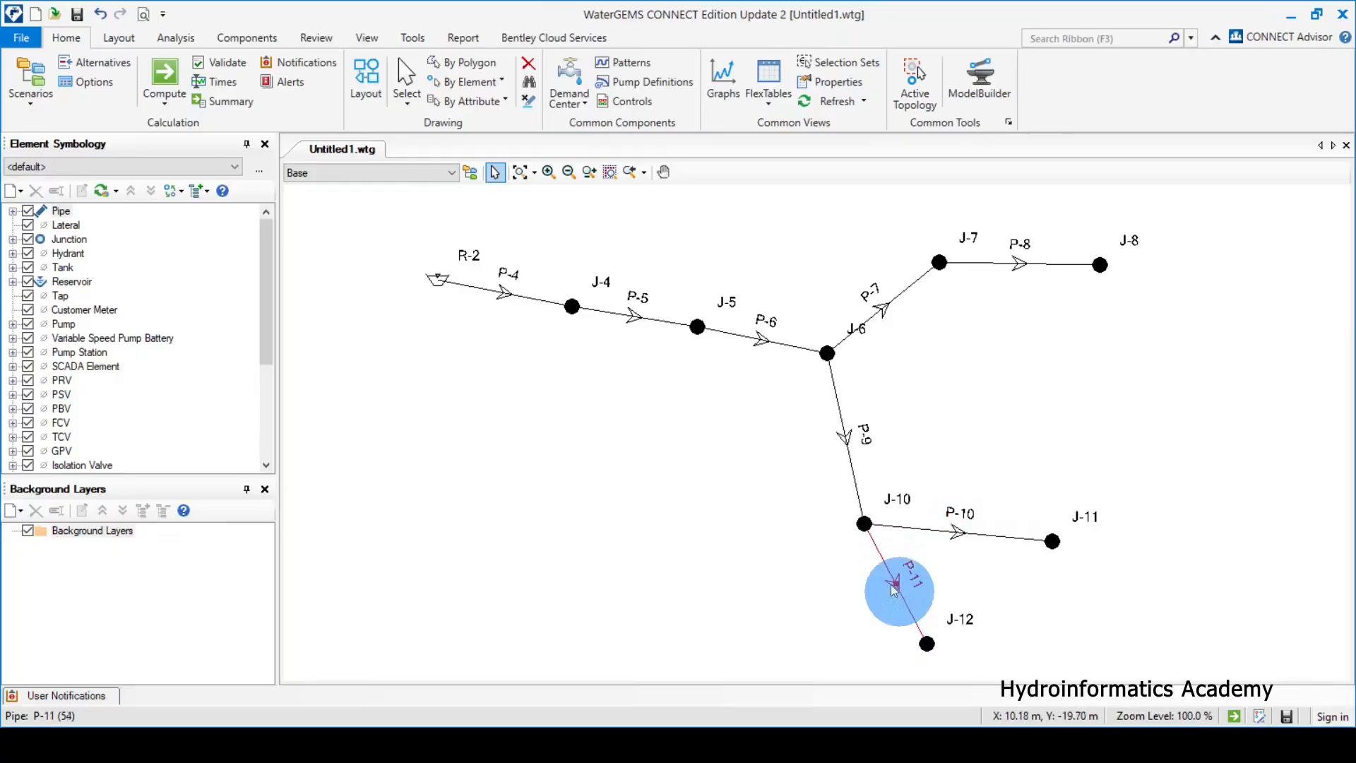
pyautogui.click(366, 276)
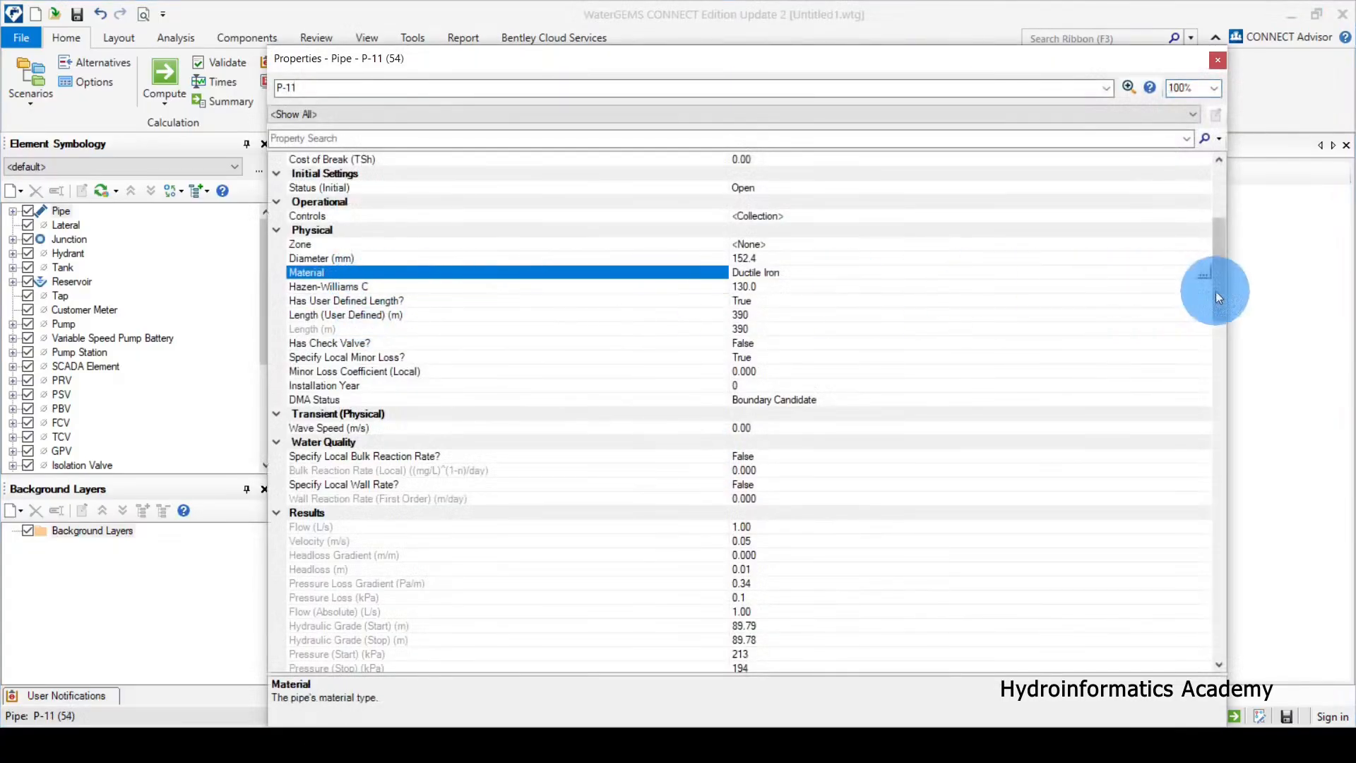
pyautogui.click(1207, 273)
pyautogui.scroll(-12, 537, 303)
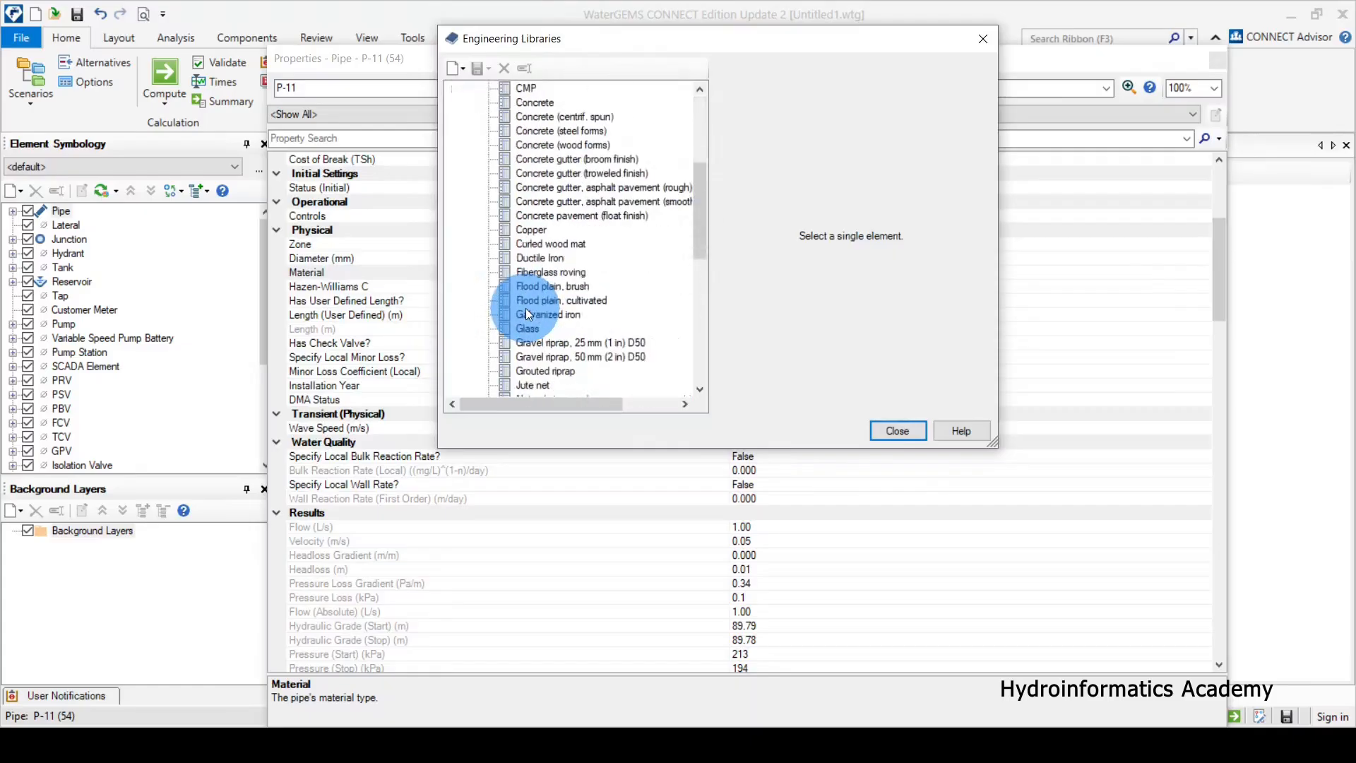
pyautogui.click(526, 230)
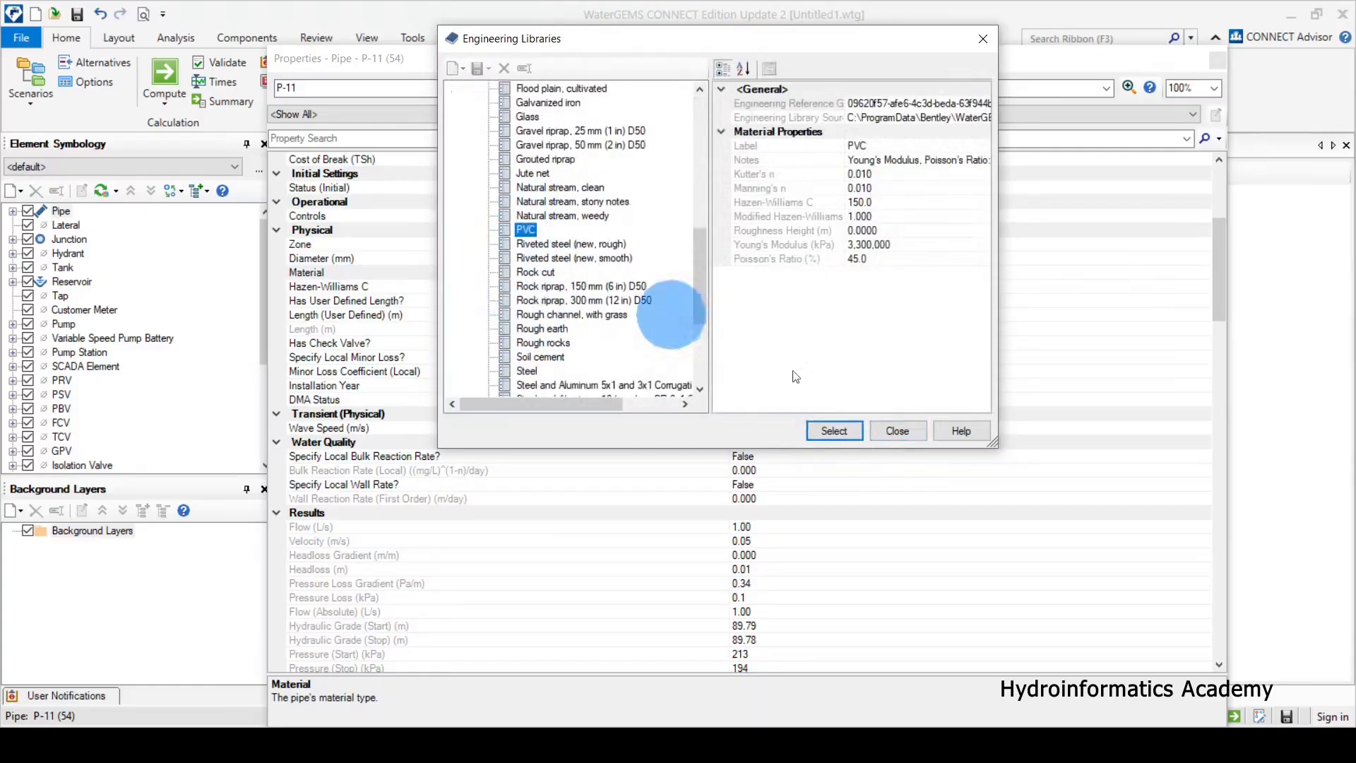
pyautogui.click(834, 431)
pyautogui.click(1218, 61)
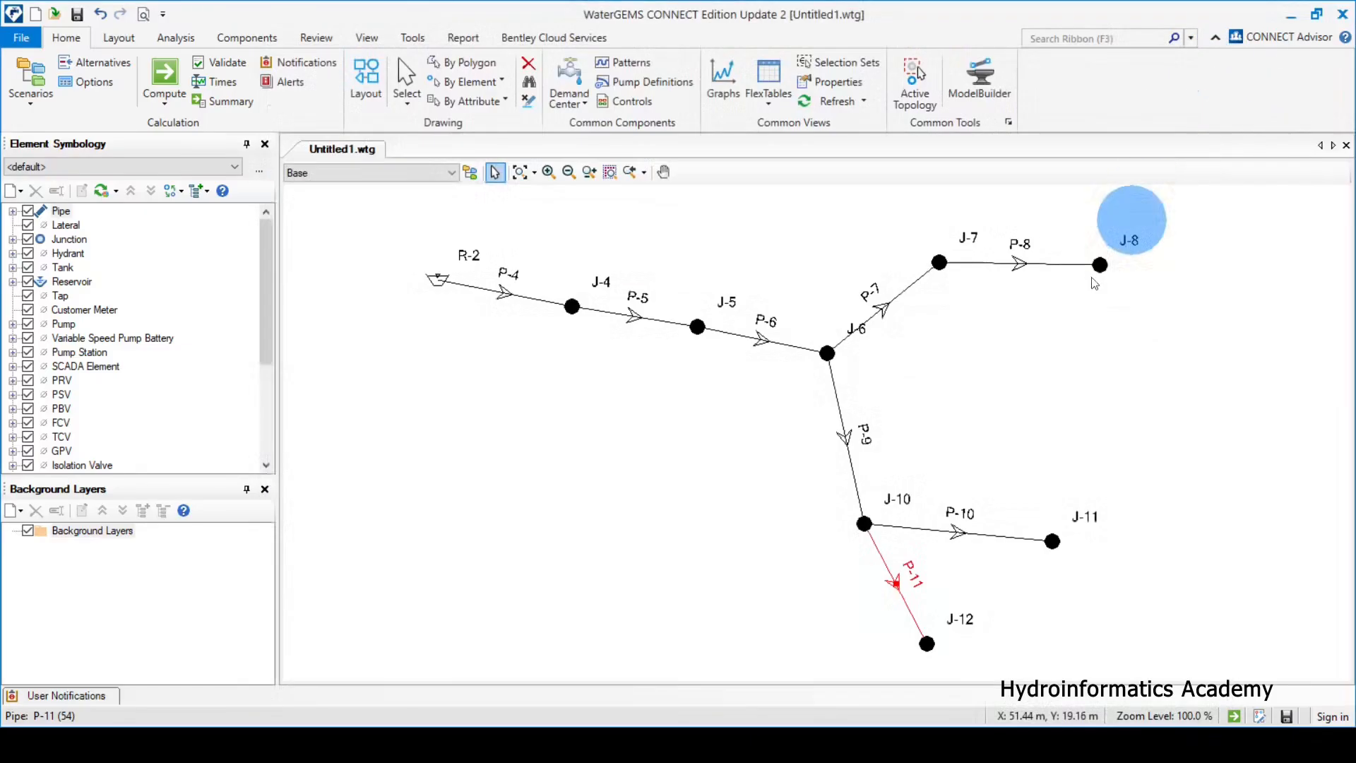
# Check the material in the physical properties of pipe P-9 between J-6 and J-10 and close its properties
pyautogui.doubleClick(839, 422)
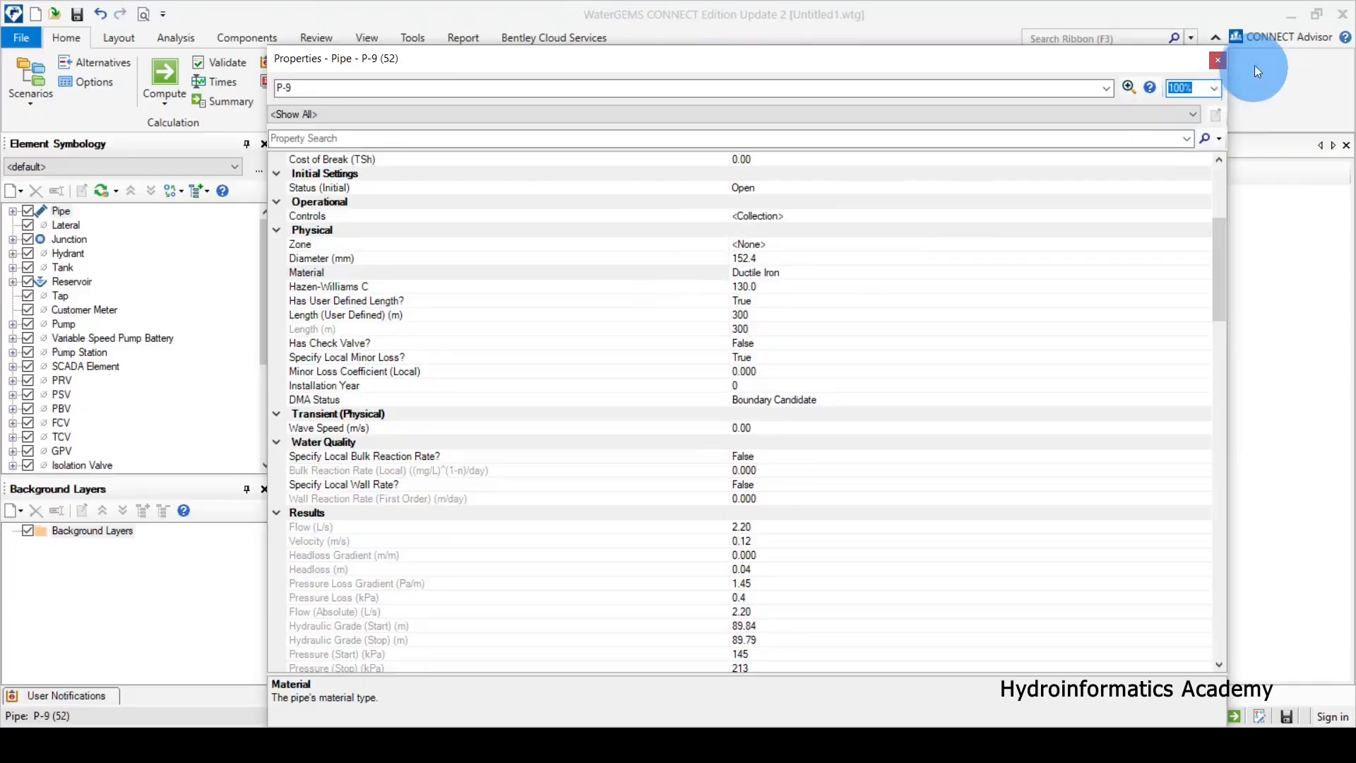
pyautogui.click(1218, 61)
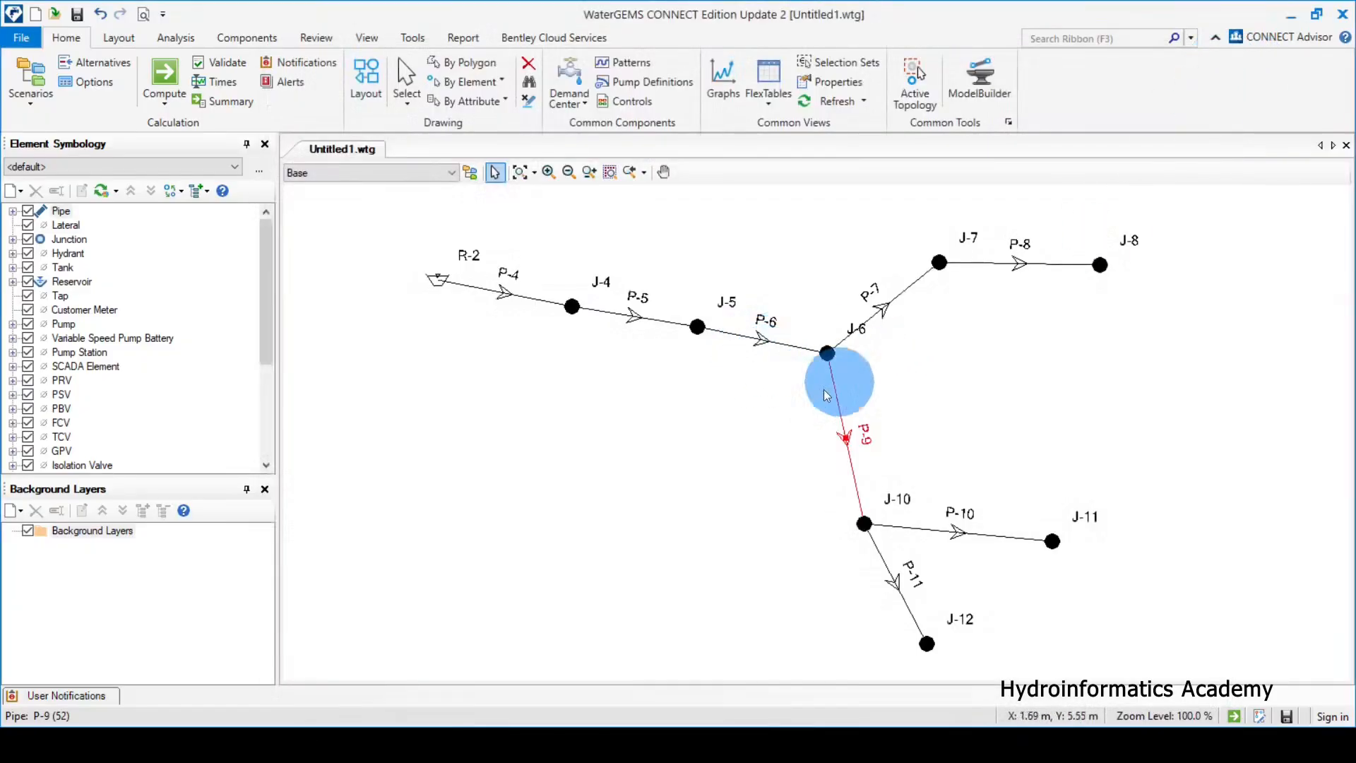
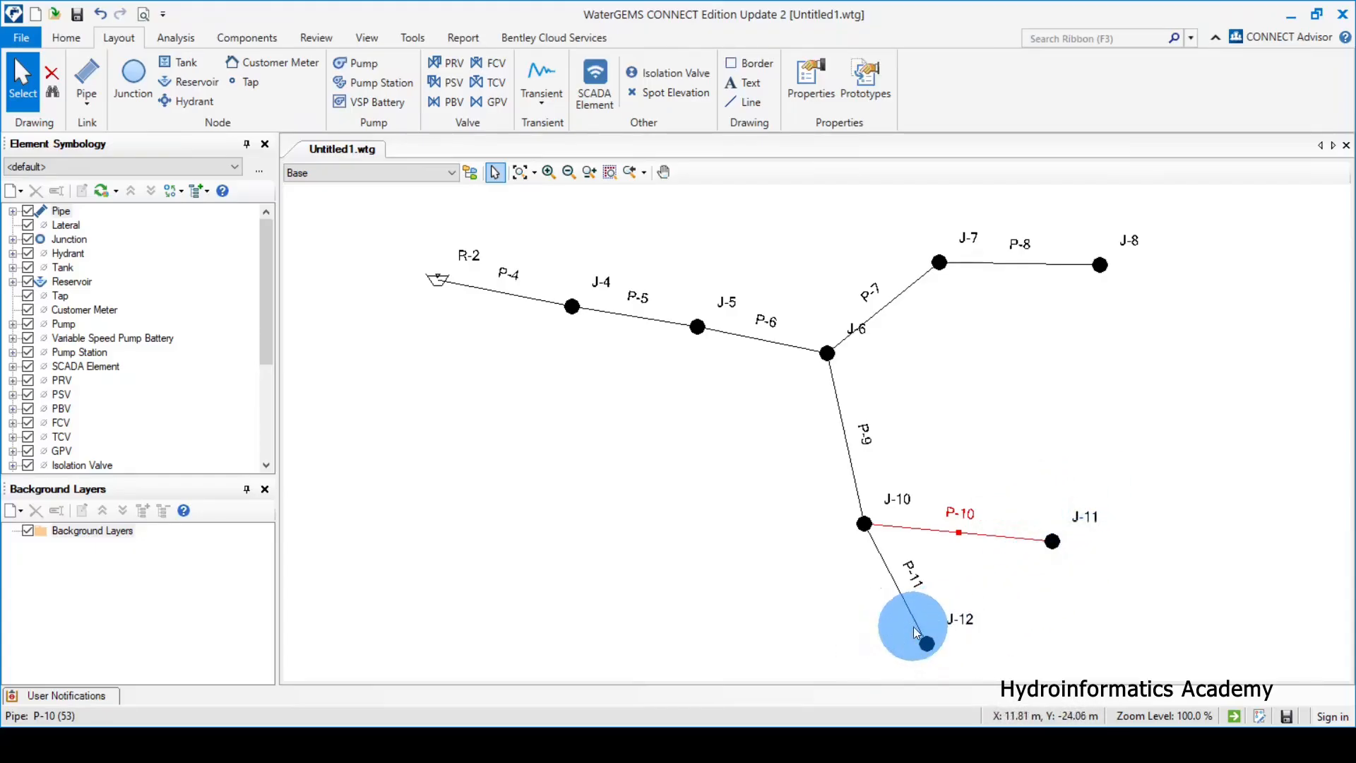
# Open the properties of junction J-8 and examine its physical and demand sections
pyautogui.click(1104, 266)
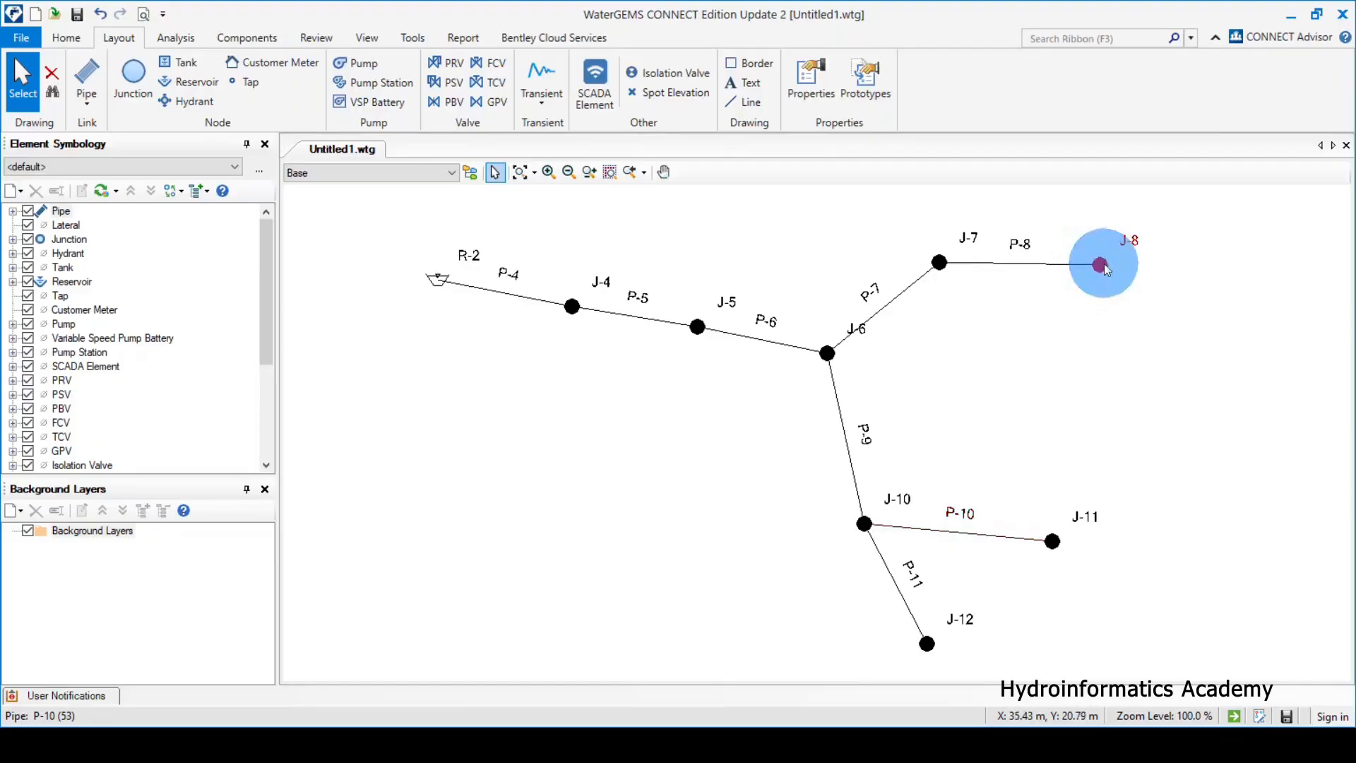
pyautogui.doubleClick(1102, 265)
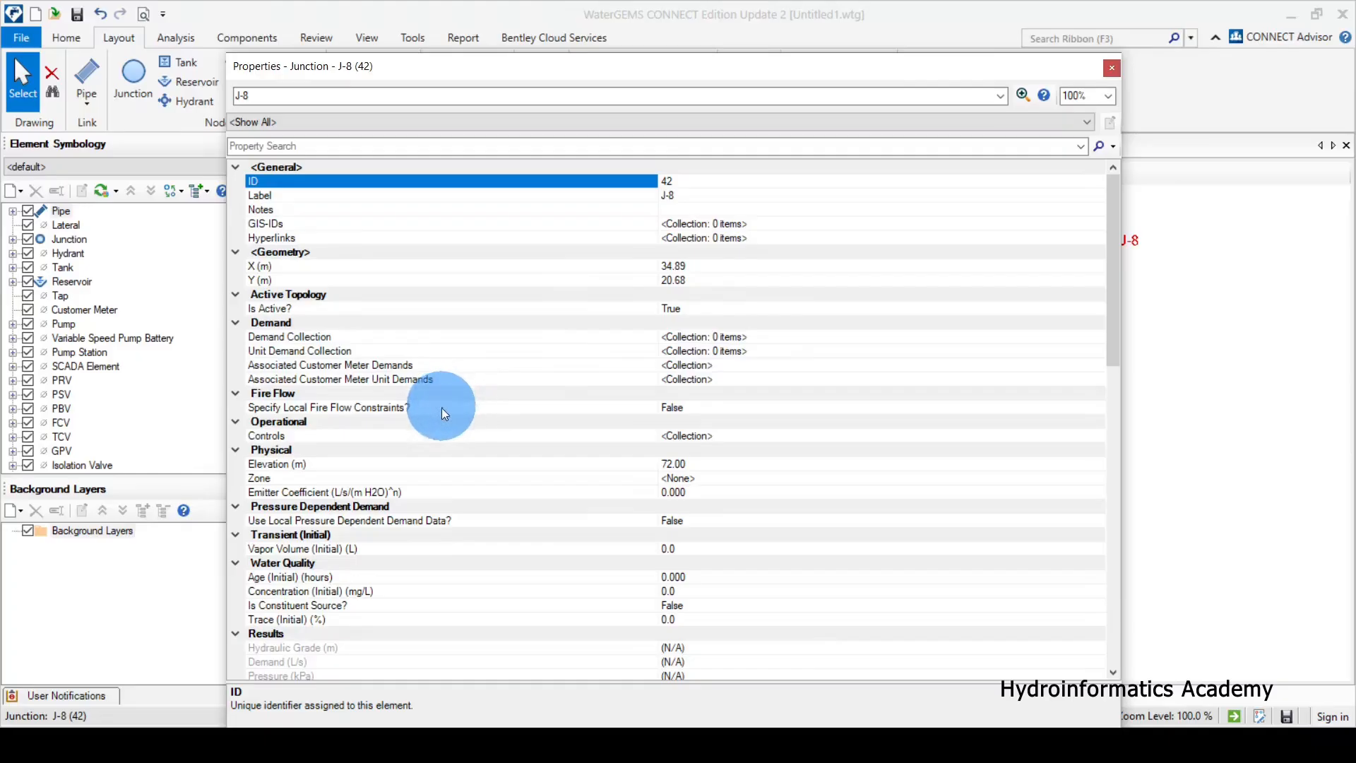
pyautogui.scroll(-2, 443, 410)
pyautogui.scroll(-1, 442, 408)
pyautogui.scroll(1, 442, 408)
pyautogui.click(282, 365)
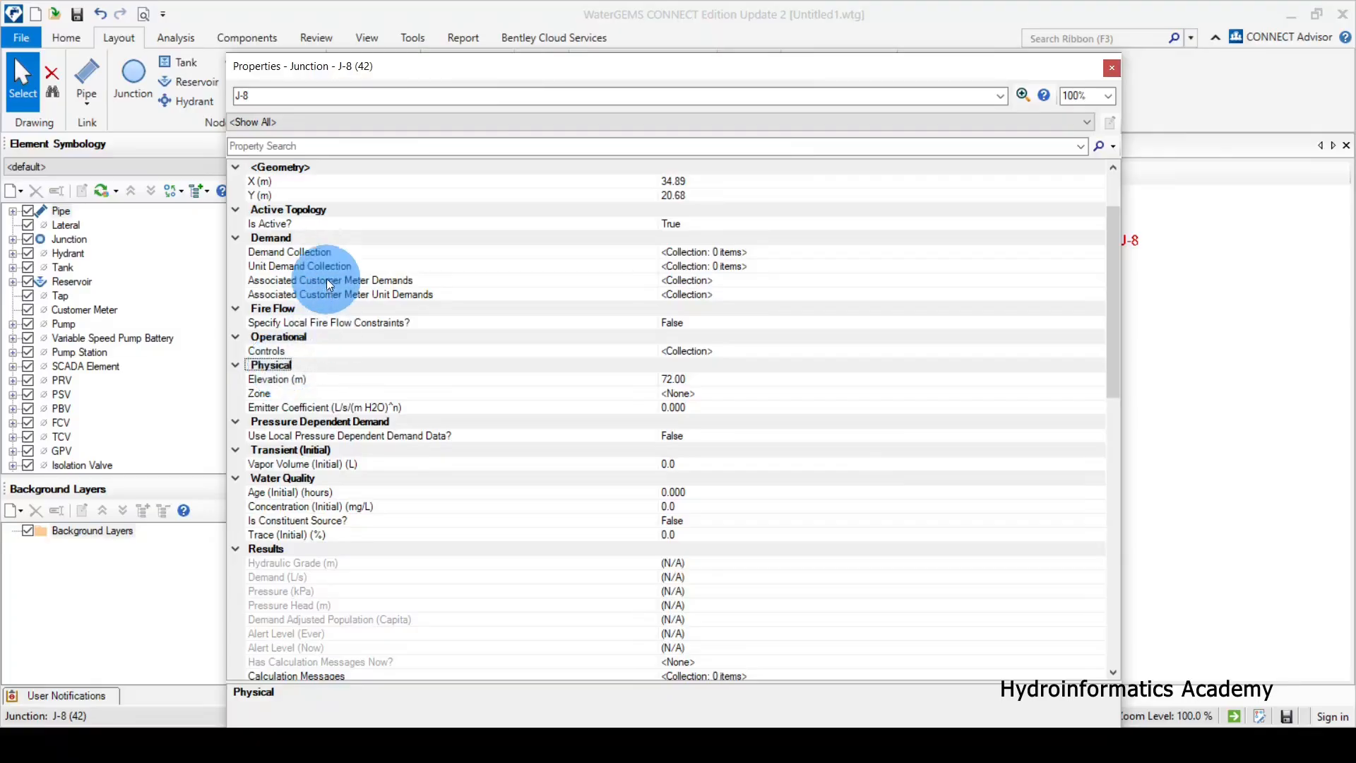
pyautogui.click(282, 239)
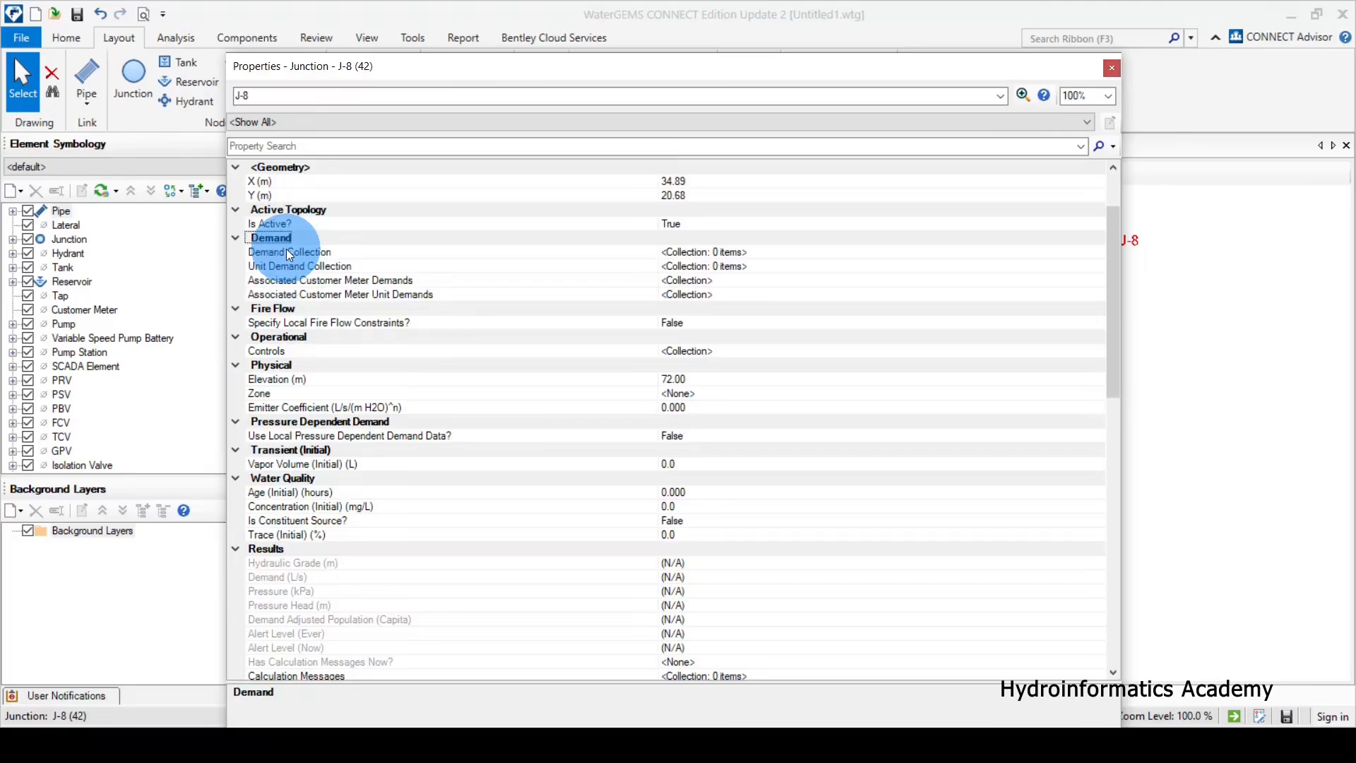
# Open the demand collection of junction J-8 and enter a base demand of 1 L/s
pyautogui.click(287, 251)
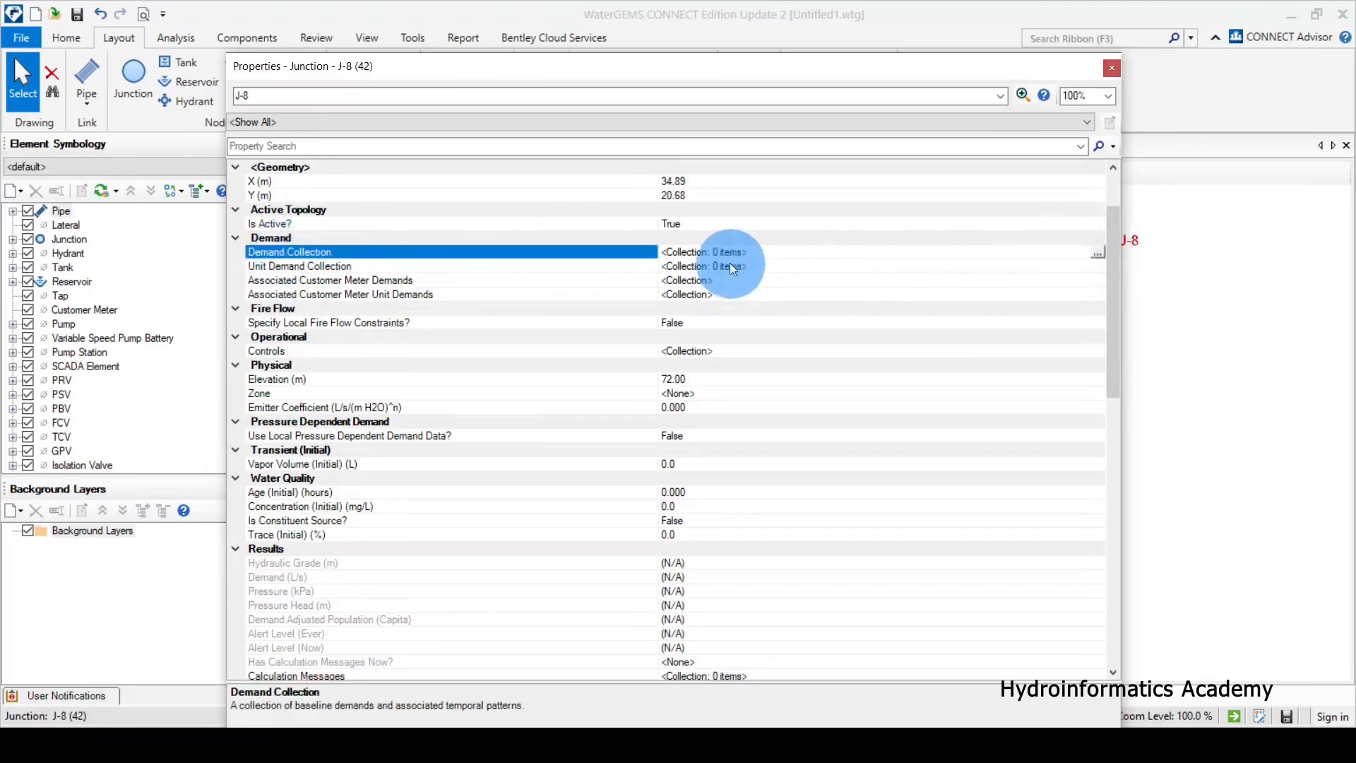
pyautogui.click(756, 254)
pyautogui.moveTo(761, 255); pyautogui.dragTo(591, 277)
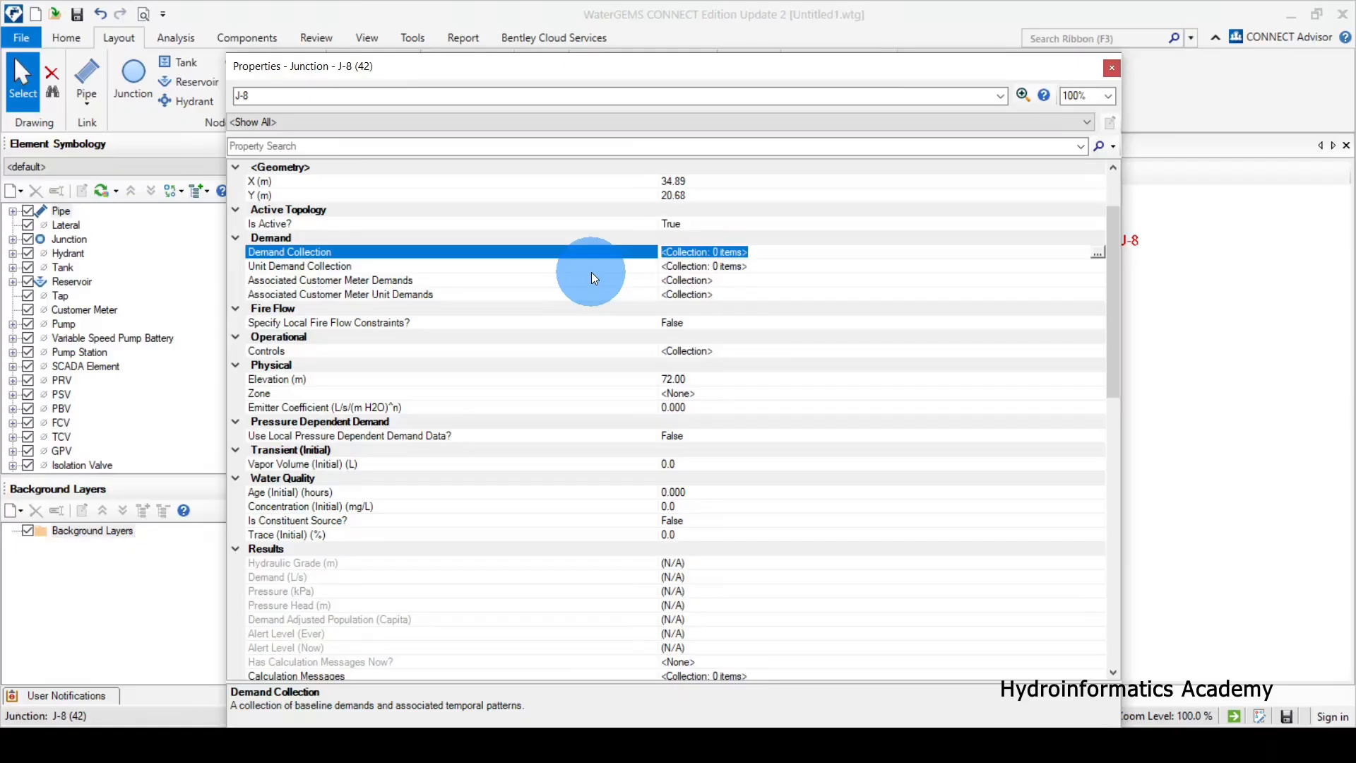
pyautogui.click(1098, 252)
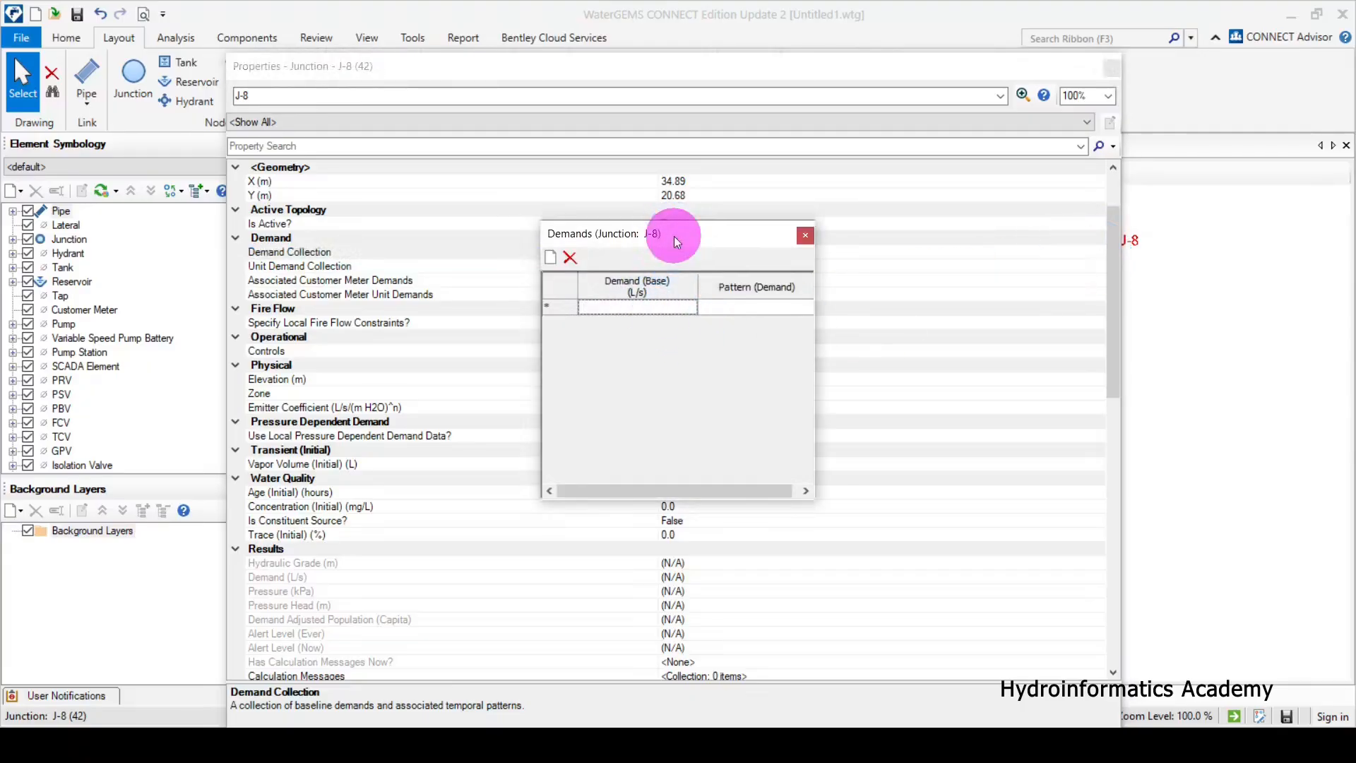
pyautogui.moveTo(673, 235); pyautogui.dragTo(787, 185)
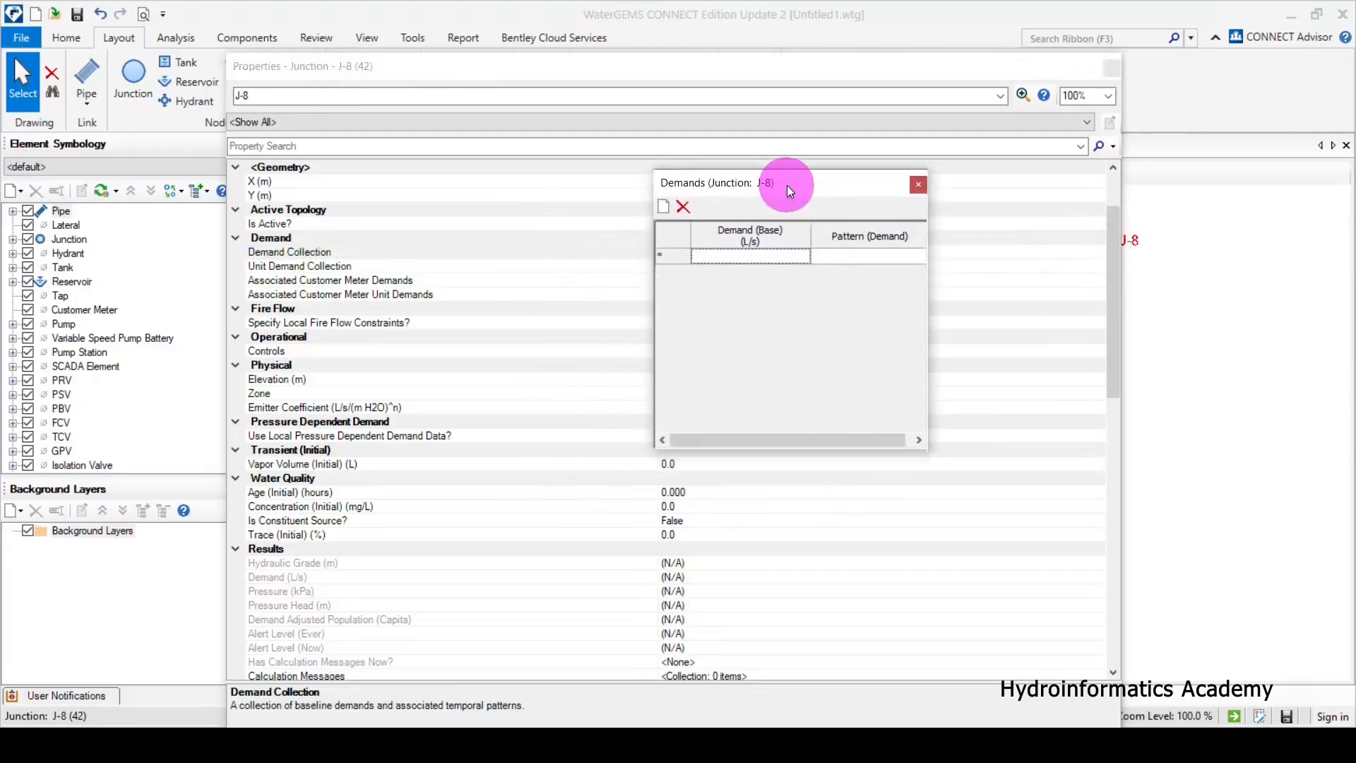
pyautogui.click(754, 257)
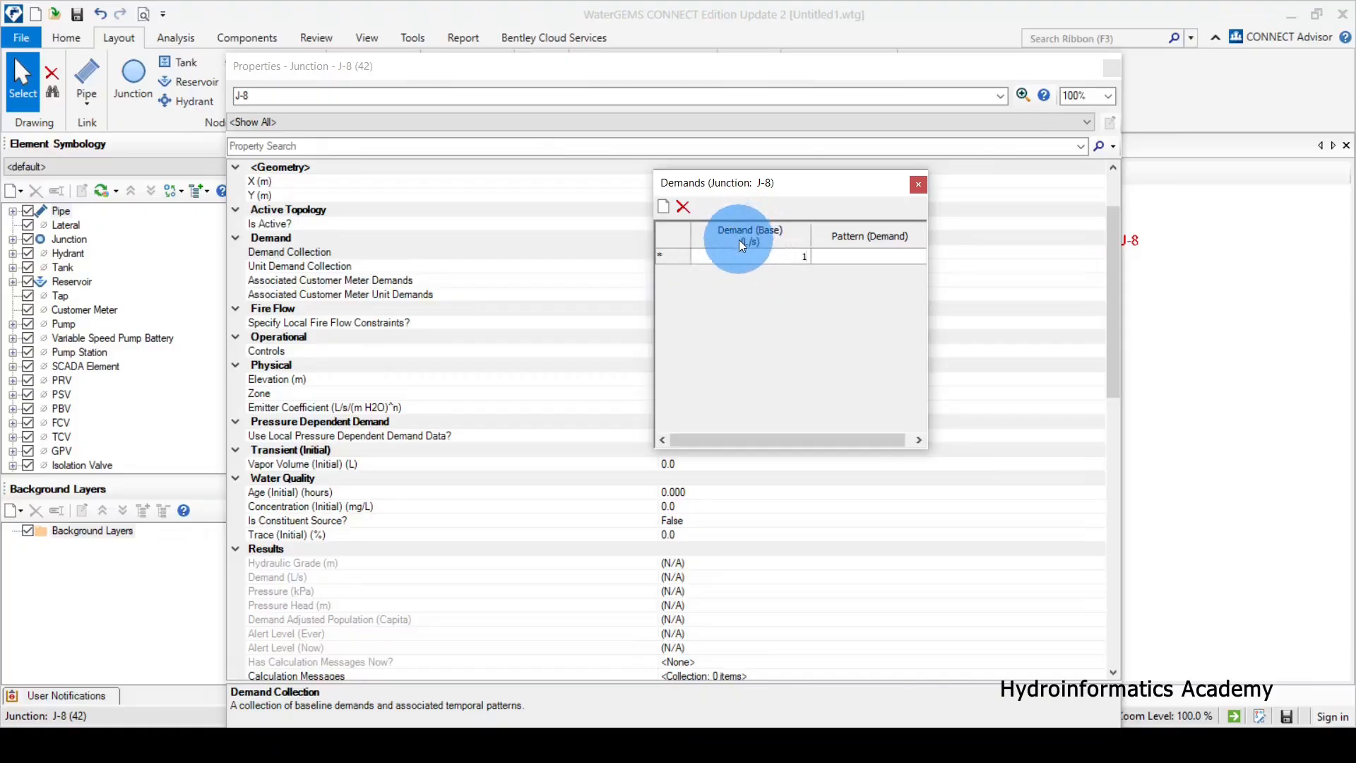
# Commit the base demand of junction J-8 with the Fixed pattern and close its demand table and properties
pyautogui.click(849, 262)
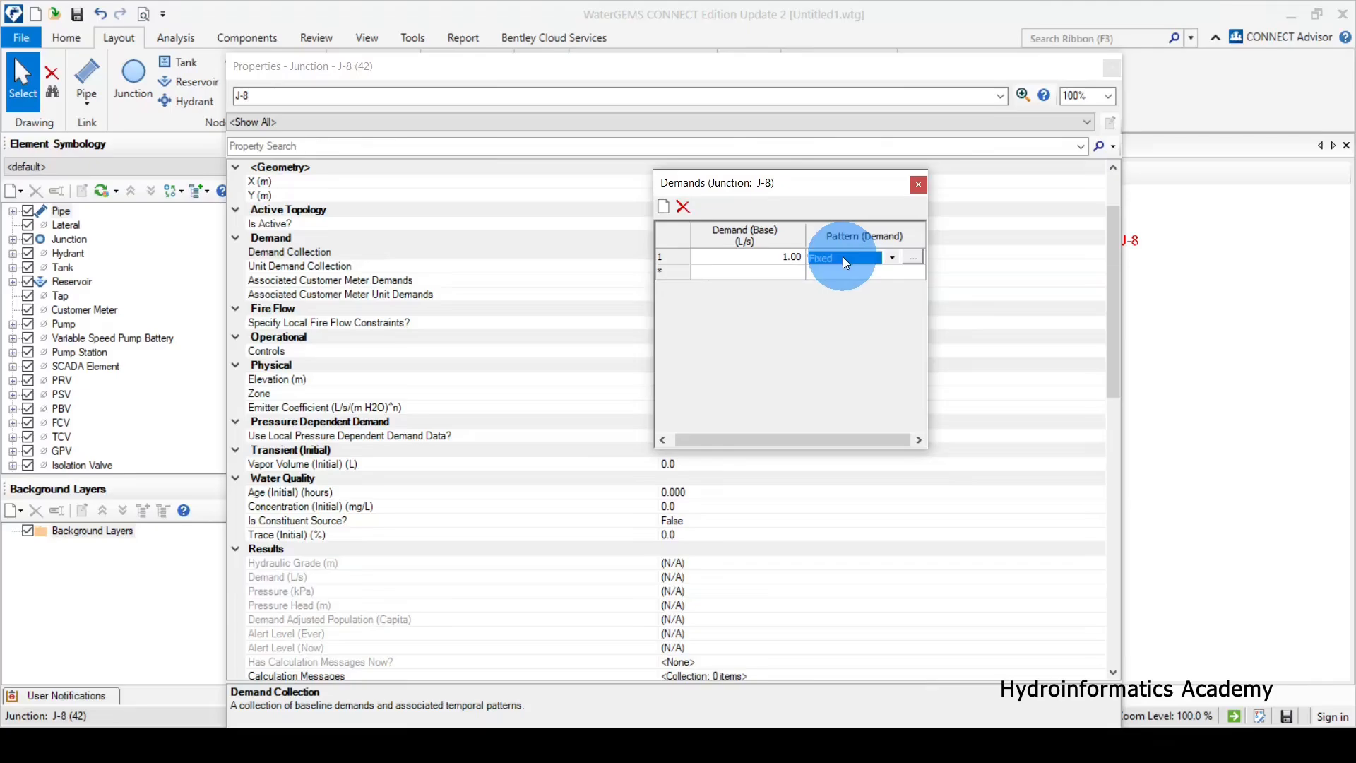
pyautogui.moveTo(844, 187); pyautogui.dragTo(787, 194)
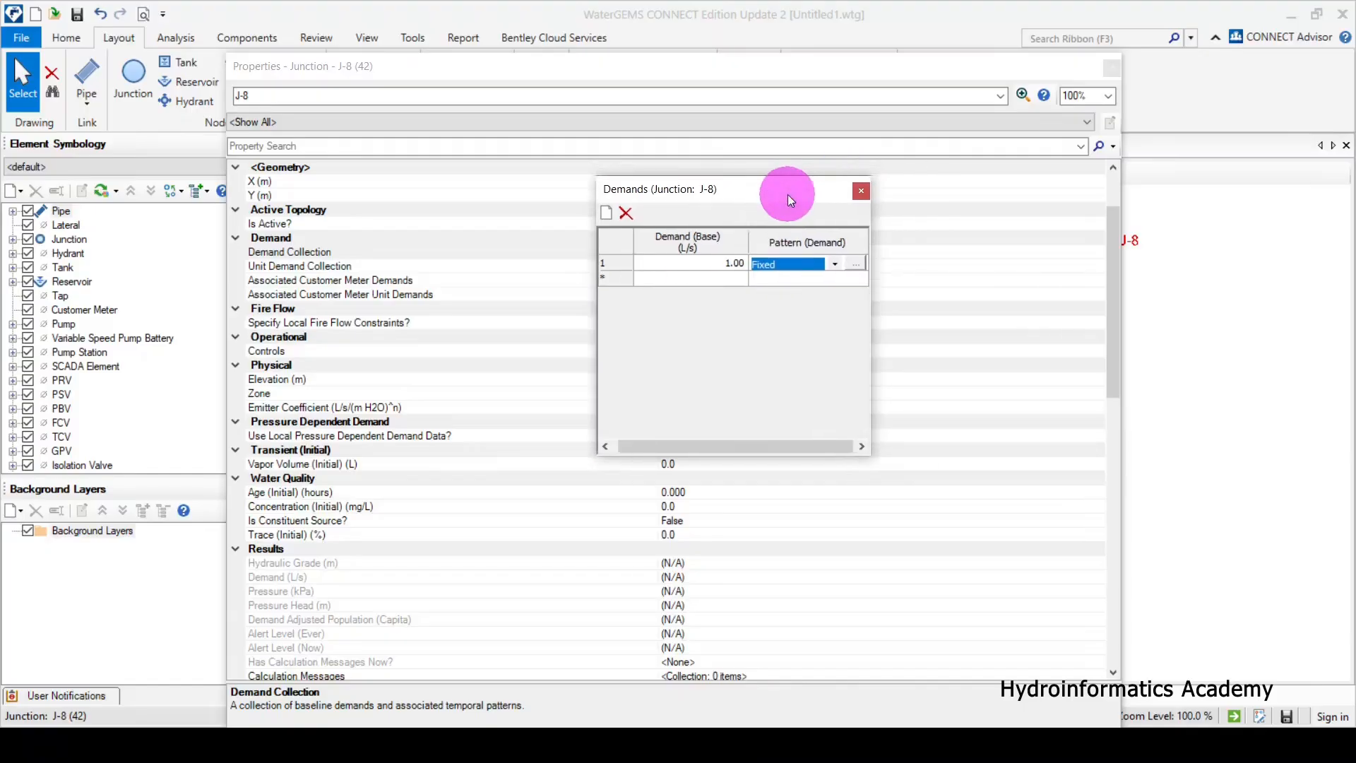
pyautogui.click(860, 192)
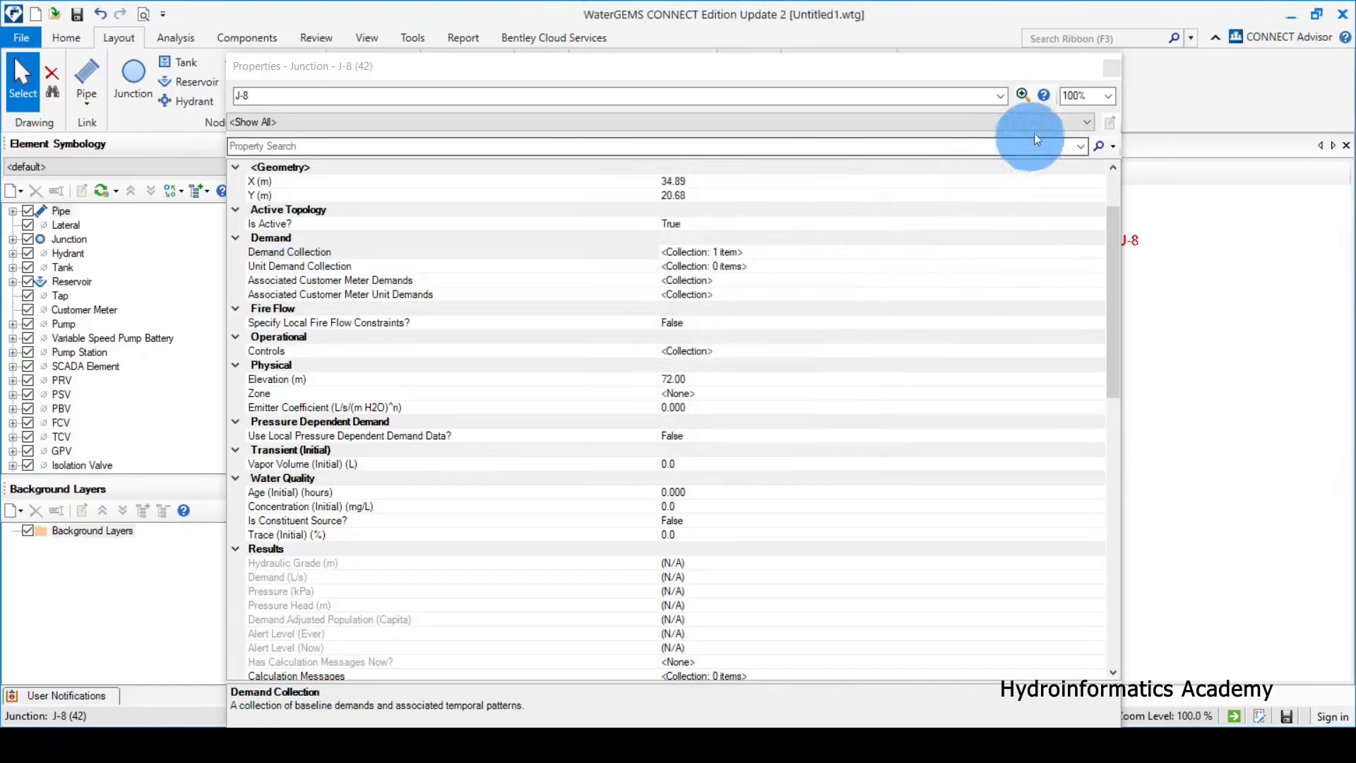
pyautogui.click(1112, 69)
# Add a base demand of 1.2 L/s to the demand collection of junction J-11 and close its properties
pyautogui.click(1052, 540)
pyautogui.doubleClick(1053, 541)
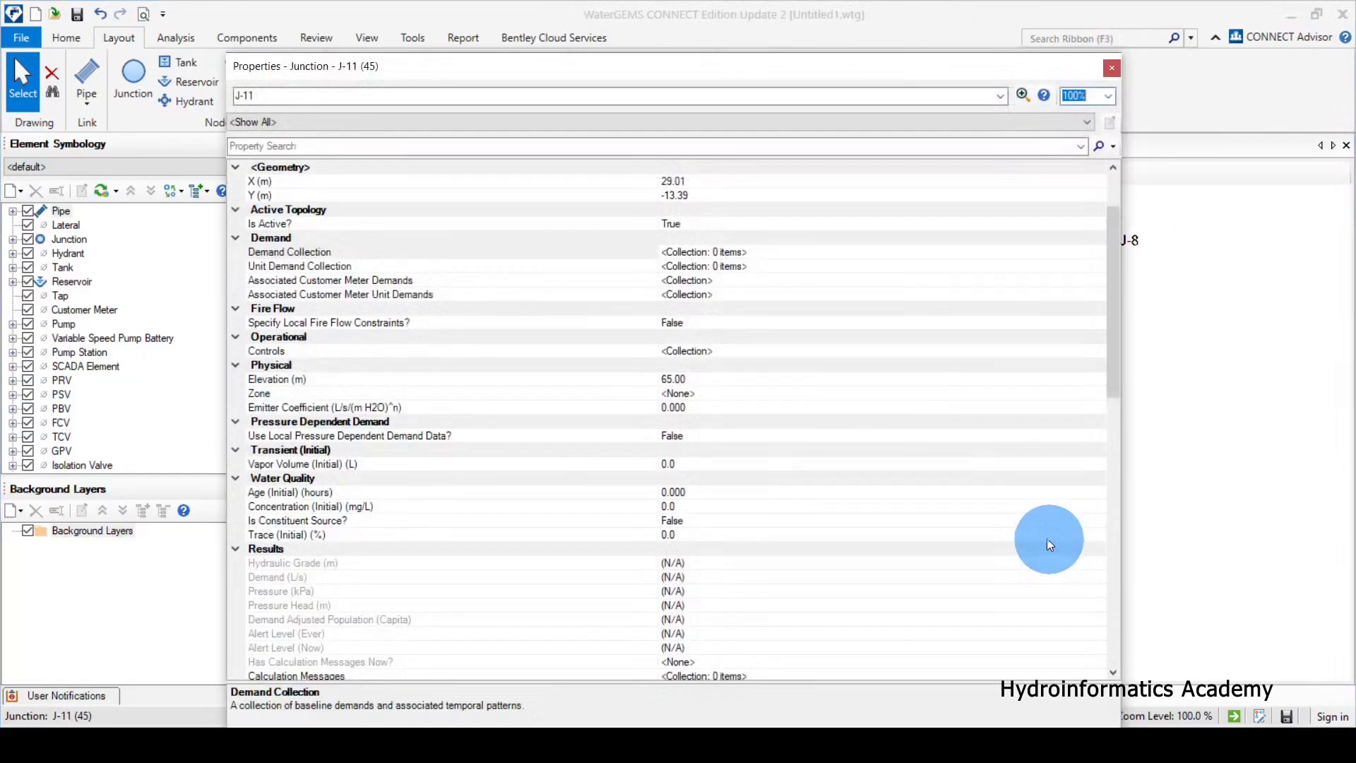
pyautogui.moveTo(939, 70); pyautogui.dragTo(908, 50)
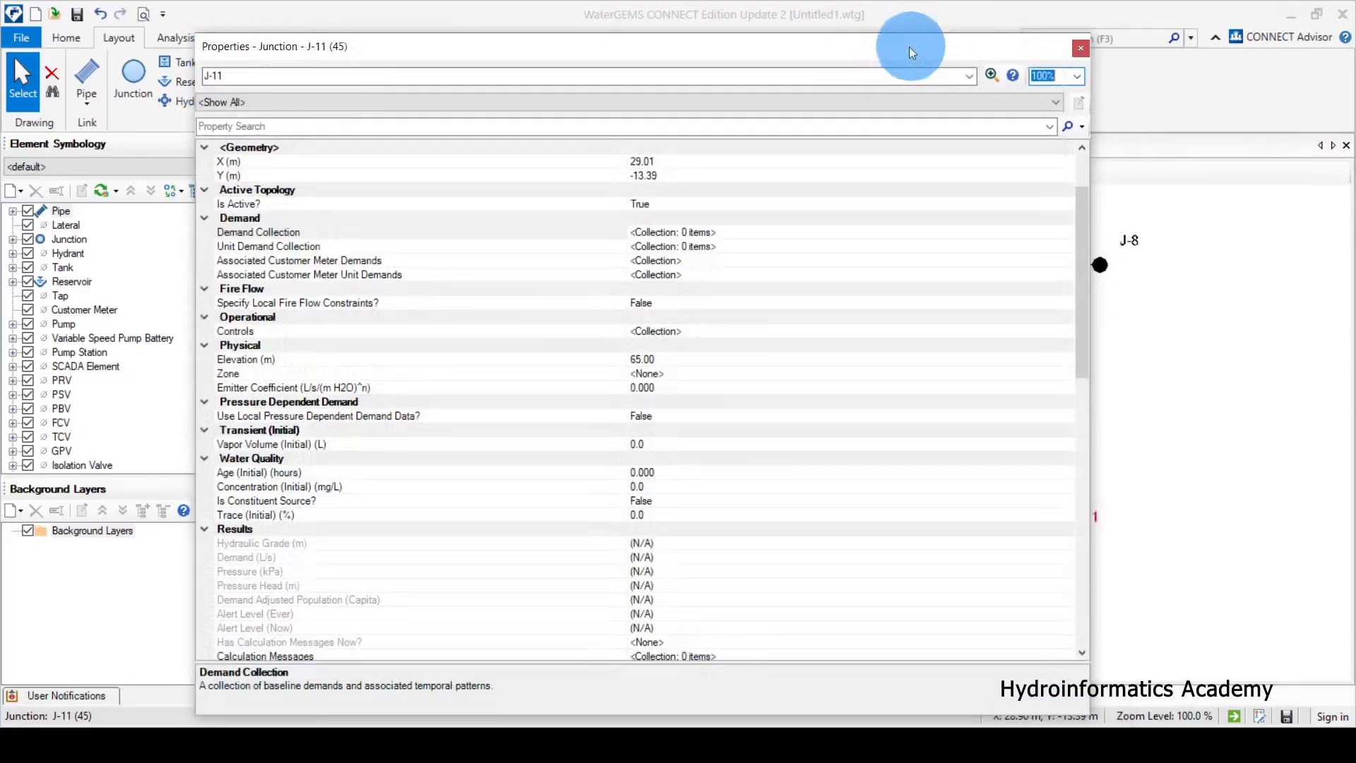
pyautogui.click(239, 218)
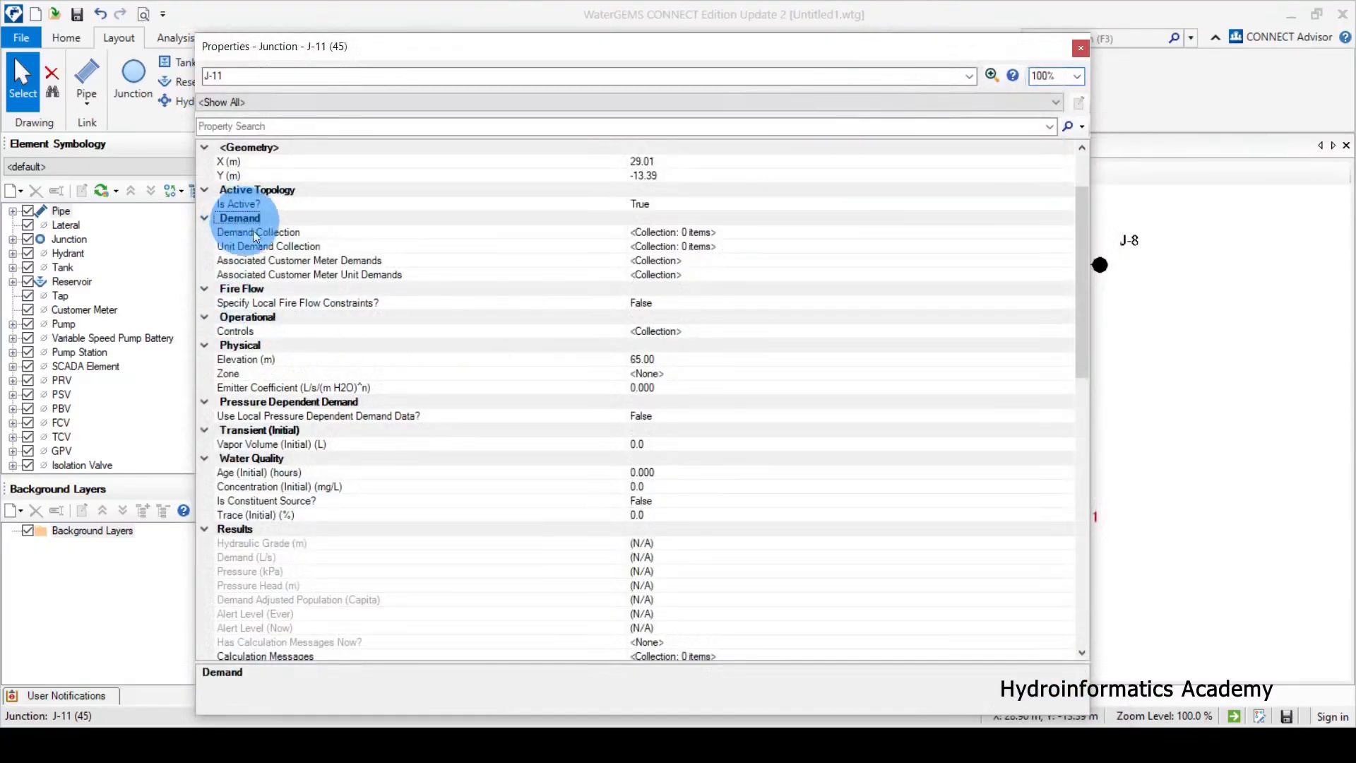
pyautogui.click(256, 232)
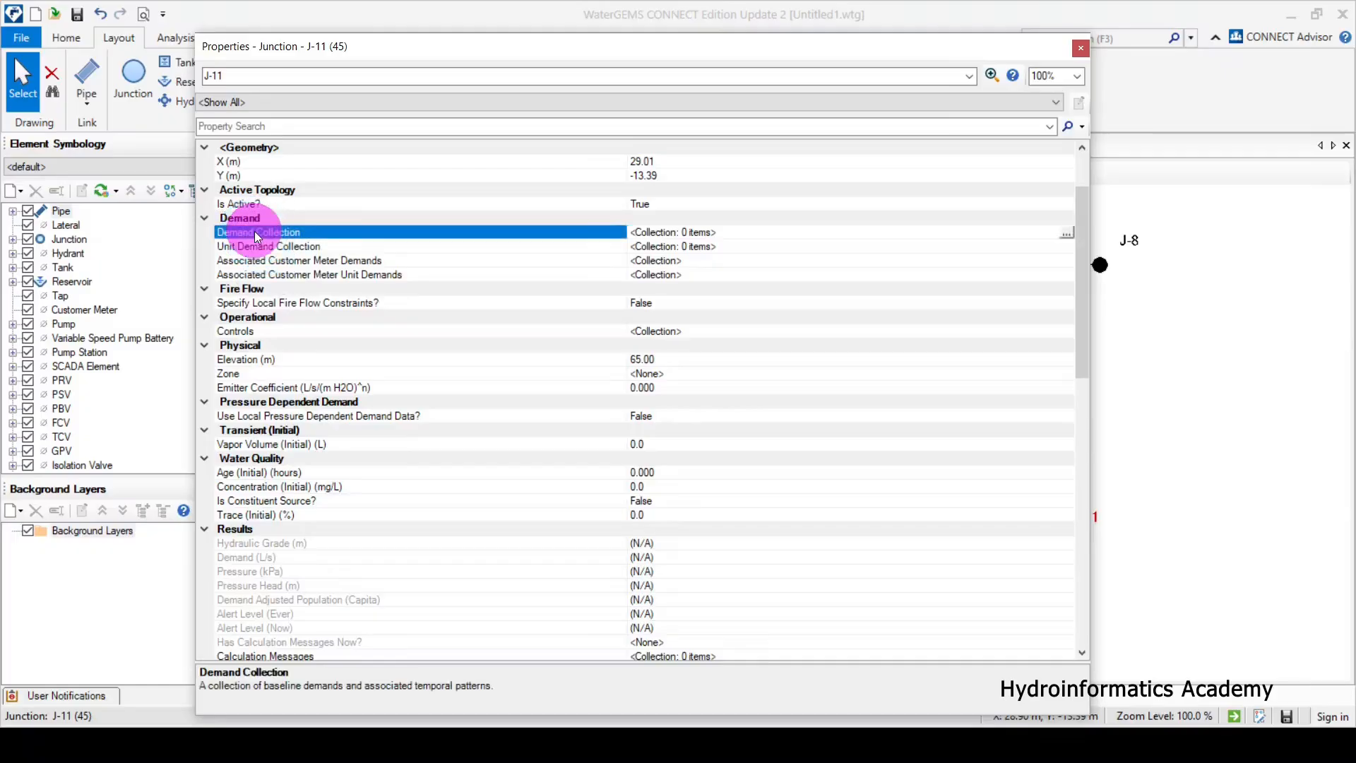
pyautogui.click(1066, 235)
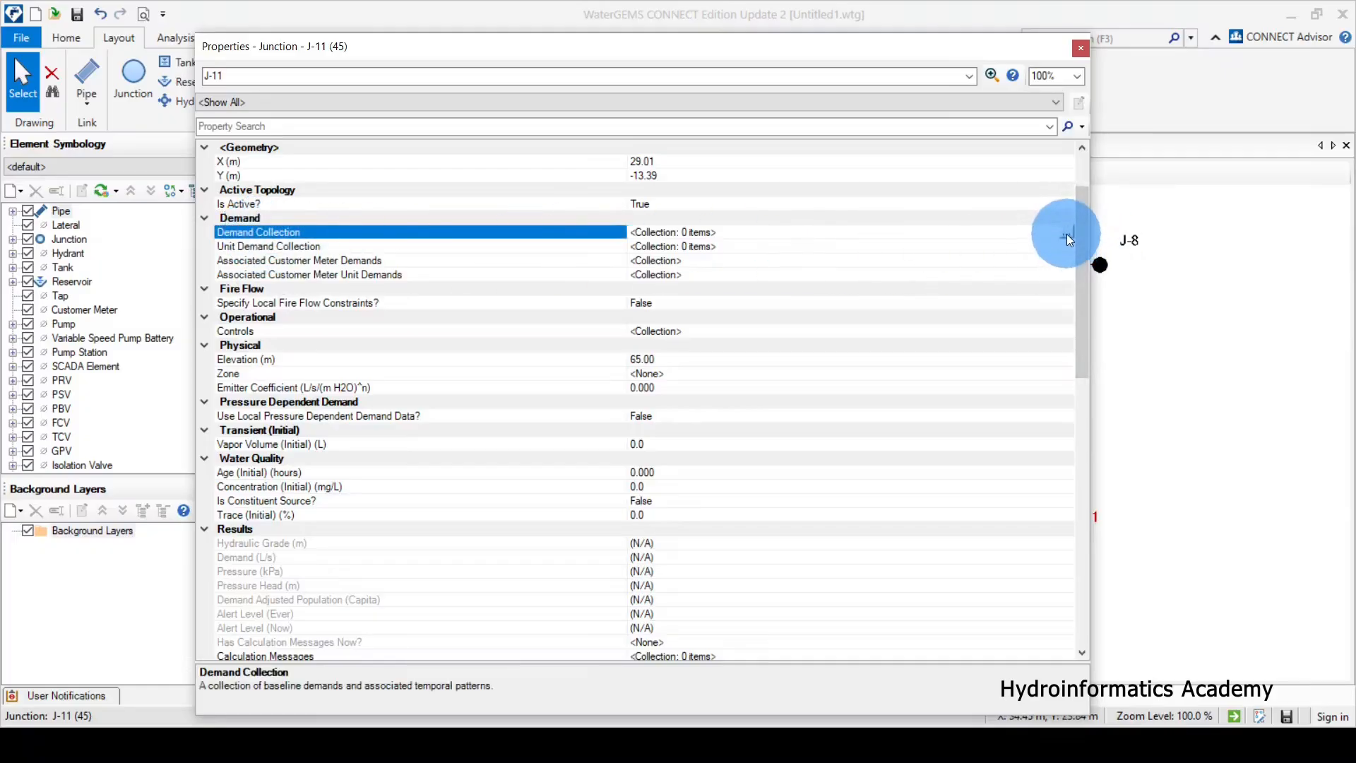
pyautogui.click(711, 265)
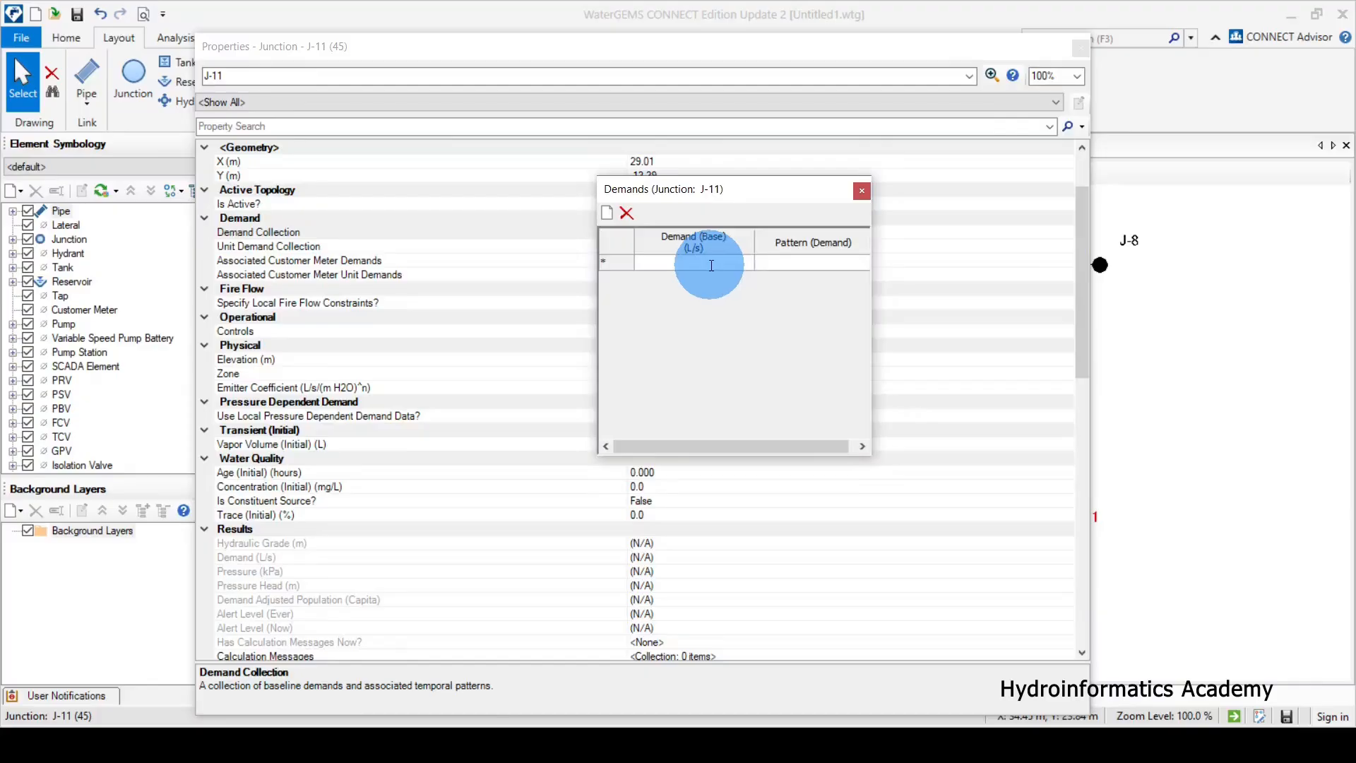
pyautogui.write('1.2')
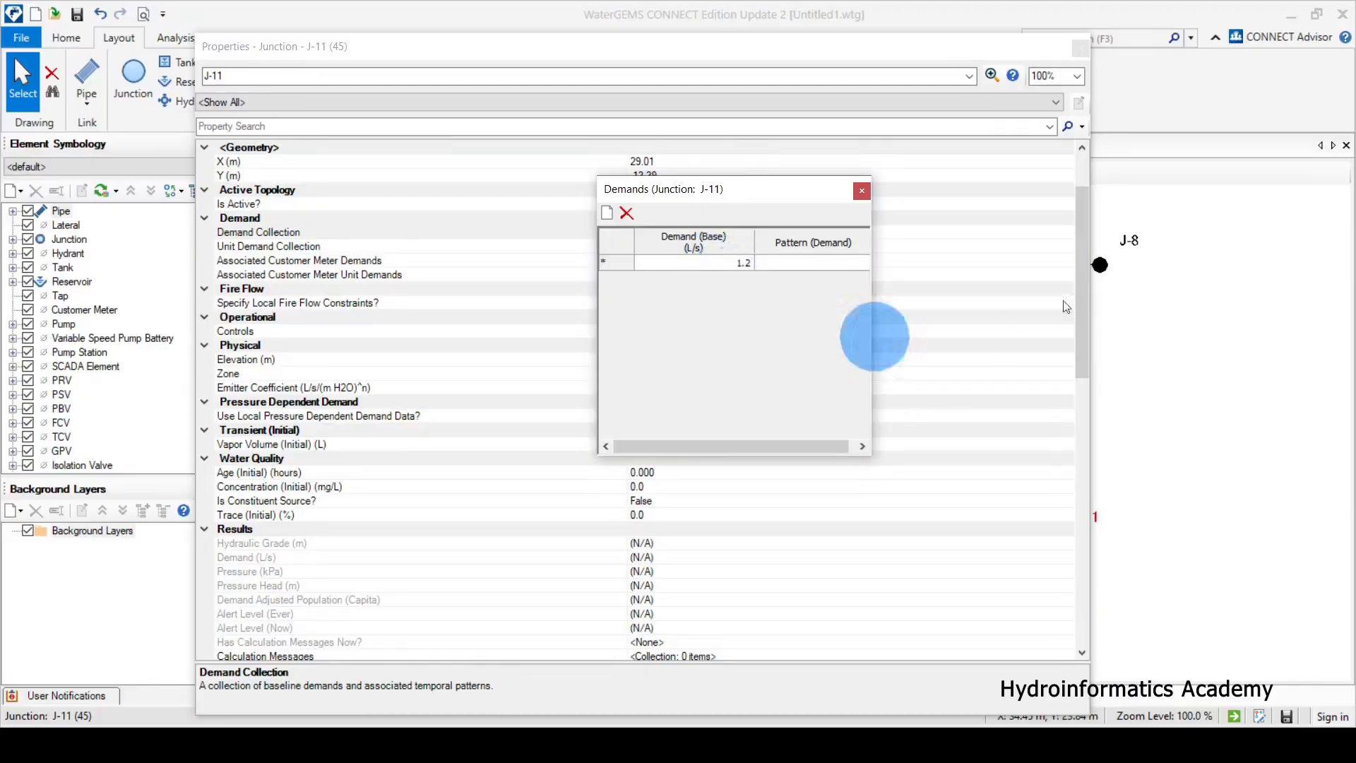
pyautogui.click(862, 191)
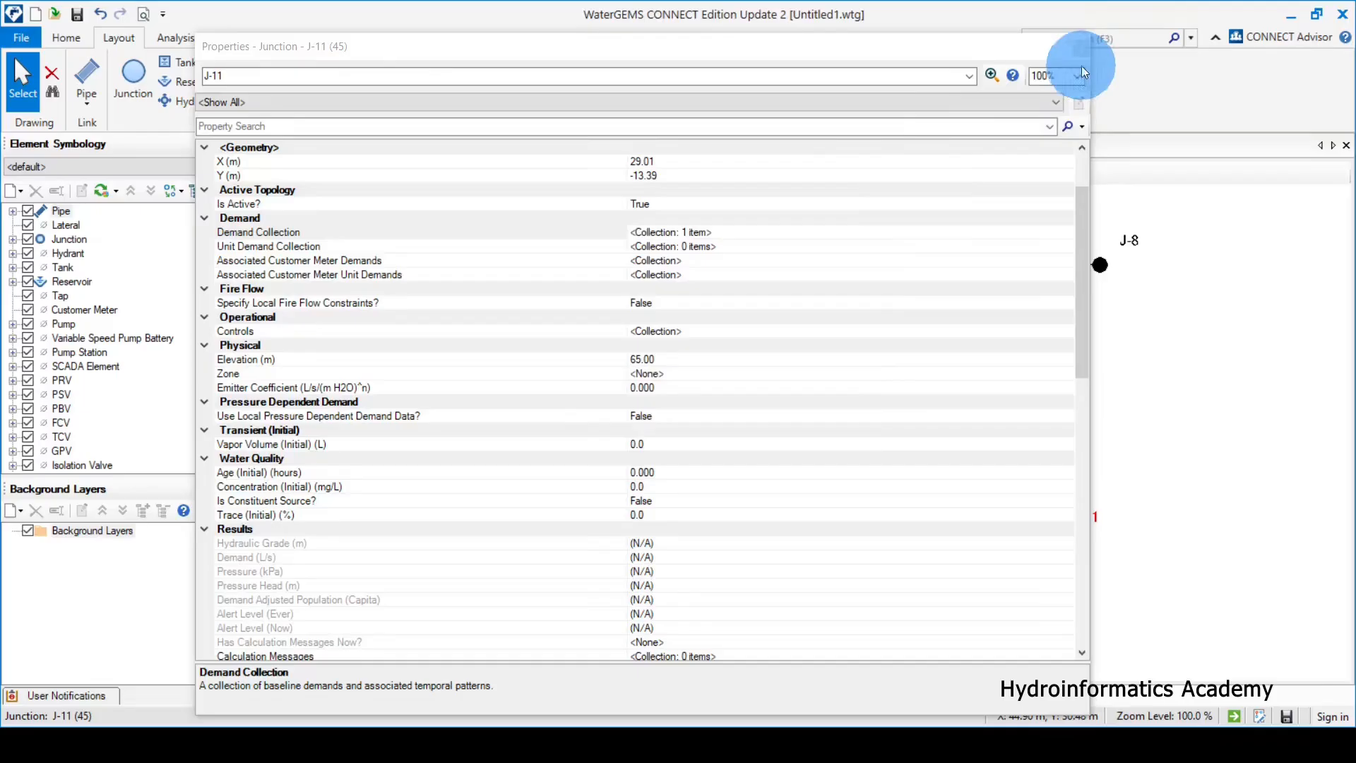
pyautogui.click(1080, 49)
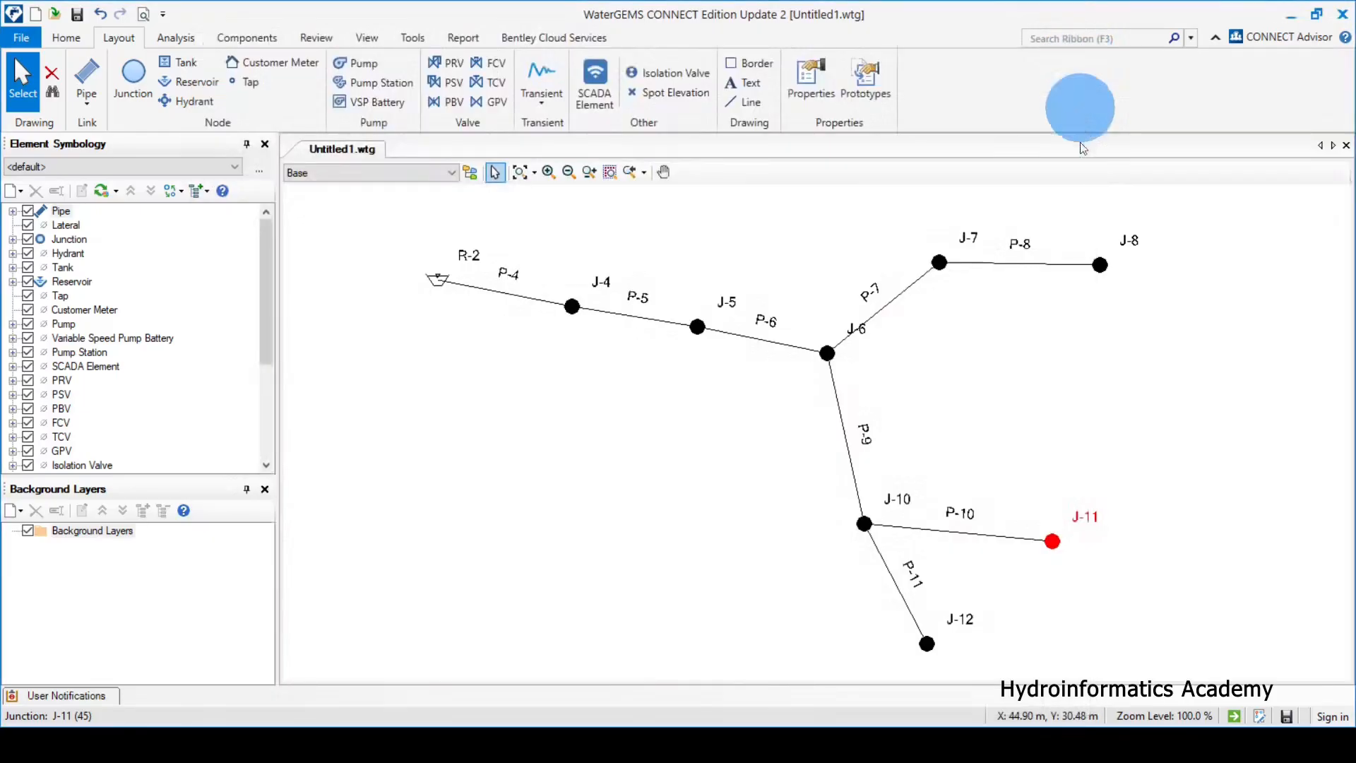
# Open the demand collection of junction J-12 and enter a base demand of 1 L/s
pyautogui.doubleClick(926, 644)
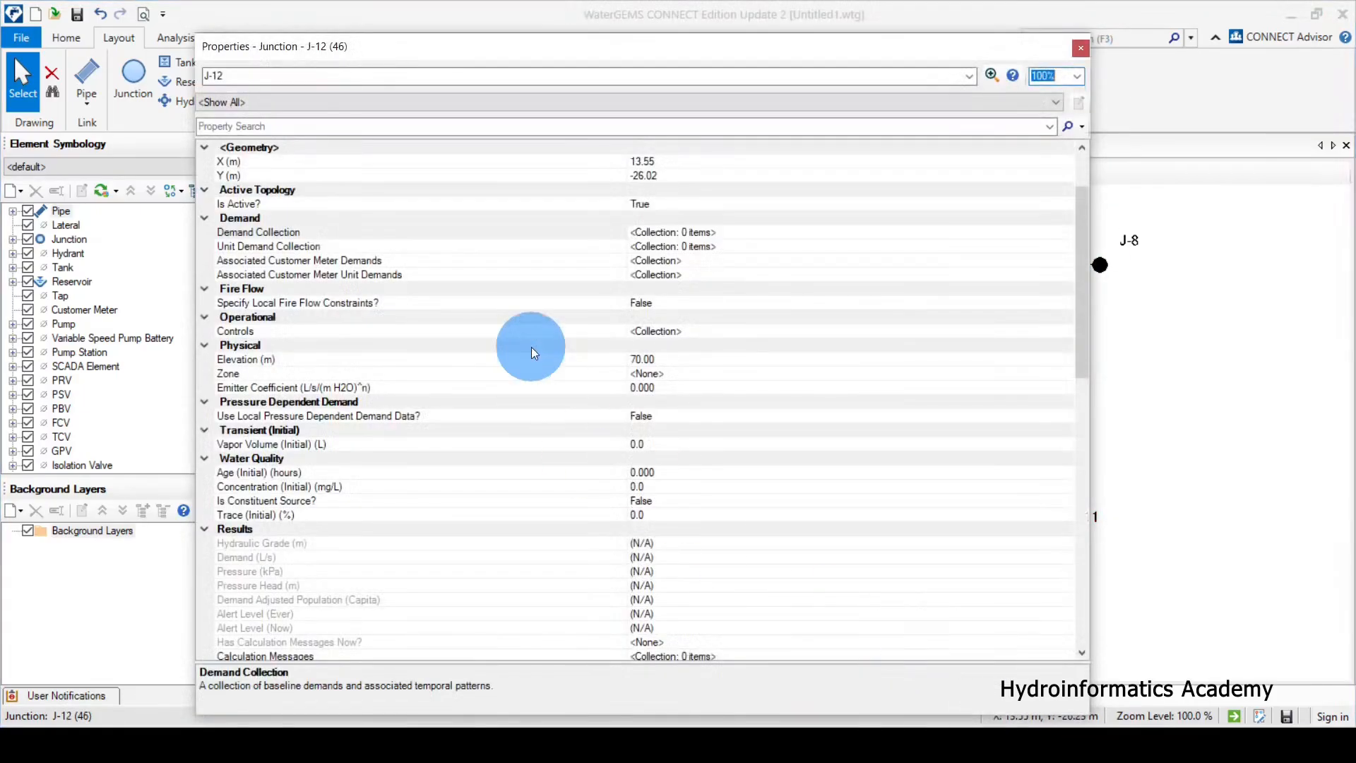
pyautogui.click(244, 357)
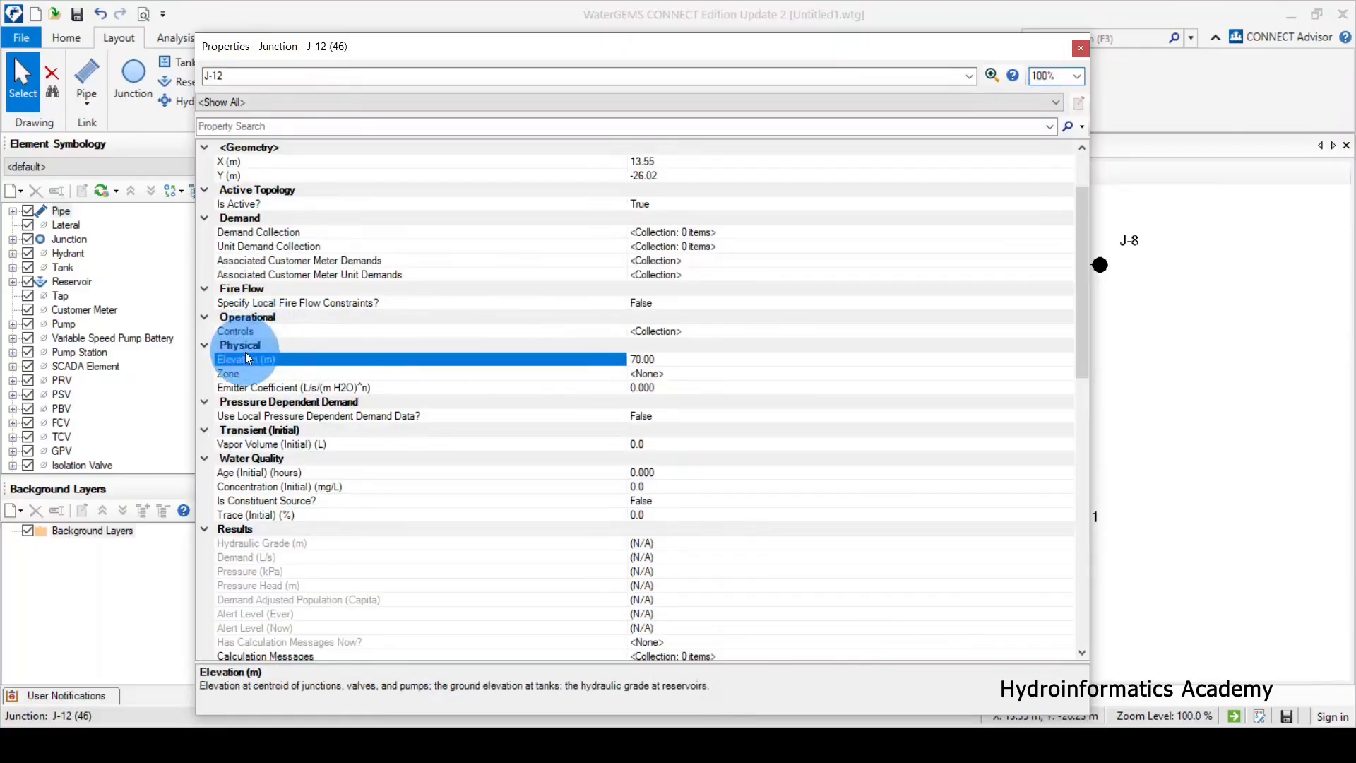
pyautogui.click(257, 261)
pyautogui.click(244, 216)
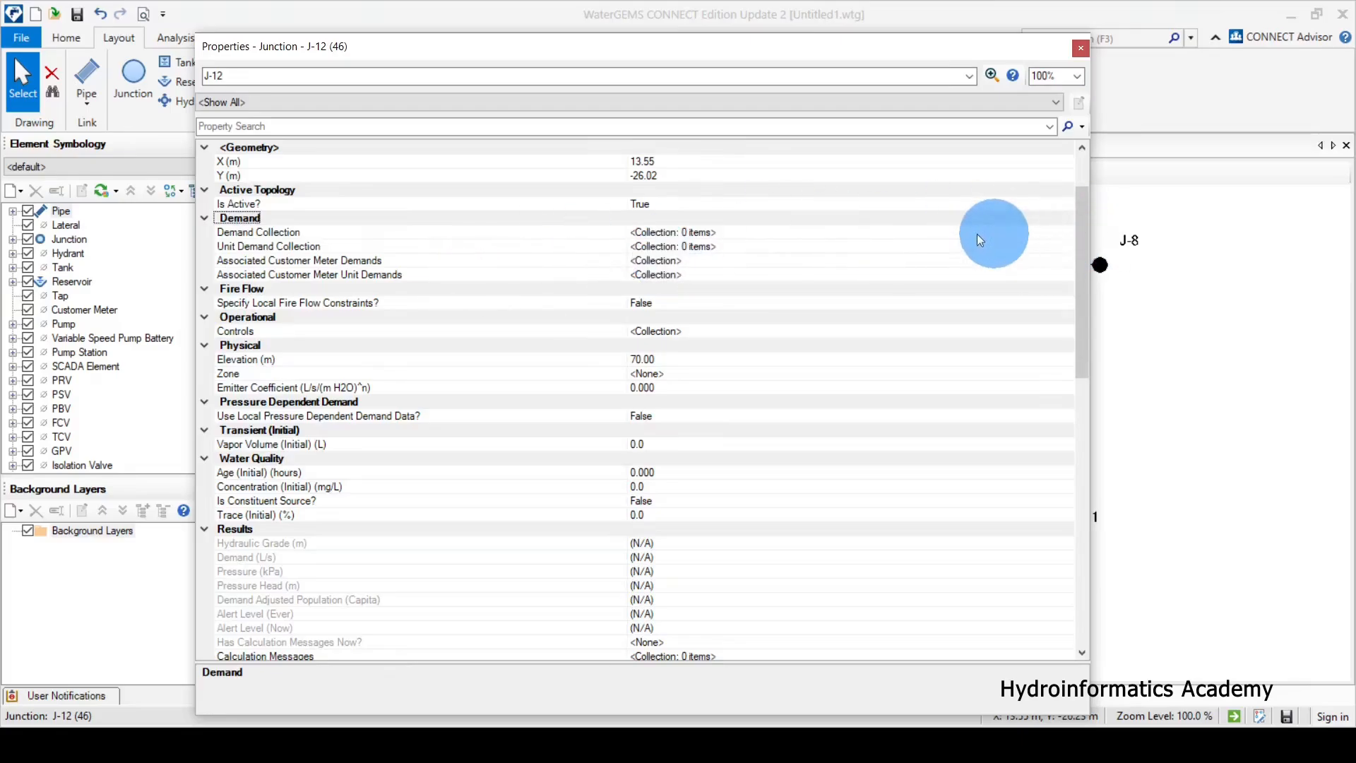
pyautogui.click(951, 244)
pyautogui.click(999, 237)
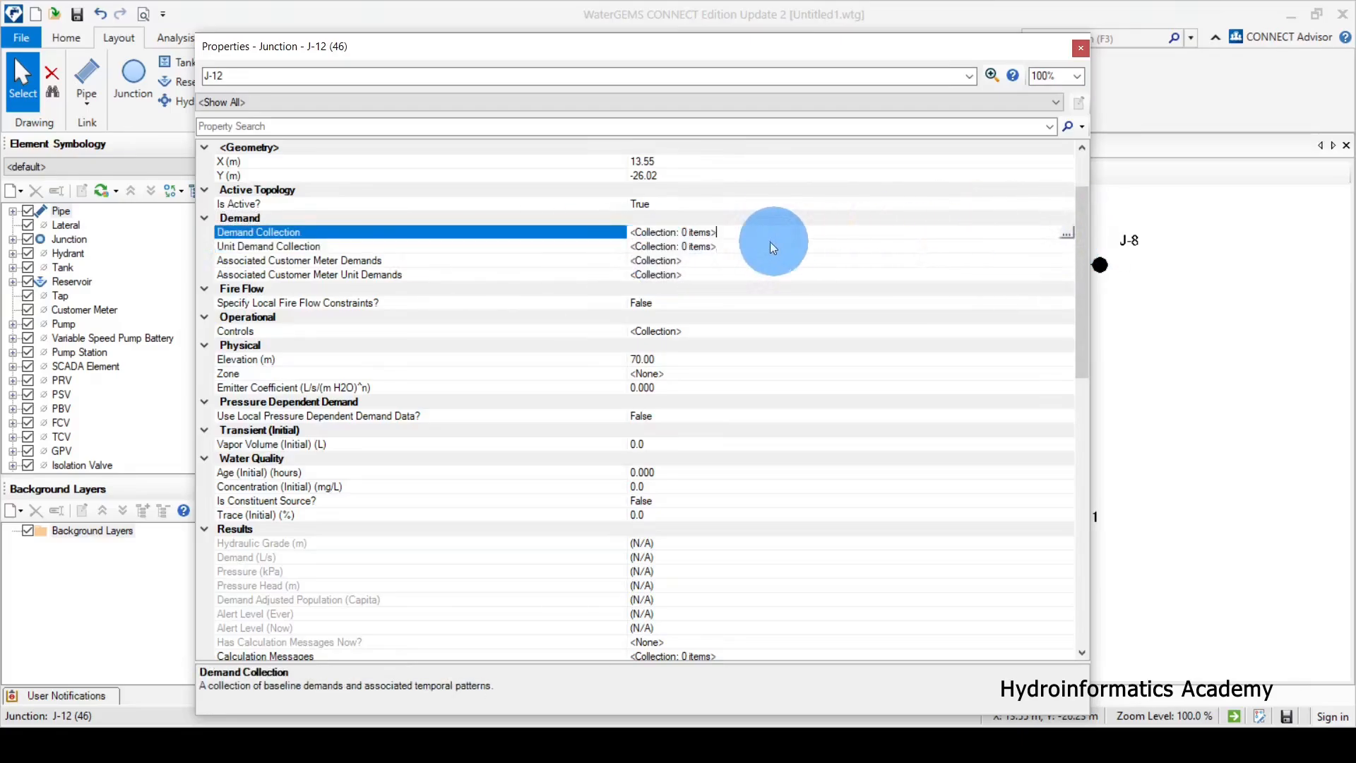
pyautogui.click(1071, 239)
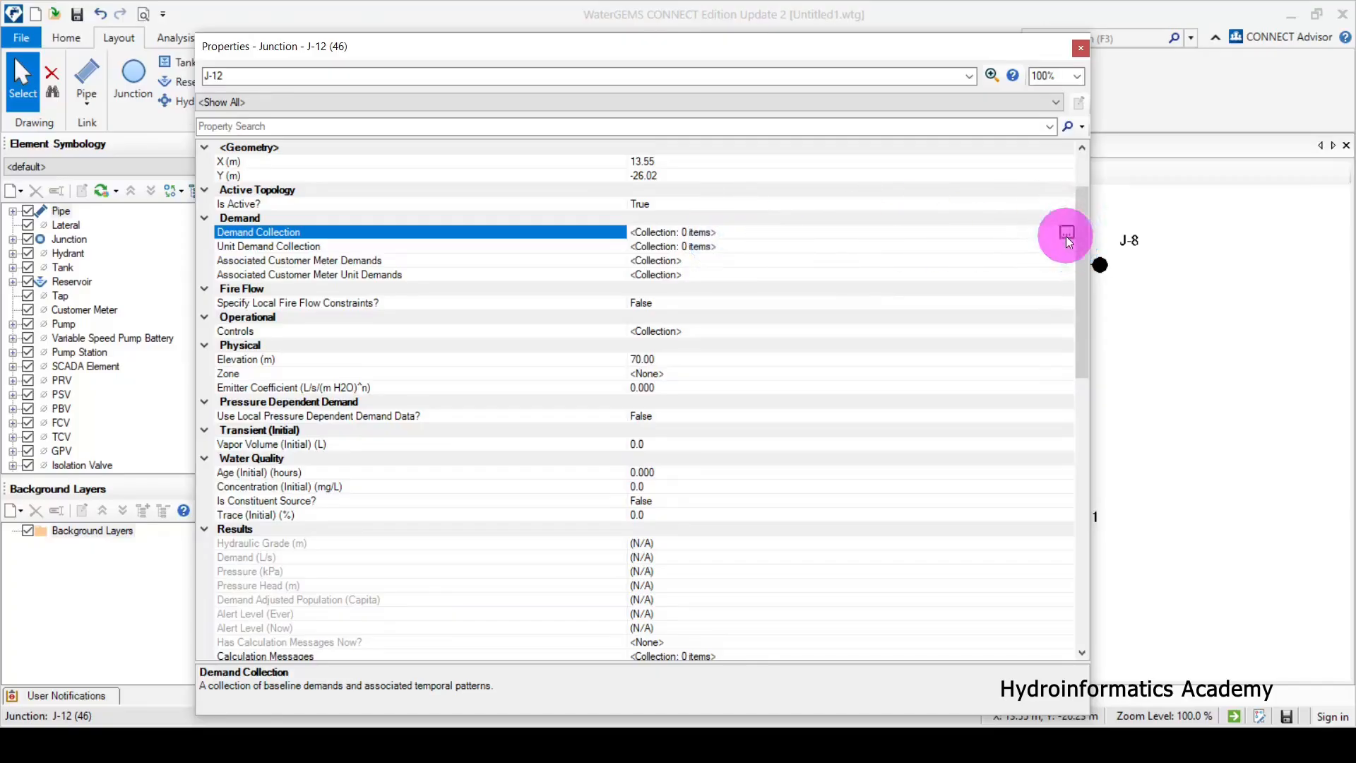
pyautogui.click(691, 260)
pyautogui.write('1')
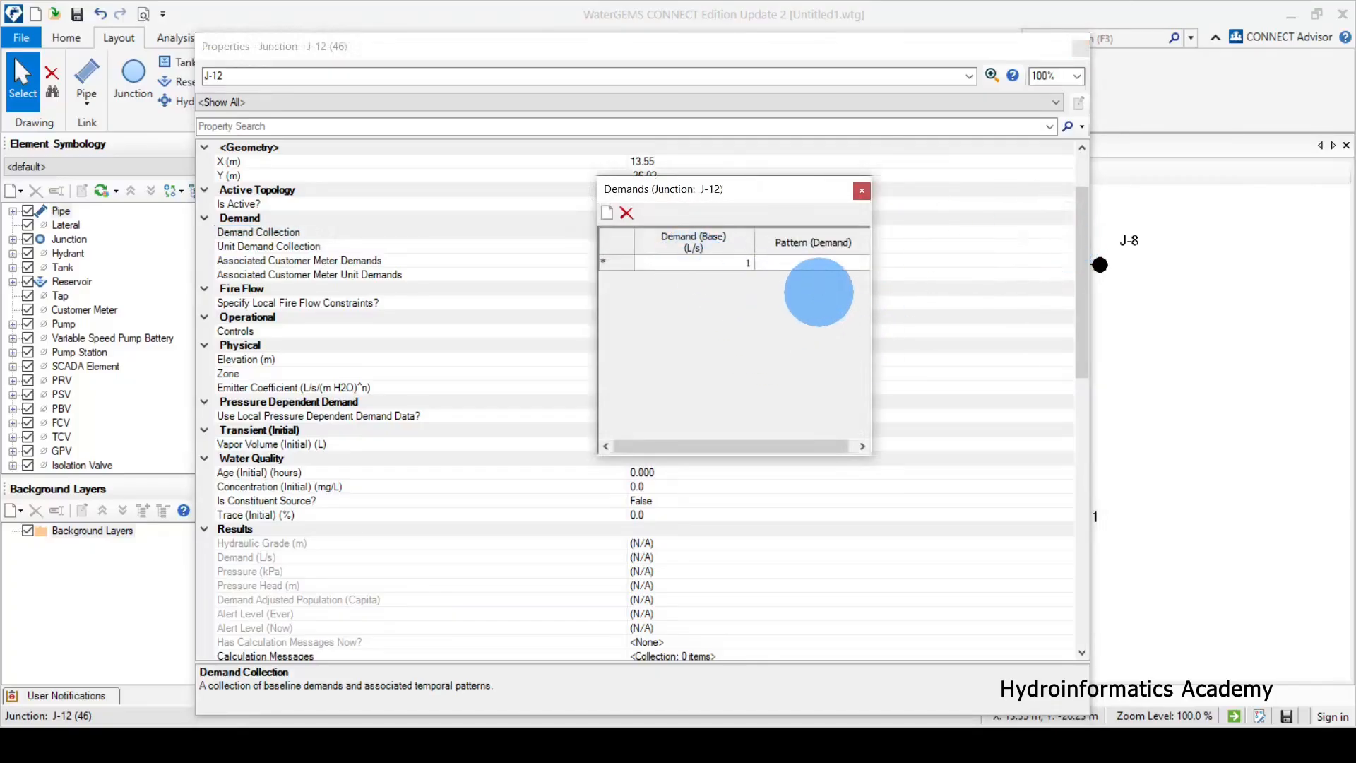
# Commit the base demand of junction J-12 with the Fixed pattern and close its demand table and properties
pyautogui.click(789, 265)
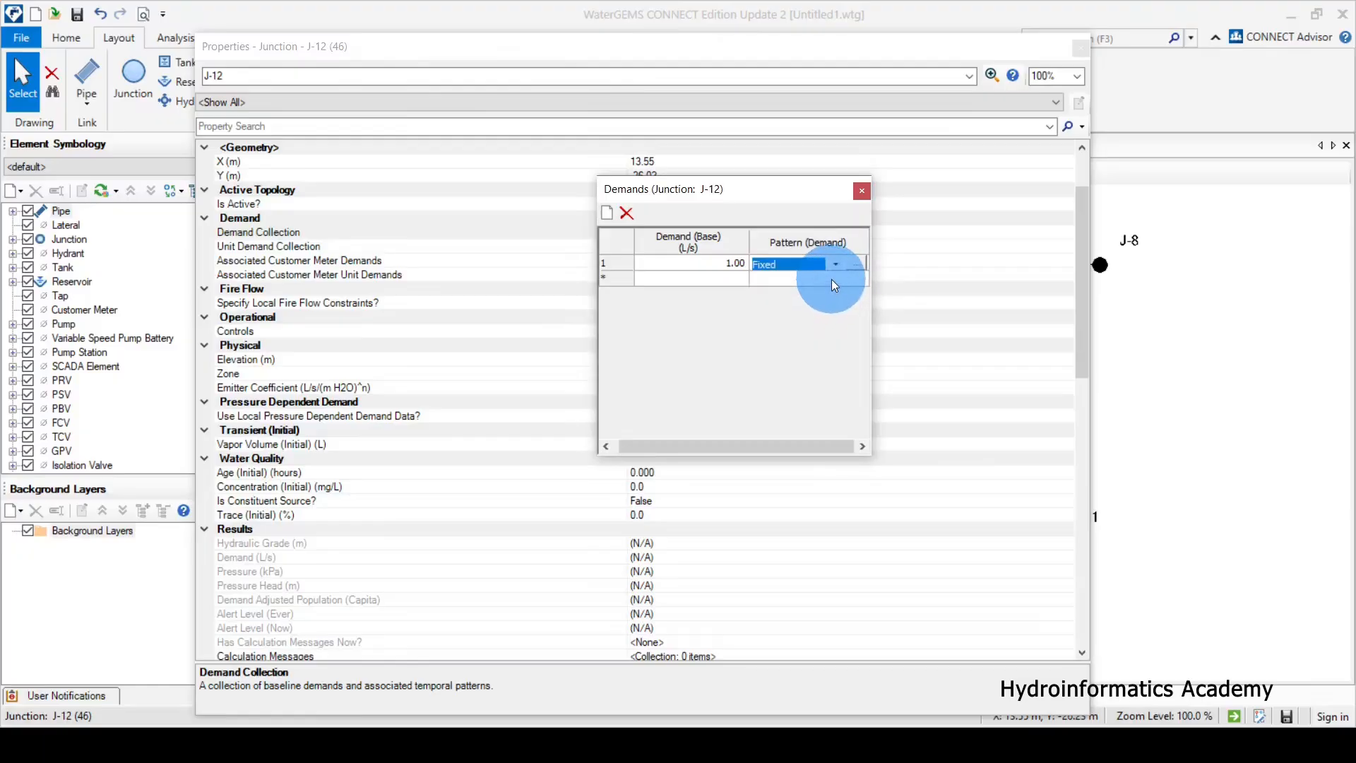
pyautogui.click(711, 264)
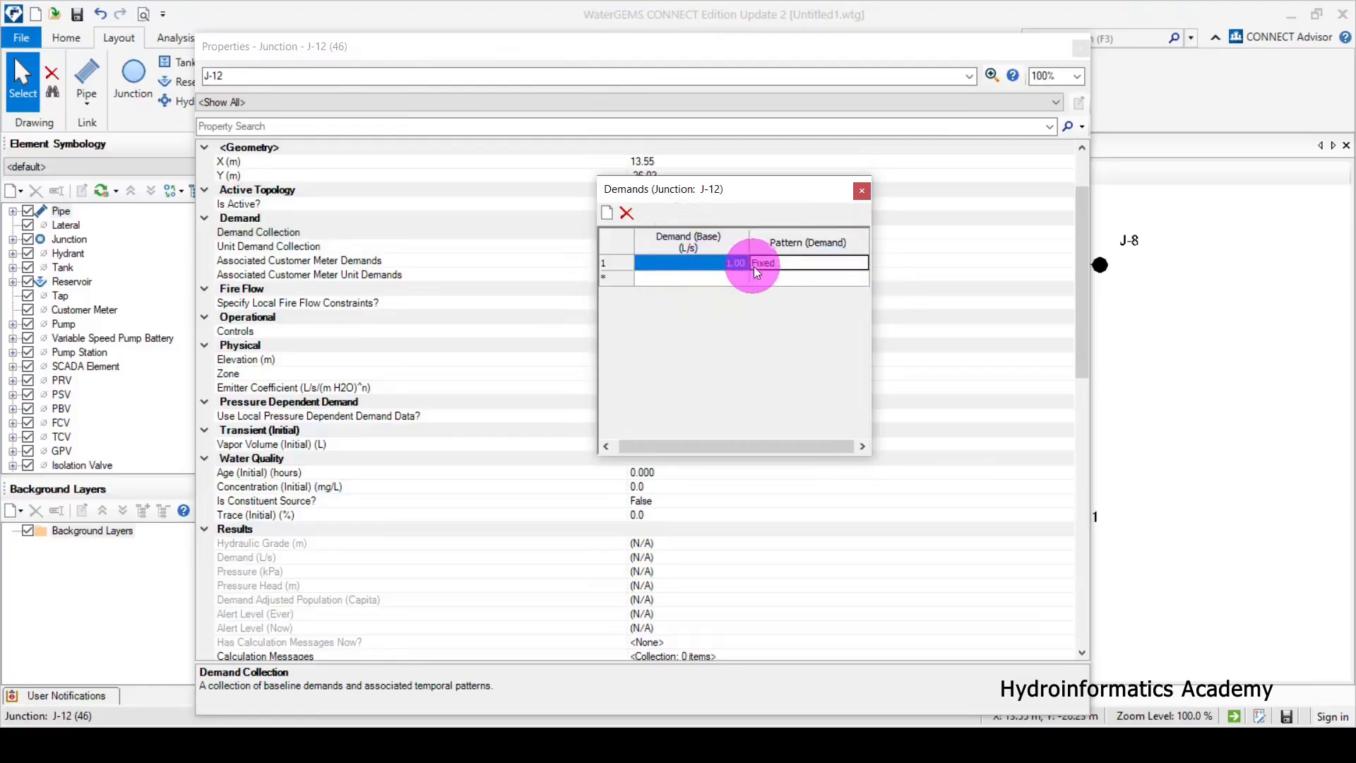
pyautogui.click(862, 190)
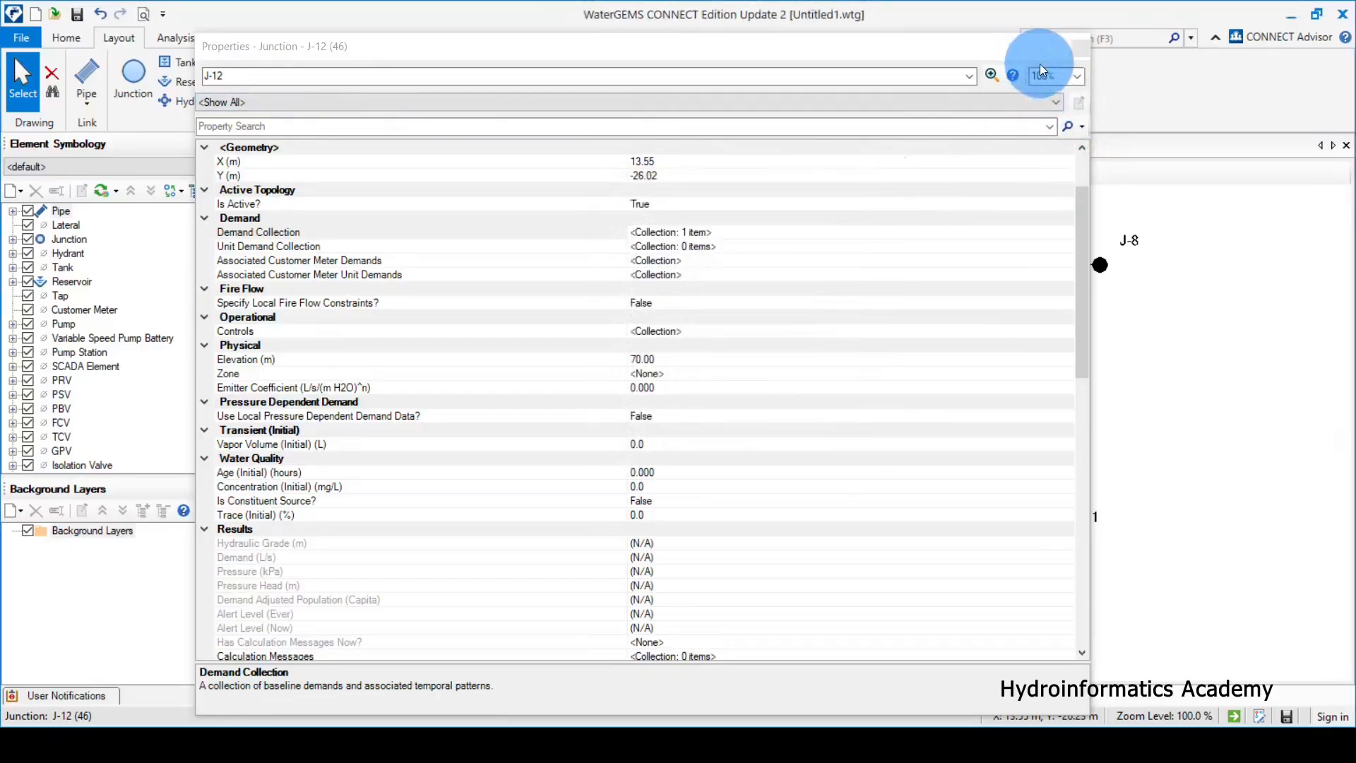
pyautogui.click(1080, 47)
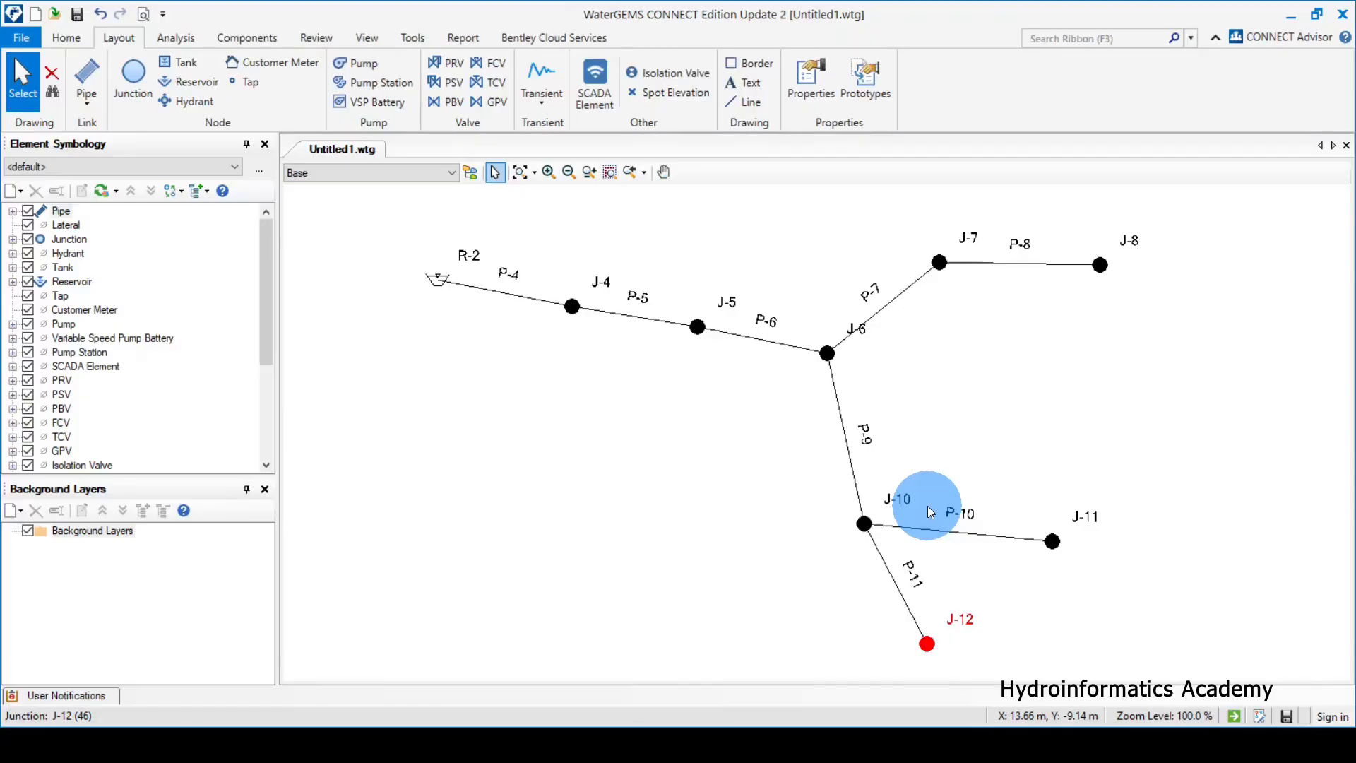
pyautogui.moveTo(482, 357); pyautogui.dragTo(401, 222)
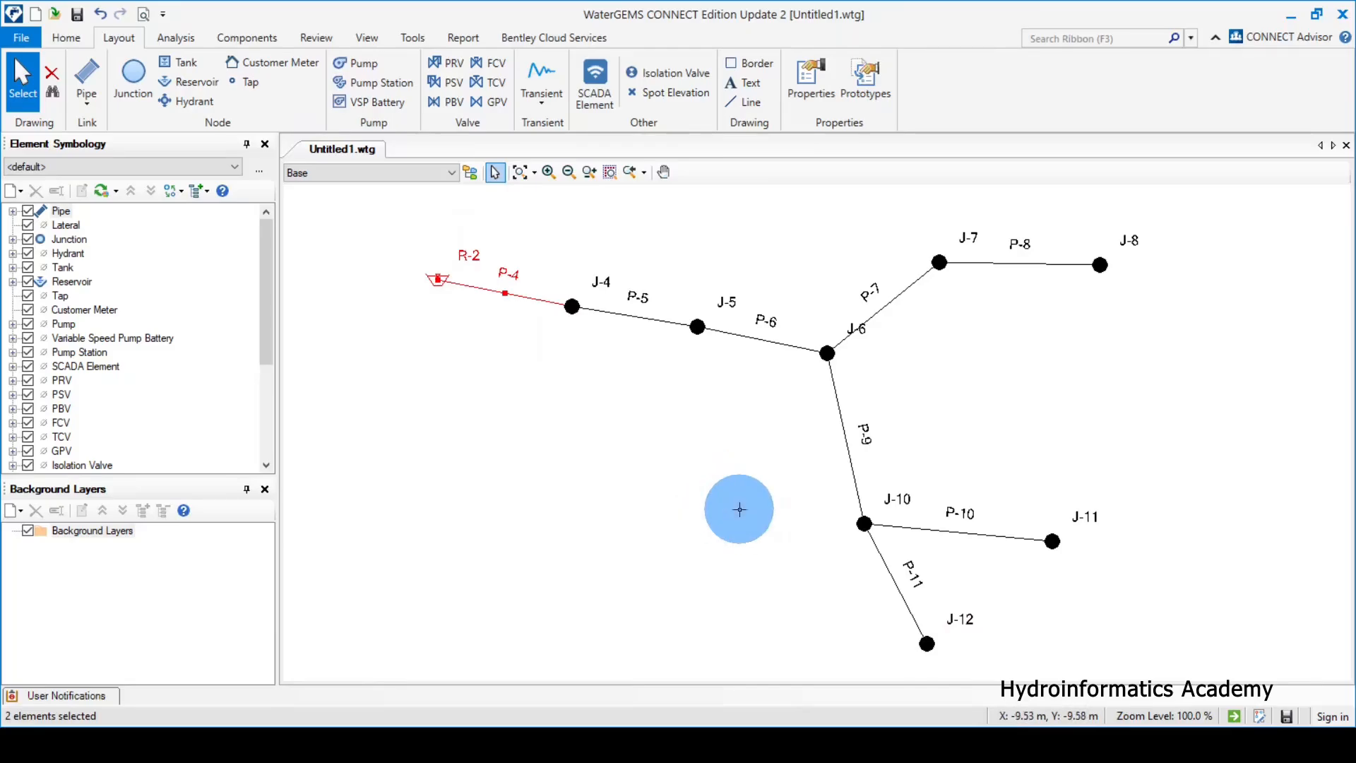
pyautogui.moveTo(739, 509); pyautogui.dragTo(605, 444)
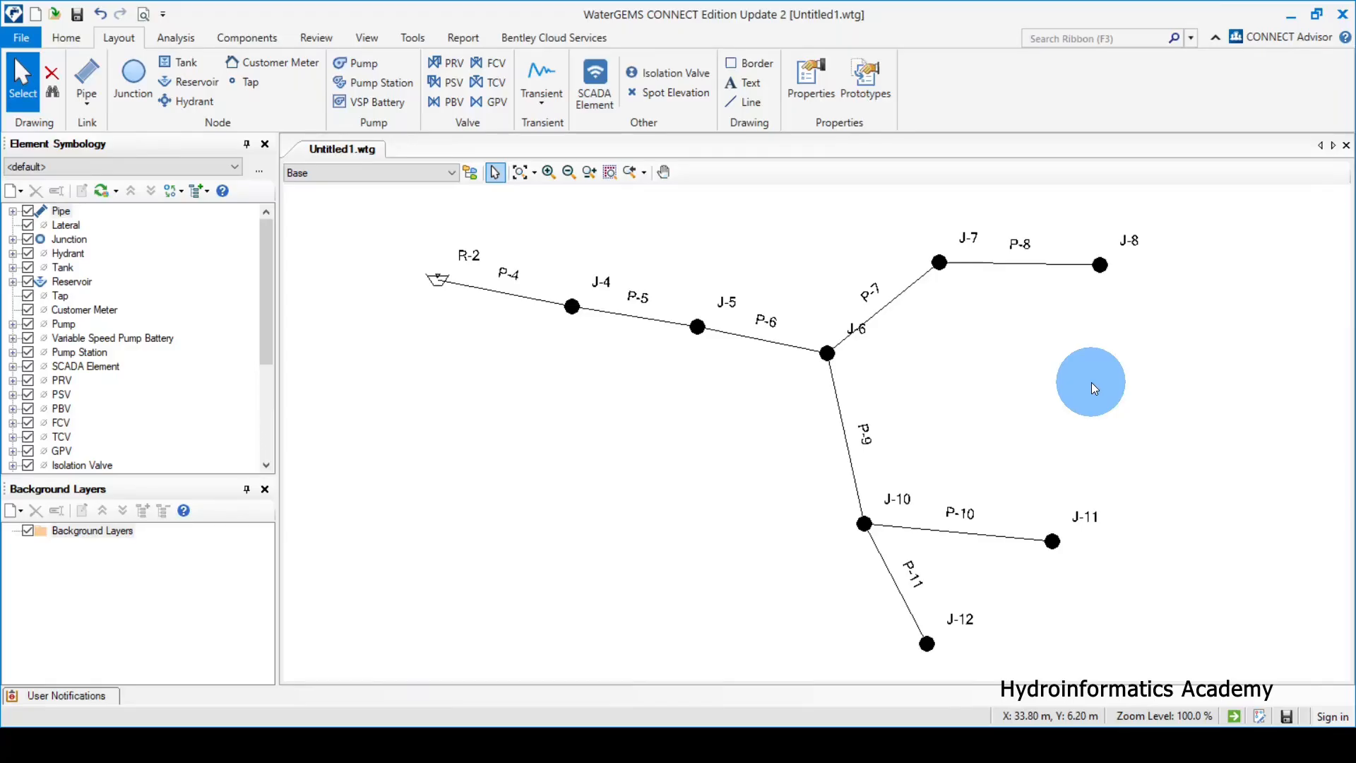
# Validate the network model and dismiss the engine information message
pyautogui.click(66, 37)
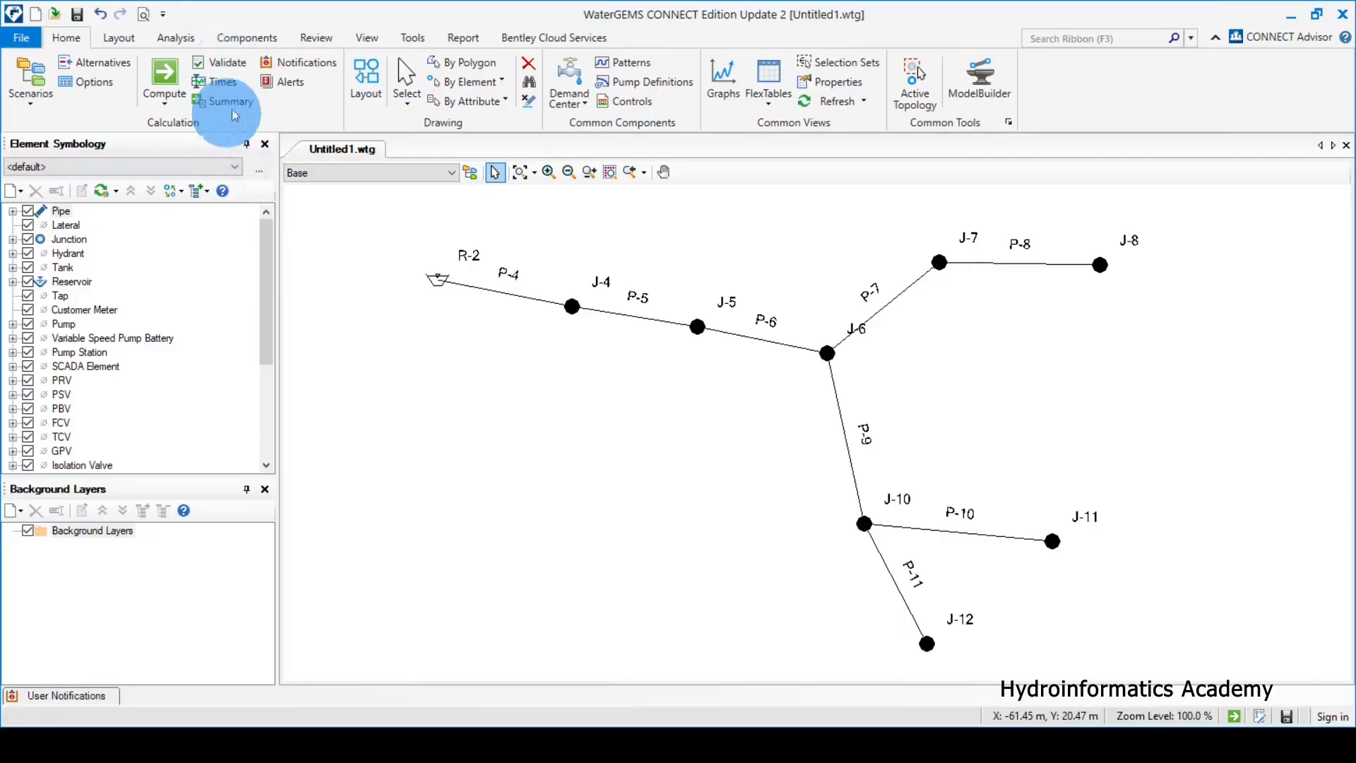
pyautogui.click(233, 65)
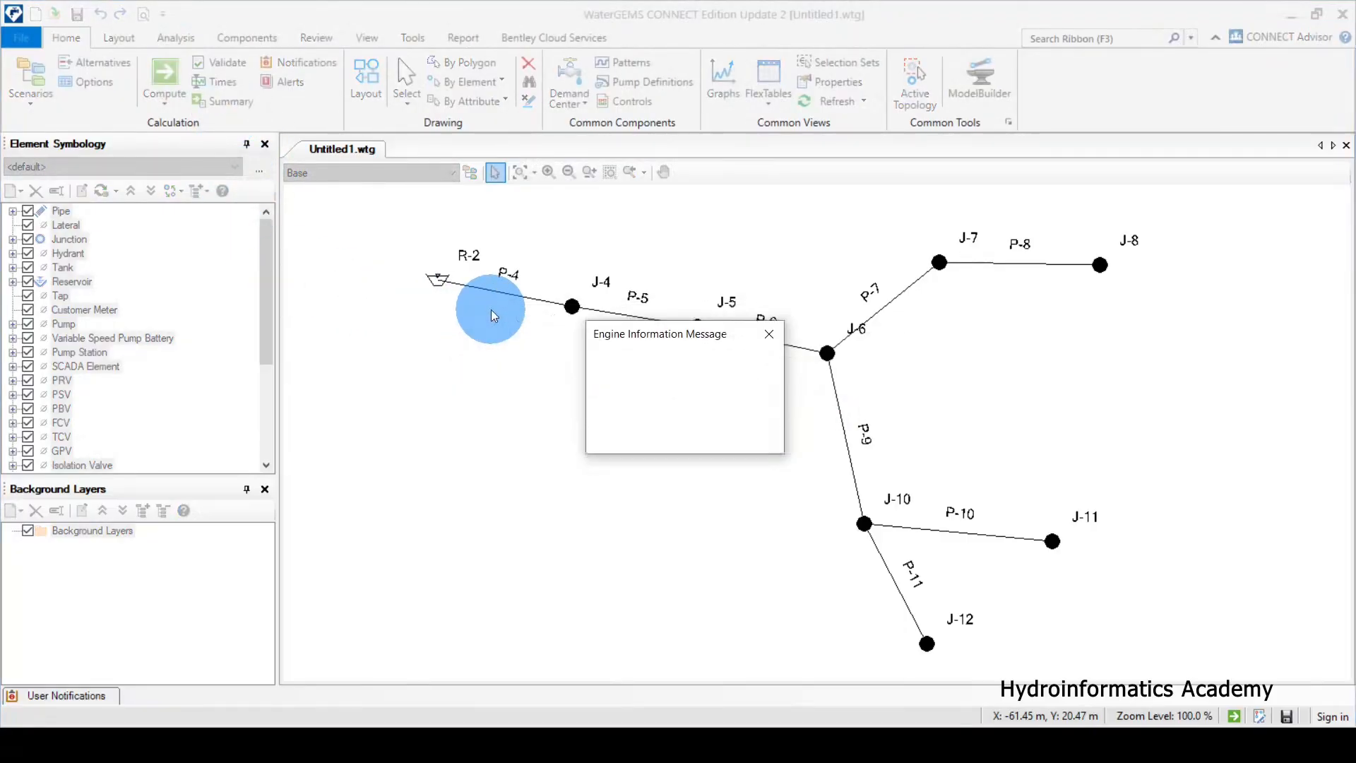
pyautogui.moveTo(675, 332); pyautogui.dragTo(645, 381)
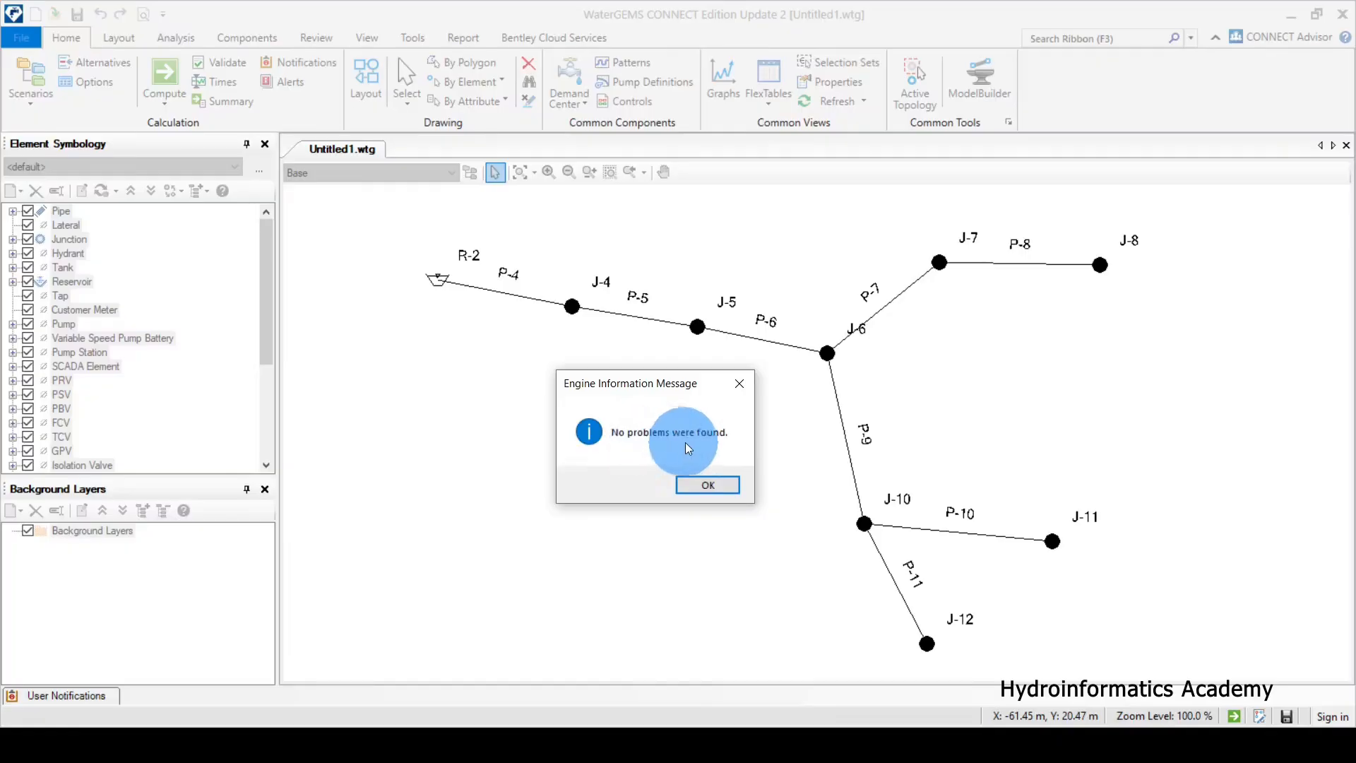
pyautogui.click(709, 485)
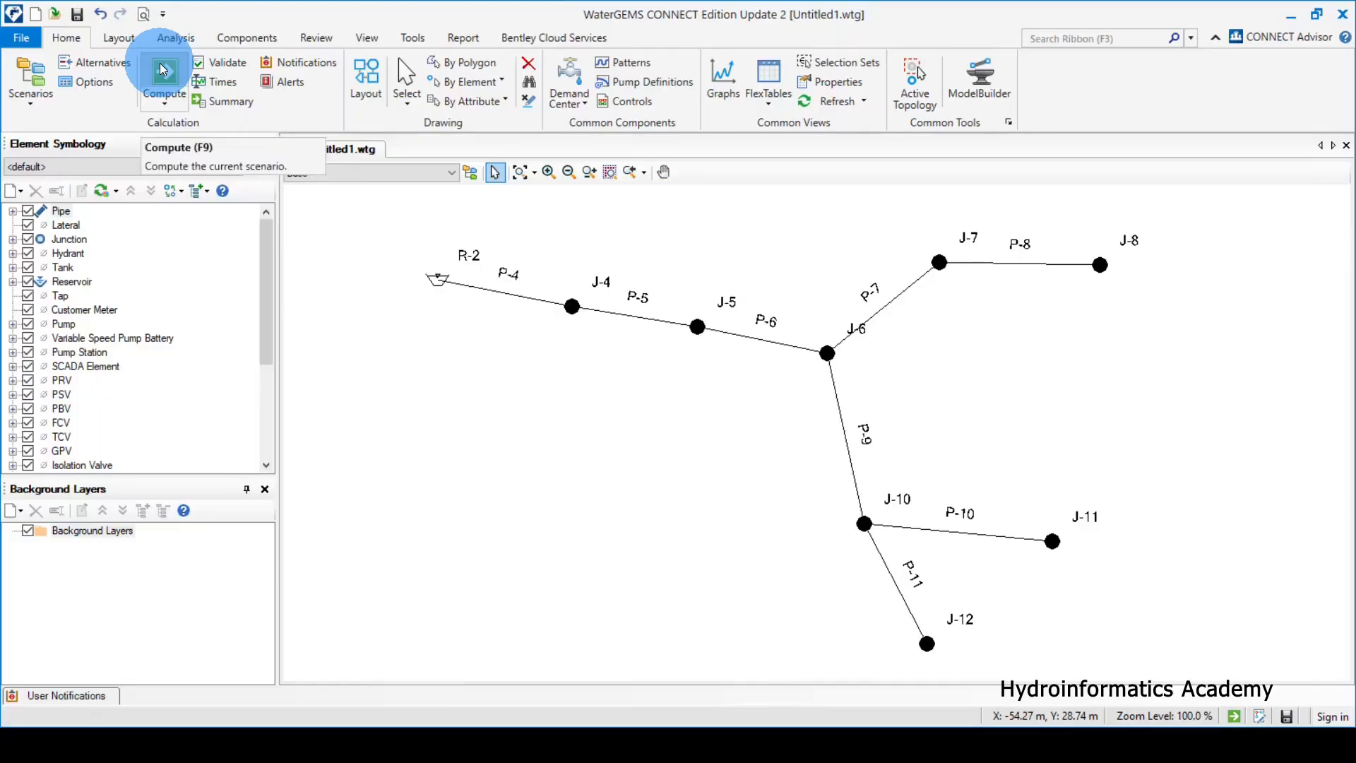
# Compute the Base scenario and examine the supplied, demanded and stored flows in the calculation summary alongside the network
pyautogui.click(169, 103)
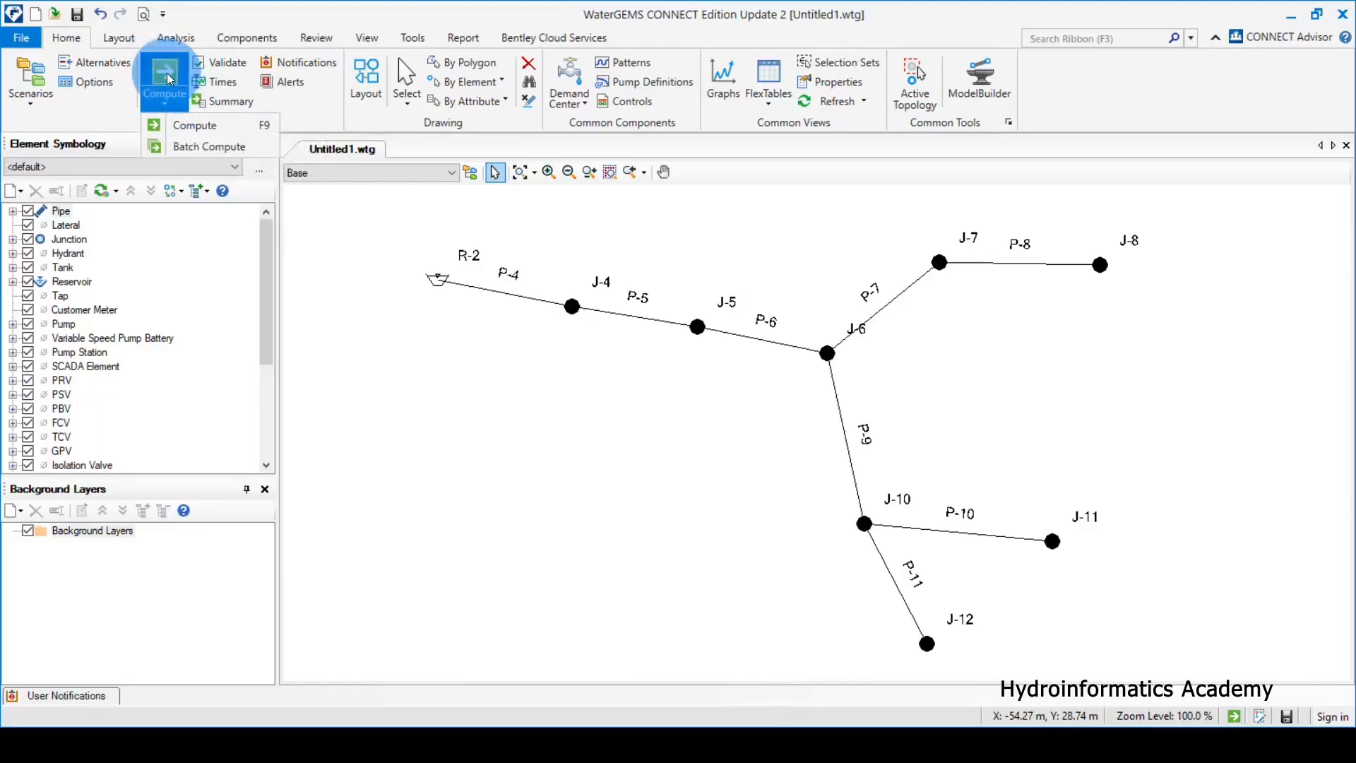
pyautogui.click(167, 73)
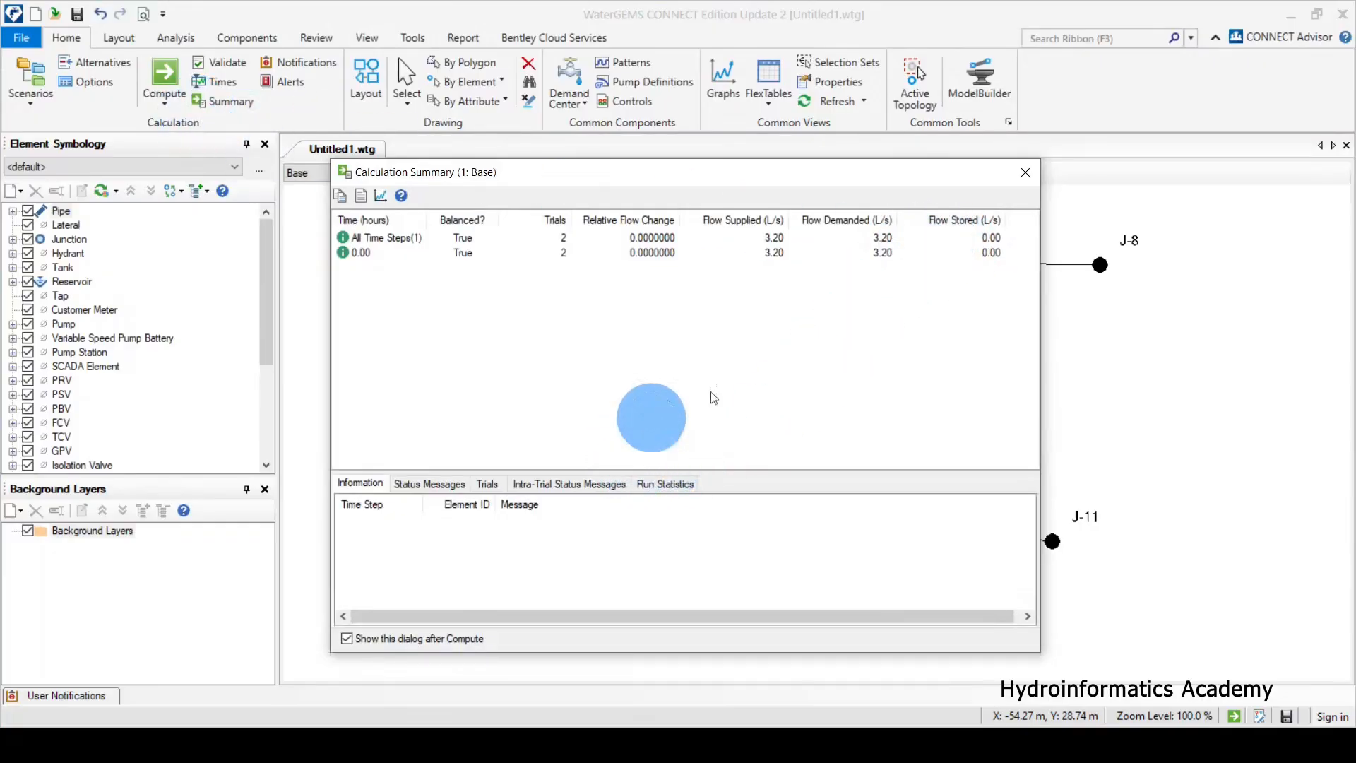
pyautogui.moveTo(924, 172); pyautogui.dragTo(827, 126)
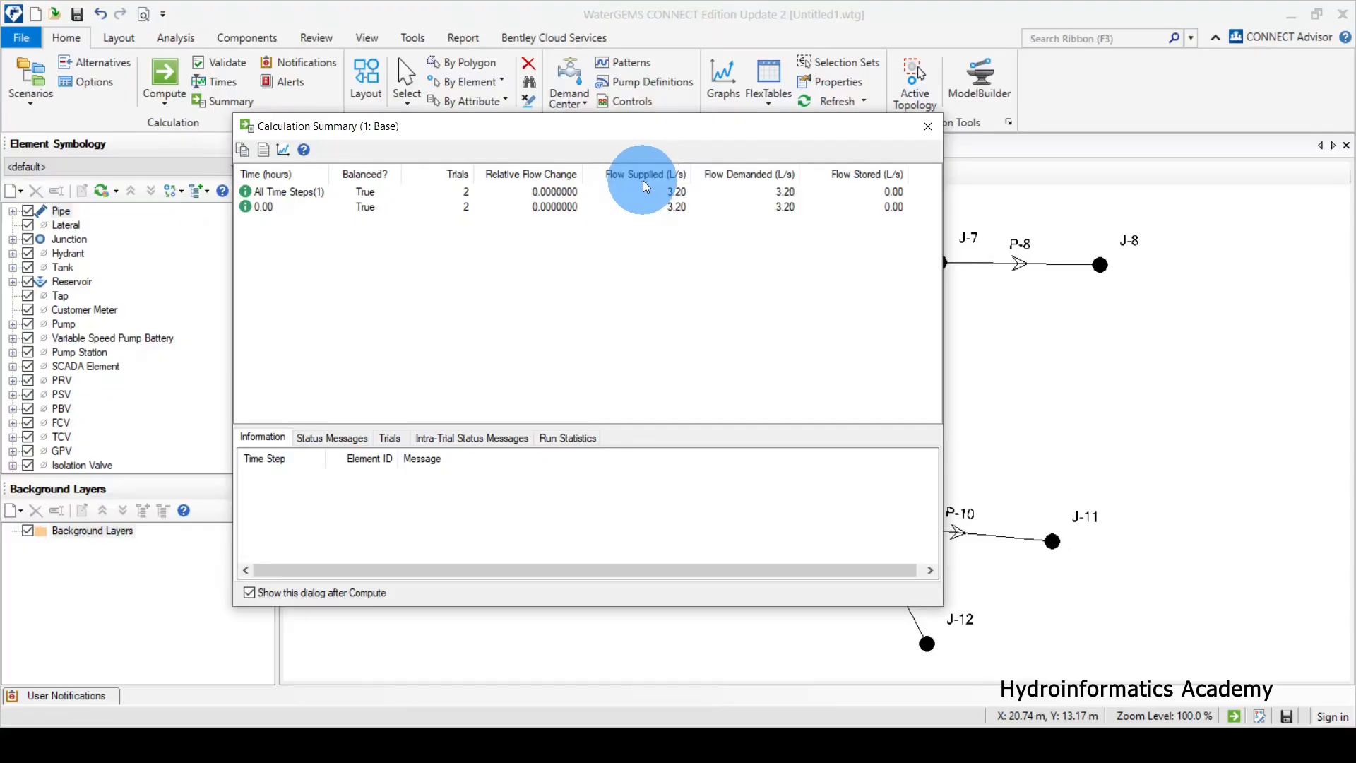
pyautogui.moveTo(724, 134); pyautogui.dragTo(439, 349)
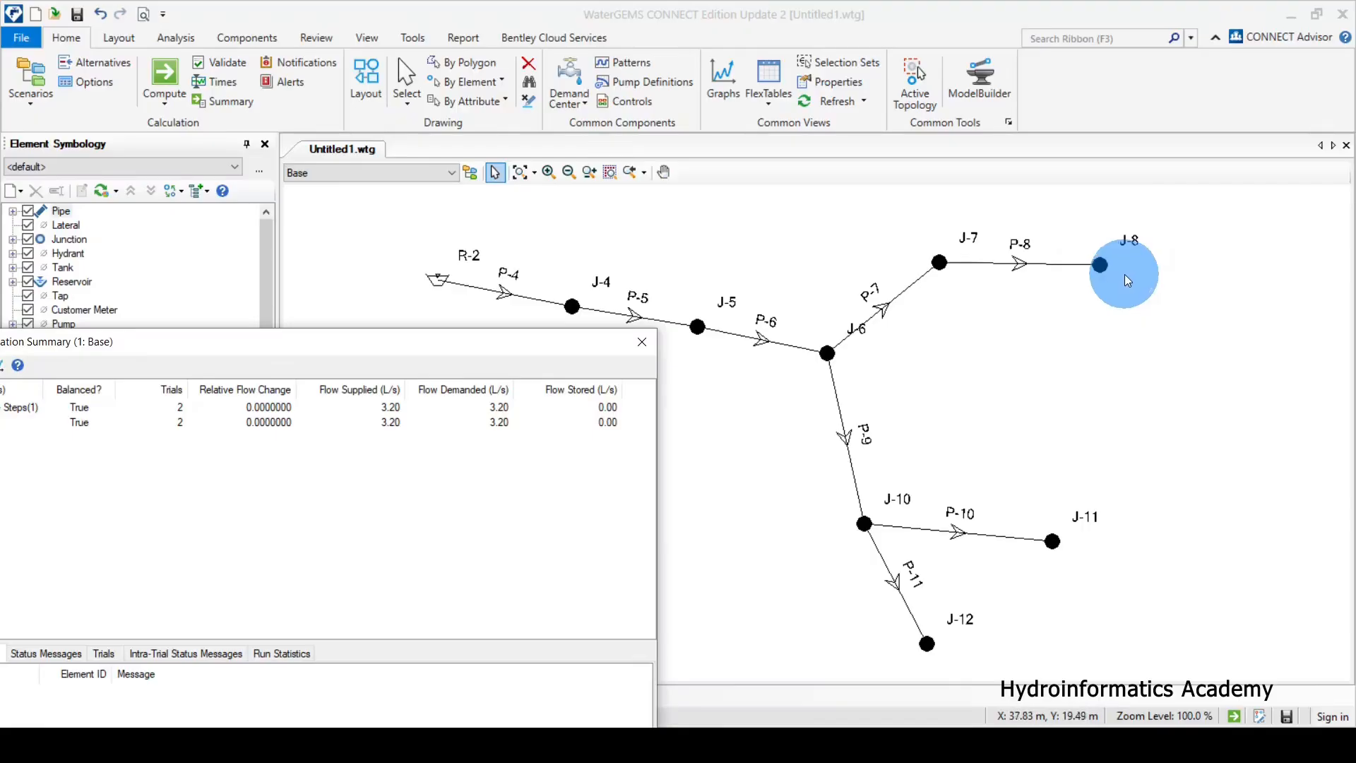
pyautogui.moveTo(463, 345); pyautogui.dragTo(584, 367)
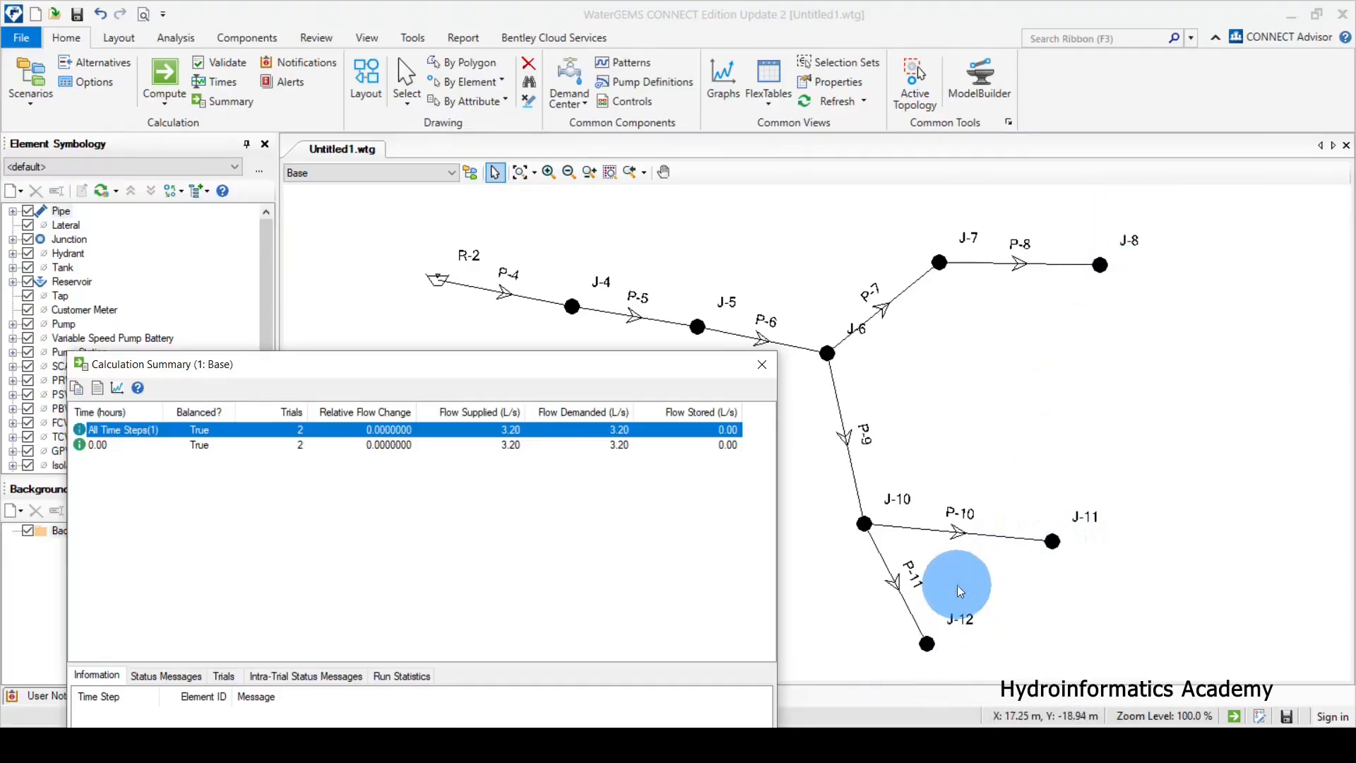
pyautogui.moveTo(631, 364); pyautogui.dragTo(759, 228)
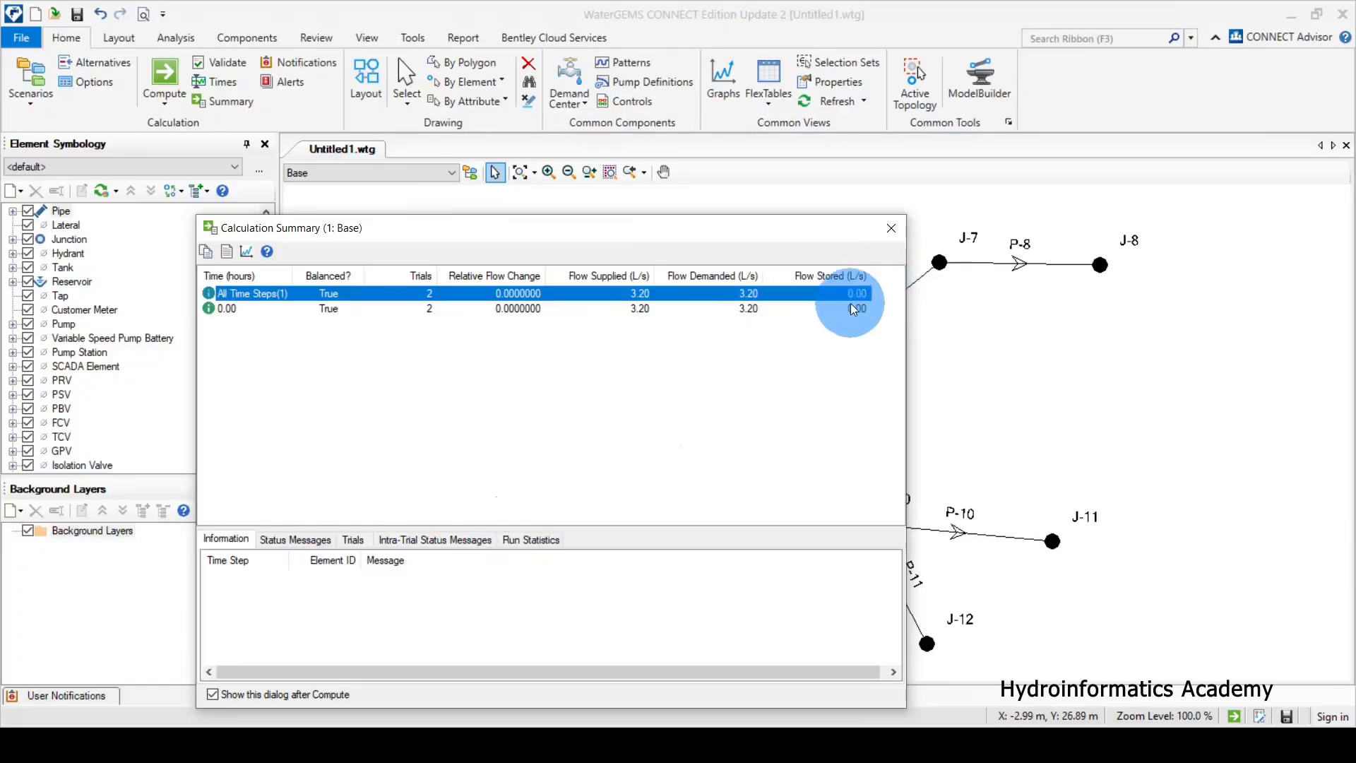
pyautogui.moveTo(835, 227); pyautogui.dragTo(511, 391)
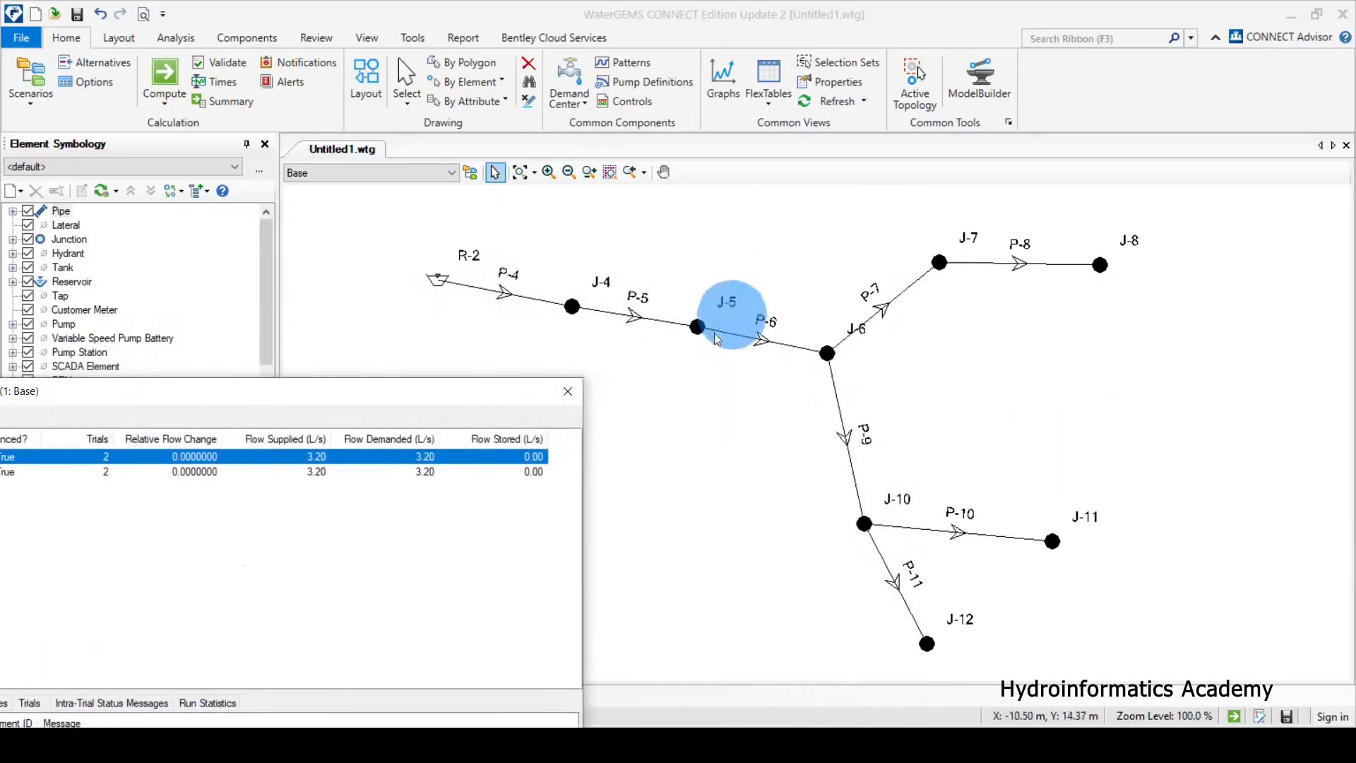